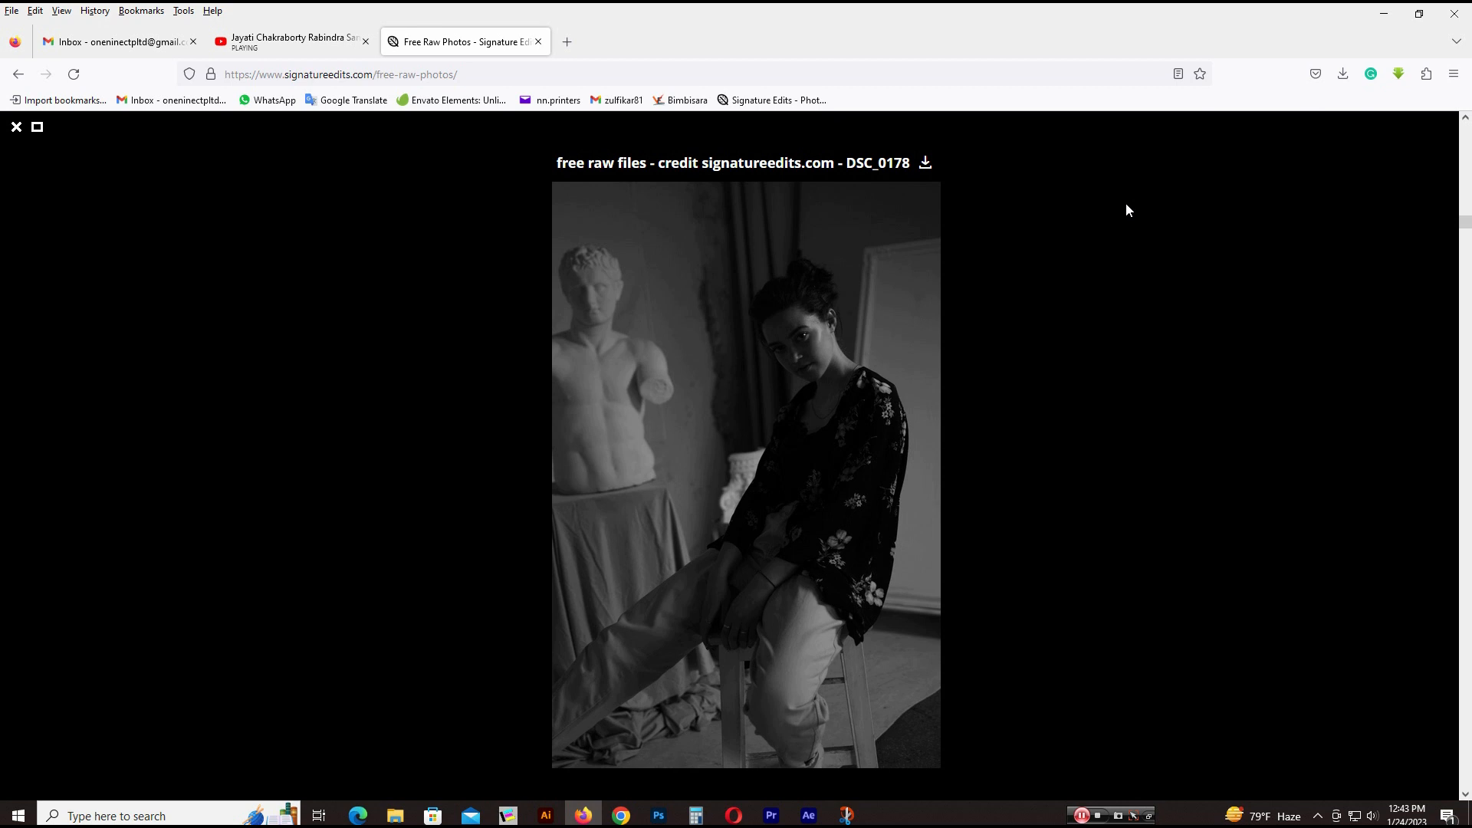
# Open the downloaded DSC_0178(1).tif raw photo in Photoshop's Camera Raw.
pyautogui.click(1338, 75)
pyautogui.click(1336, 79)
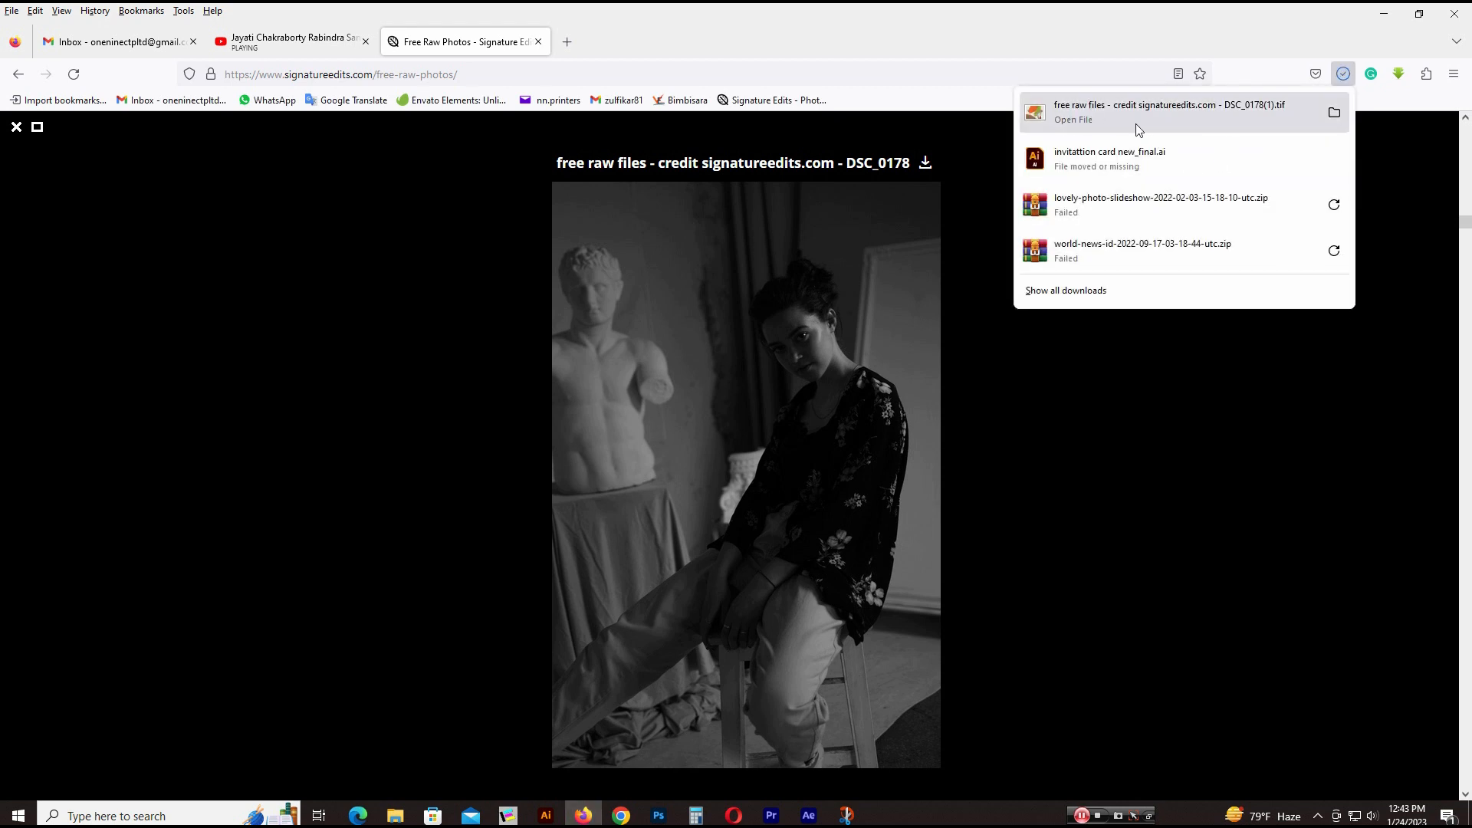
pyautogui.moveTo(1140, 129); pyautogui.dragTo(839, 314)
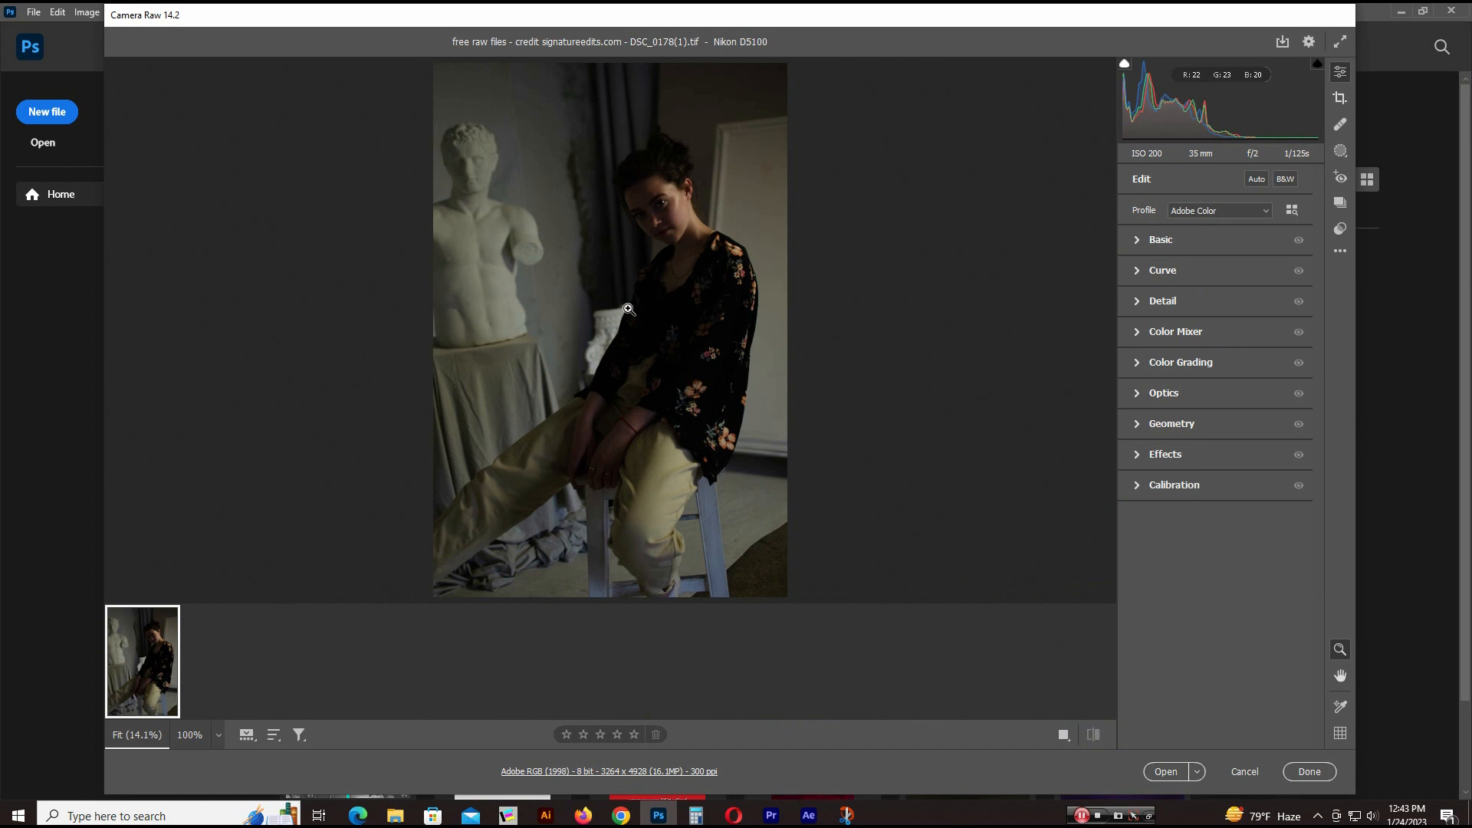
# Adjust the photo's basic tones: Exposure +0.50, Contrast -10, Shadows +27 and Whites +2.
pyautogui.click(631, 306)
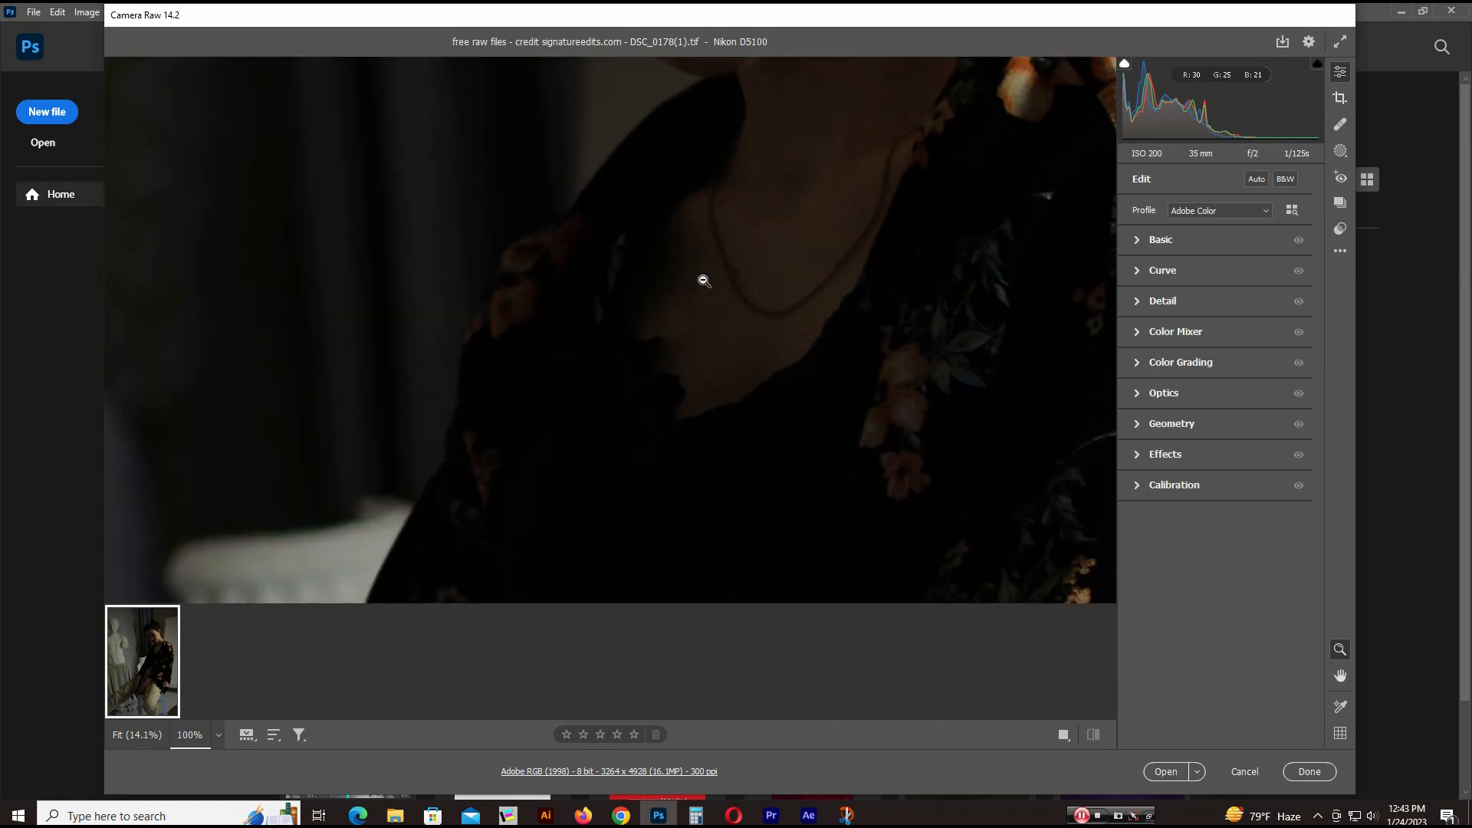
pyautogui.press('h')
pyautogui.moveTo(737, 245); pyautogui.dragTo(602, 493)
pyautogui.moveTo(639, 278); pyautogui.dragTo(877, 466)
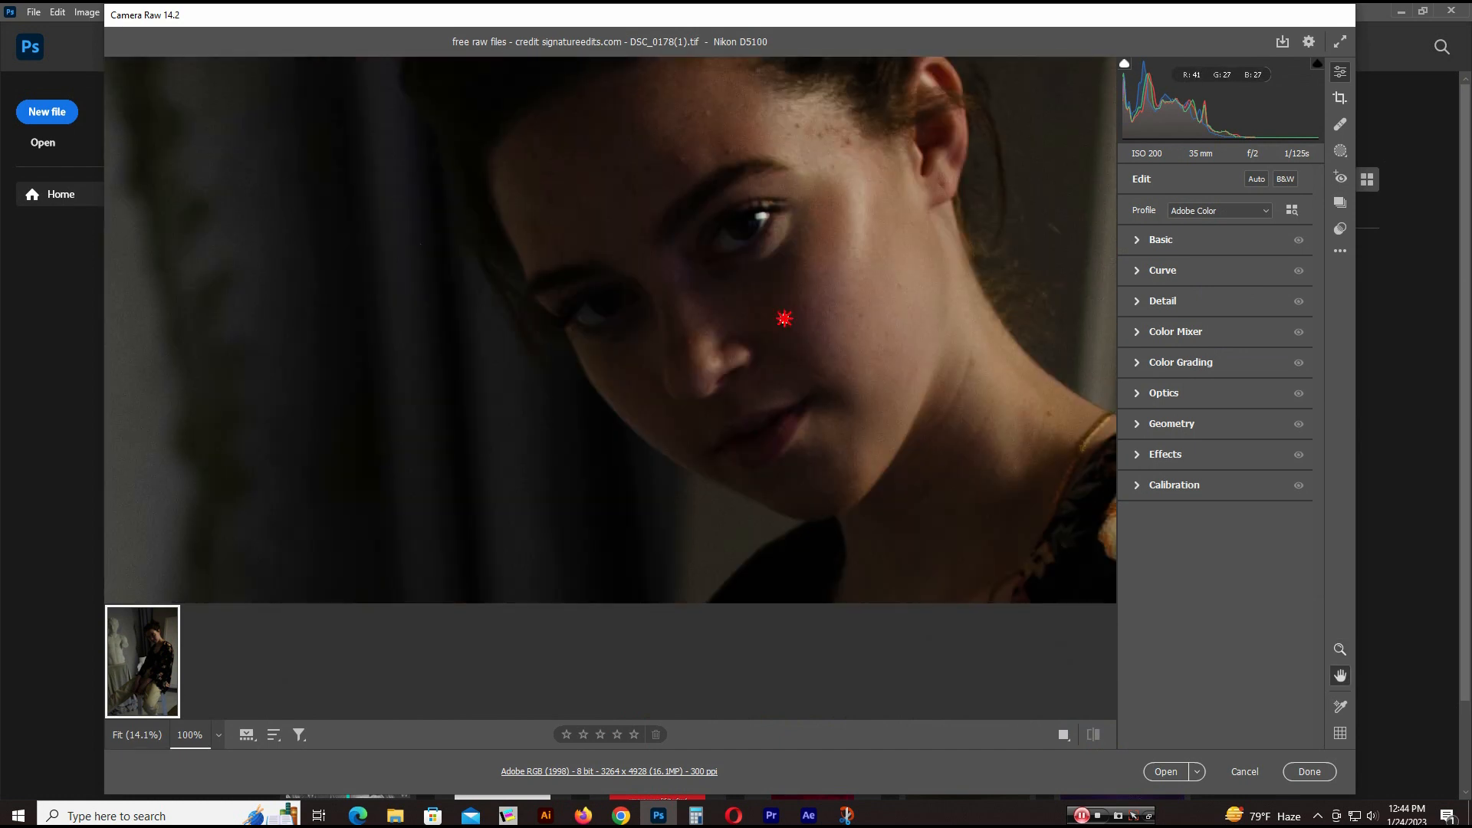
pyautogui.moveTo(782, 319); pyautogui.dragTo(829, 386)
pyautogui.click(818, 371)
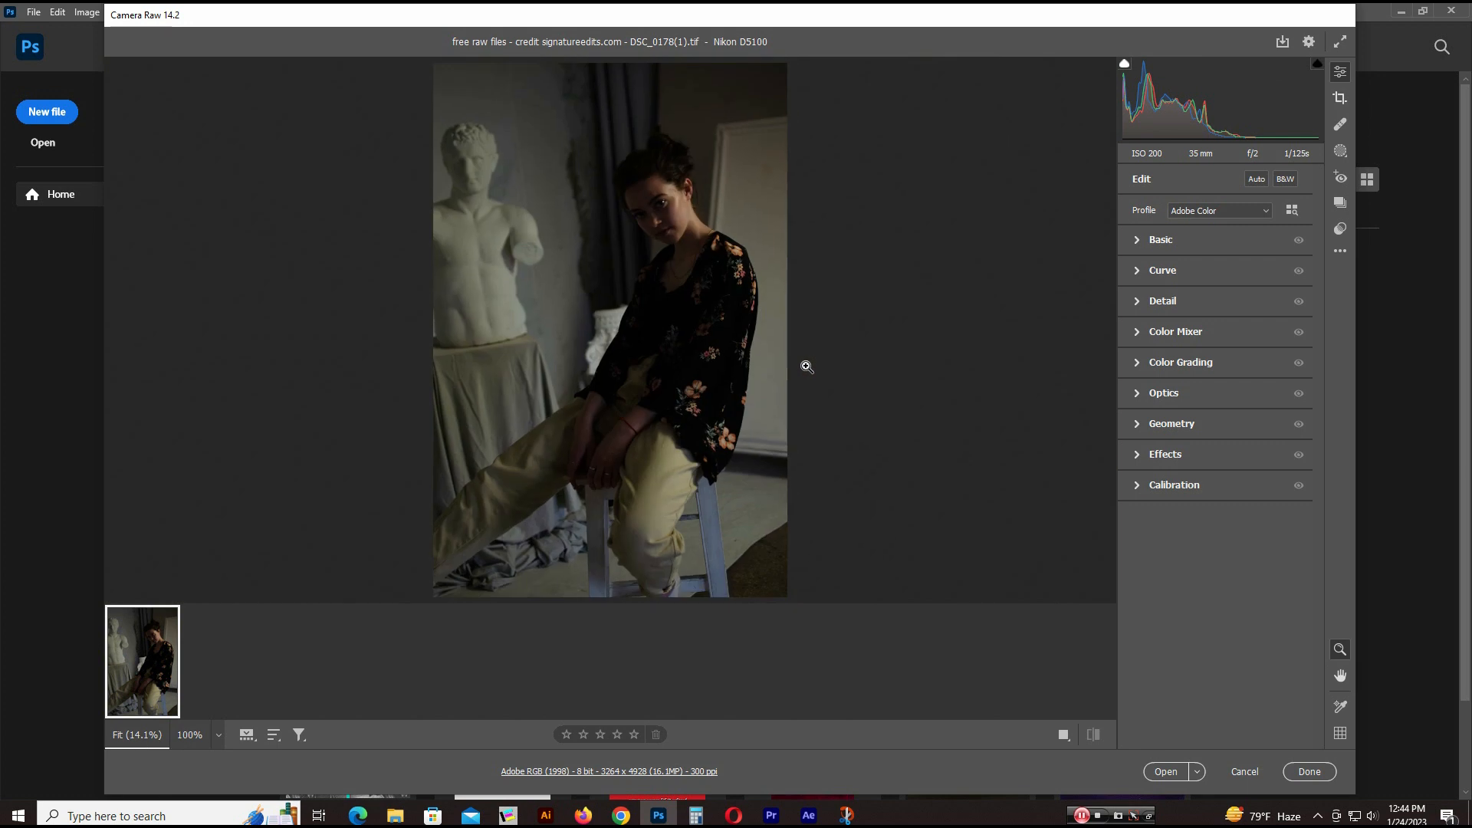
pyautogui.click(1142, 240)
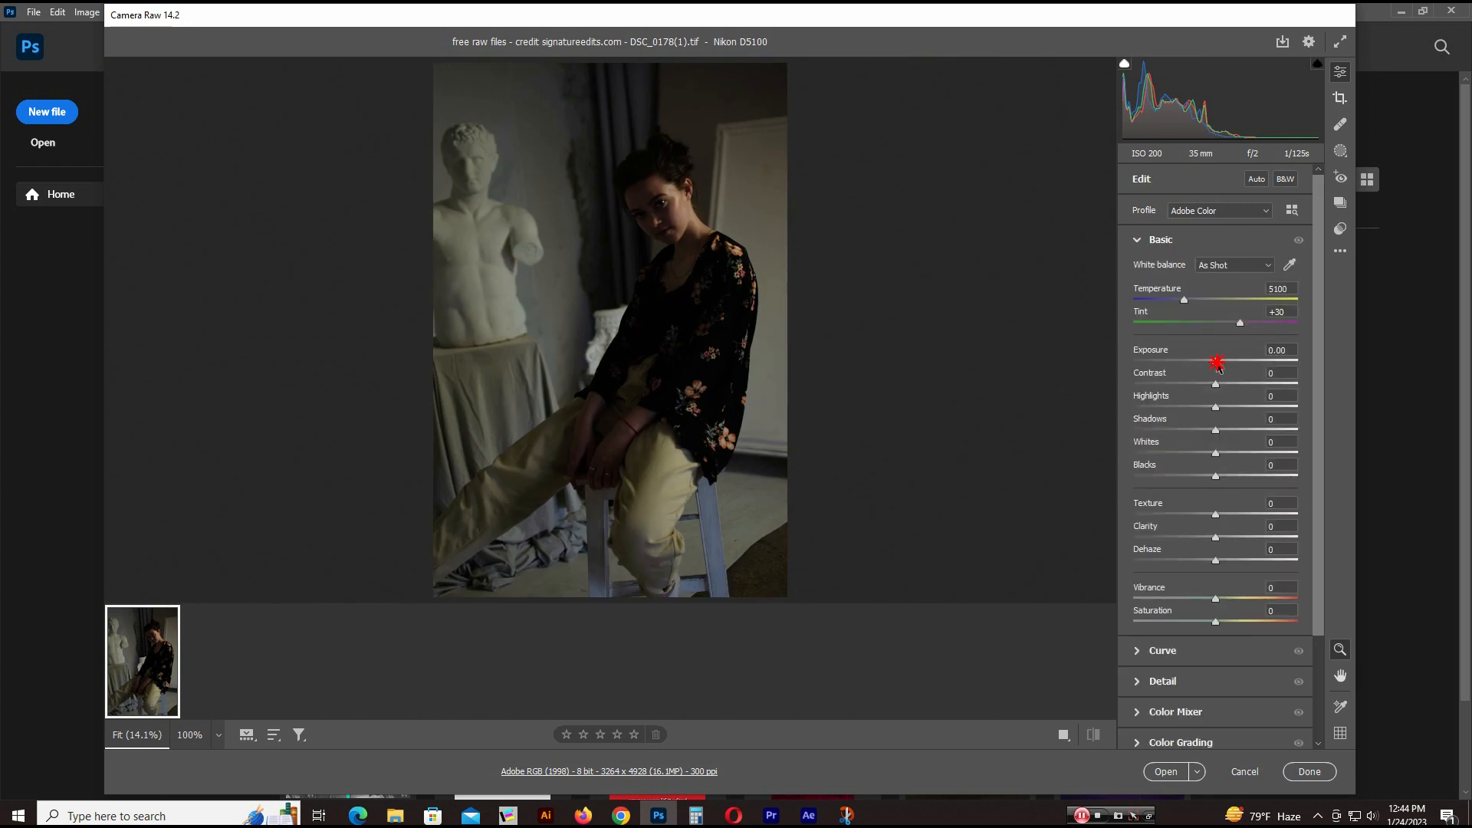
pyautogui.moveTo(1218, 362); pyautogui.dragTo(1240, 431)
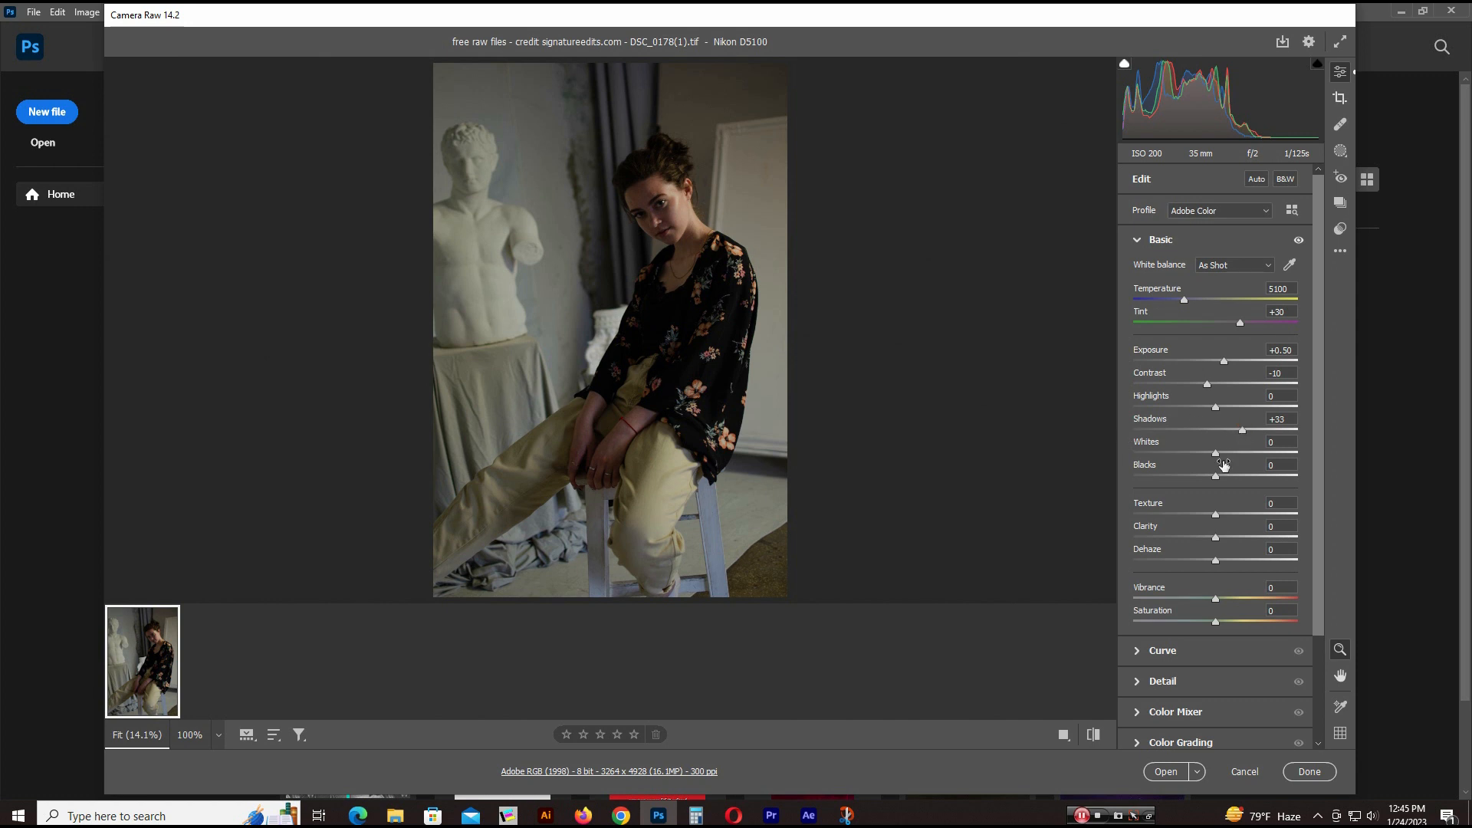
pyautogui.click(1240, 431)
pyautogui.click(1215, 454)
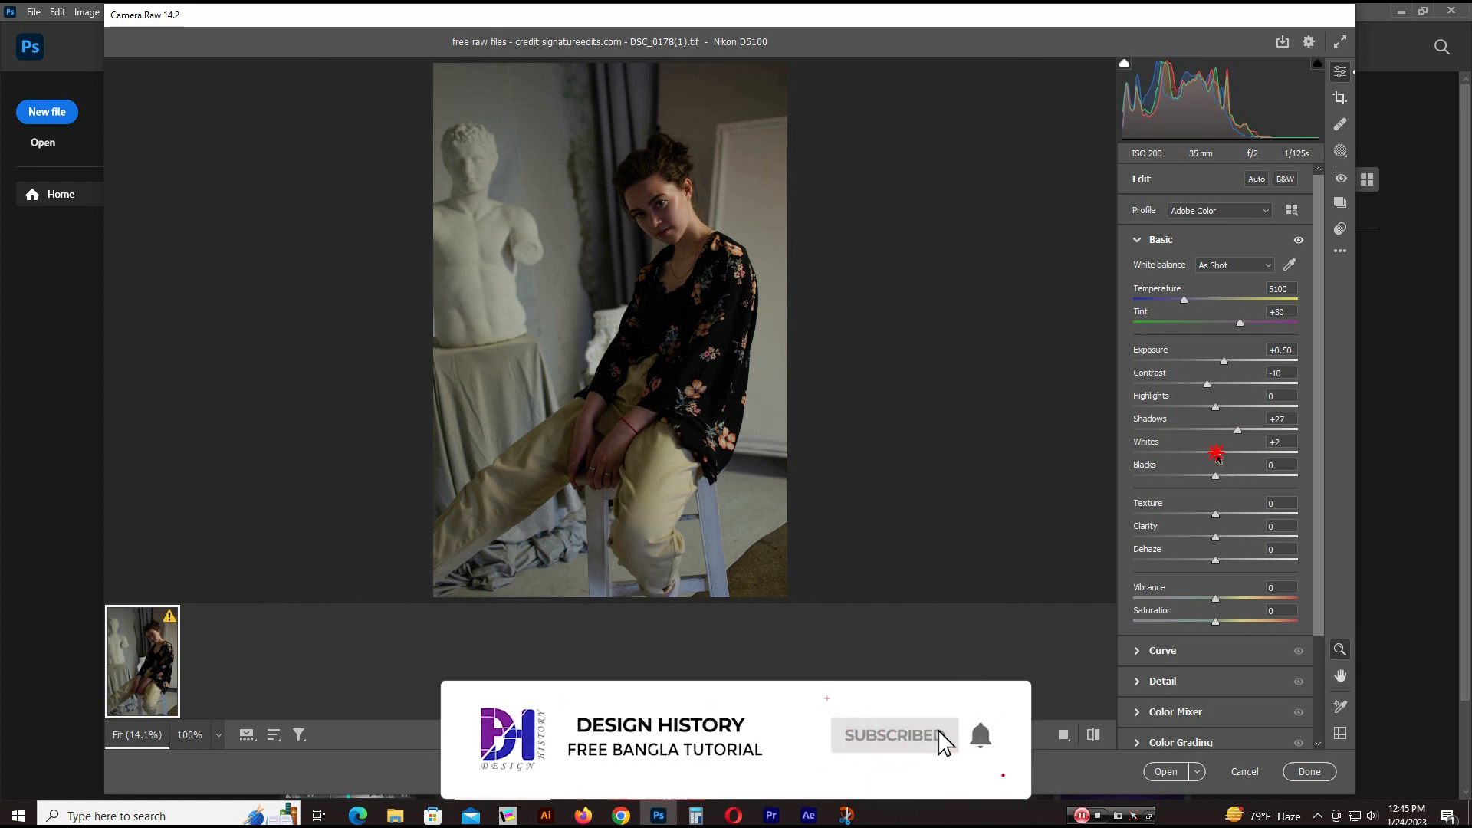
# Set Vibrance to +7, Saturation to +1 and Texture to +5, checking the texture on the woman's face.
pyautogui.click(1217, 599)
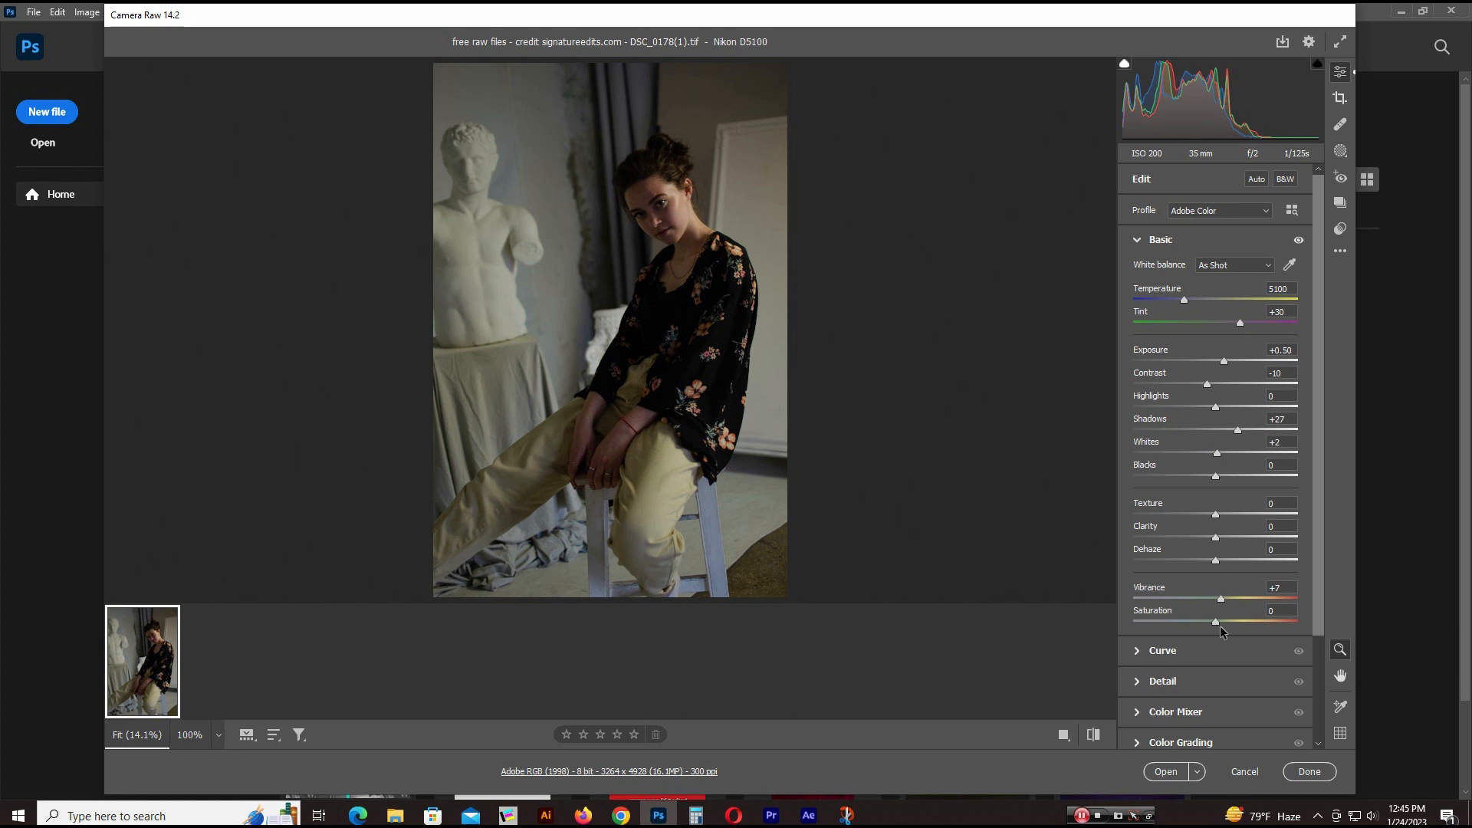
pyautogui.click(1218, 621)
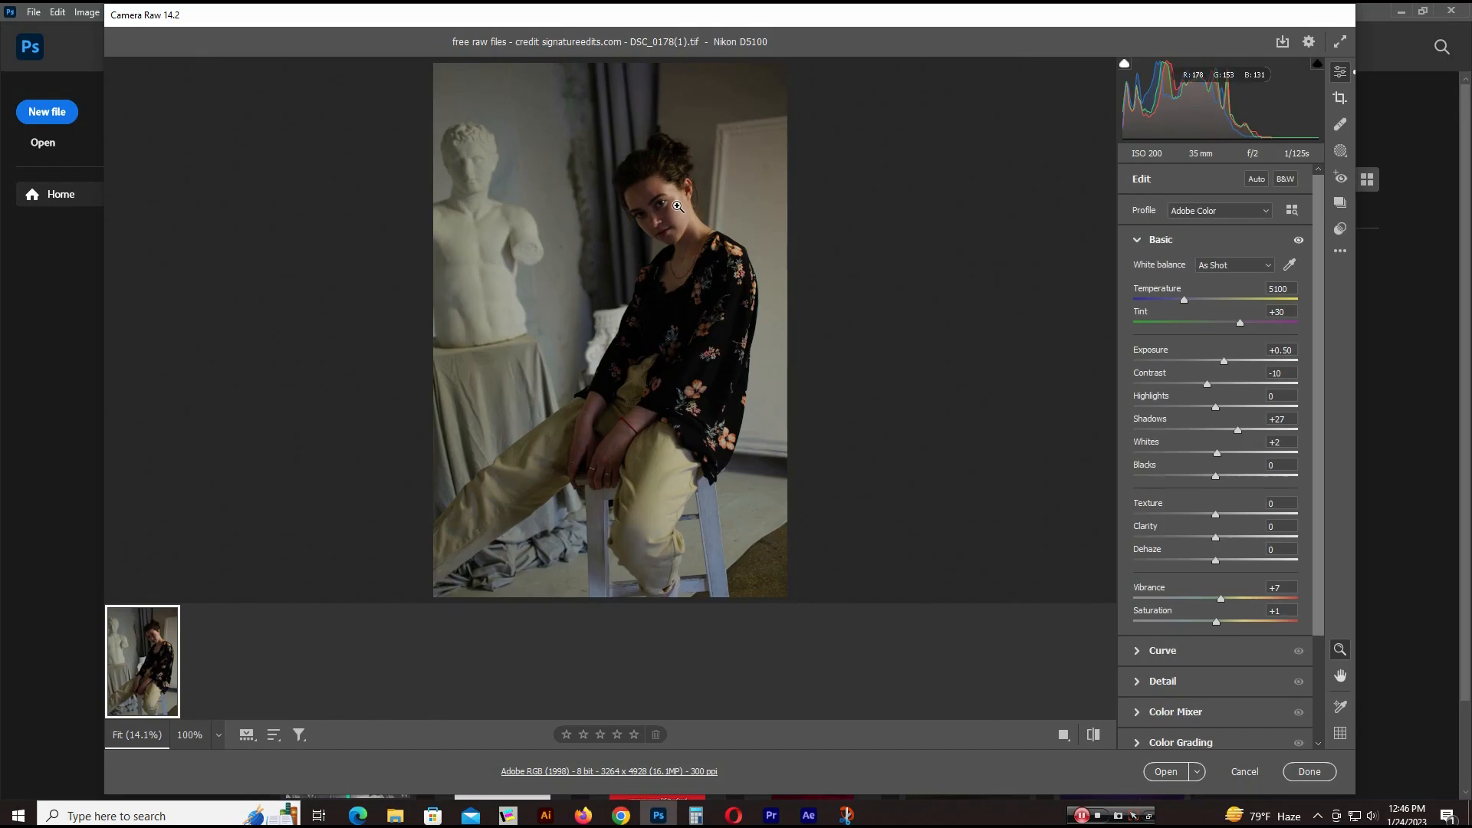
pyautogui.click(676, 204)
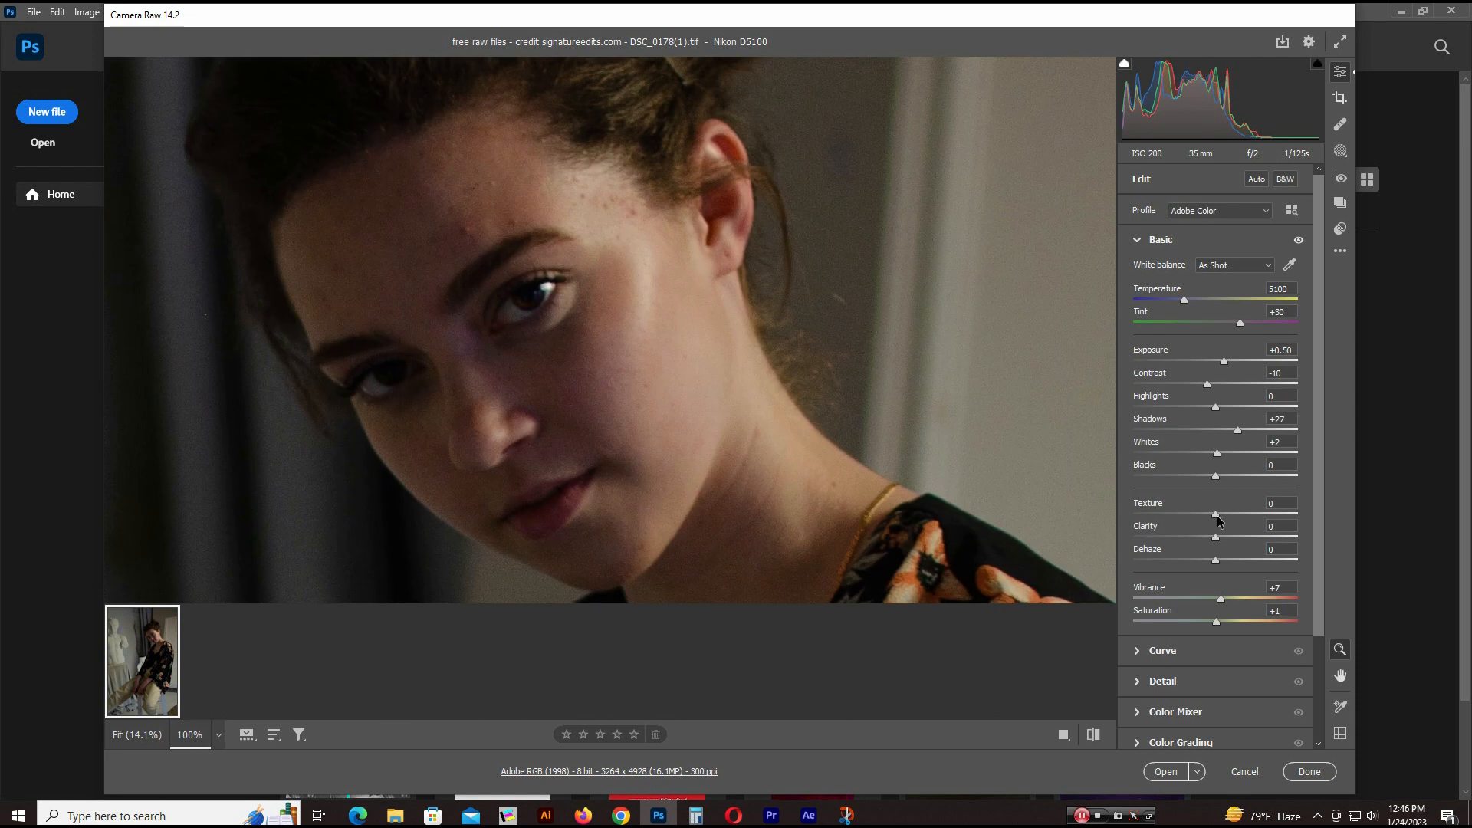
pyautogui.moveTo(1217, 518); pyautogui.dragTo(1289, 519)
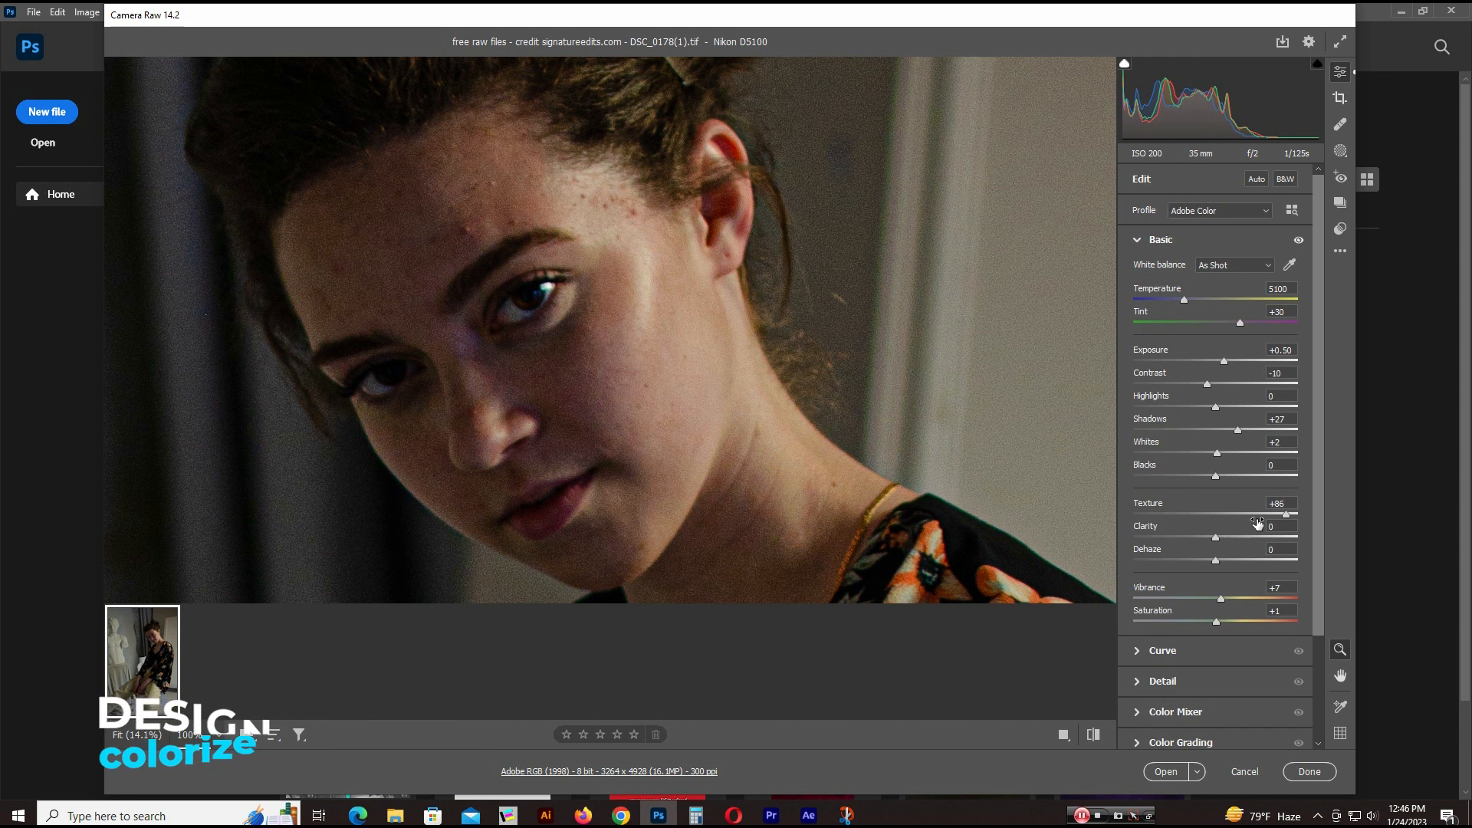
pyautogui.moveTo(1242, 513); pyautogui.dragTo(1221, 517)
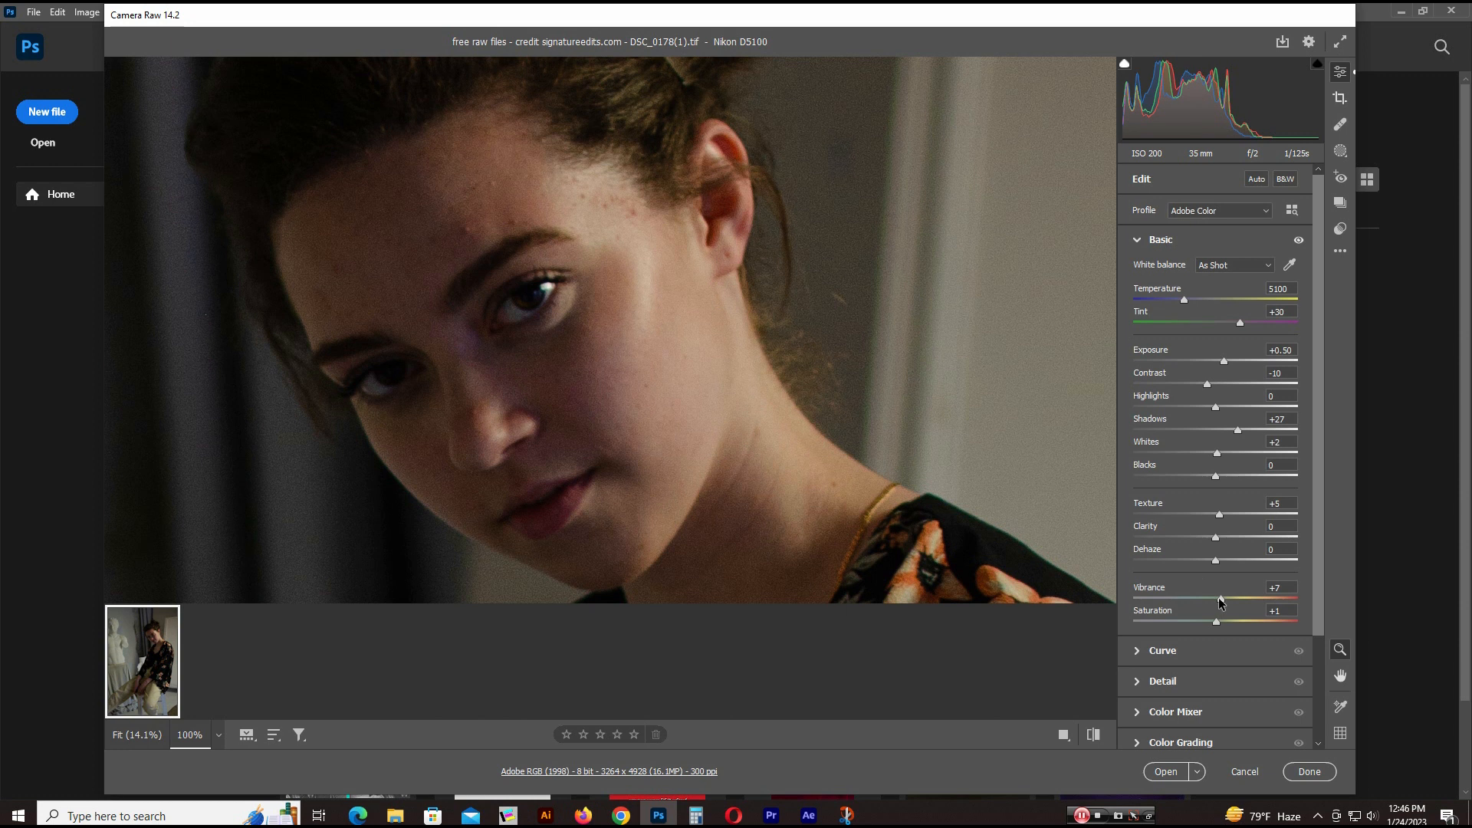
pyautogui.click(809, 364)
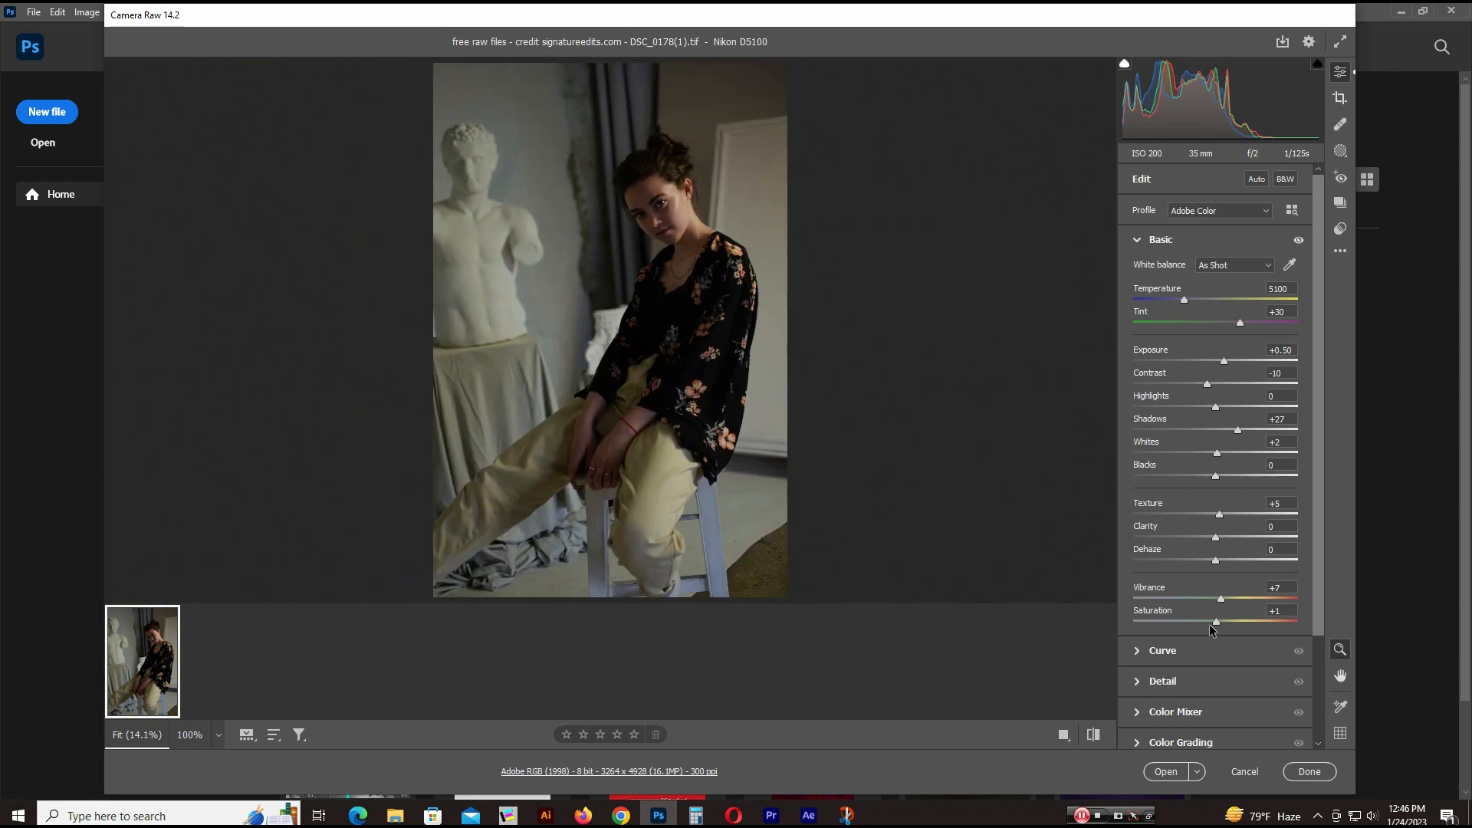
# Add a point to the red channel curve with input 155 and output 154.
pyautogui.click(1138, 241)
pyautogui.click(1139, 271)
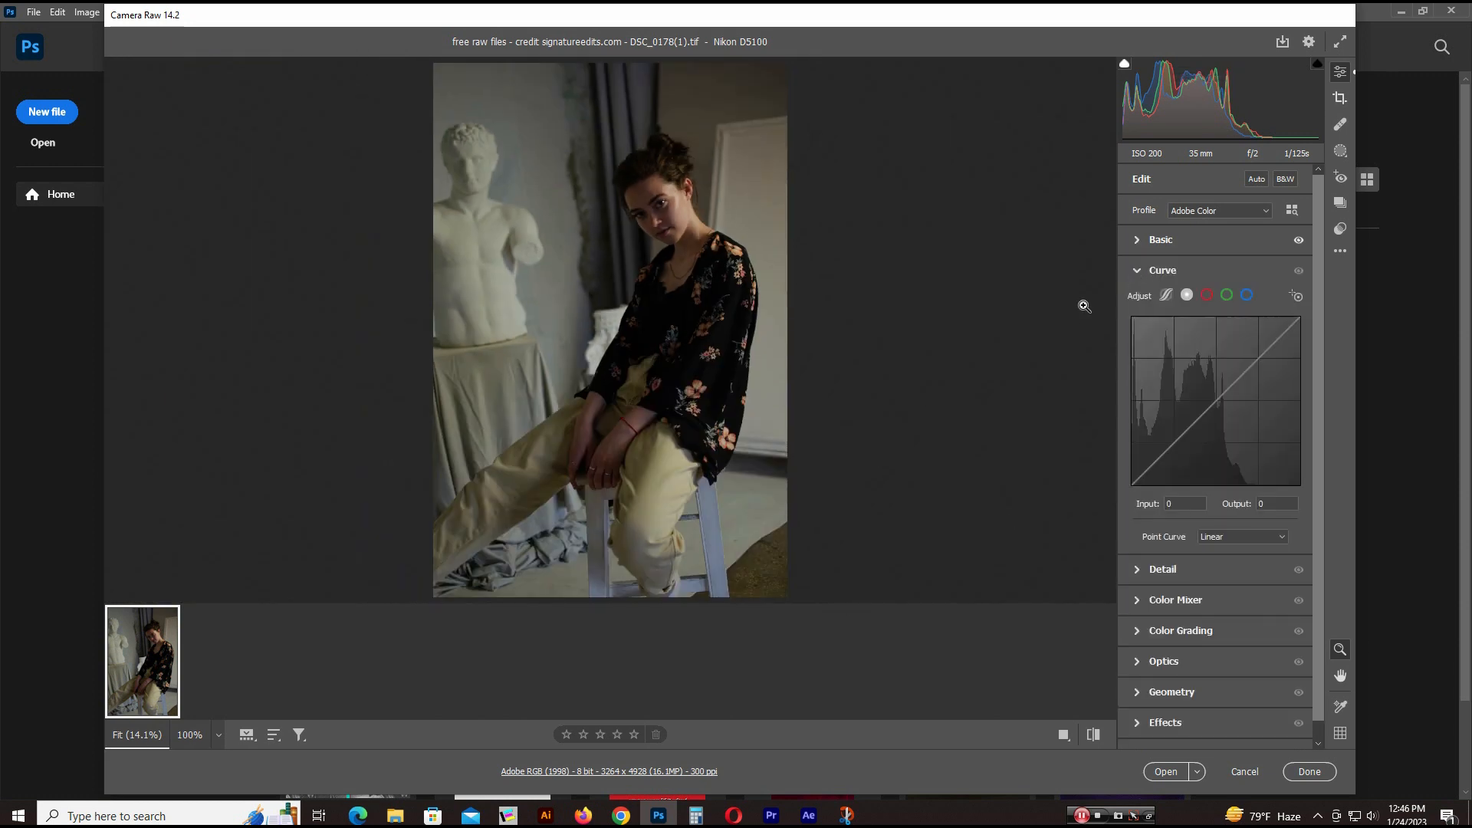
pyautogui.click(1207, 295)
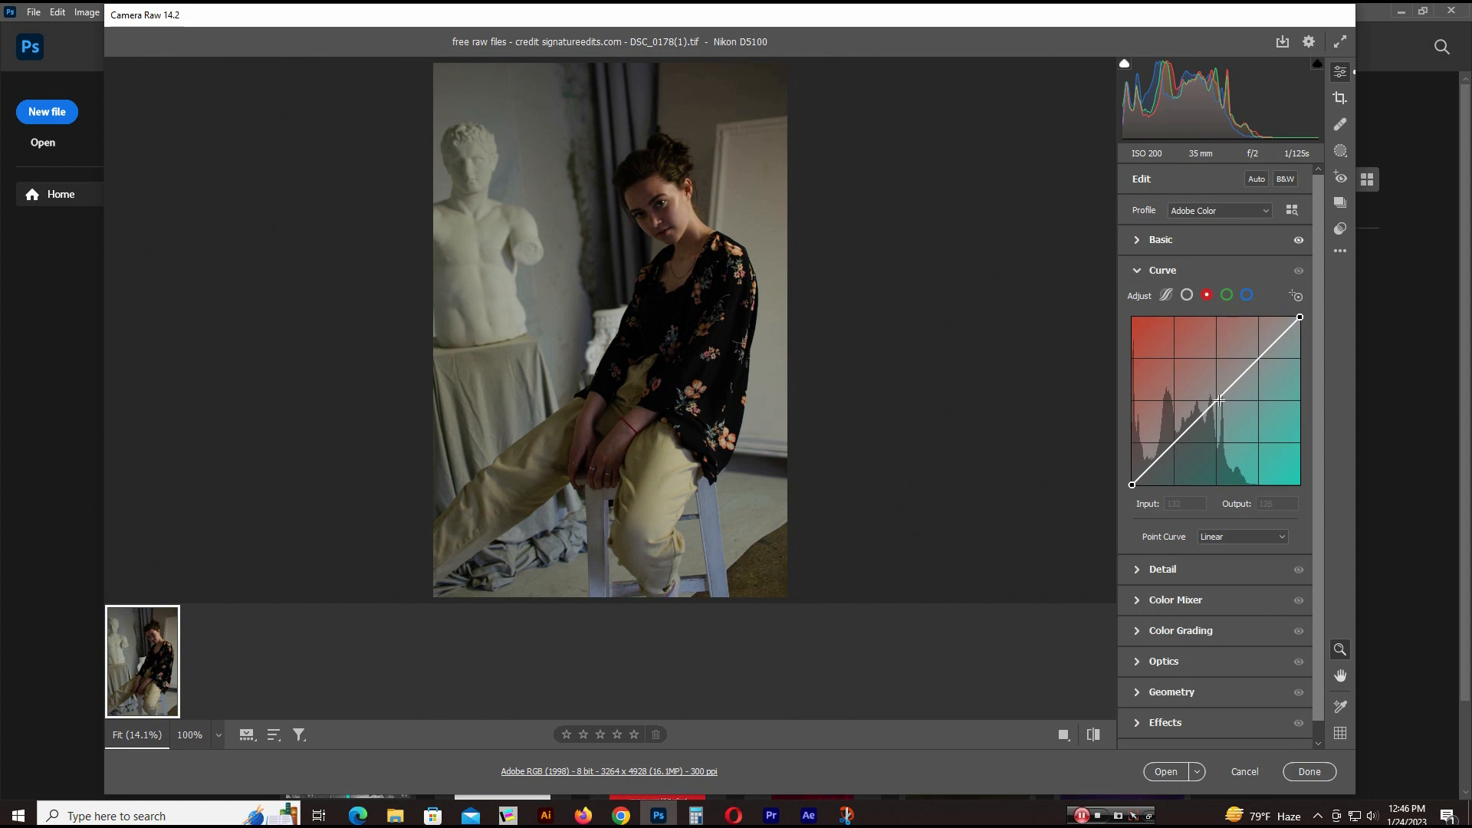
pyautogui.moveTo(1219, 399); pyautogui.dragTo(1238, 380)
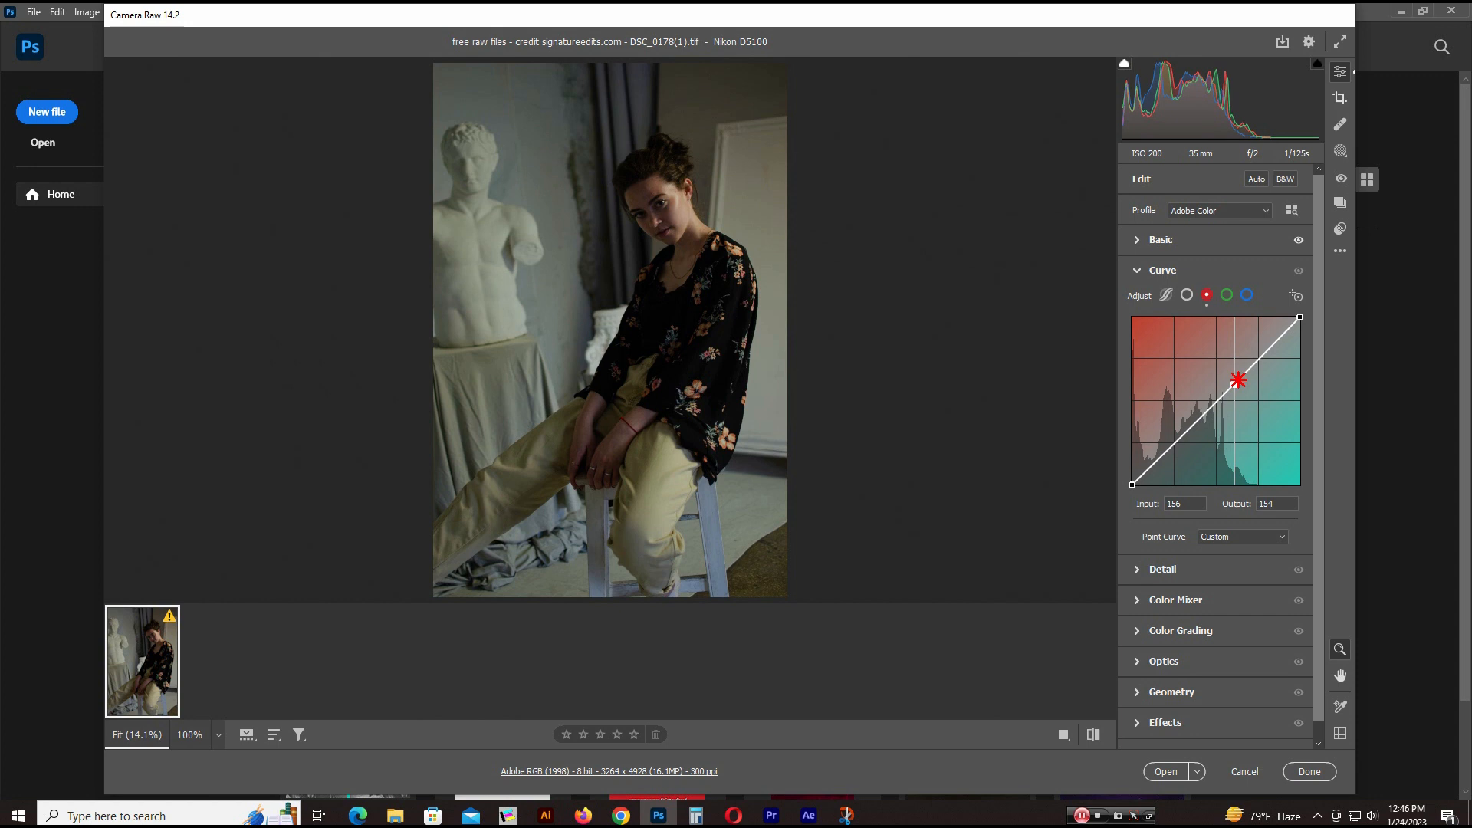
pyautogui.moveTo(1239, 379); pyautogui.dragTo(1238, 380)
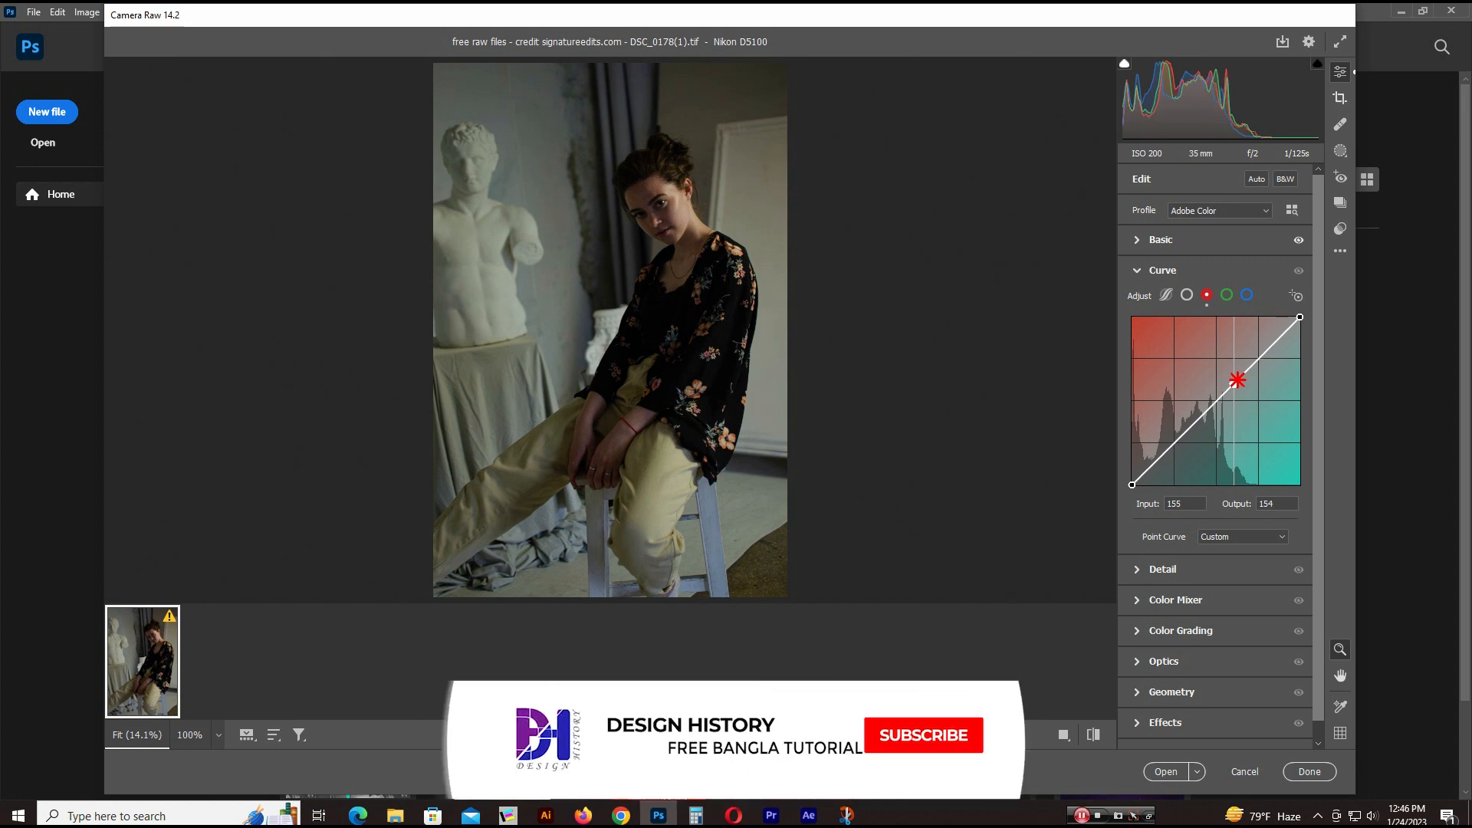
# Examine the woman's face, the background wall and the statue up close for the effect of the curve change.
pyautogui.click(685, 222)
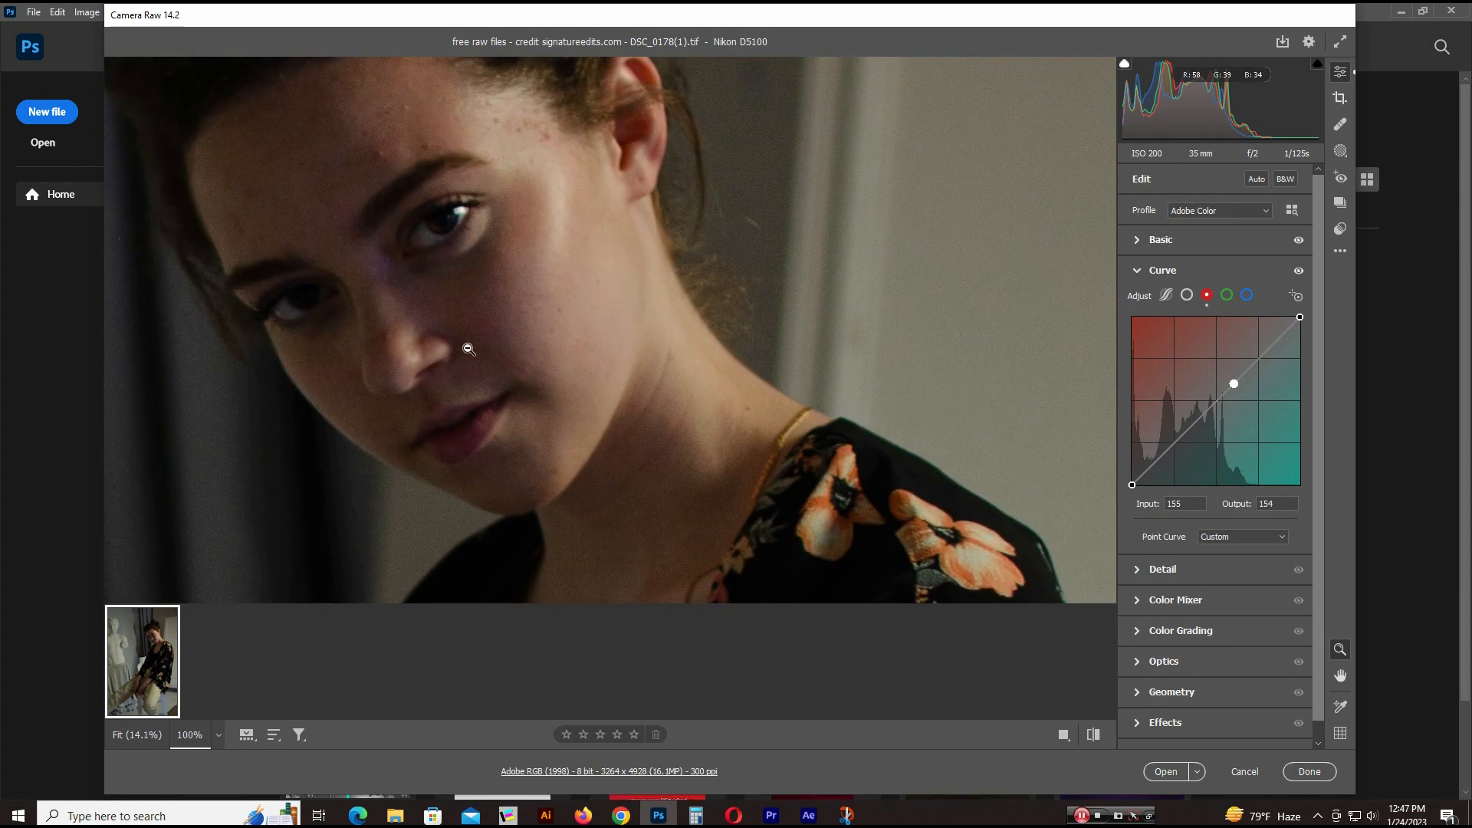
pyautogui.press('space')
pyautogui.moveTo(556, 354)
pyautogui.mouseDown()
pyautogui.moveTo(599, 359)
pyautogui.moveTo(657, 404)
pyautogui.moveTo(882, 414)
pyautogui.mouseUp()
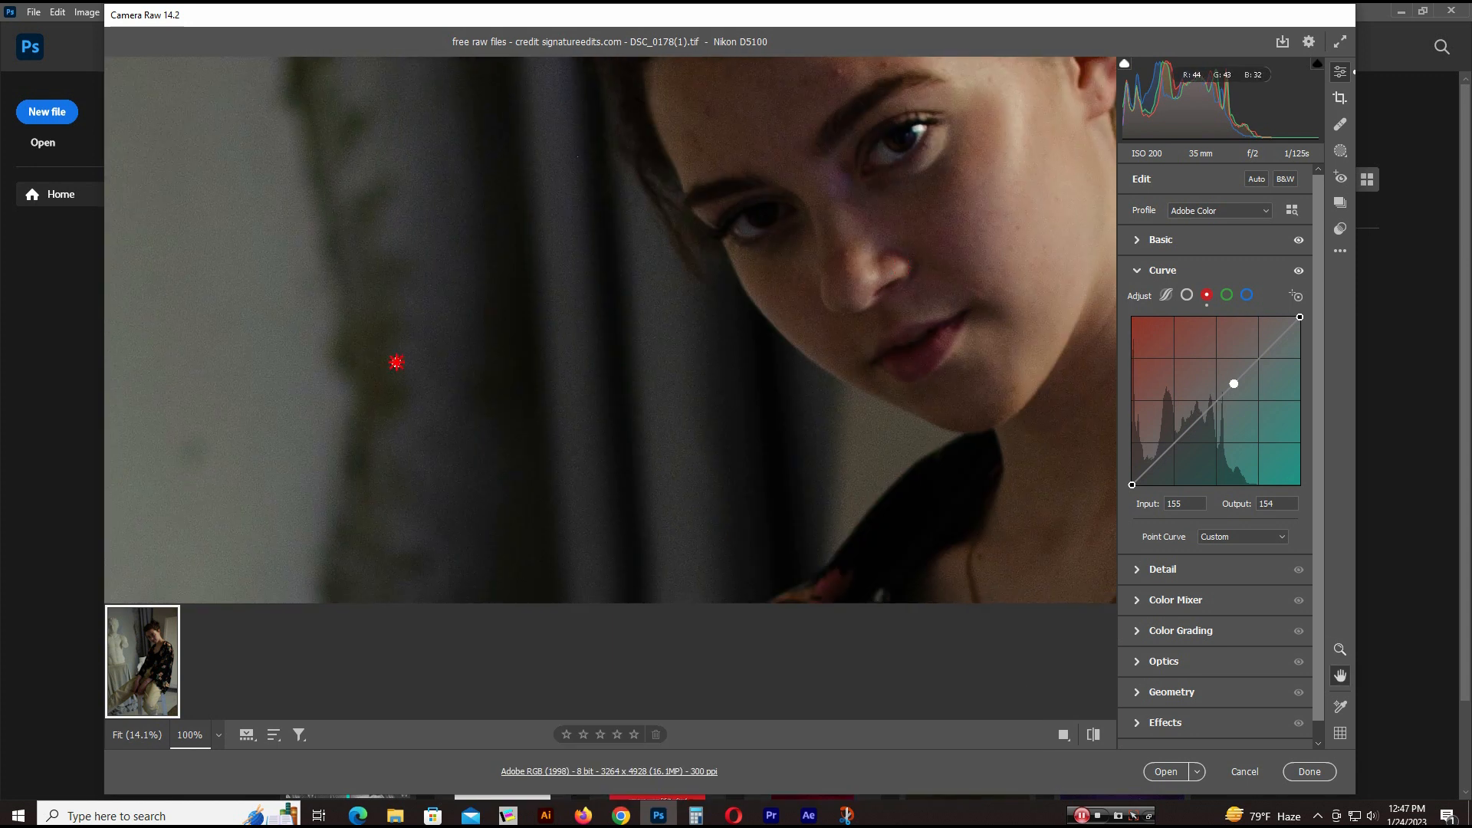
pyautogui.moveTo(397, 362); pyautogui.dragTo(917, 391)
pyautogui.moveTo(407, 422)
pyautogui.mouseDown()
pyautogui.moveTo(562, 414)
pyautogui.moveTo(690, 500)
pyautogui.mouseUp()
pyautogui.moveTo(476, 260); pyautogui.dragTo(658, 561)
pyautogui.moveTo(542, 374); pyautogui.dragTo(475, 317)
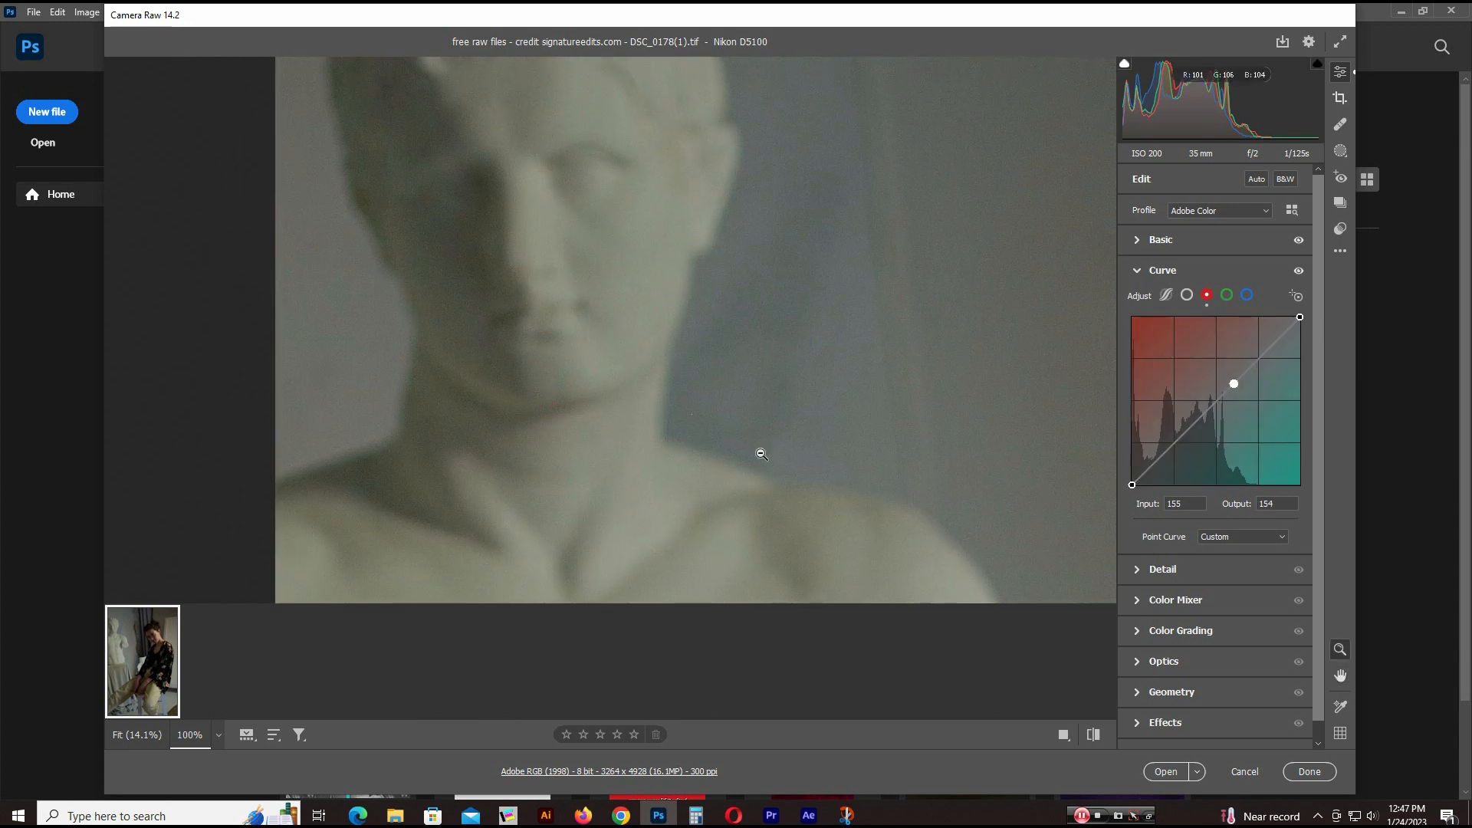
pyautogui.moveTo(759, 450); pyautogui.dragTo(269, 283)
pyautogui.moveTo(999, 333); pyautogui.dragTo(491, 456)
pyautogui.click(684, 370)
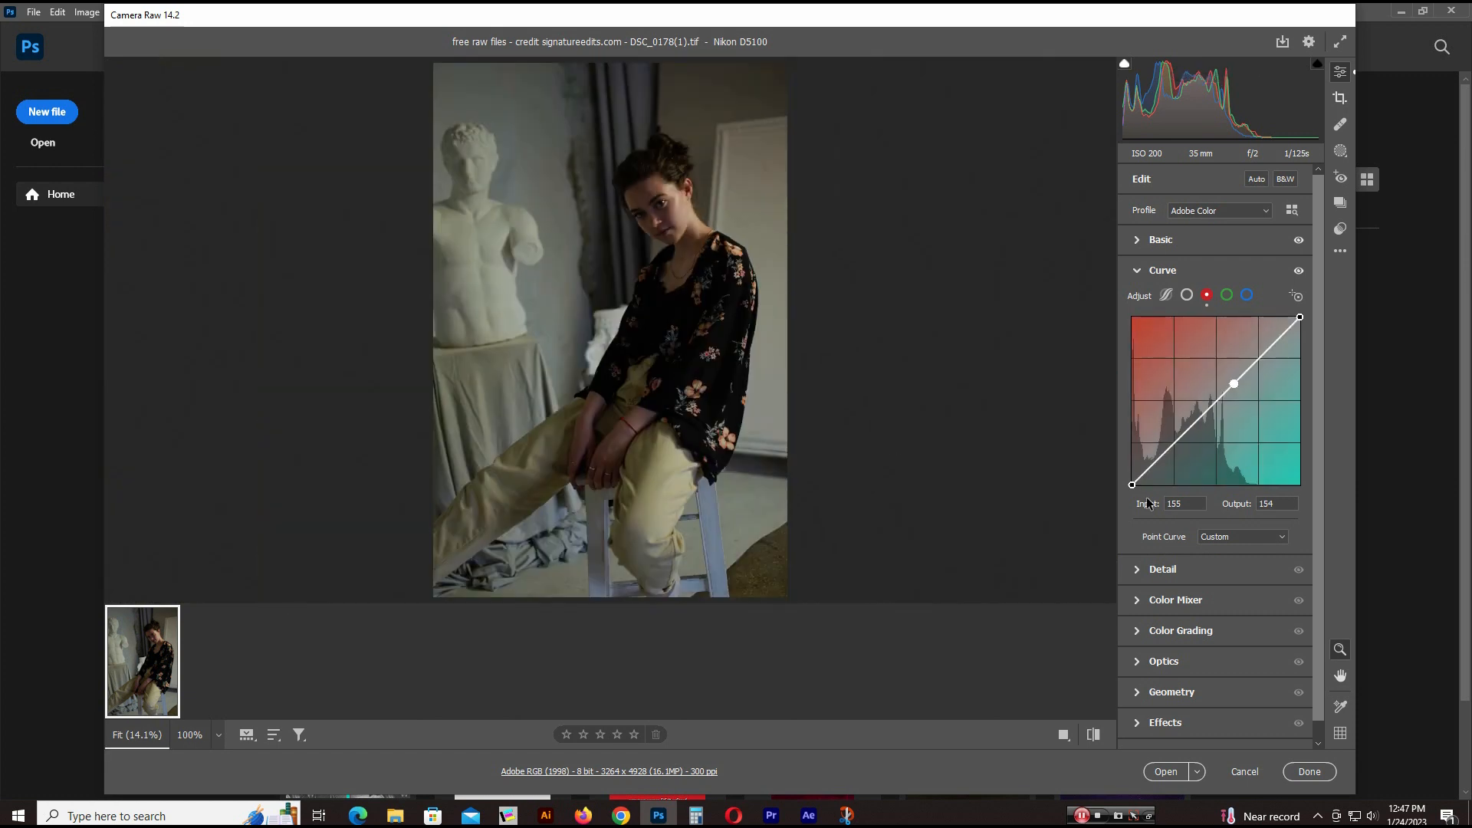
# Reduce the yellows in the Color Mixer to Saturation -8 and Luminance -7, and compare the result with the original.
pyautogui.click(1137, 270)
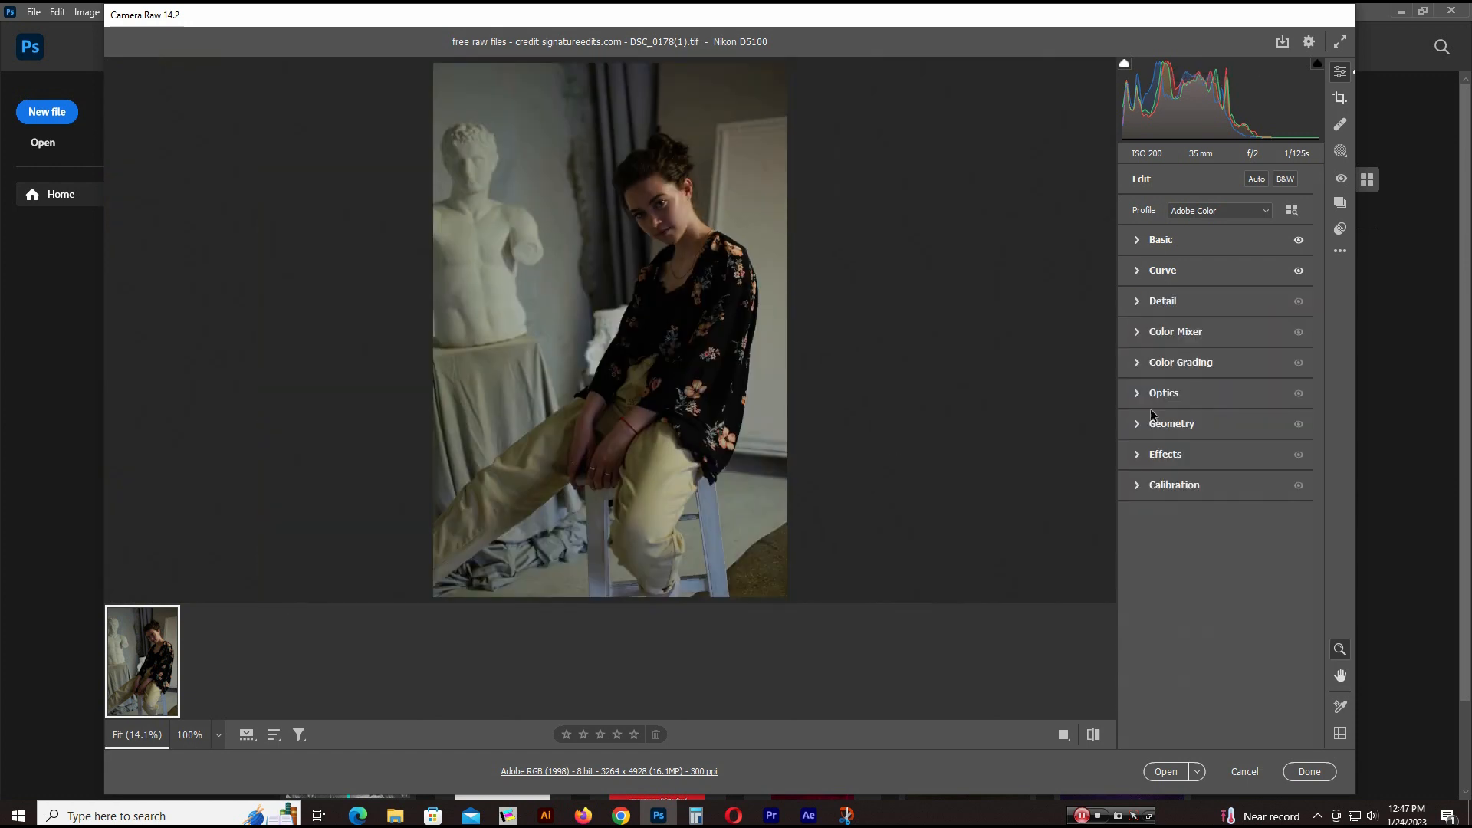
pyautogui.click(1139, 335)
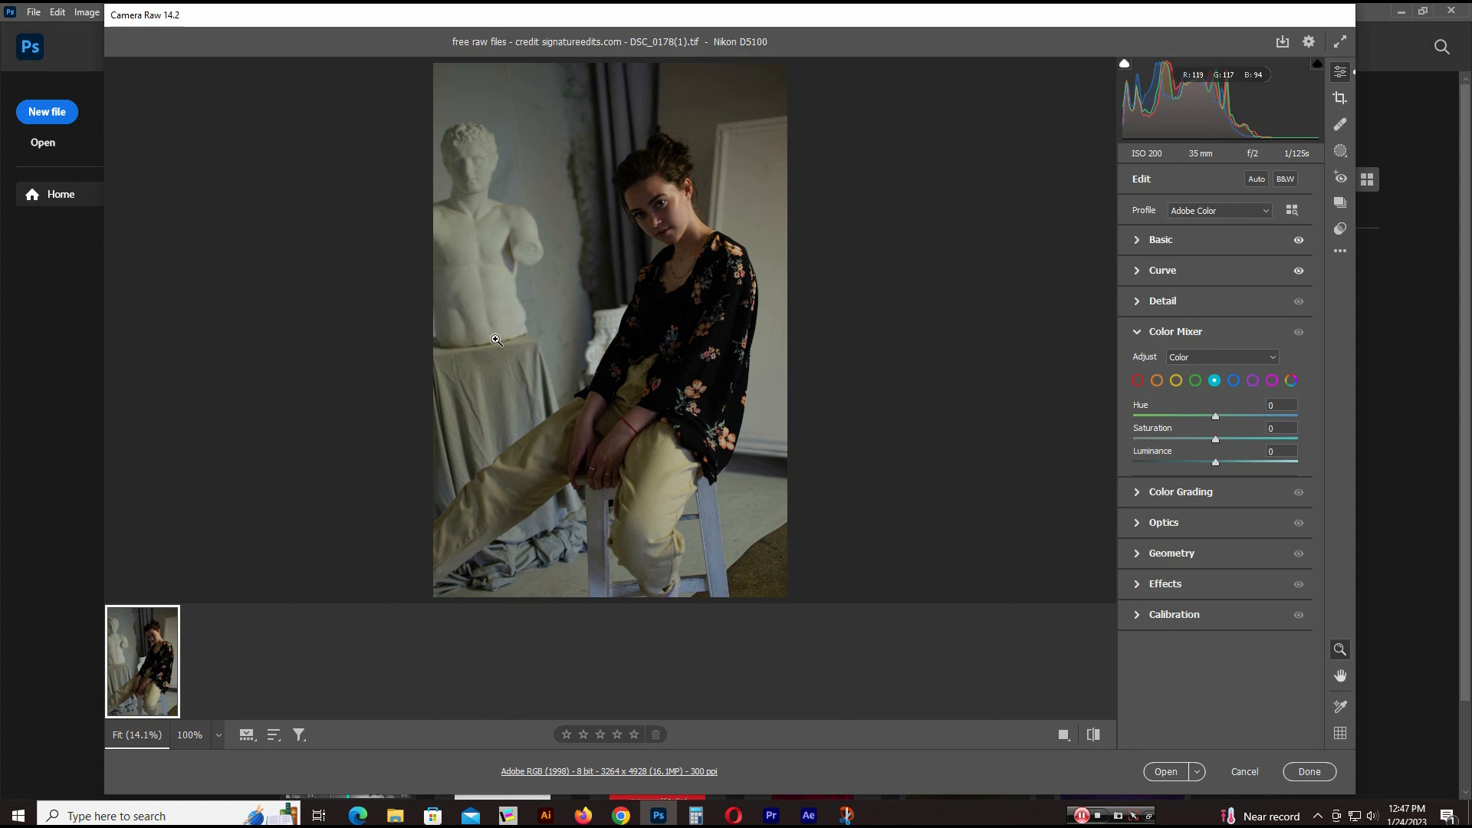
pyautogui.click(1177, 381)
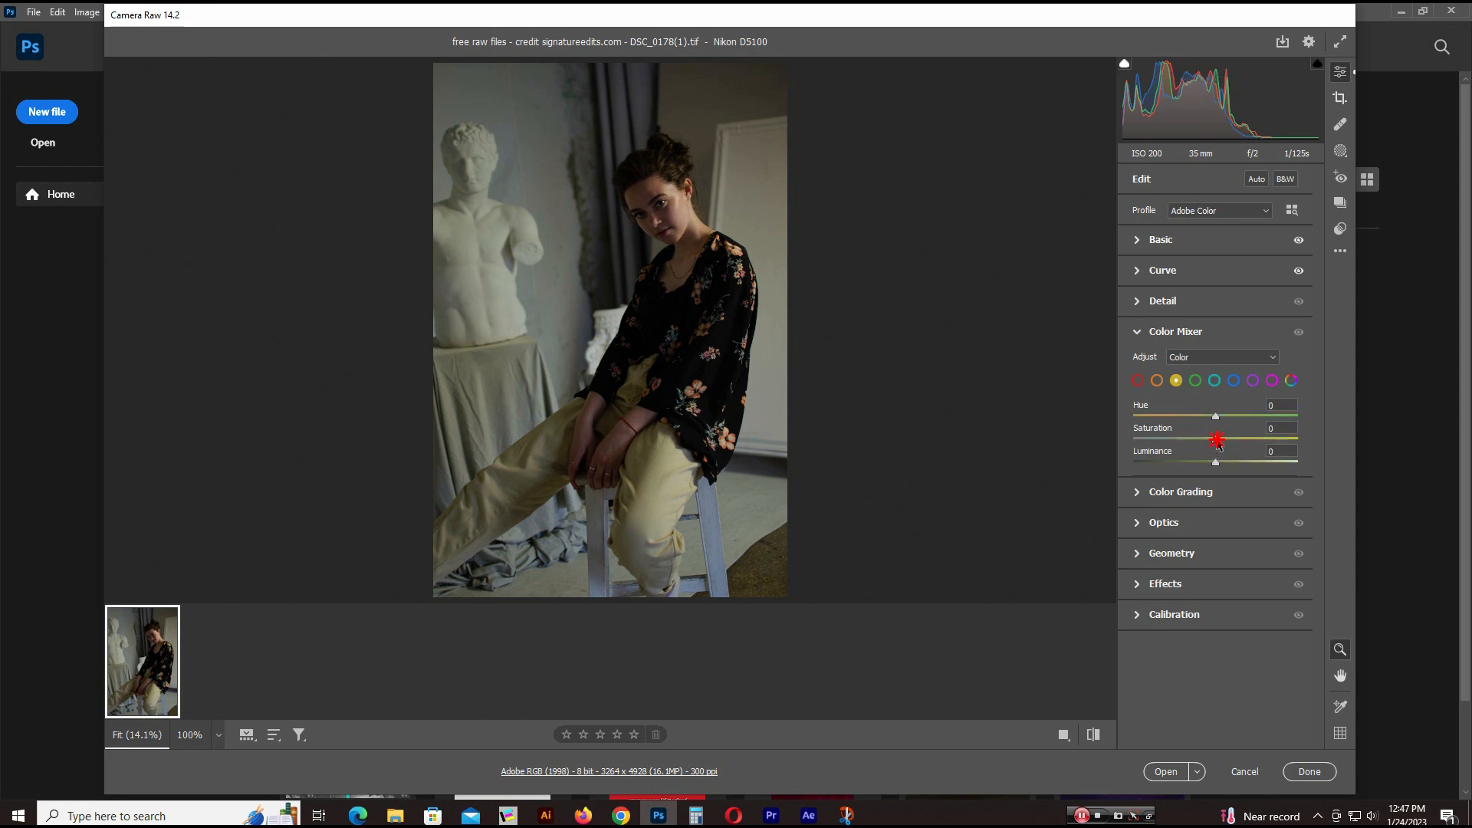
pyautogui.moveTo(1217, 439); pyautogui.dragTo(1212, 440)
pyautogui.moveTo(1215, 462); pyautogui.dragTo(1213, 464)
pyautogui.click(1094, 734)
pyautogui.click(1093, 734)
pyautogui.click(1139, 335)
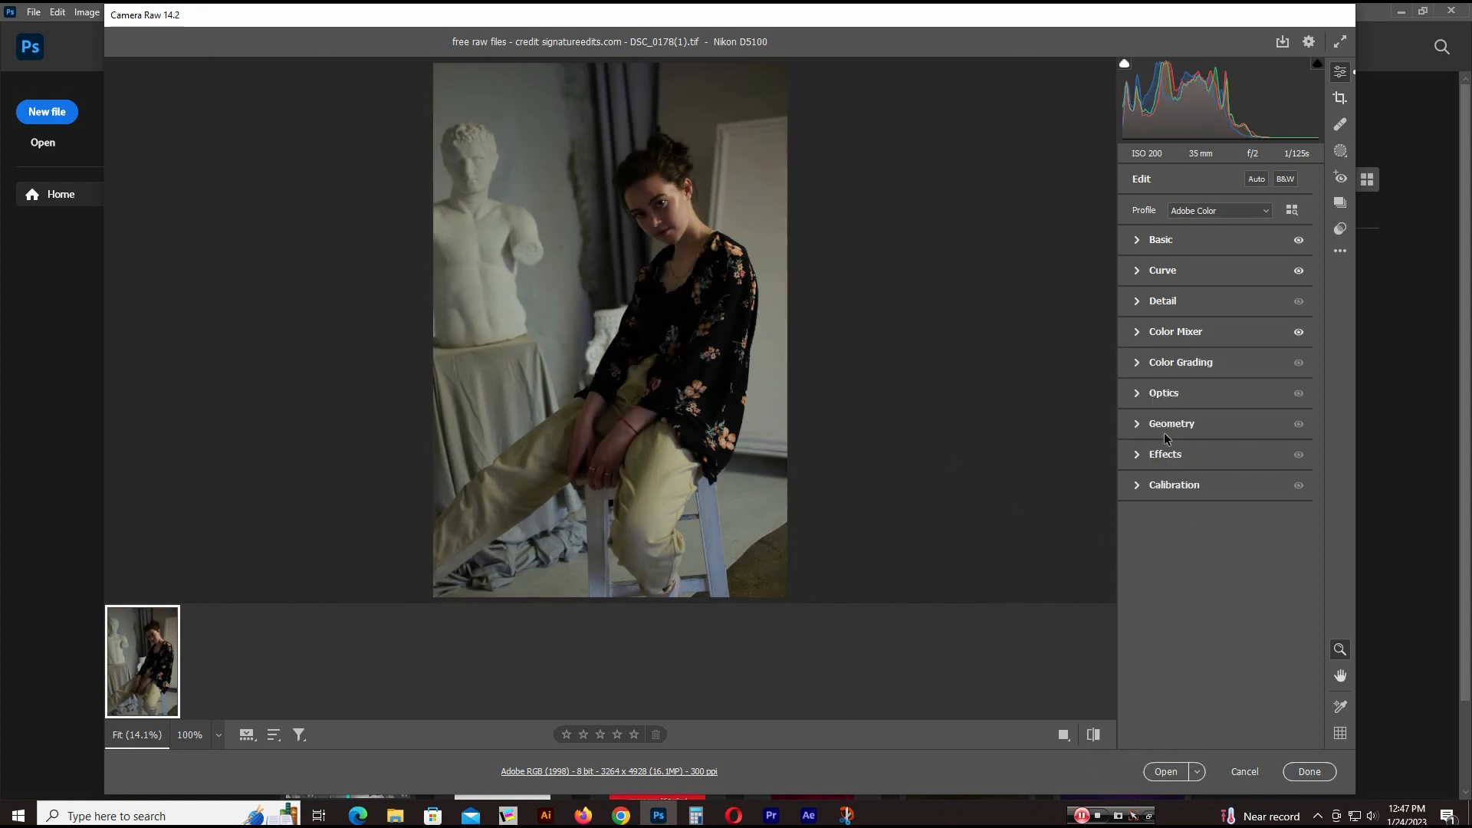
pyautogui.click(1139, 455)
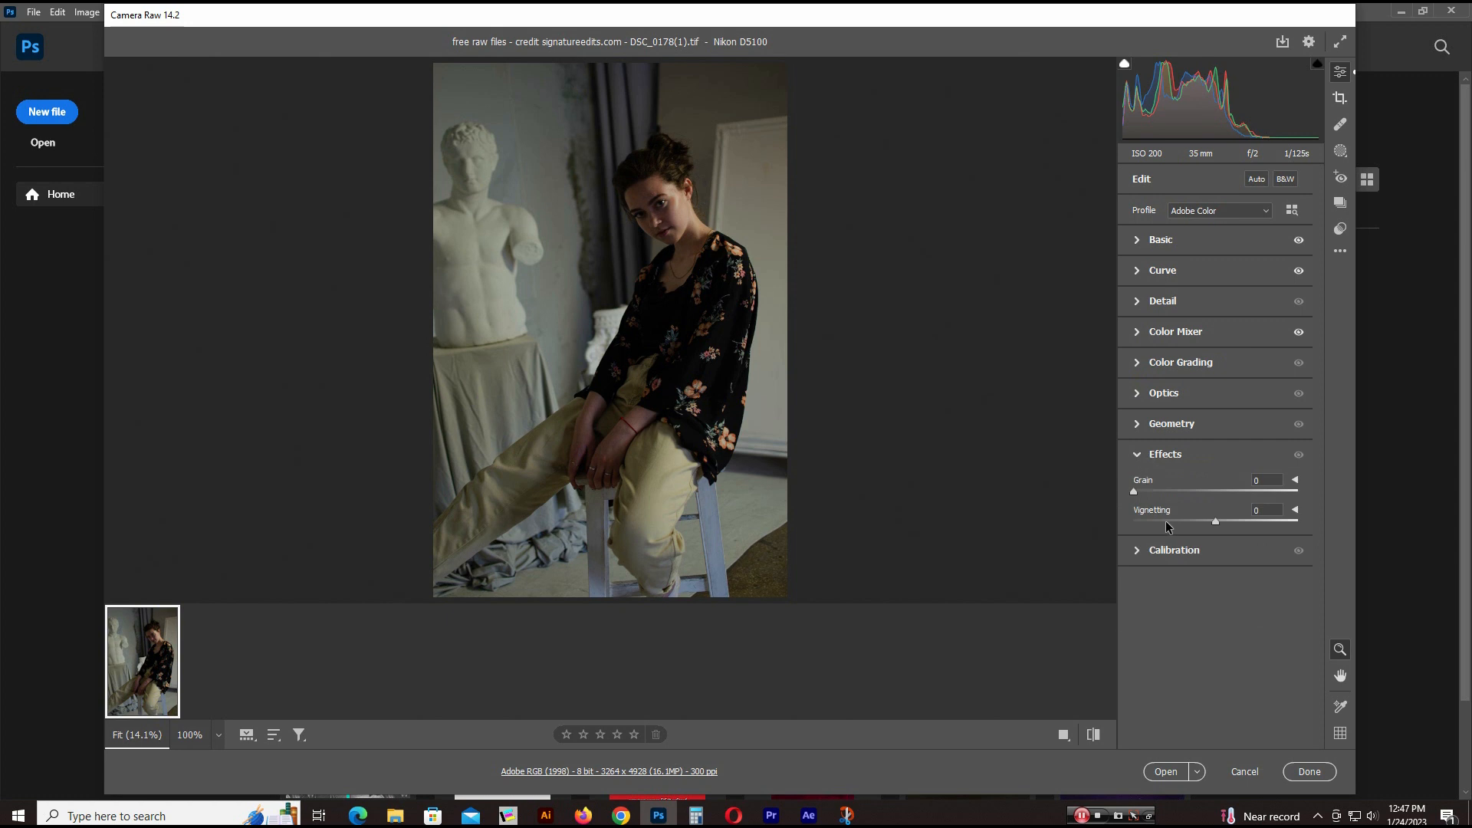
pyautogui.click(1138, 456)
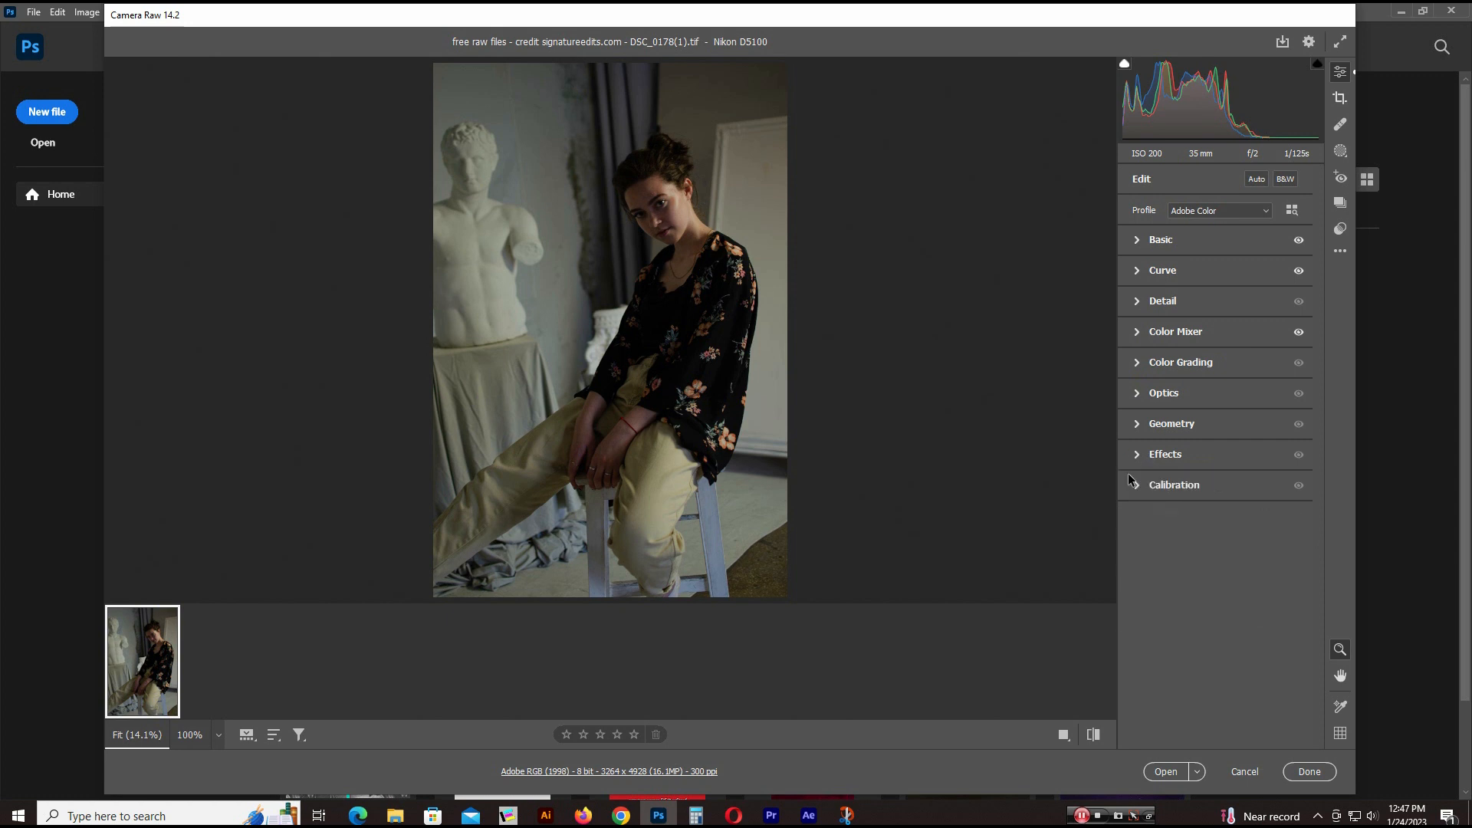
pyautogui.click(1136, 486)
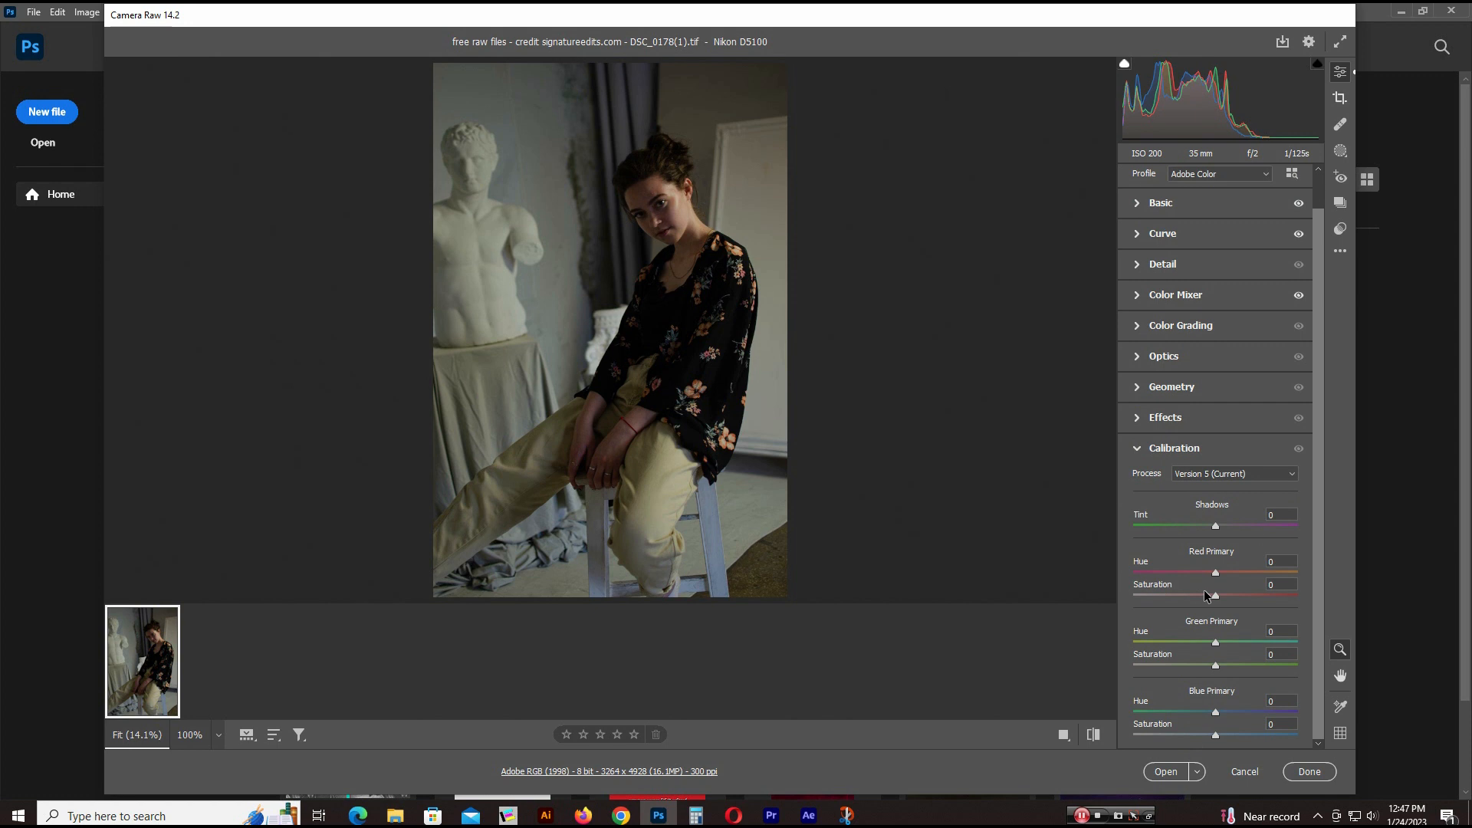
pyautogui.click(1143, 451)
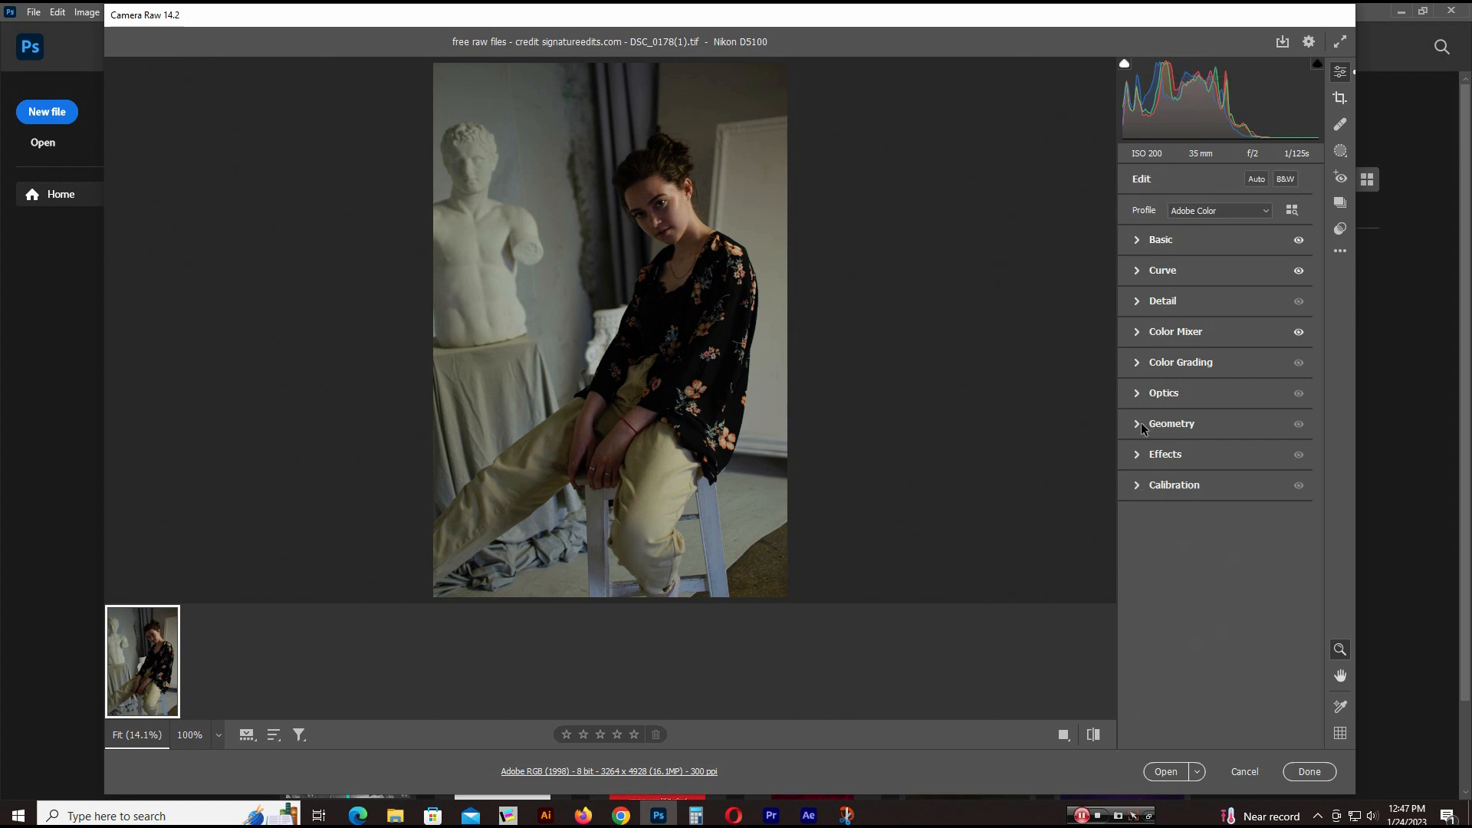
# Reduce the greens in the Color Mixer to Saturation -9 and Luminance -6.
pyautogui.click(1140, 334)
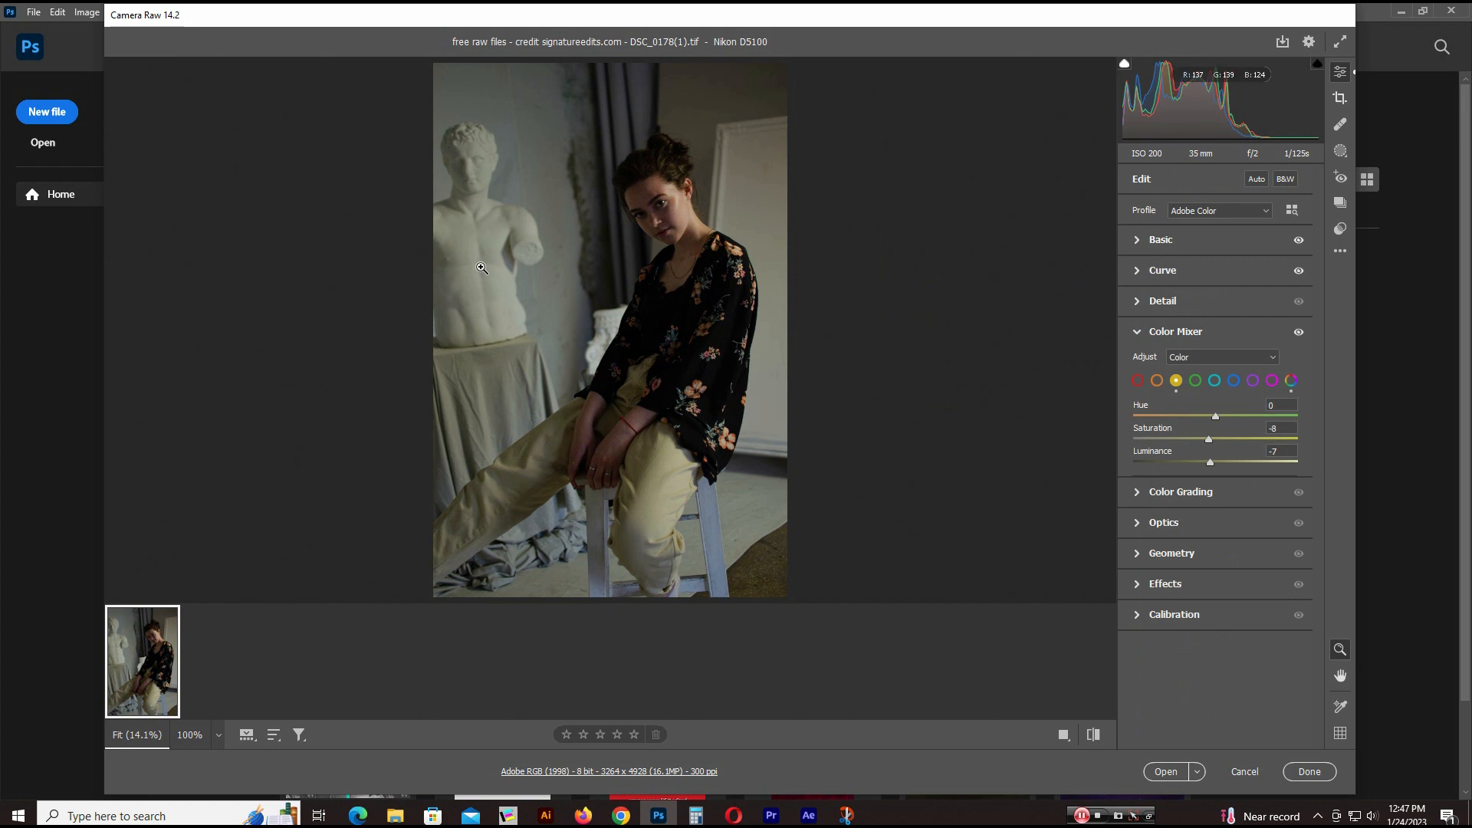
pyautogui.click(1196, 381)
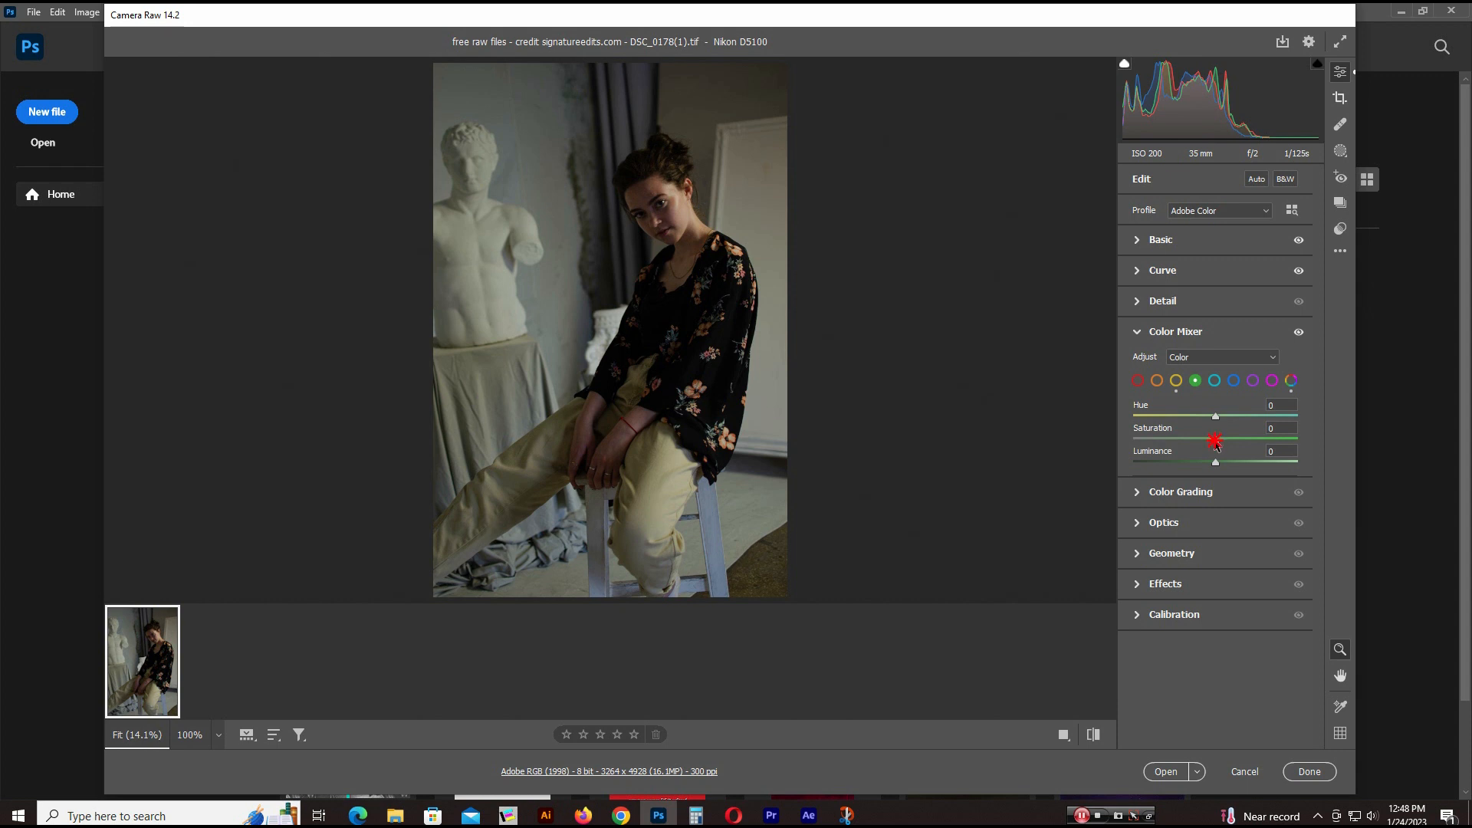
pyautogui.moveTo(1216, 442); pyautogui.dragTo(1211, 443)
pyautogui.moveTo(1221, 462); pyautogui.dragTo(1212, 463)
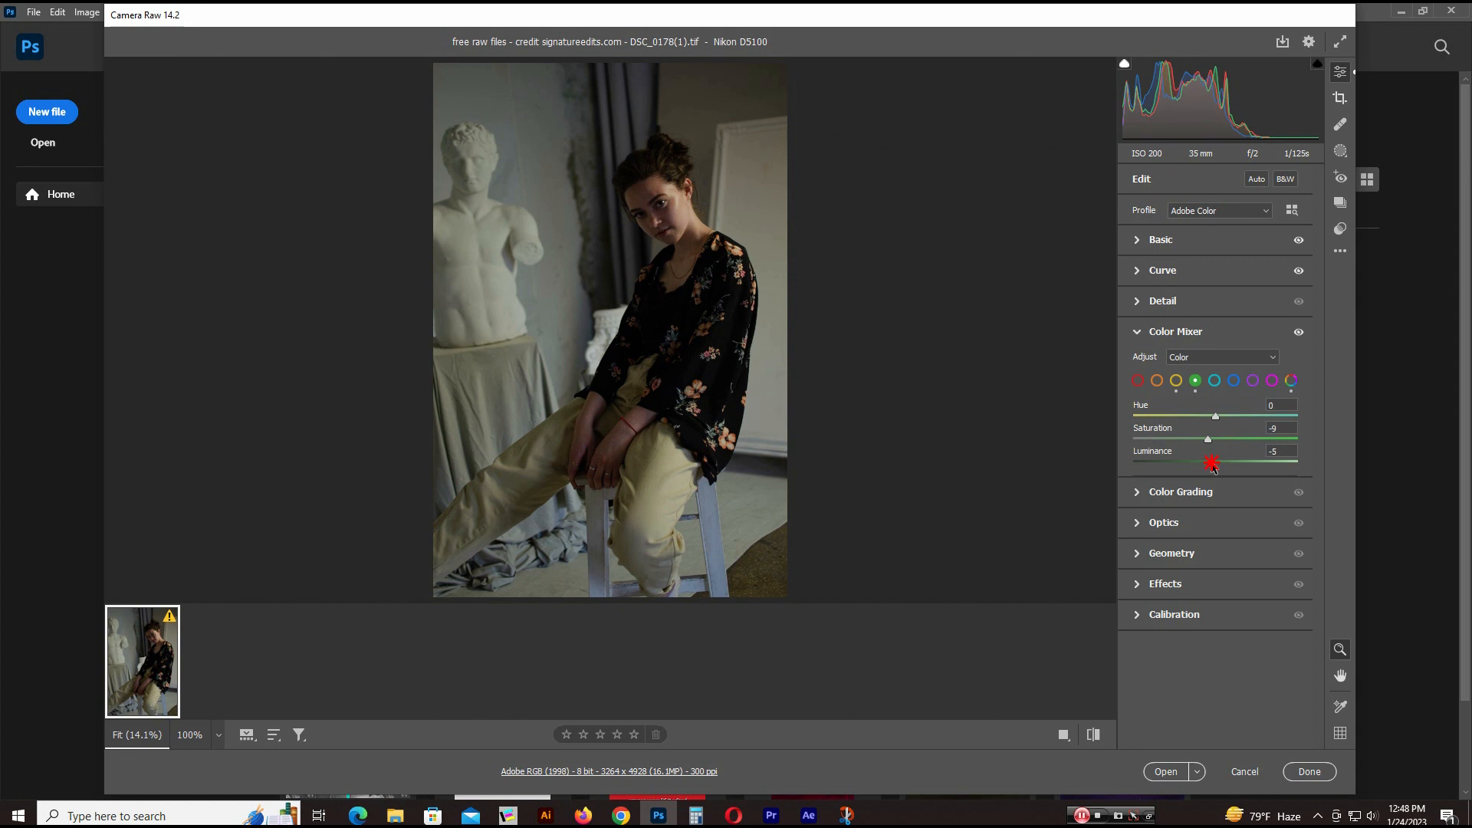
# Shift the greens' Hue to about -39, testing other values against the face and statue up close.
pyautogui.moveTo(1215, 417); pyautogui.dragTo(1264, 418)
pyautogui.click(663, 199)
pyautogui.moveTo(685, 338); pyautogui.dragTo(888, 331)
pyautogui.moveTo(1265, 419); pyautogui.dragTo(1169, 422)
pyautogui.press('space')
pyautogui.moveTo(566, 427); pyautogui.dragTo(679, 111)
pyautogui.moveTo(650, 309); pyautogui.dragTo(644, 250)
pyautogui.moveTo(601, 299); pyautogui.dragTo(659, 441)
pyautogui.moveTo(1170, 416); pyautogui.dragTo(1185, 419)
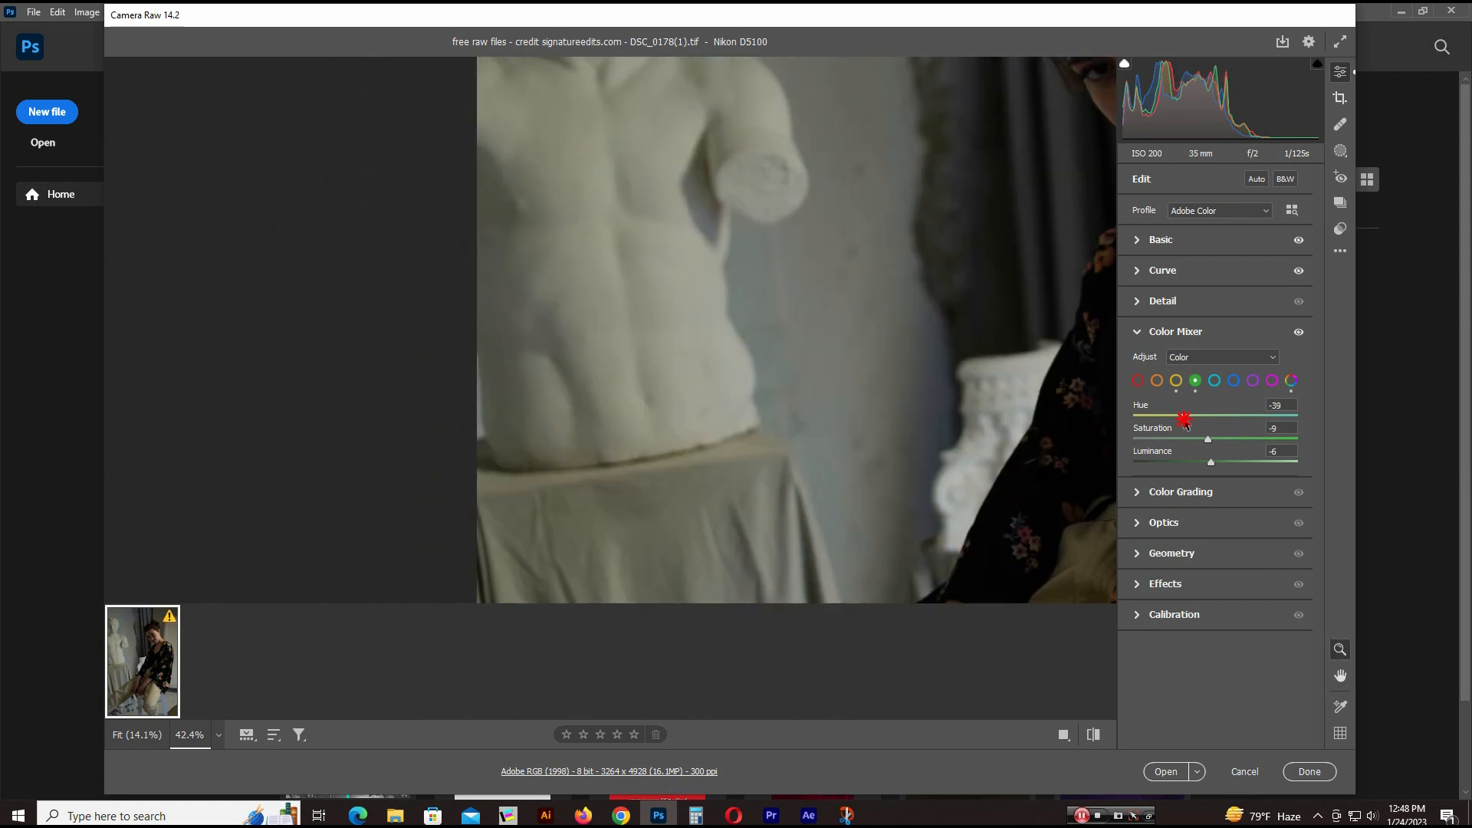
# Shift the yellows' Hue to about -6 in the Color Mixer, checking the effect on the statue and the woman.
pyautogui.click(1176, 380)
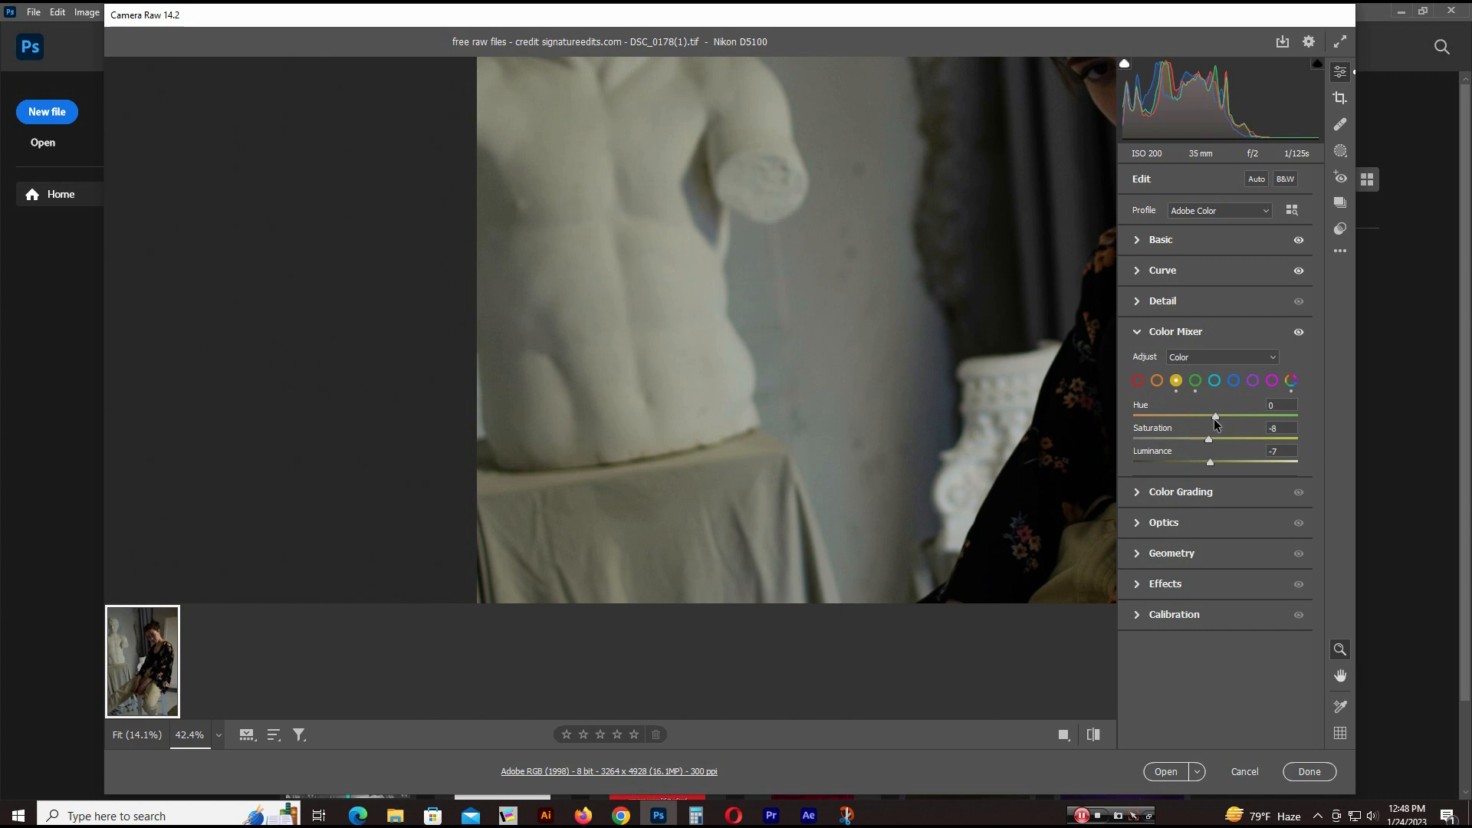
pyautogui.moveTo(1216, 419); pyautogui.dragTo(1208, 421)
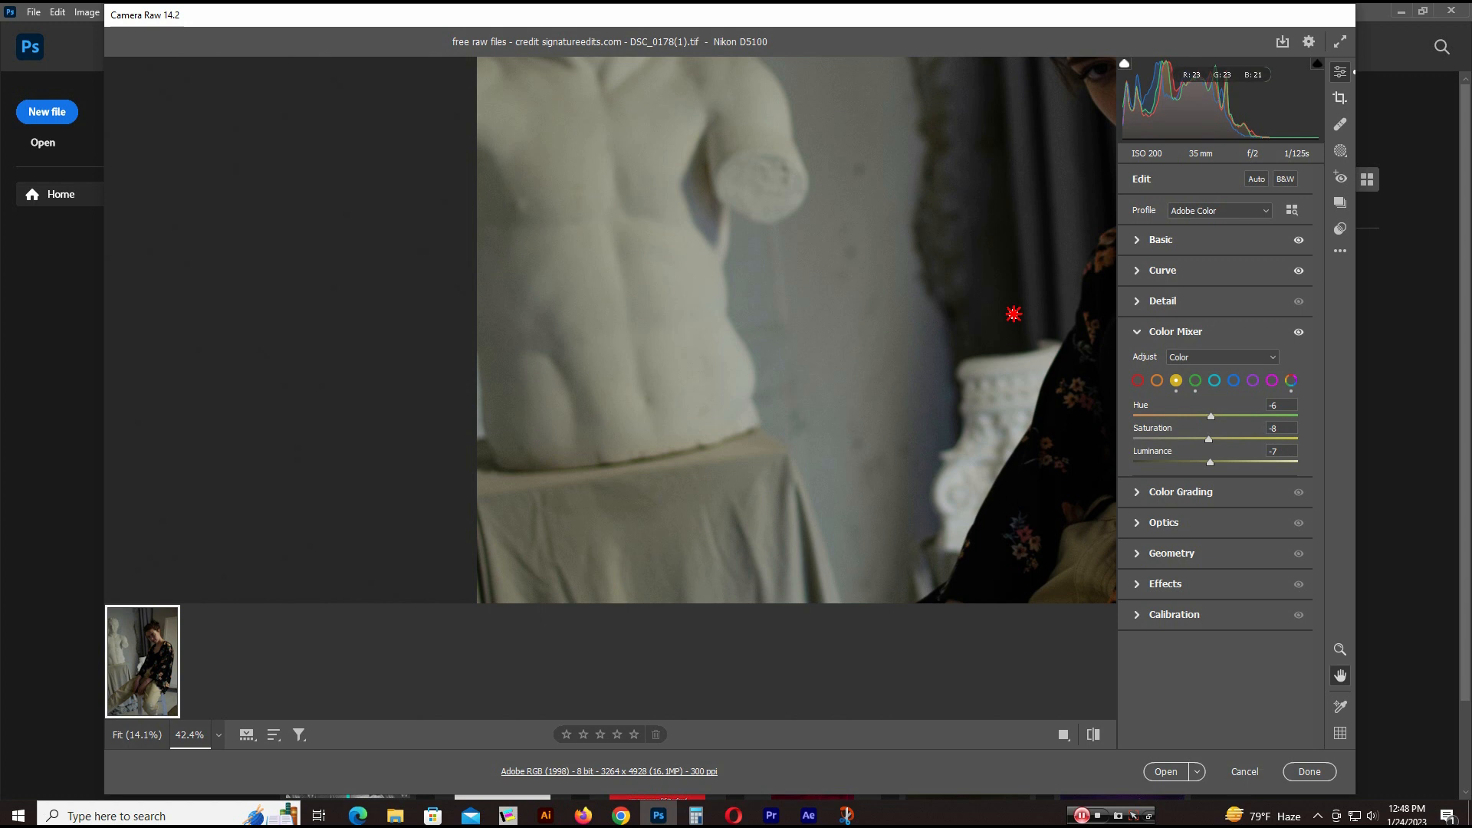
pyautogui.moveTo(1012, 315); pyautogui.dragTo(530, 394)
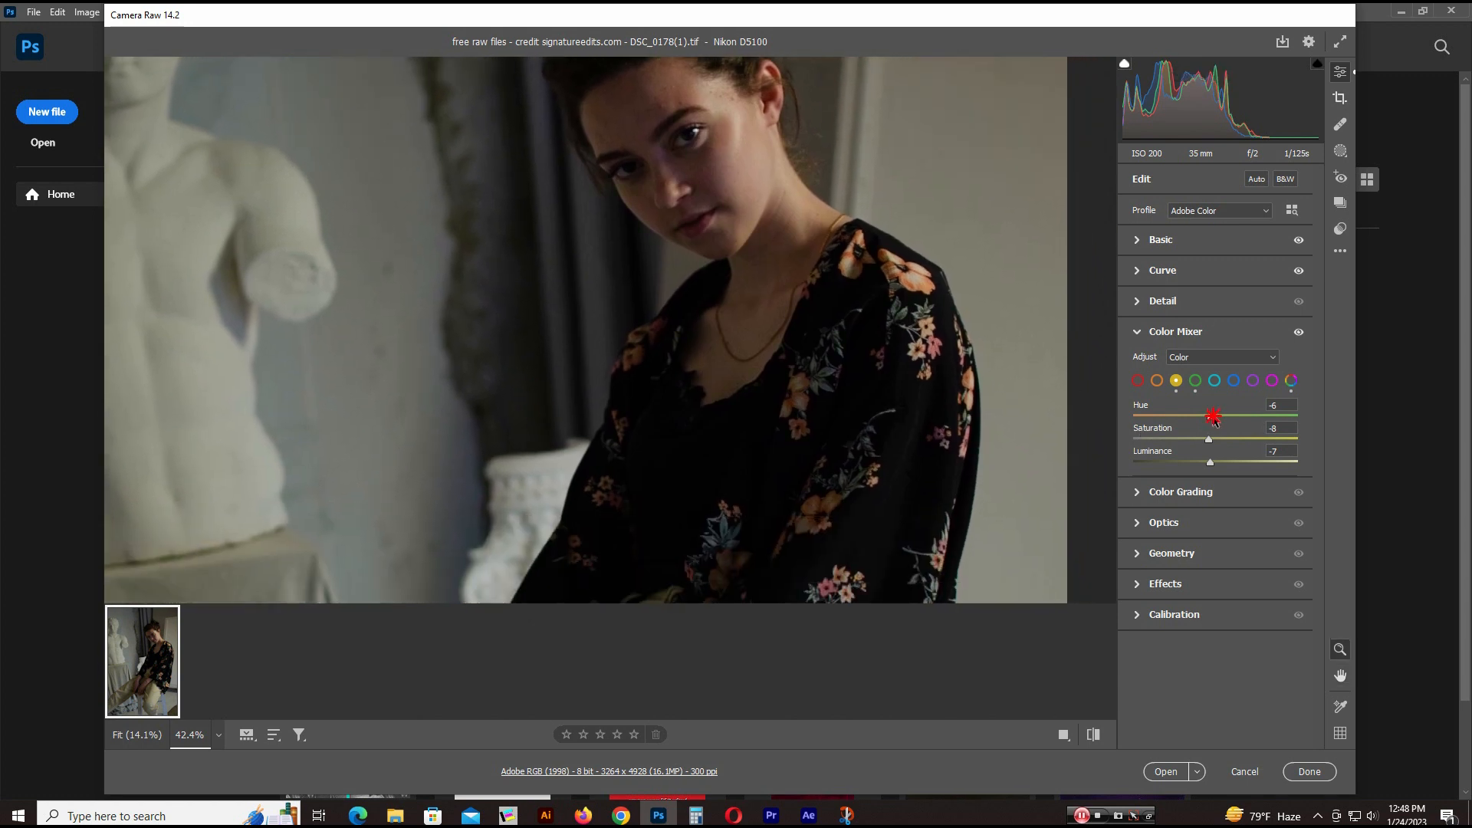
pyautogui.moveTo(1213, 416); pyautogui.dragTo(1204, 441)
# Adjust the reds in the Color Mixer to Hue +14, Saturation -5 and Luminance +11, checking the whole photo.
pyautogui.click(1139, 381)
pyautogui.click(1216, 440)
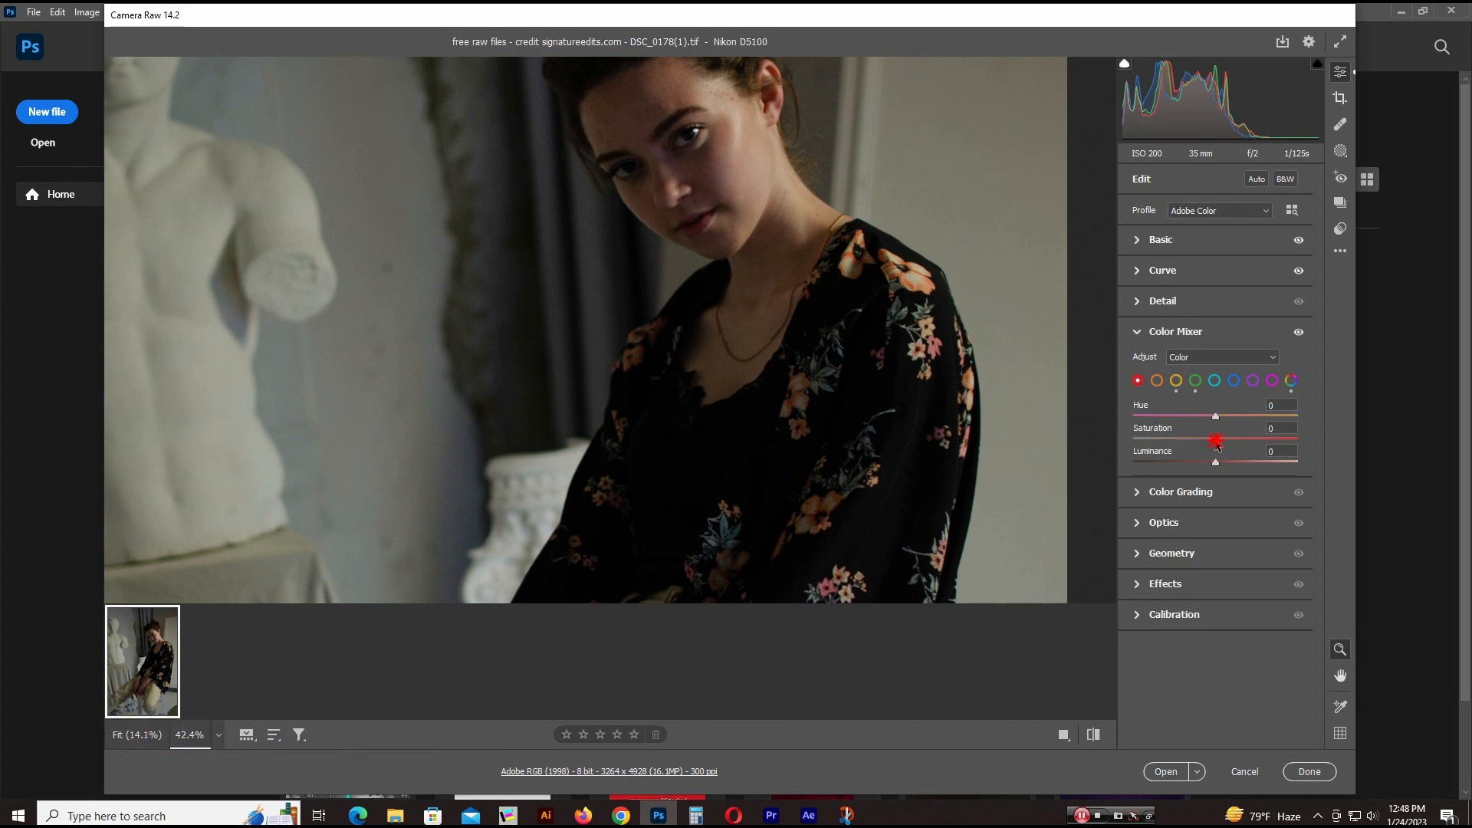
pyautogui.moveTo(1216, 440)
pyautogui.mouseDown()
pyautogui.moveTo(1210, 420)
pyautogui.moveTo(1228, 419)
pyautogui.moveTo(1225, 463)
pyautogui.mouseUp()
pyautogui.press('space')
pyautogui.moveTo(781, 445); pyautogui.dragTo(876, 177)
pyautogui.moveTo(712, 535); pyautogui.dragTo(610, 379)
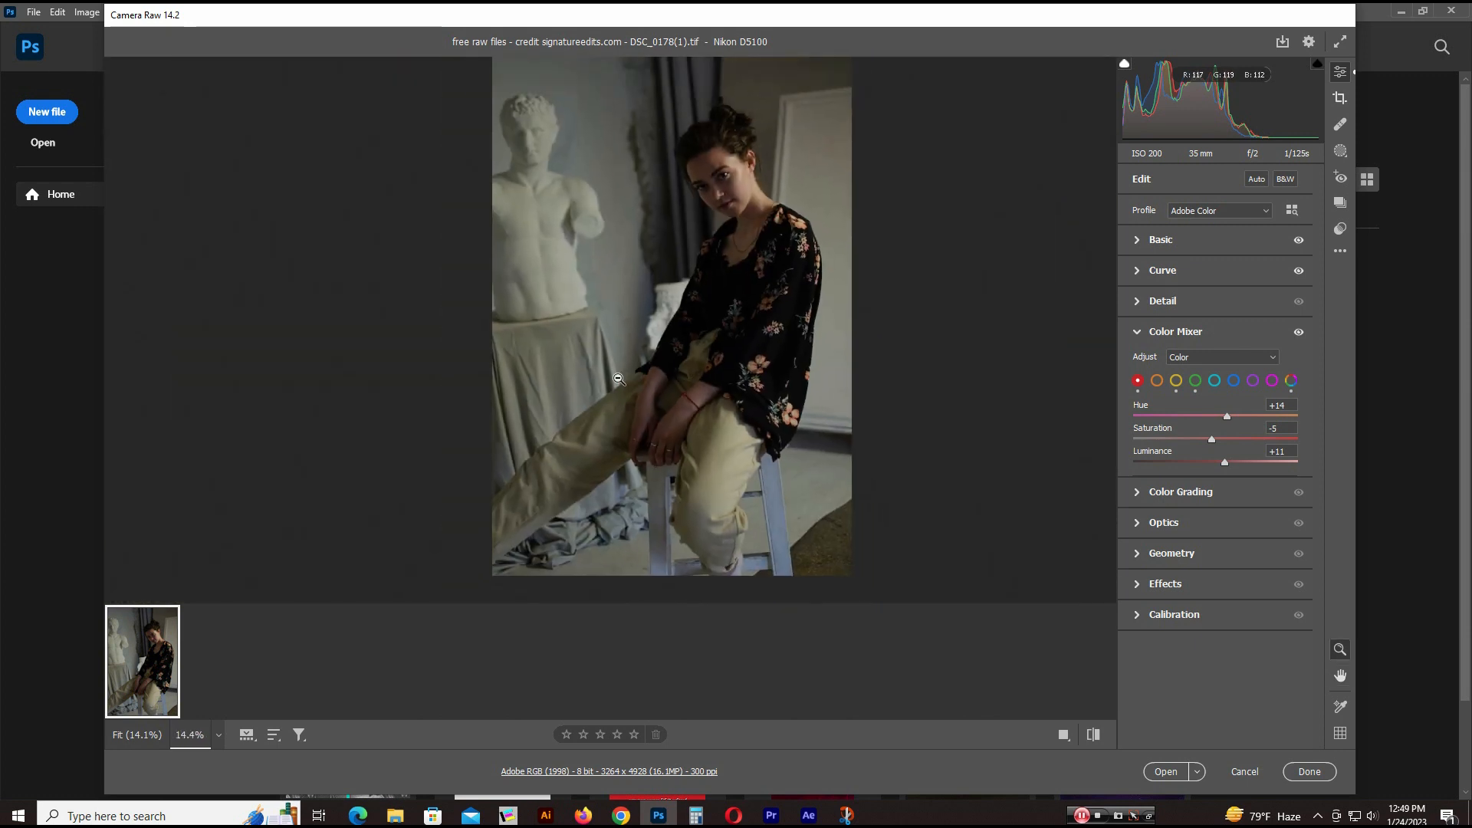
# Keep the Adobe Color profile and open the corrected raw photo in Photoshop.
pyautogui.click(1135, 333)
pyautogui.click(1135, 455)
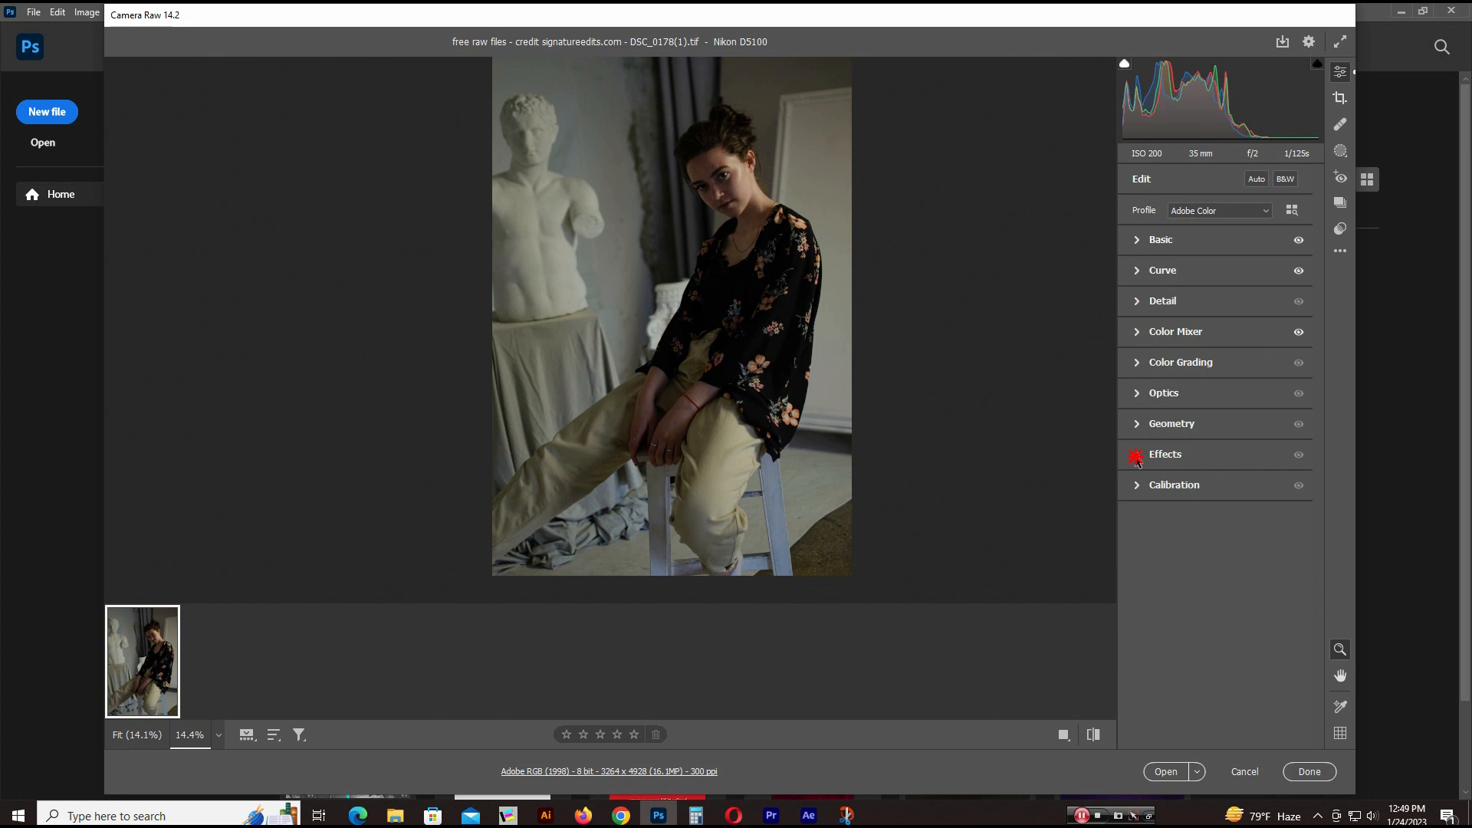
pyautogui.click(1136, 457)
pyautogui.click(1197, 210)
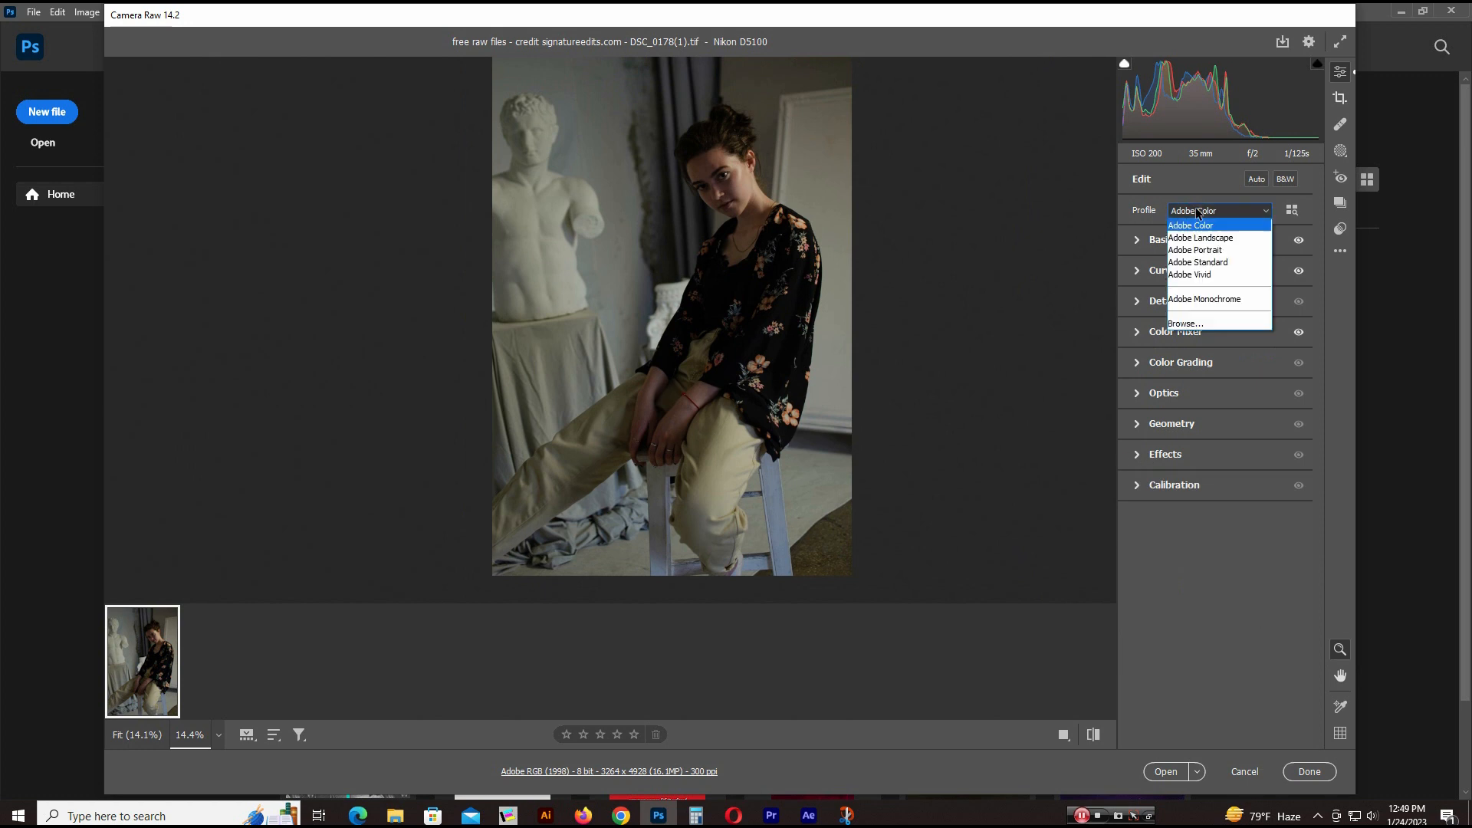
pyautogui.click(1195, 209)
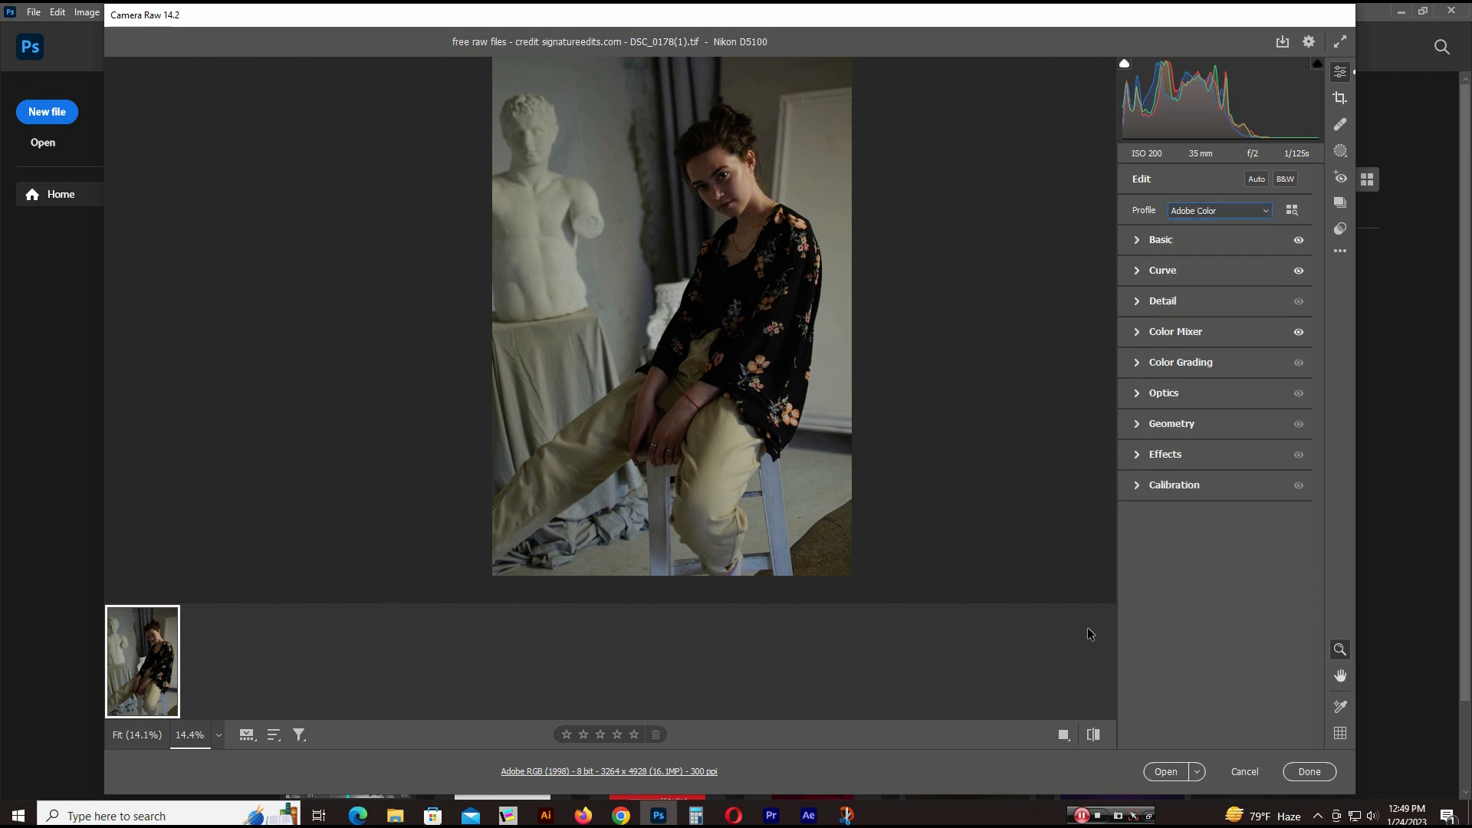
pyautogui.click(1165, 772)
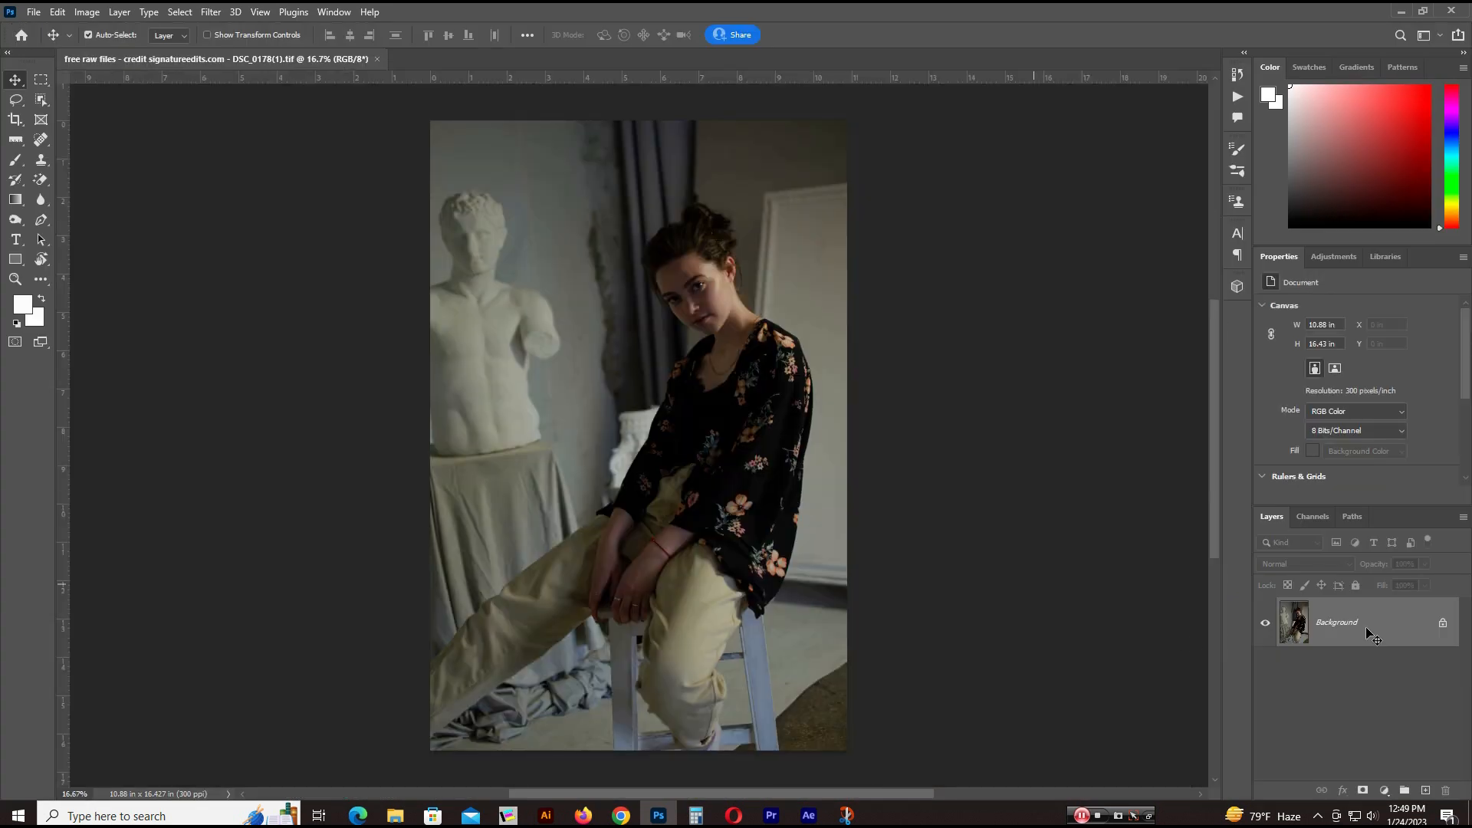
# Duplicate the Background layer and convert the copy to a smart object.
pyautogui.moveTo(1372, 635); pyautogui.dragTo(1367, 628)
pyautogui.hotkey('ctrl', 'j')
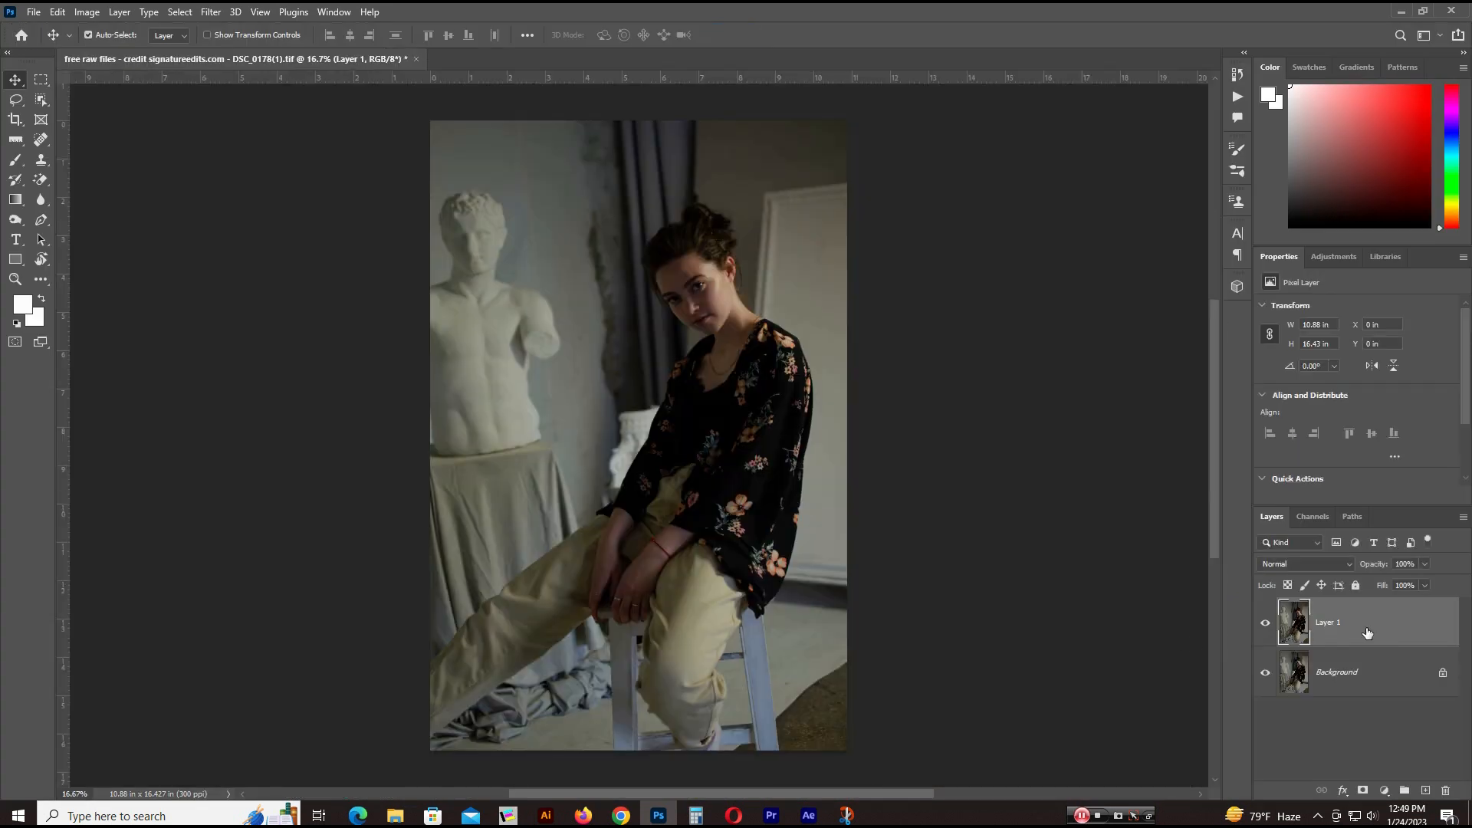
pyautogui.rightClick(1368, 633)
pyautogui.click(1181, 366)
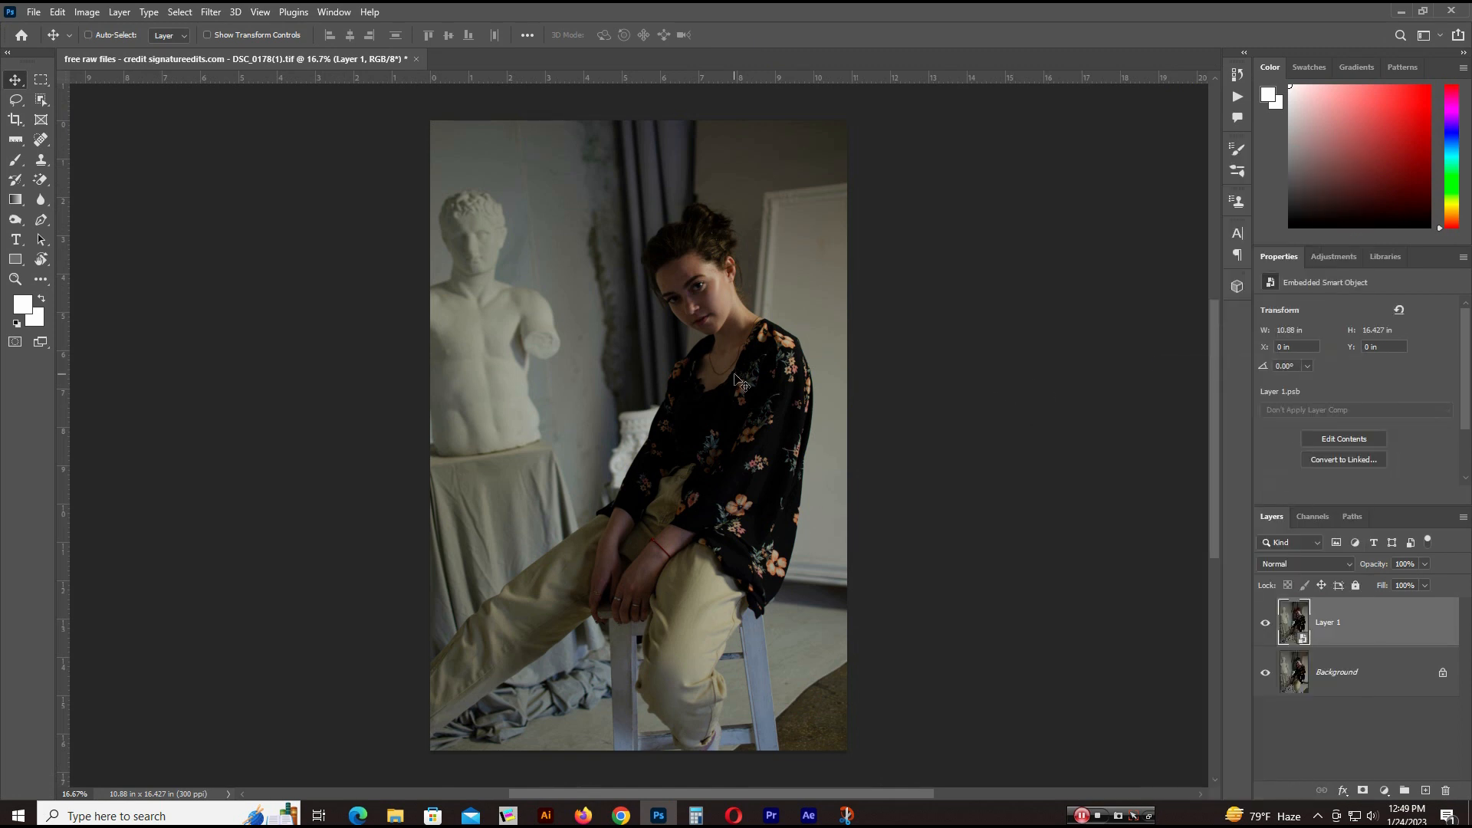
# Apply the Camera Raw Filter to the smart object with Exposure +0.30, Contrast -9, Highlights +13 and Shadows +27.
pyautogui.hotkey('ctrl', '+')
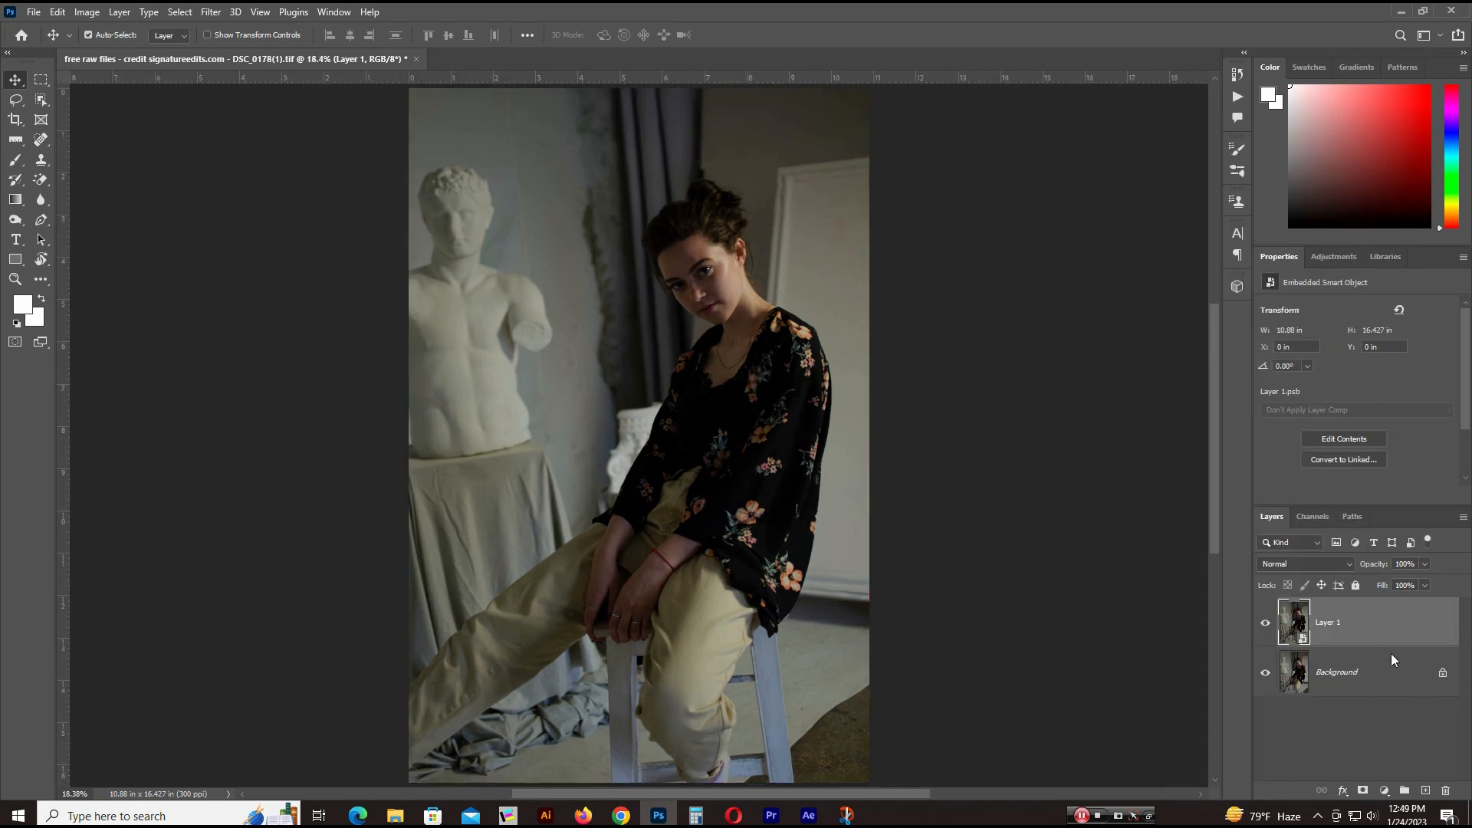
pyautogui.click(211, 13)
pyautogui.click(252, 127)
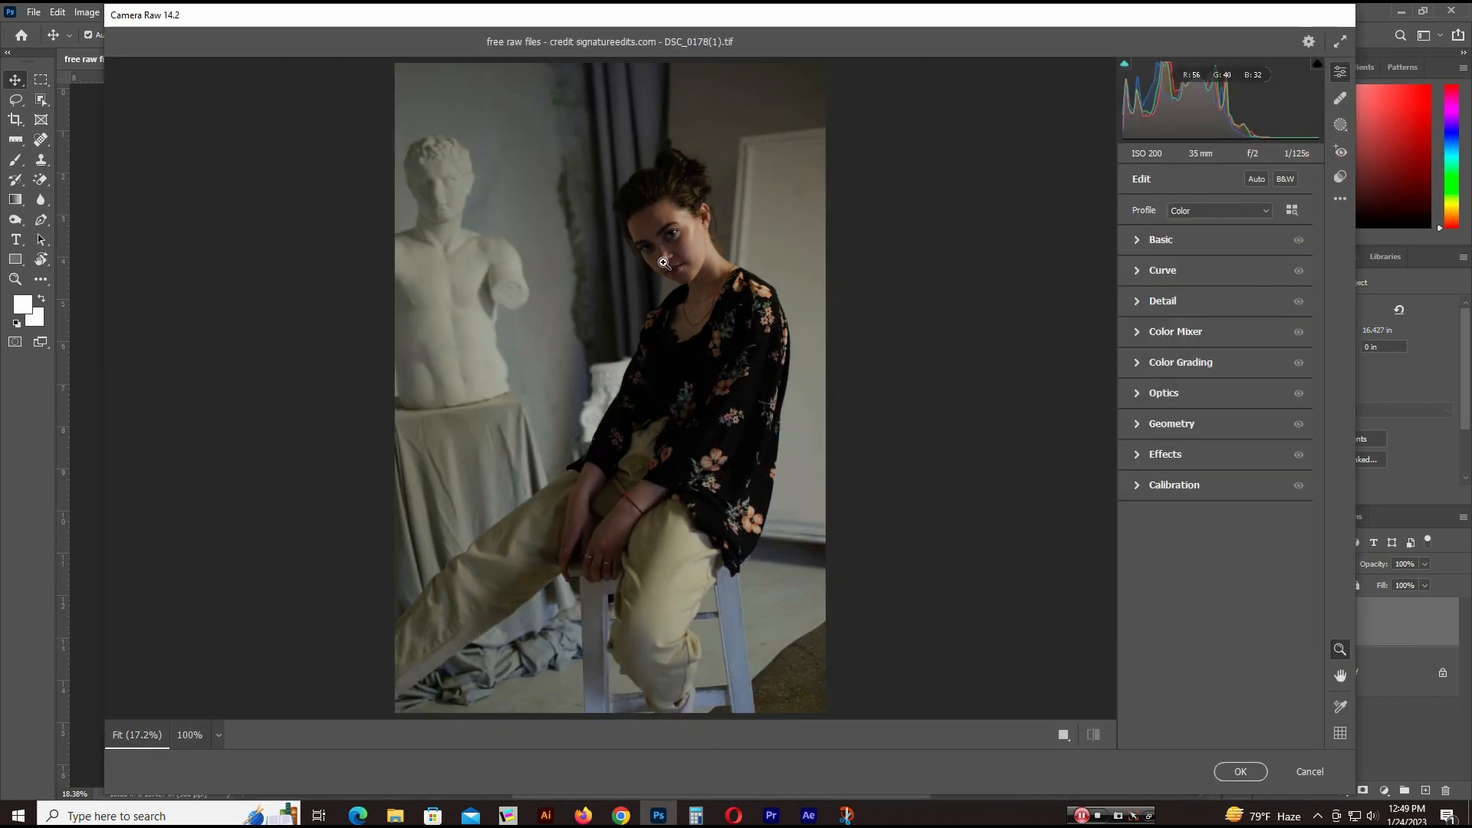
pyautogui.click(1142, 240)
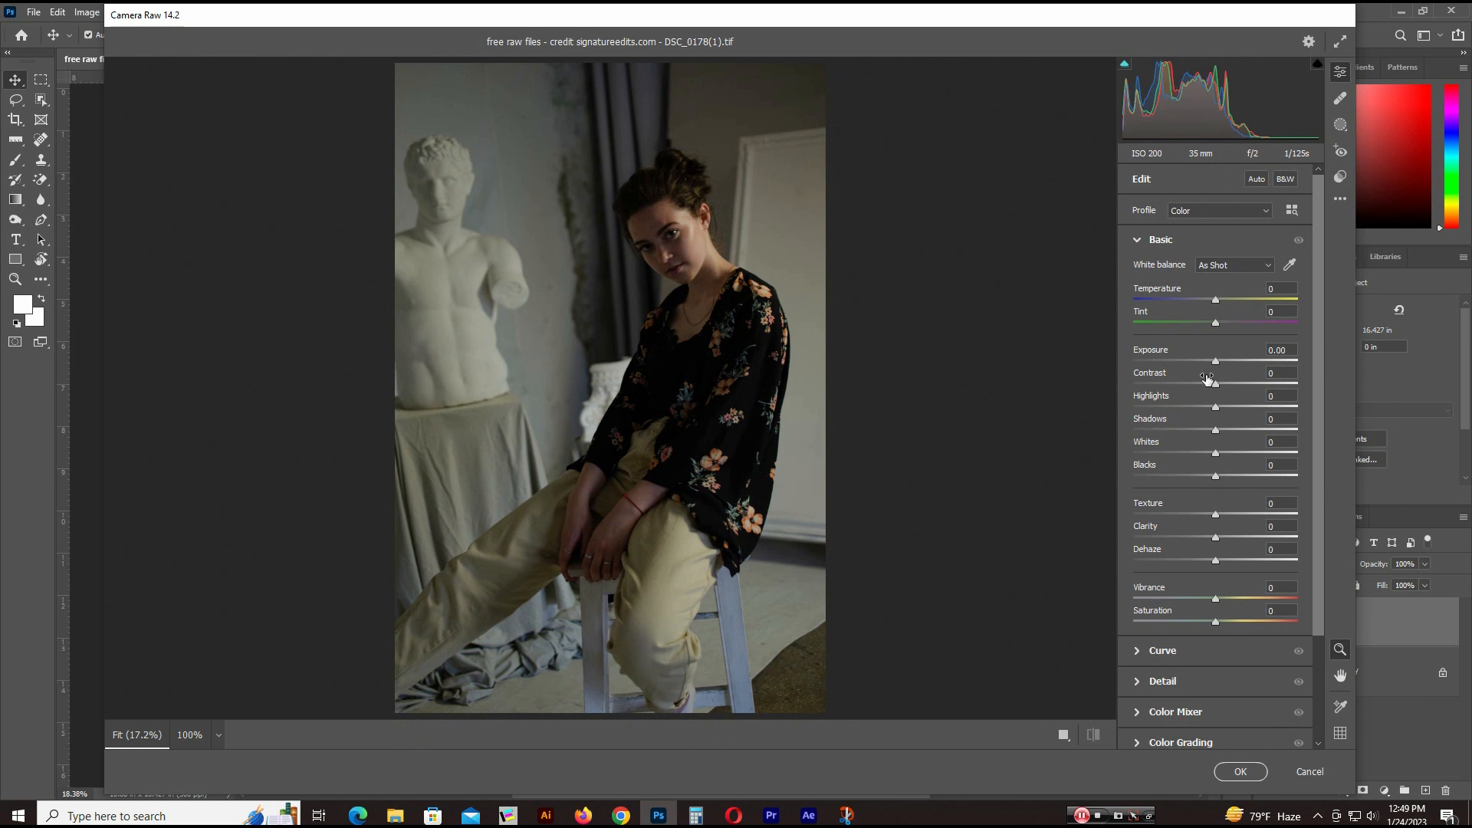
pyautogui.moveTo(1216, 362); pyautogui.dragTo(1237, 434)
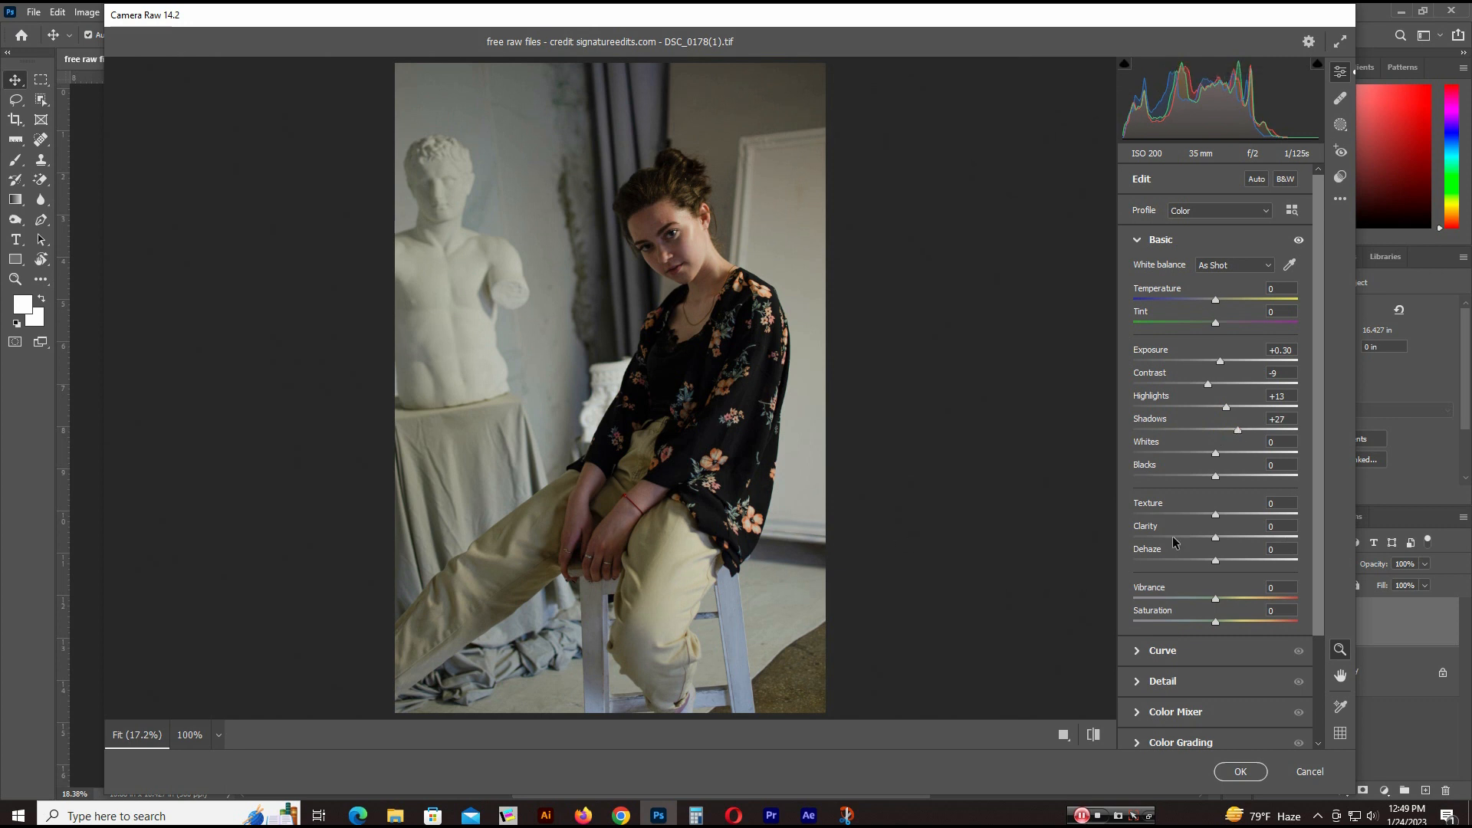
# Set Texture to +7, Vibrance to +8 and Saturation to +4, testing a stronger Vibrance on the woman's face up close.
pyautogui.moveTo(1215, 514); pyautogui.dragTo(1223, 519)
pyautogui.moveTo(1216, 598); pyautogui.dragTo(1262, 599)
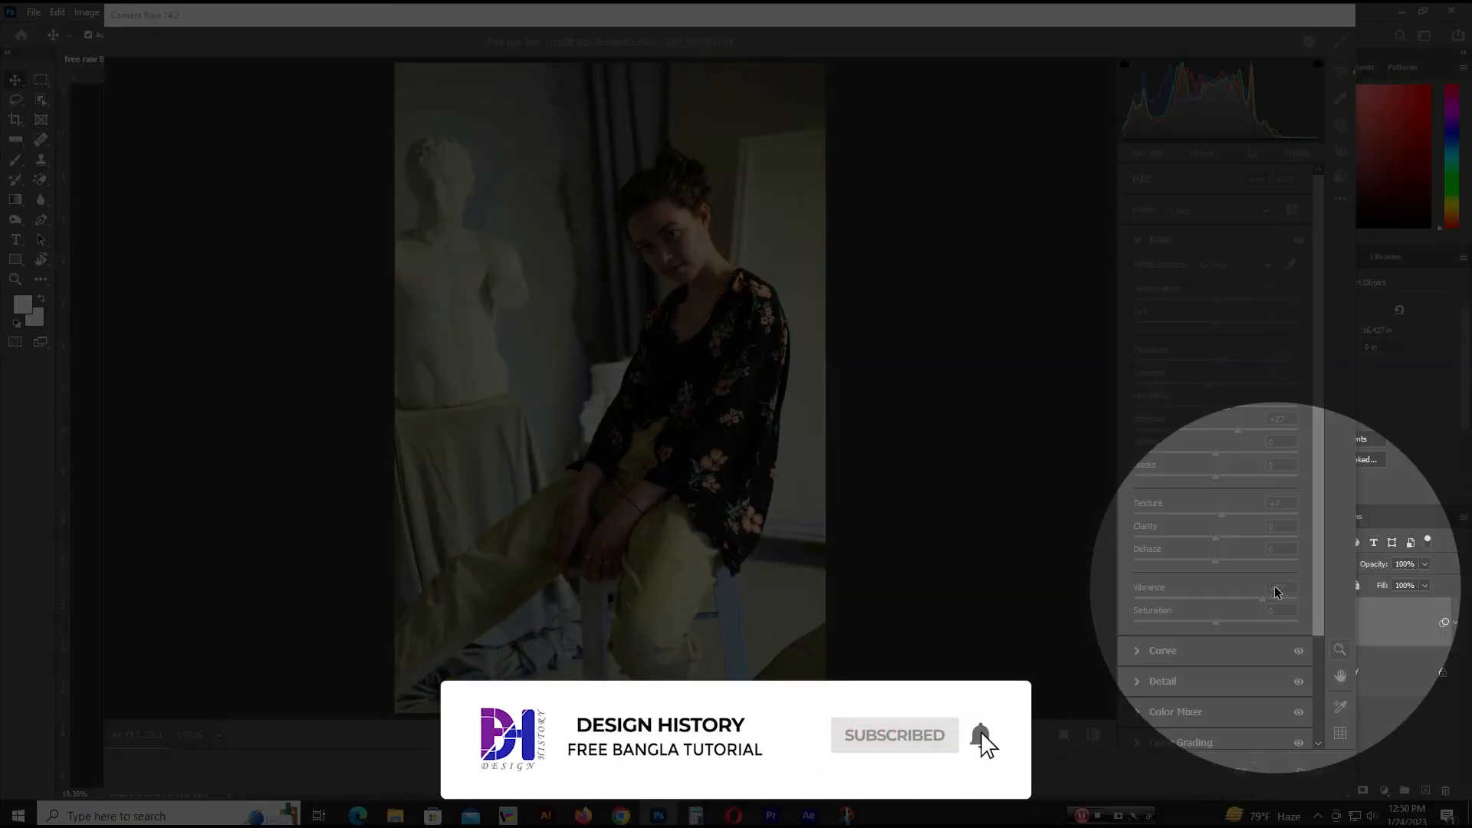
pyautogui.click(717, 253)
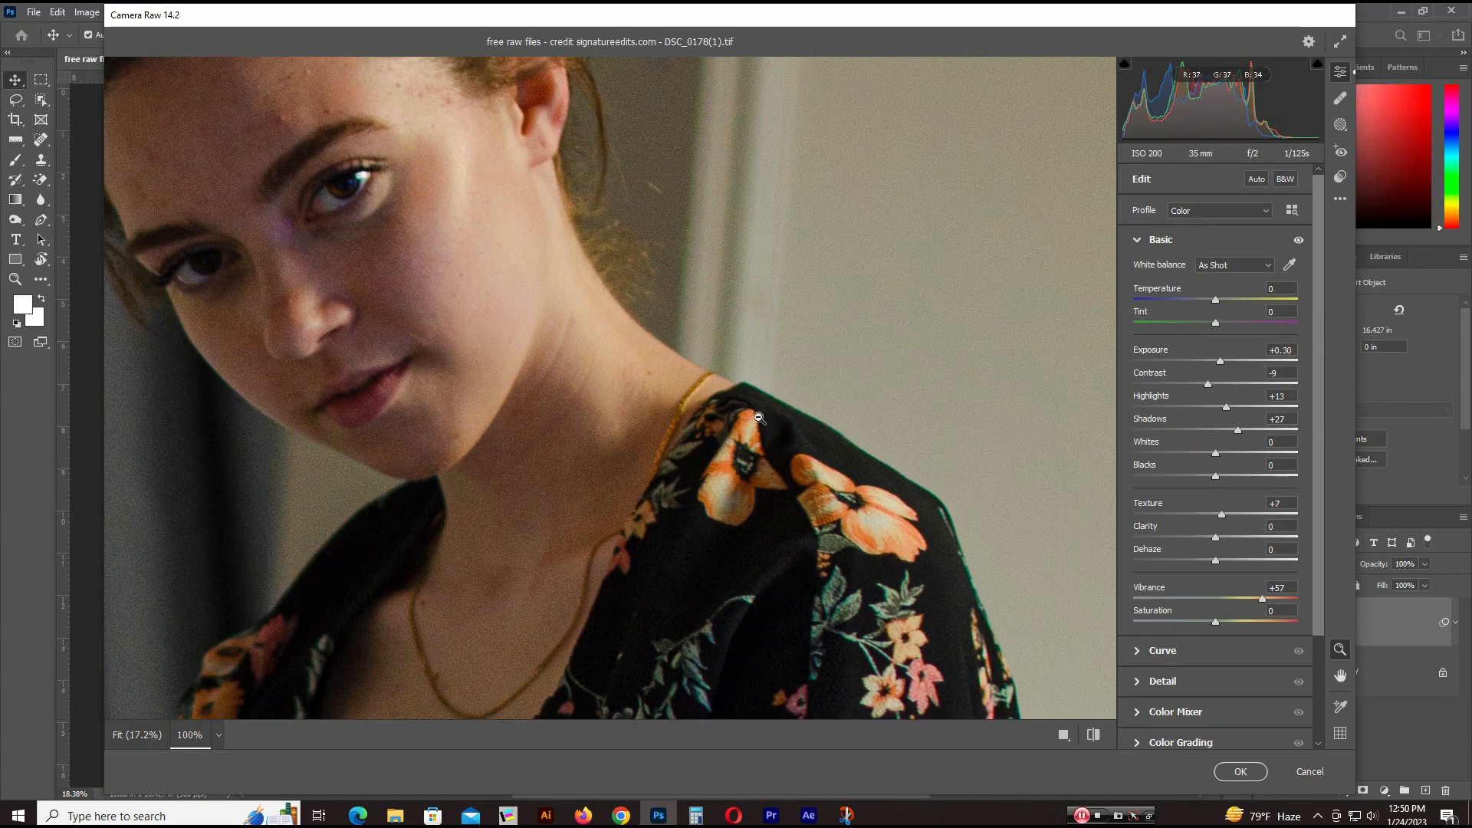
pyautogui.click(750, 405)
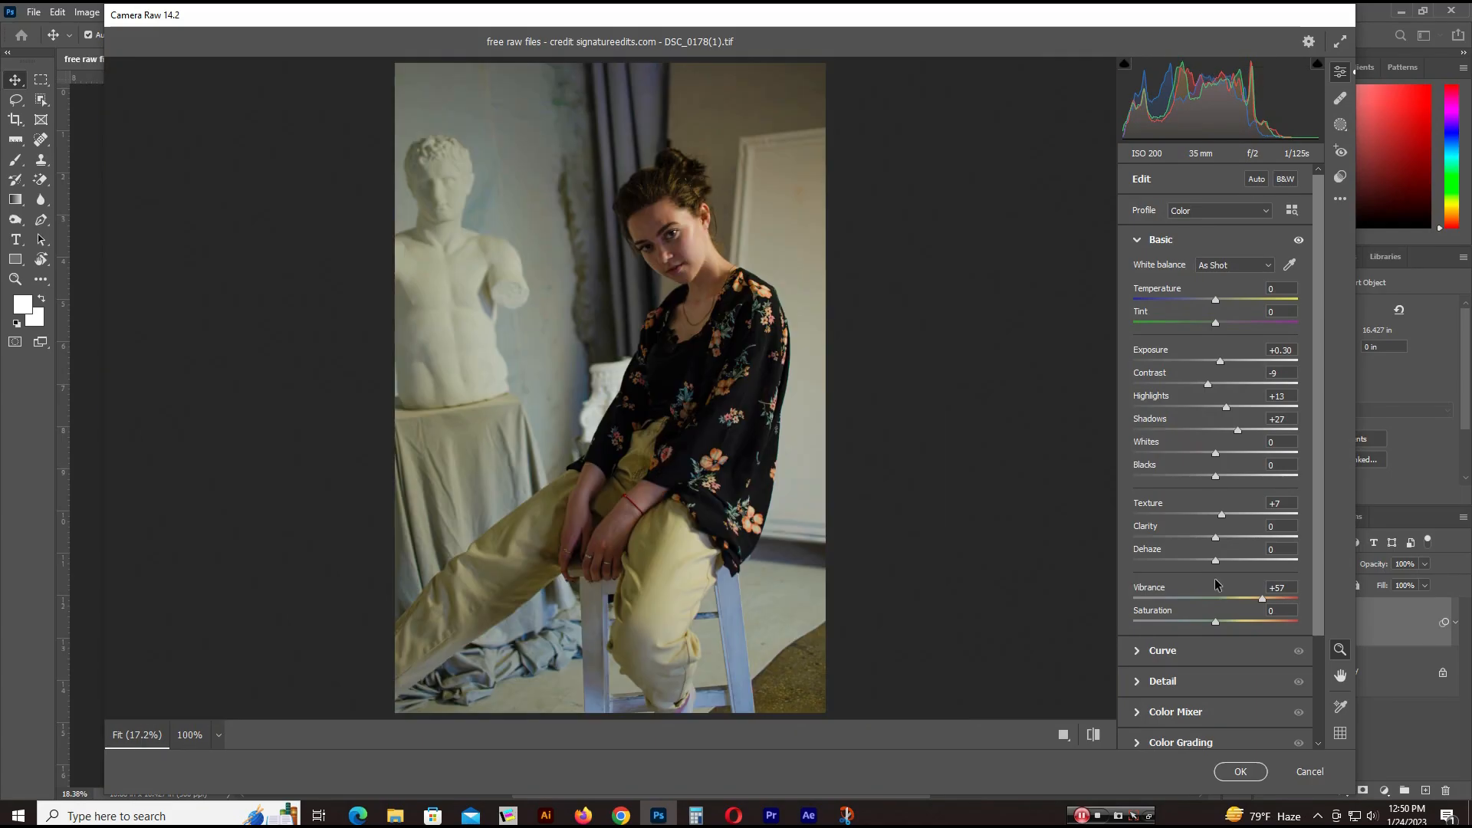
pyautogui.moveTo(1236, 599); pyautogui.dragTo(1221, 602)
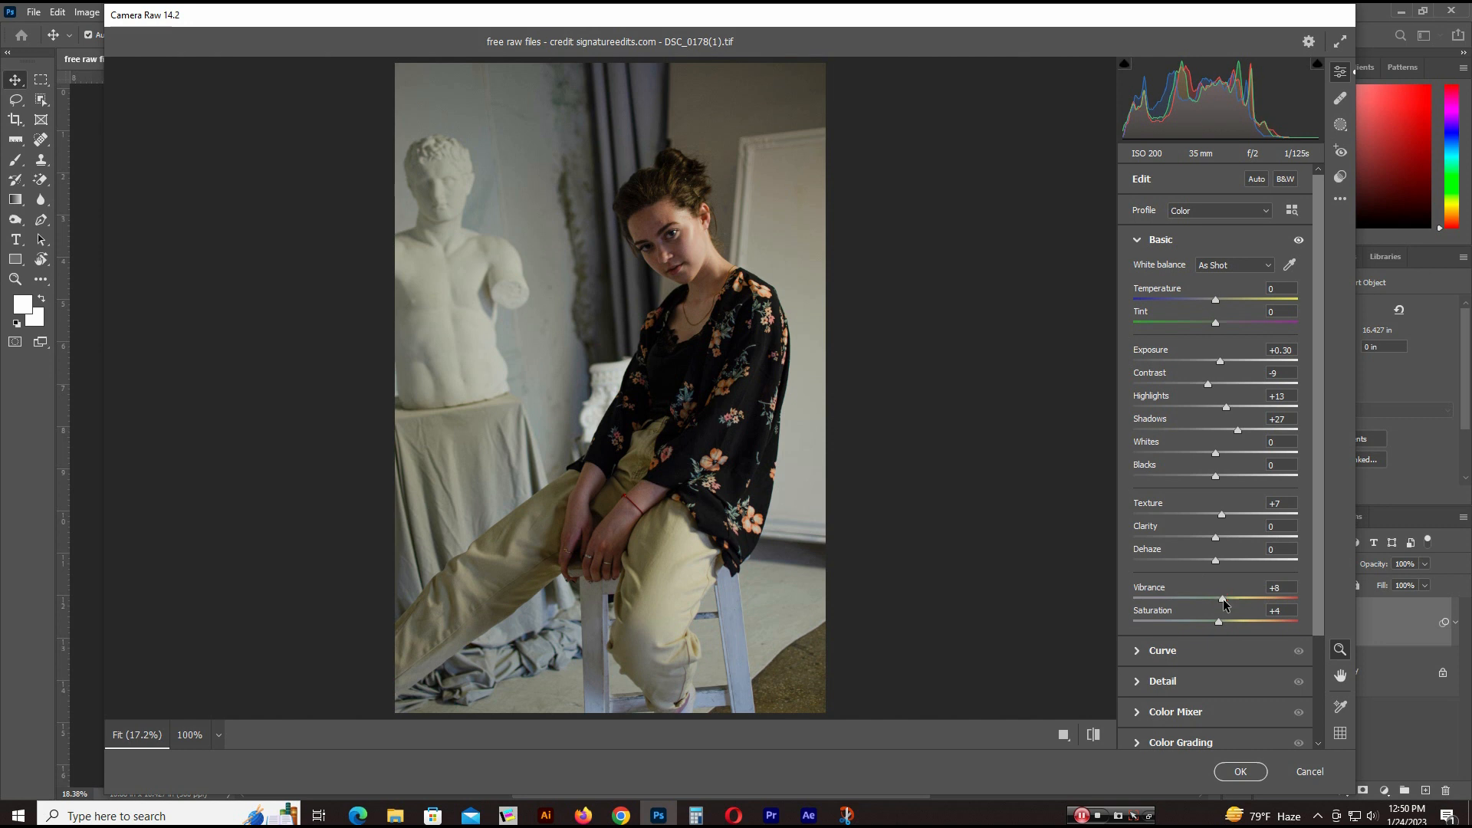
# Lower Texture to +5 and raise Whites to +4, leaving the Color Mixer at its defaults.
pyautogui.click(1207, 508)
pyautogui.moveTo(1218, 457); pyautogui.dragTo(1221, 458)
pyautogui.click(1138, 241)
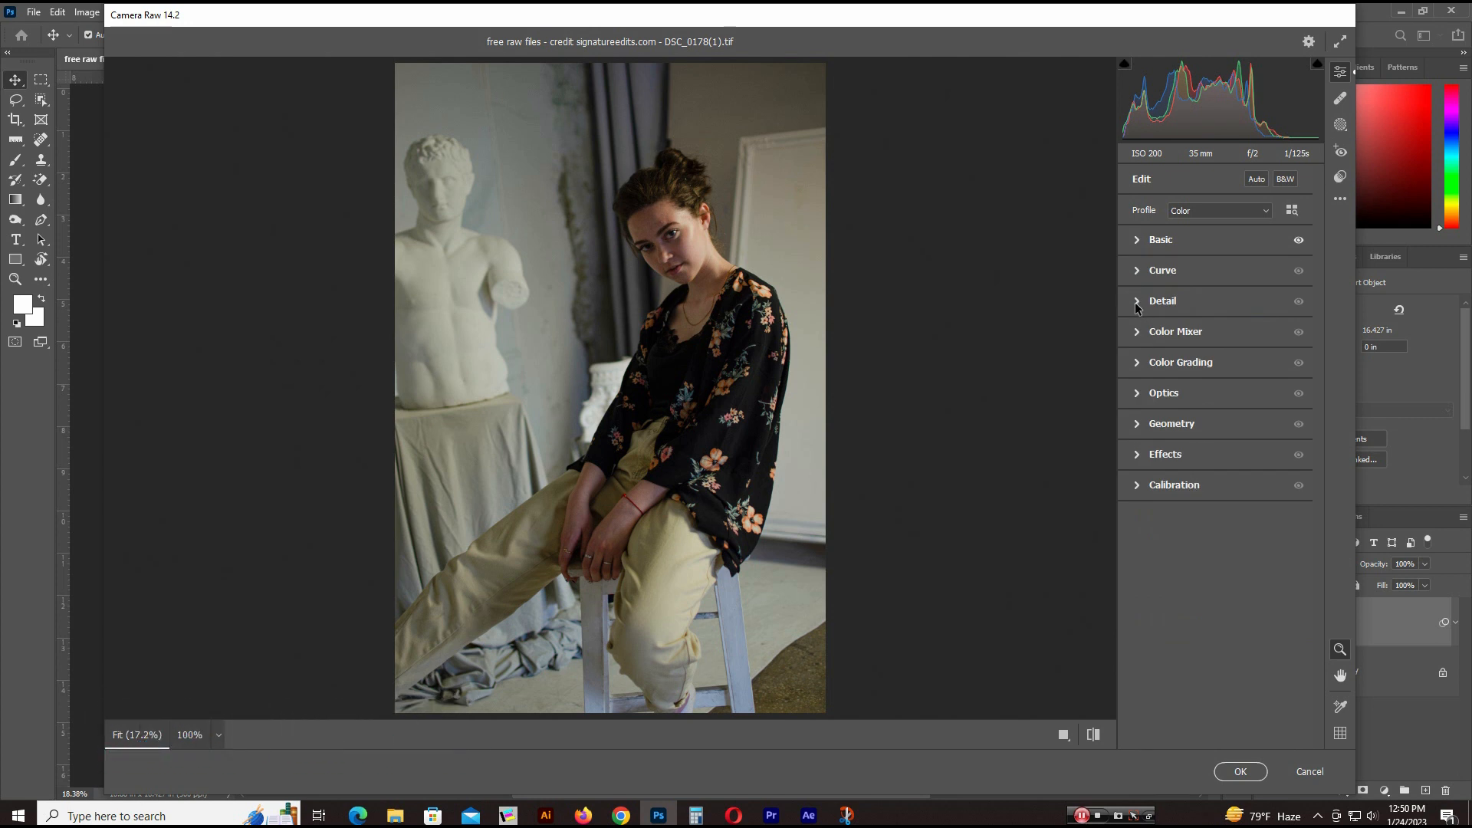
pyautogui.click(1138, 333)
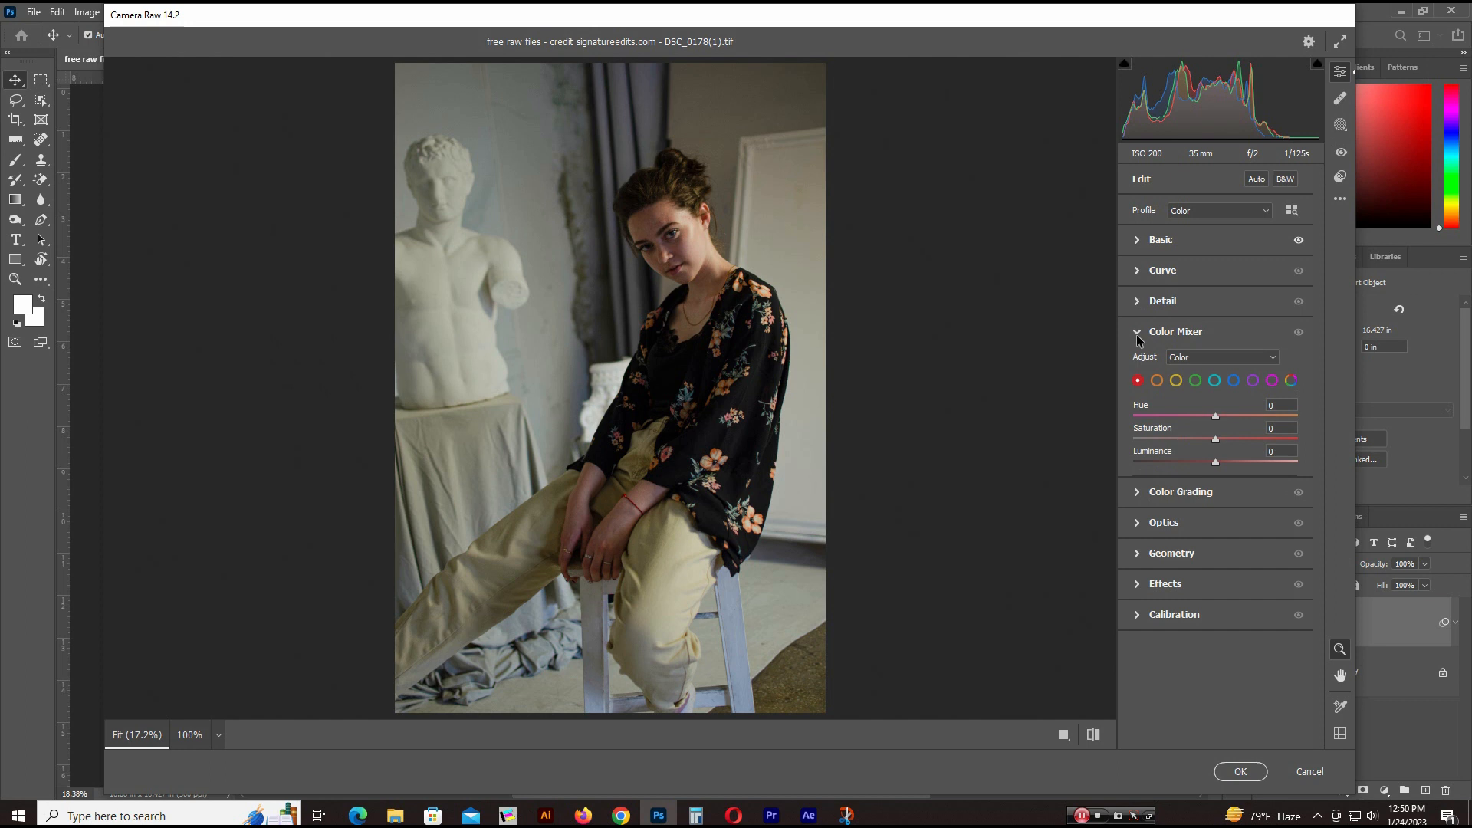
pyautogui.click(1139, 338)
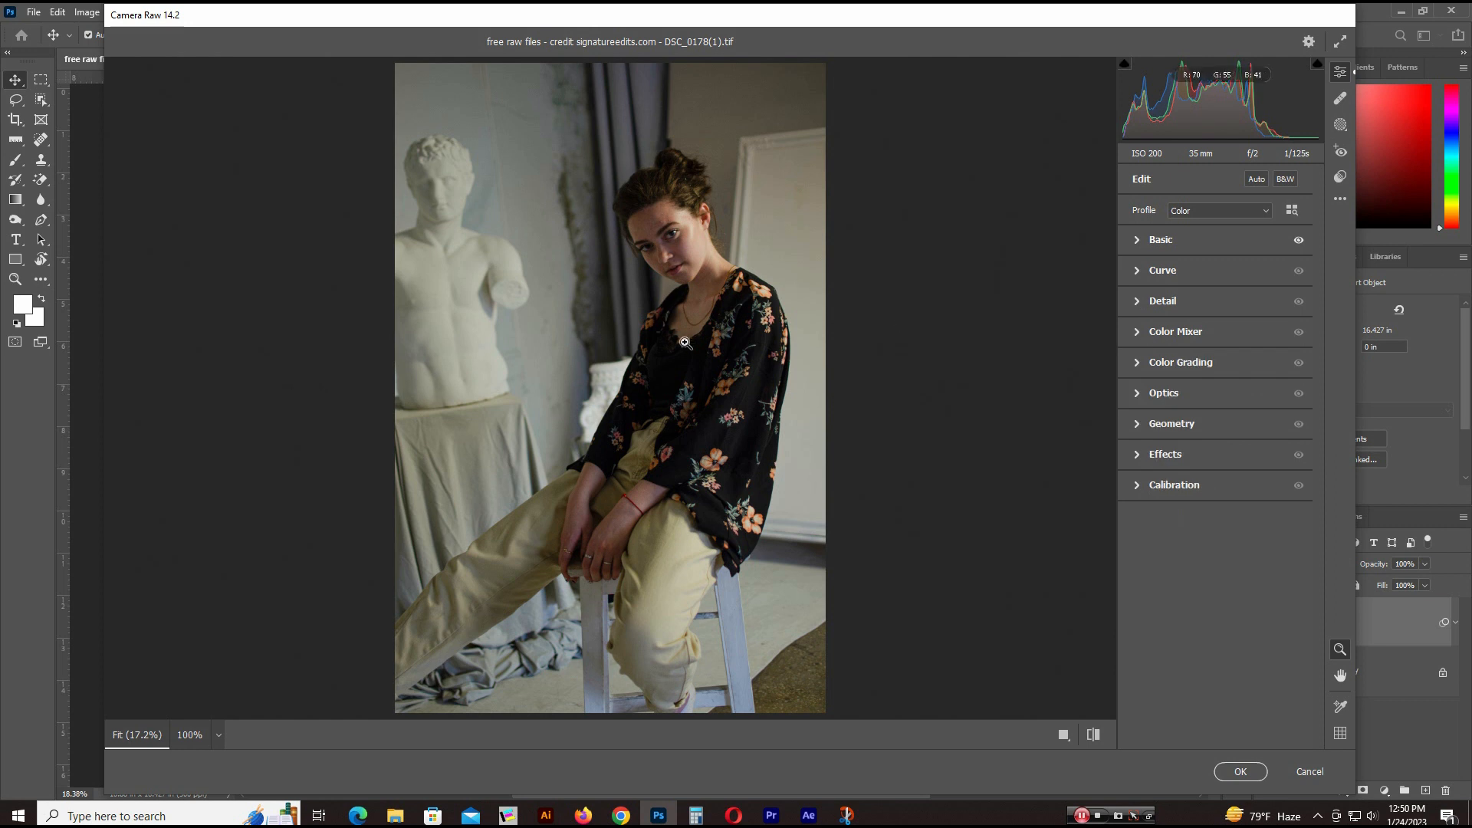
# Set Noise Reduction to 12 and Sharpening to 10 while viewing the woman's face at 100%.
pyautogui.click(1139, 301)
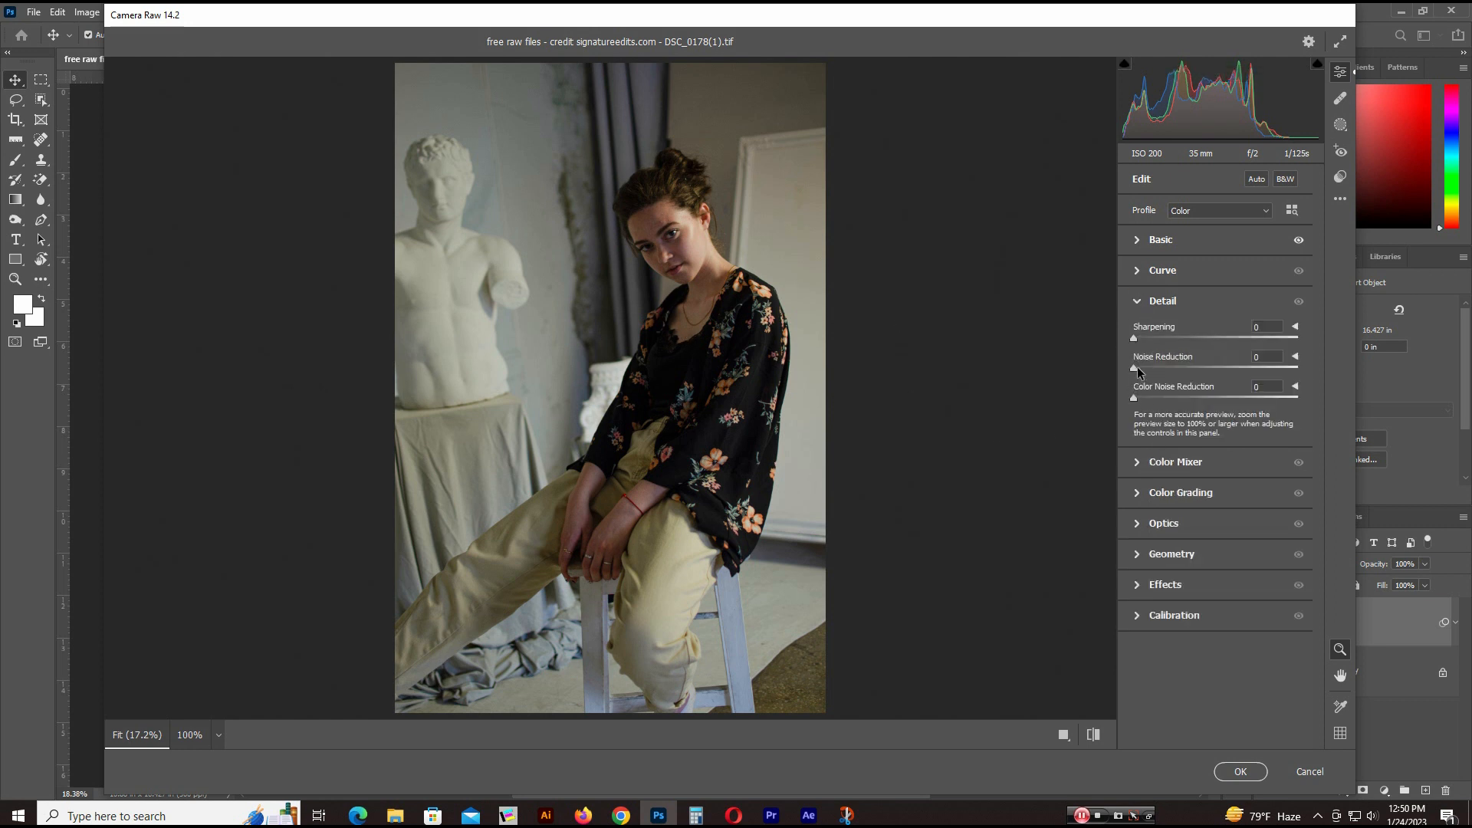
pyautogui.click(1135, 368)
pyautogui.click(702, 240)
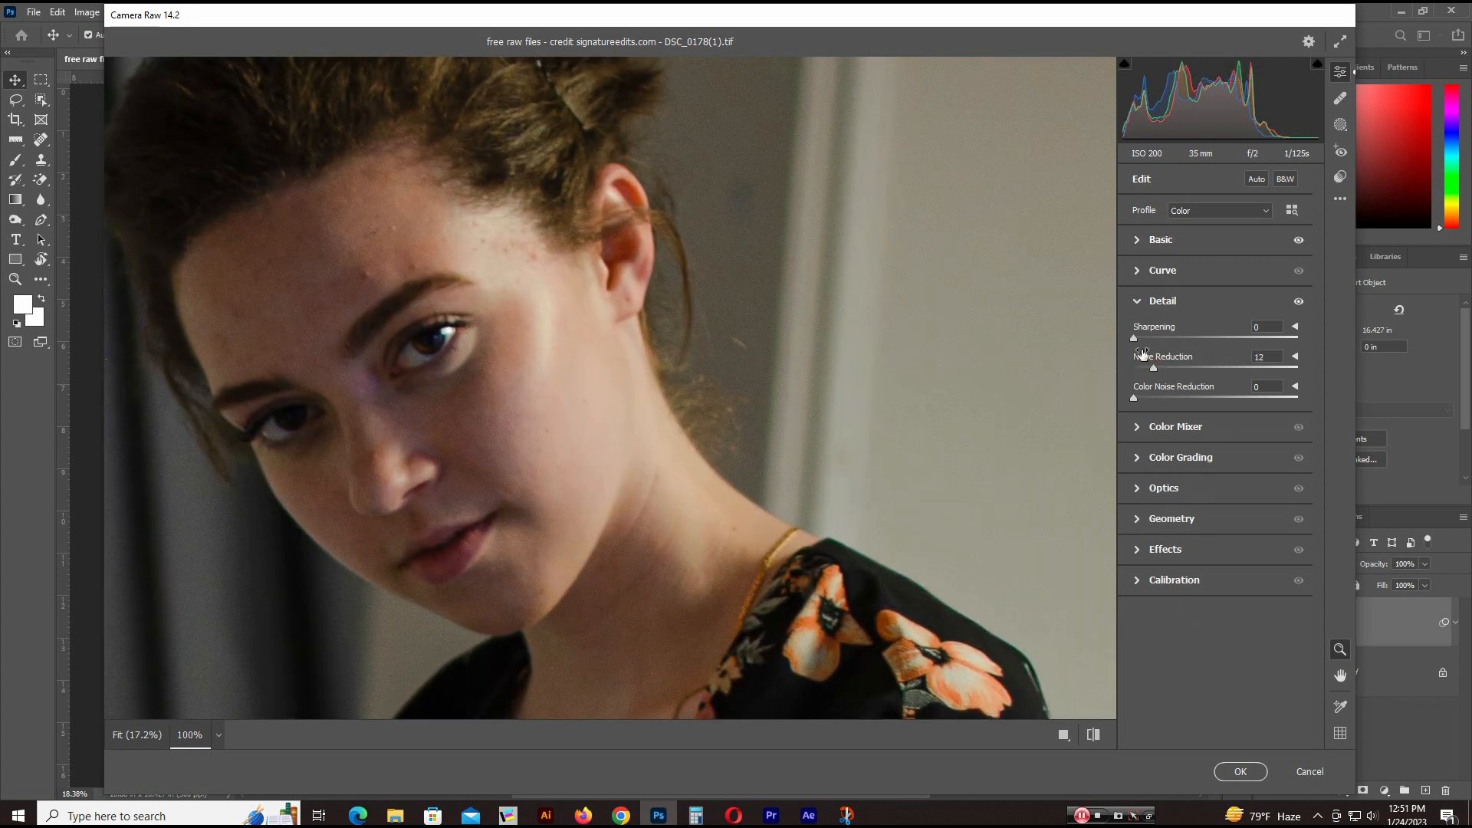
pyautogui.moveTo(1136, 340); pyautogui.dragTo(1138, 341)
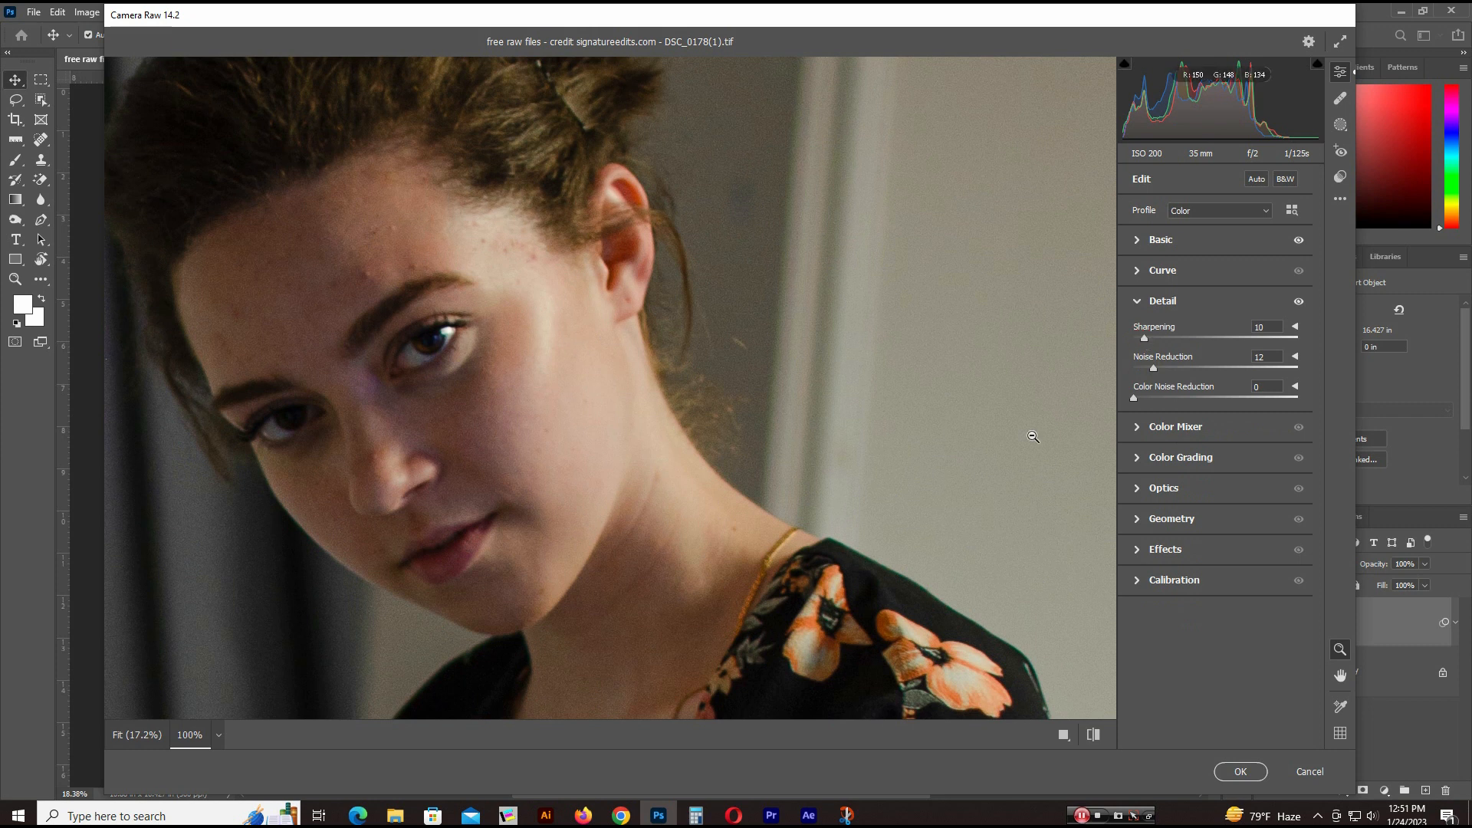
# Compare the edited photo with its default settings, both on the face up close and on the full image.
pyautogui.click(1094, 735)
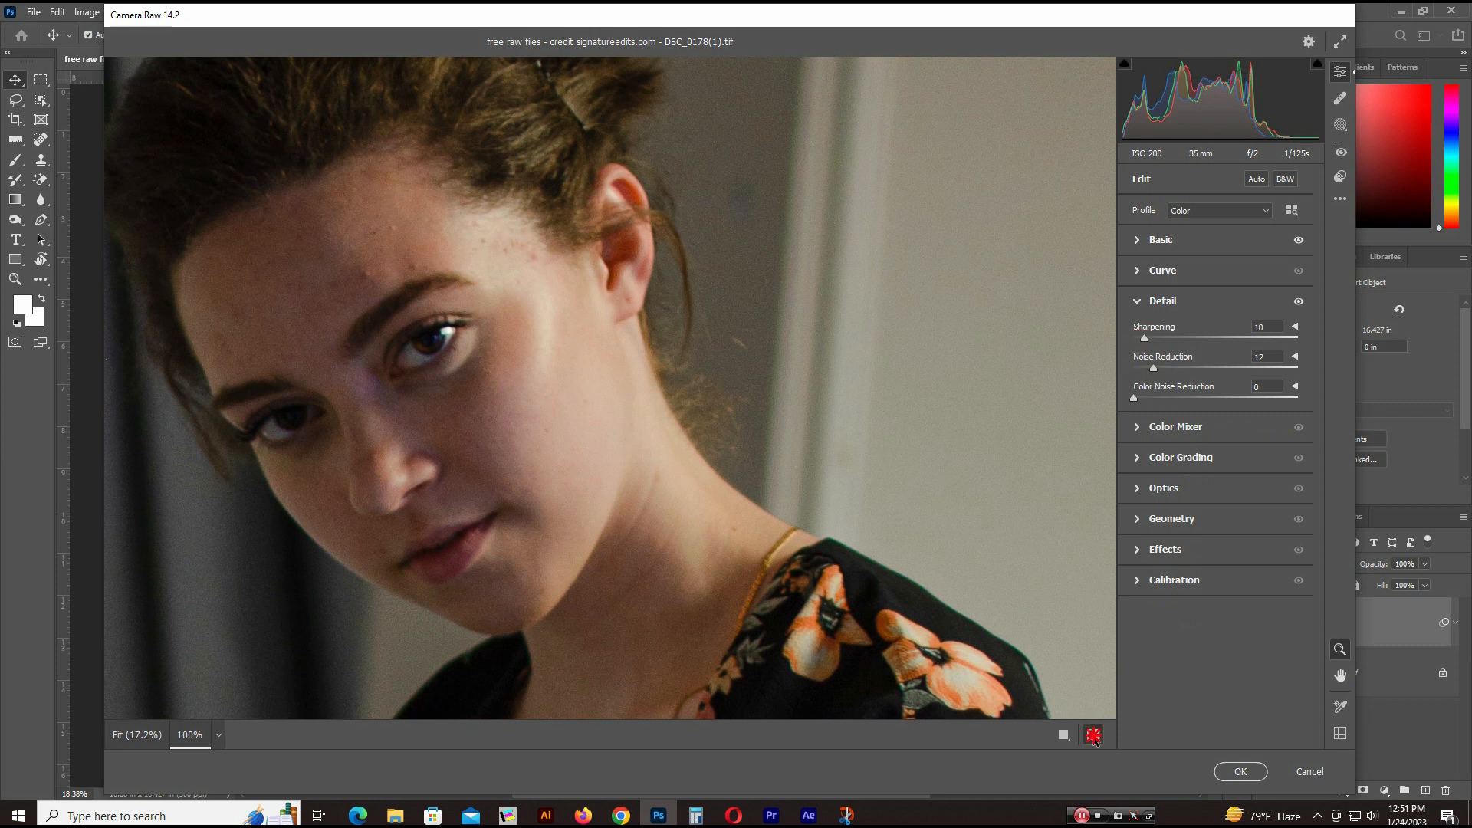
pyautogui.click(1094, 735)
pyautogui.click(1094, 735)
pyautogui.click(1094, 735)
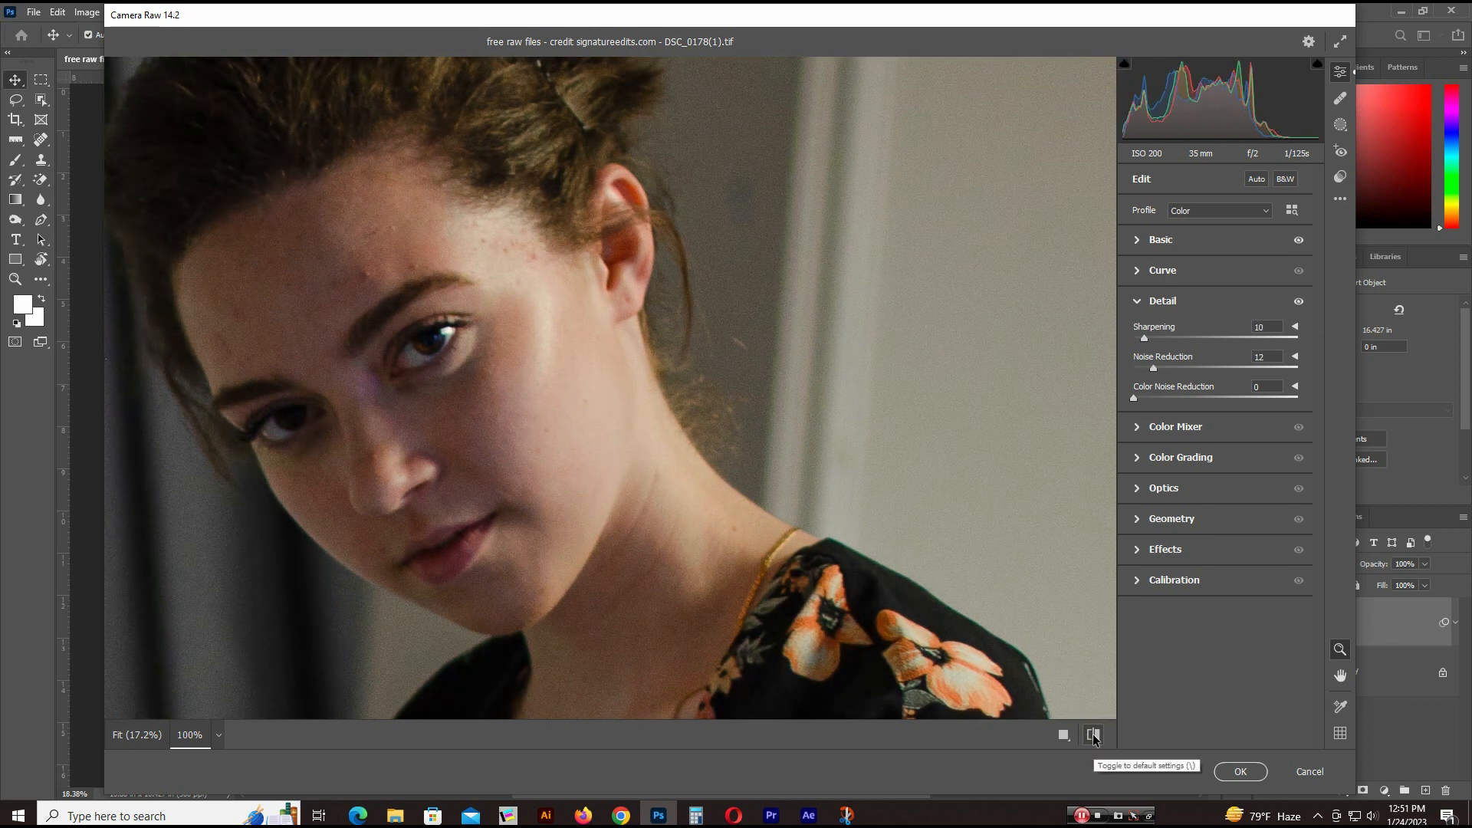
pyautogui.click(1093, 735)
pyautogui.click(1093, 735)
pyautogui.click(603, 450)
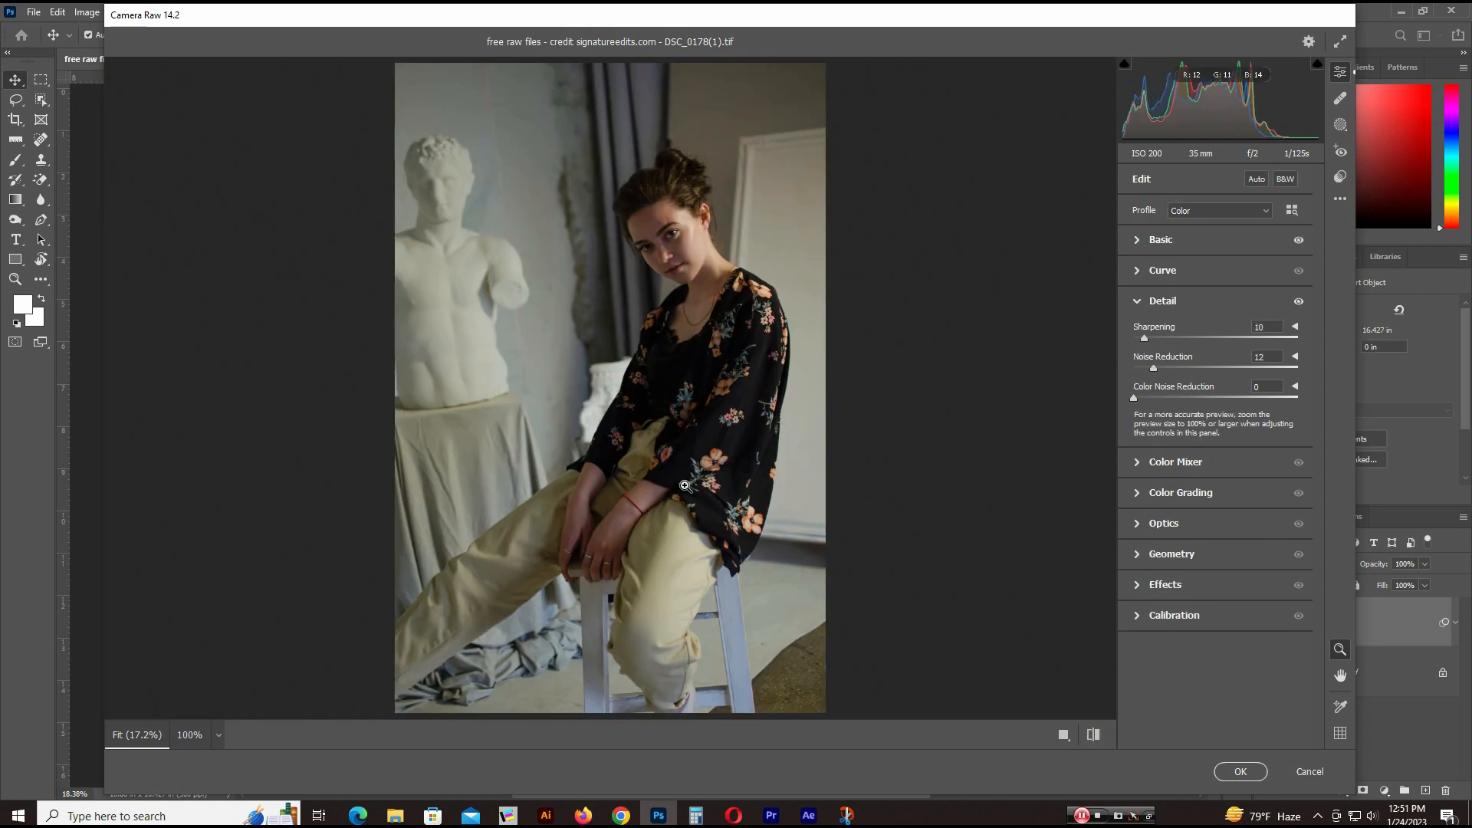
pyautogui.click(1094, 735)
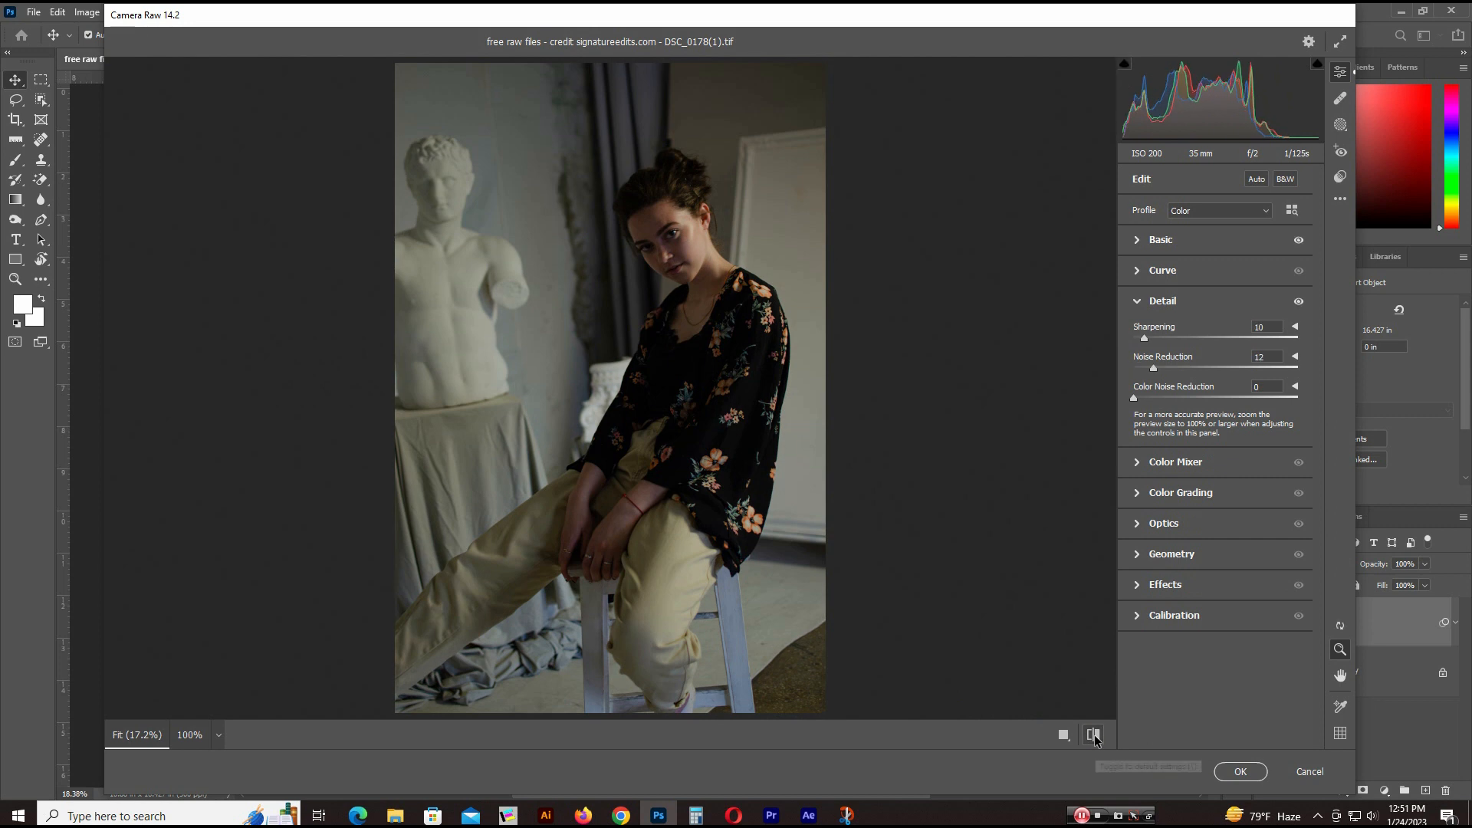
pyautogui.click(1094, 735)
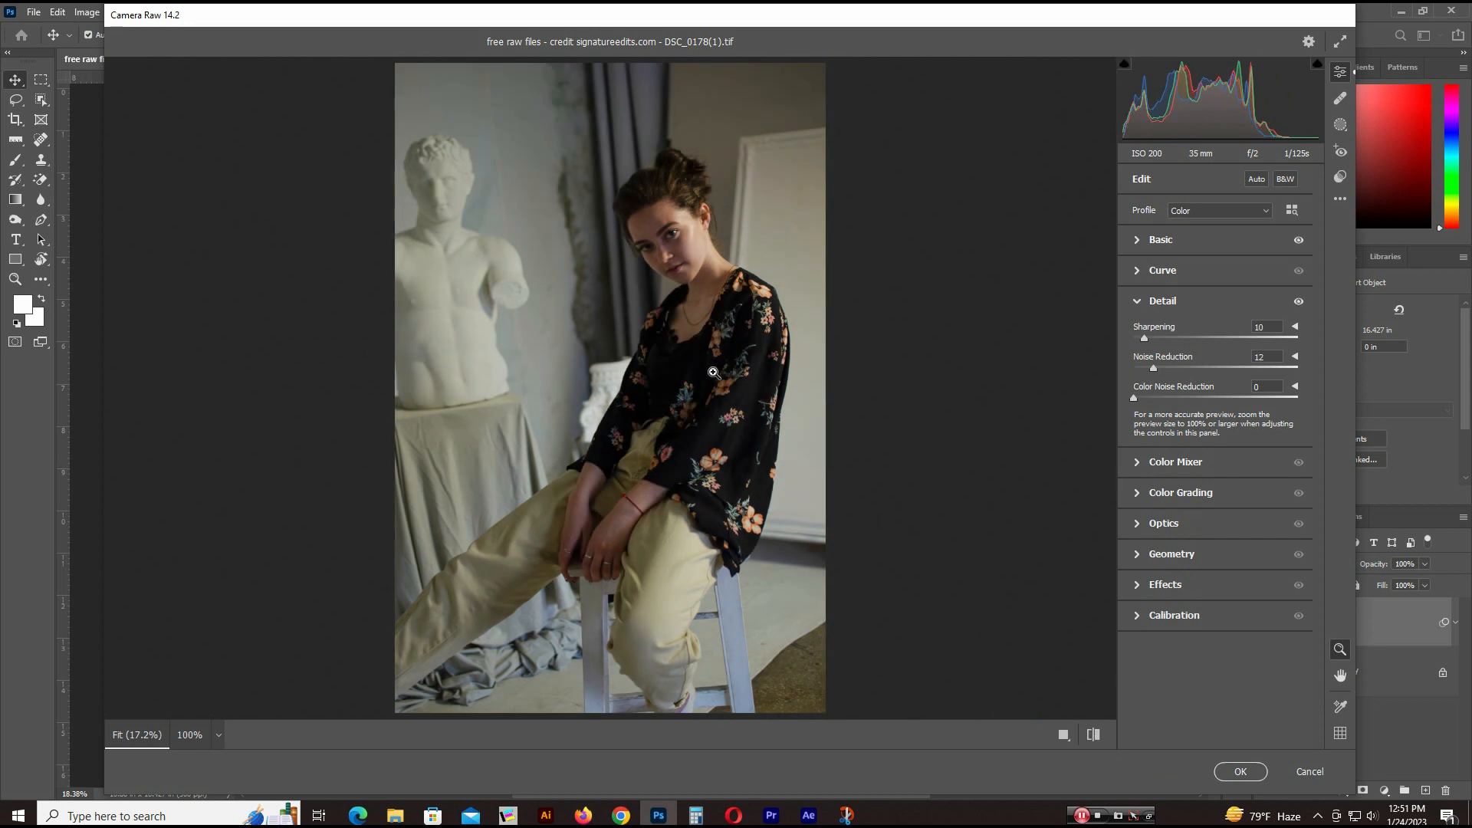
# Brighten the midtones by adding a point to the main point curve at Input 131, Output 138.
pyautogui.click(1140, 300)
pyautogui.click(1137, 273)
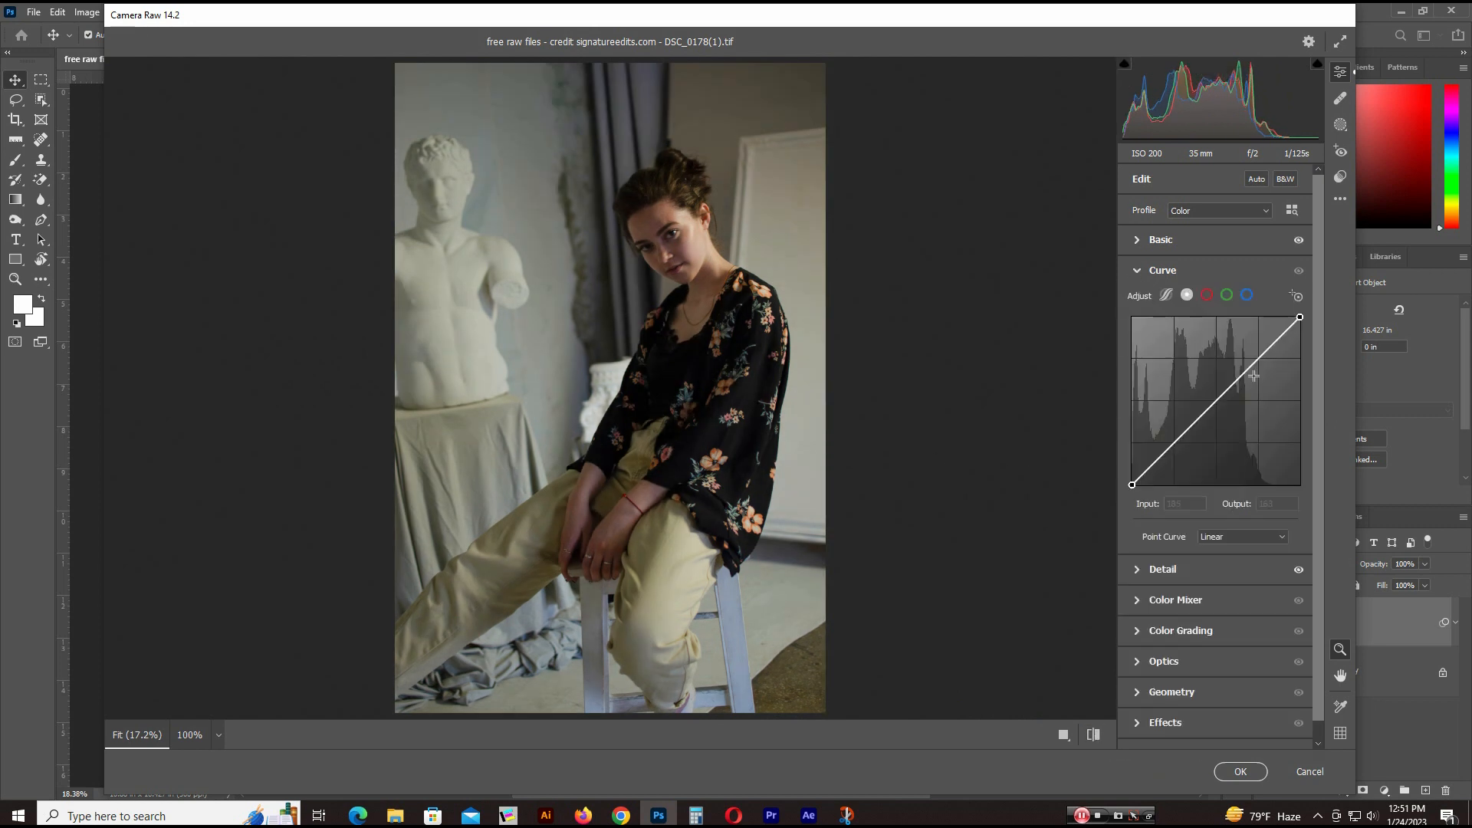
pyautogui.click(1187, 295)
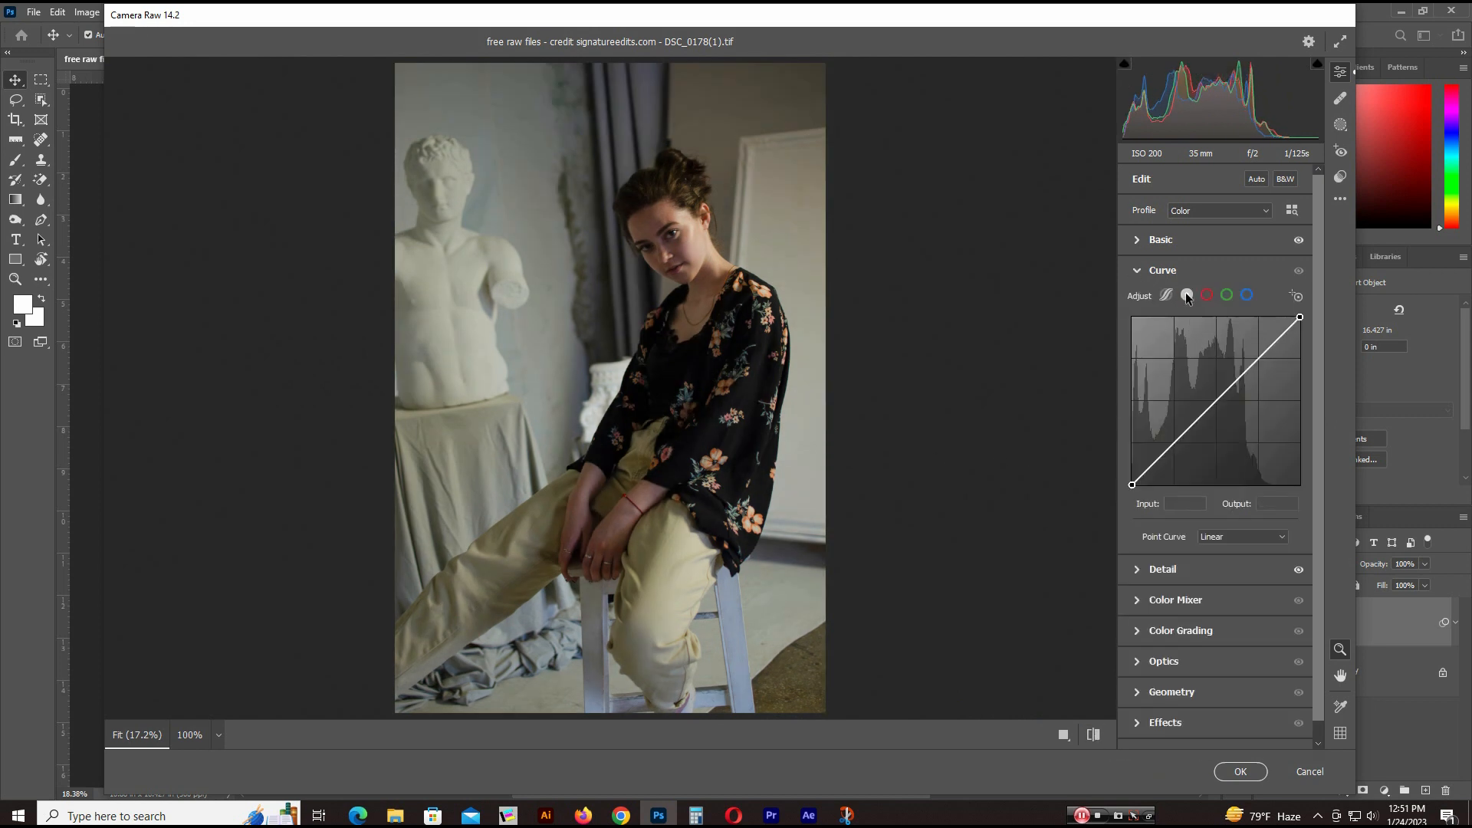
pyautogui.click(1219, 400)
pyautogui.moveTo(1219, 400); pyautogui.dragTo(1219, 394)
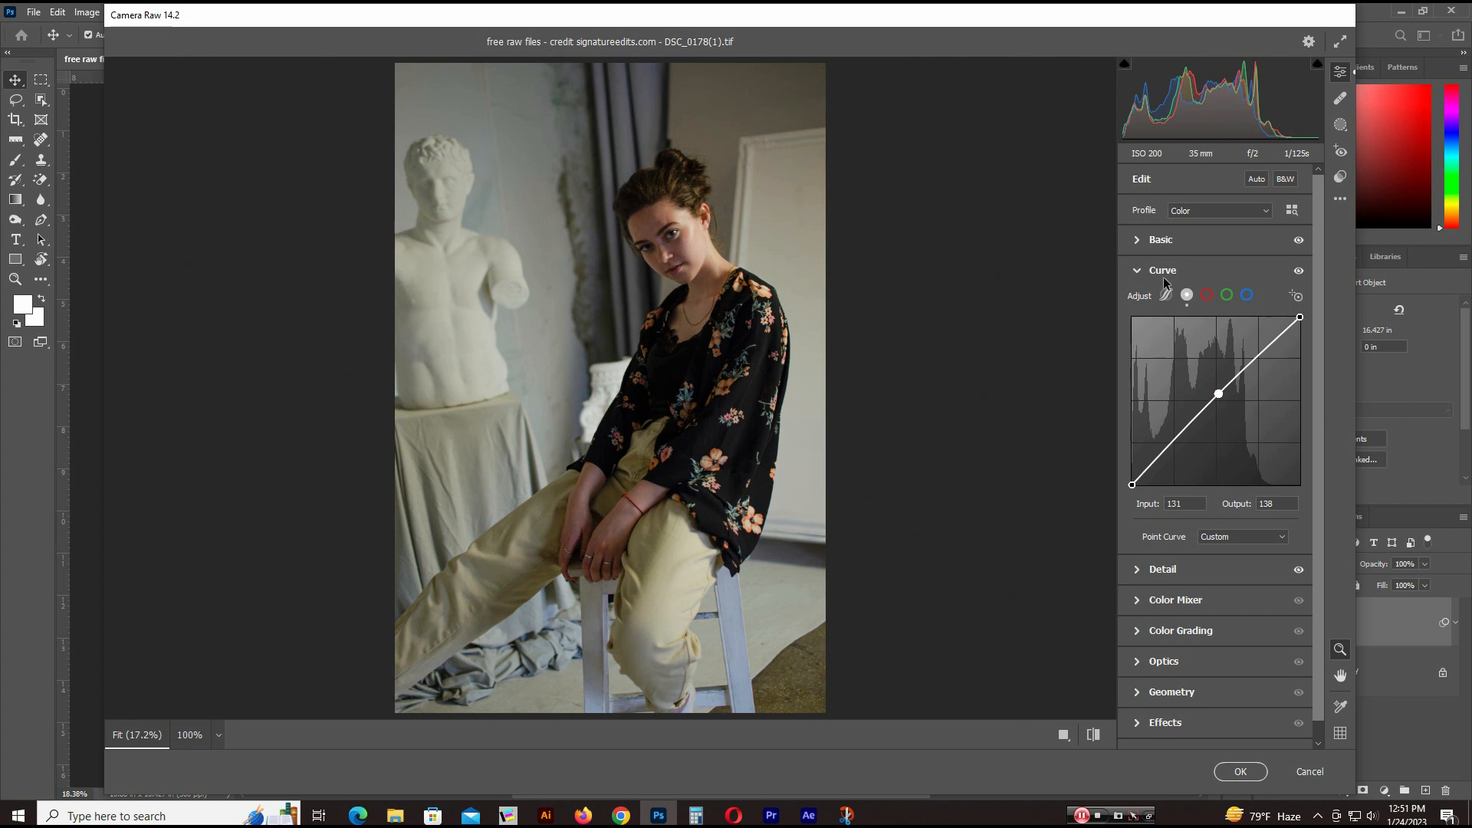
pyautogui.click(1140, 270)
# Reduce the Contrast in the basic adjustments to -23.
pyautogui.click(1139, 243)
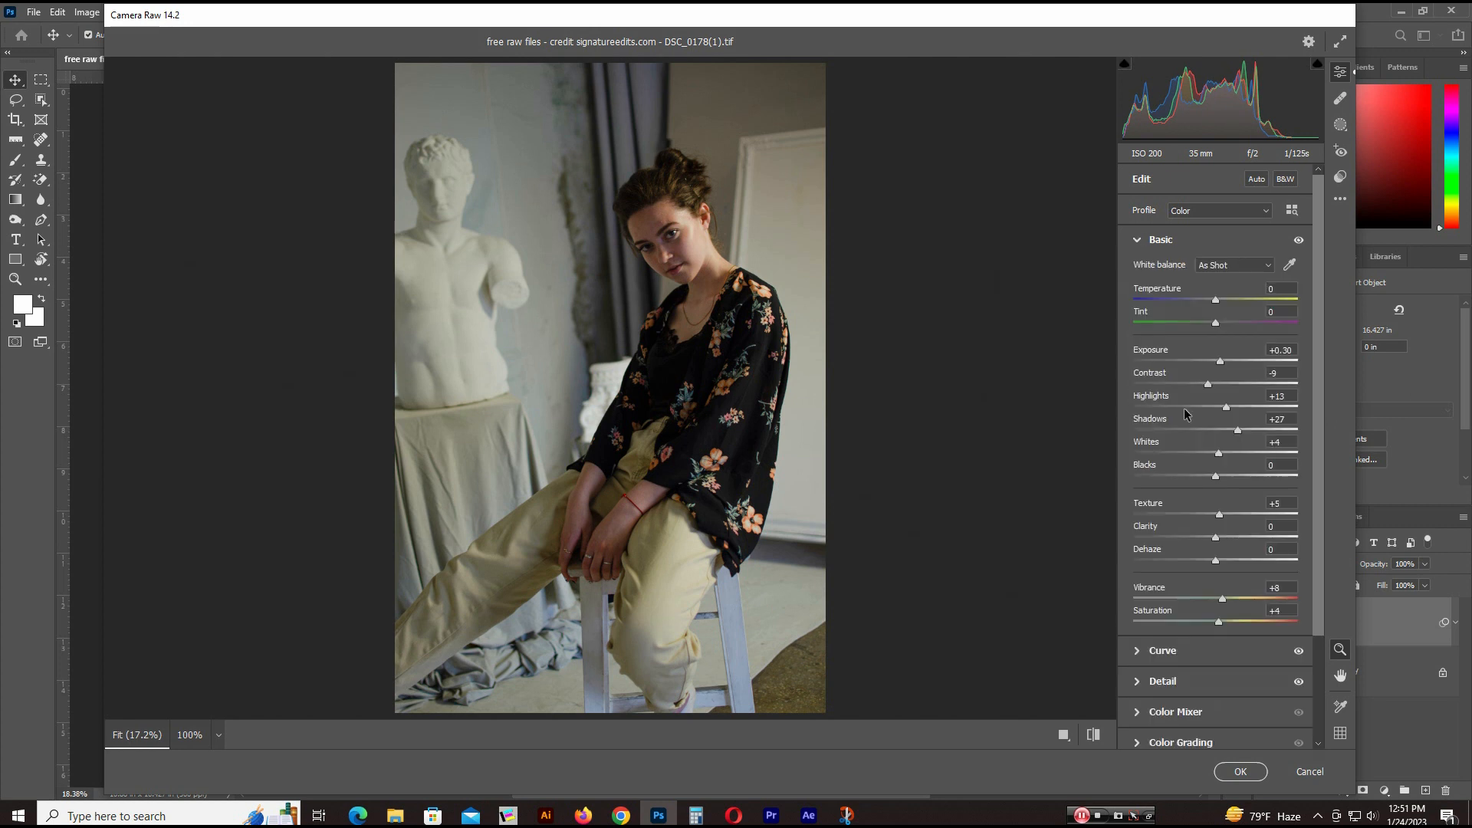
pyautogui.moveTo(1208, 384); pyautogui.dragTo(1195, 385)
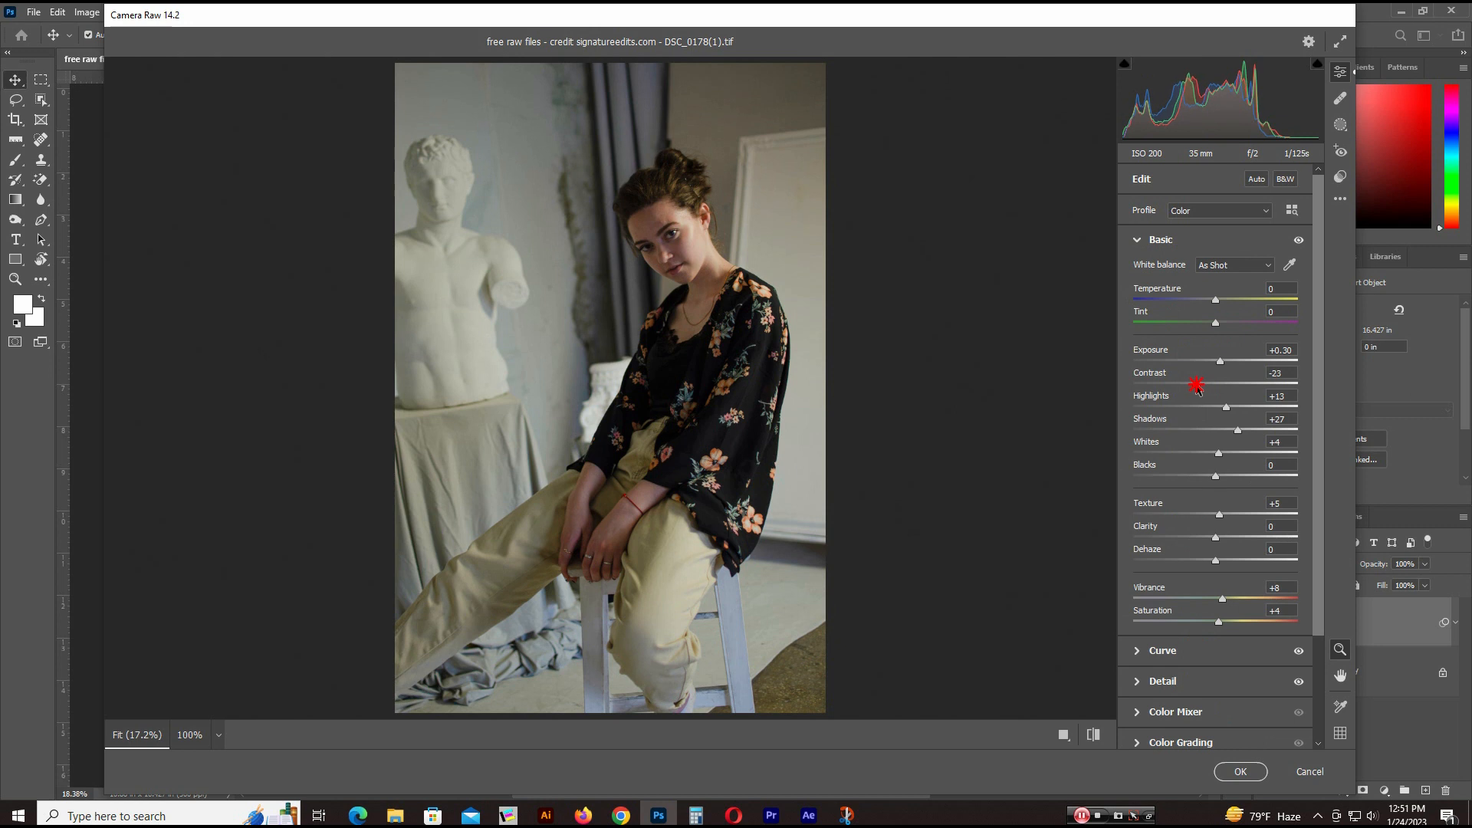
# Raise the Shadows in the basic adjustments to +51.
pyautogui.moveTo(1236, 431)
pyautogui.mouseDown()
pyautogui.moveTo(1295, 428)
pyautogui.moveTo(1253, 431)
pyautogui.mouseUp()
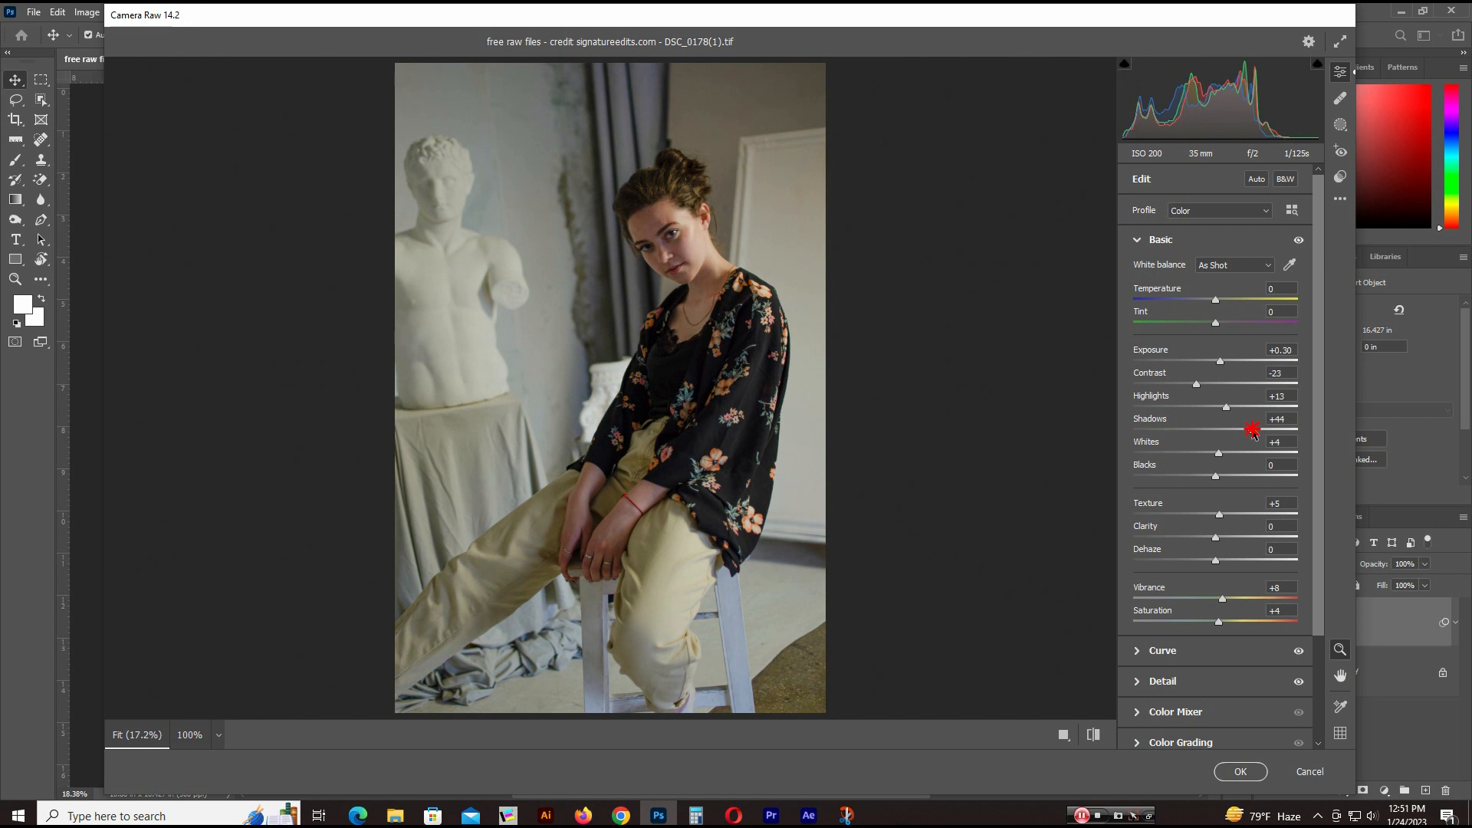
pyautogui.moveTo(1253, 431); pyautogui.dragTo(1258, 431)
pyautogui.moveTo(1258, 430); pyautogui.dragTo(1258, 432)
# Inspect the woman's face, blouse, hands and trousers and the statue up close to check the shadow detail.
pyautogui.click(670, 371)
pyautogui.scroll(4, 700, 184)
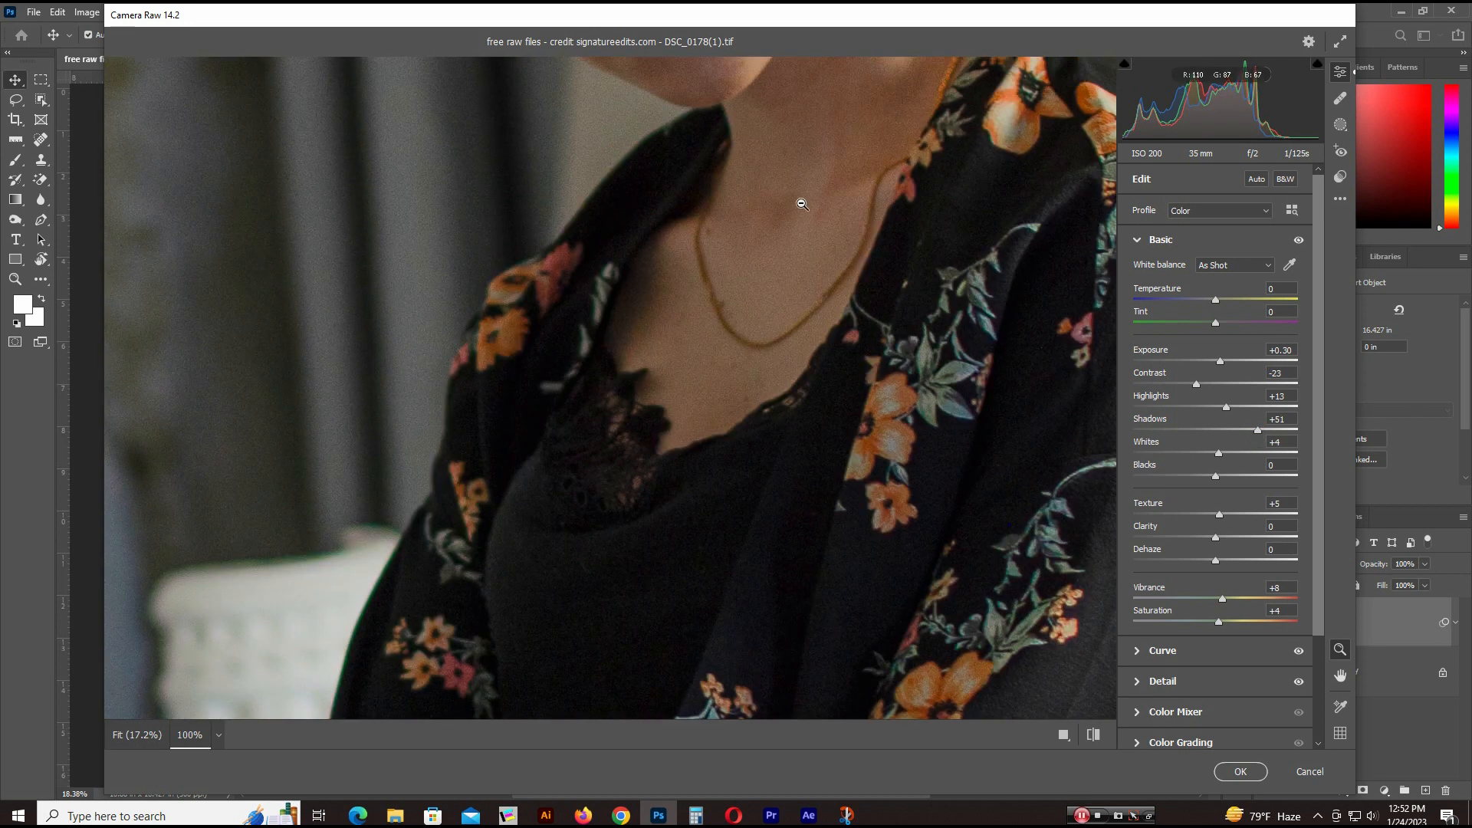
pyautogui.moveTo(800, 187); pyautogui.dragTo(695, 351)
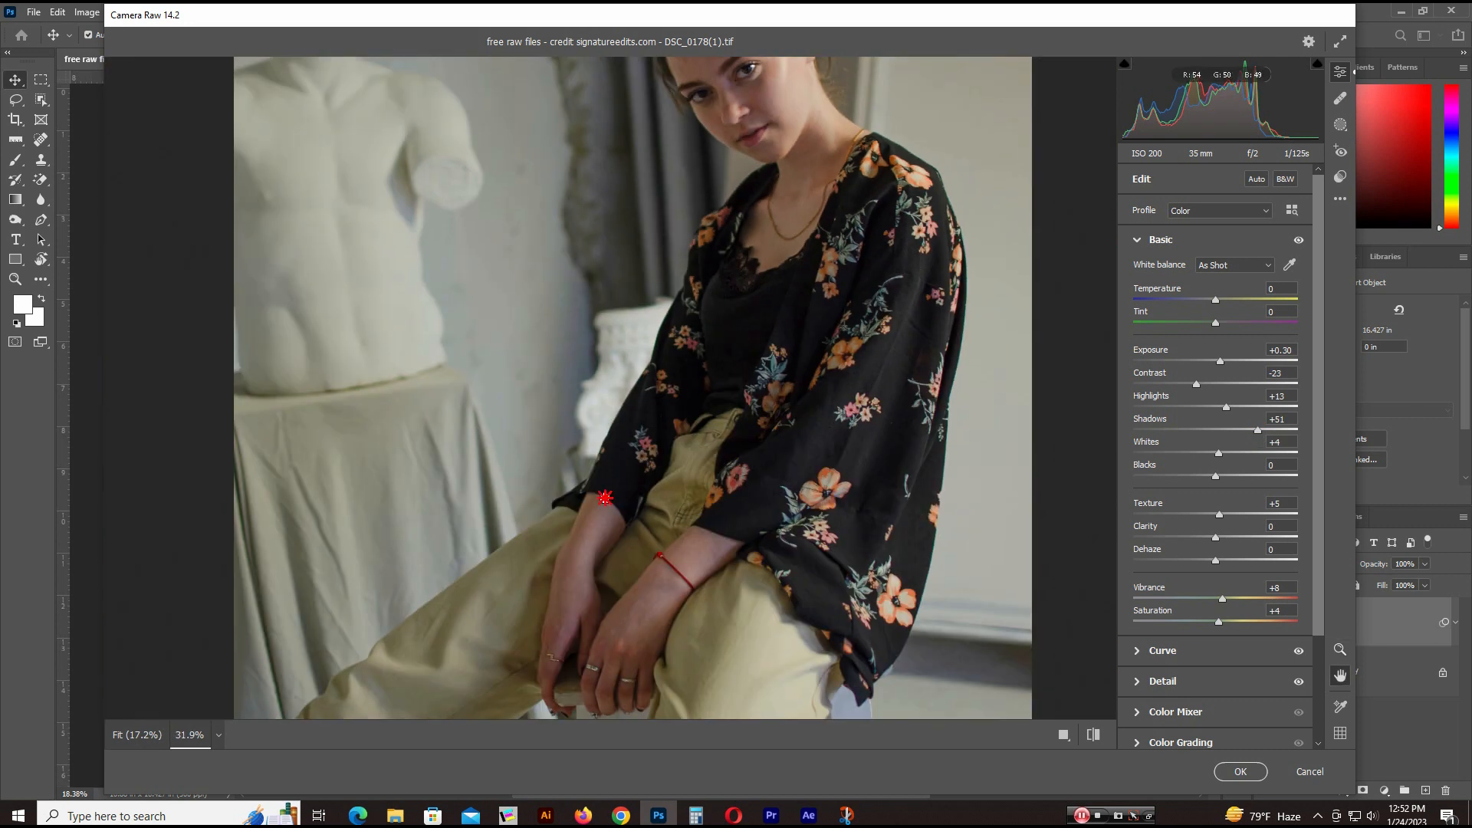
pyautogui.moveTo(611, 499); pyautogui.dragTo(800, 246)
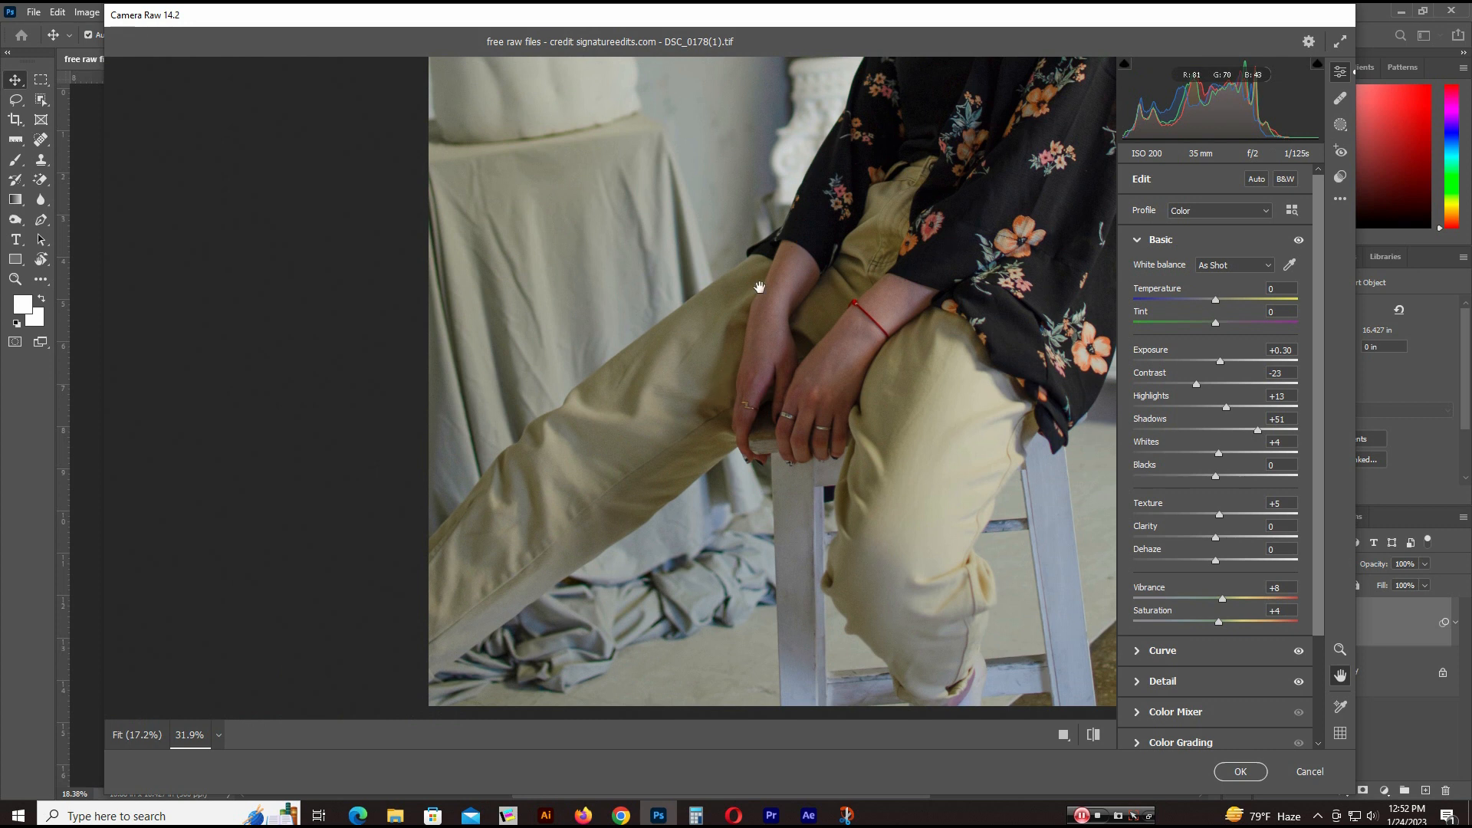
pyautogui.moveTo(798, 177); pyautogui.dragTo(763, 374)
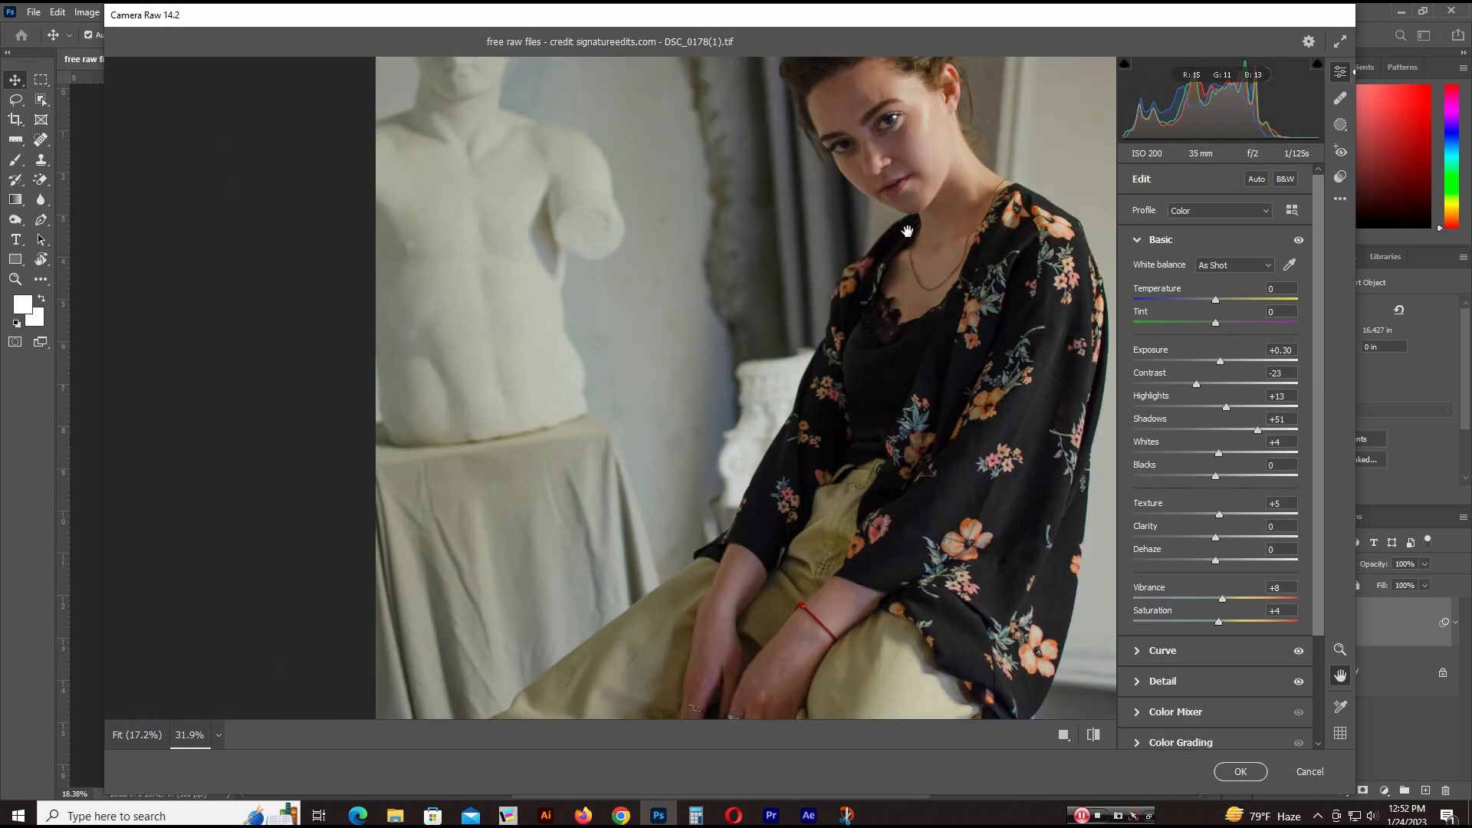
pyautogui.moveTo(965, 446); pyautogui.dragTo(727, 256)
pyautogui.moveTo(738, 460); pyautogui.dragTo(760, 211)
pyautogui.moveTo(729, 436); pyautogui.dragTo(857, 414)
pyautogui.moveTo(491, 472); pyautogui.dragTo(790, 572)
pyautogui.moveTo(655, 226); pyautogui.dragTo(748, 527)
pyautogui.moveTo(734, 384); pyautogui.dragTo(723, 484)
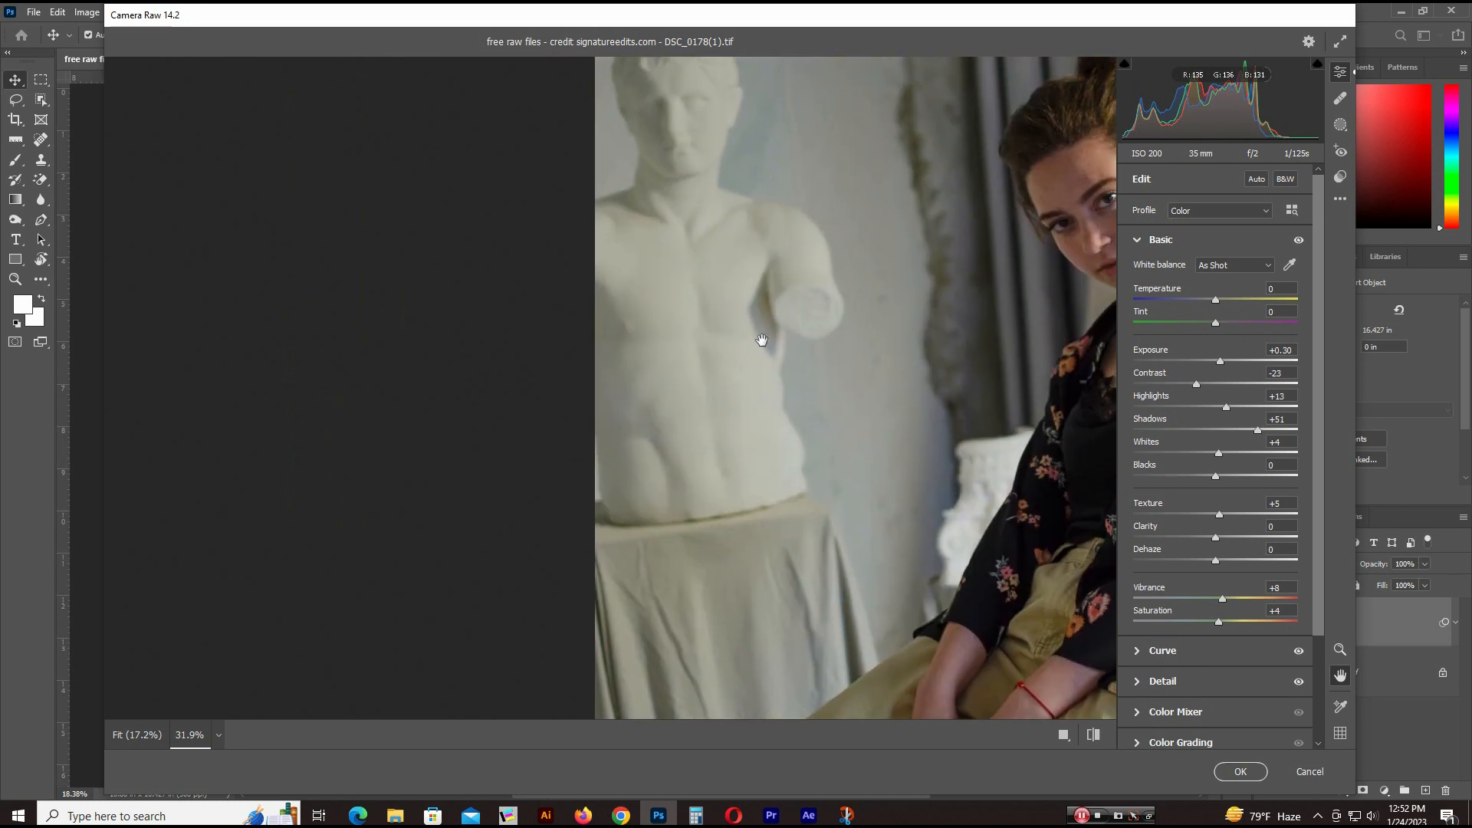
pyautogui.moveTo(786, 354); pyautogui.dragTo(598, 413)
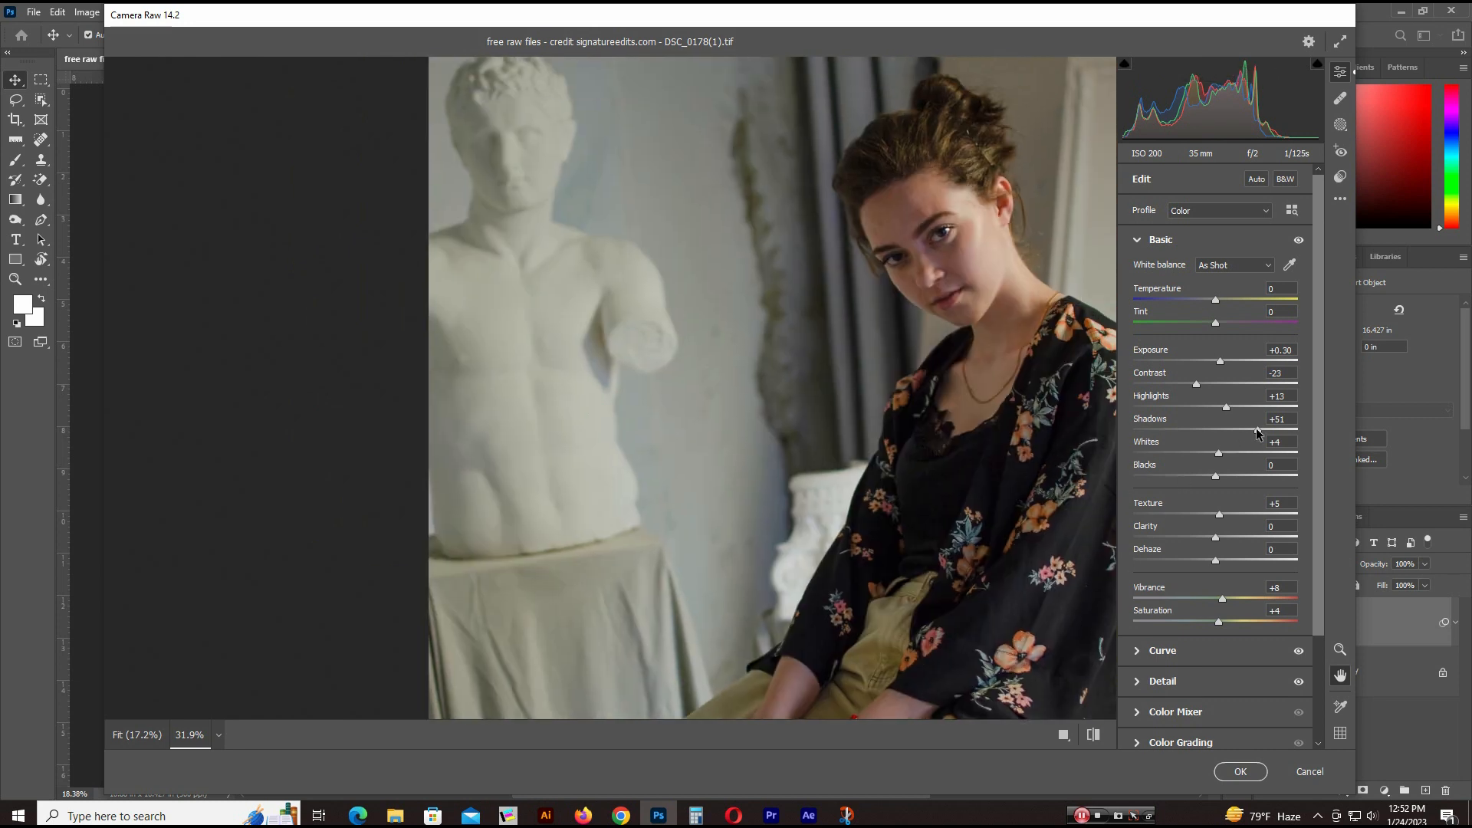
# Set the Whites to +5 and fit the whole photo in the preview.
pyautogui.moveTo(1221, 458); pyautogui.dragTo(1228, 457)
pyautogui.click(1289, 448)
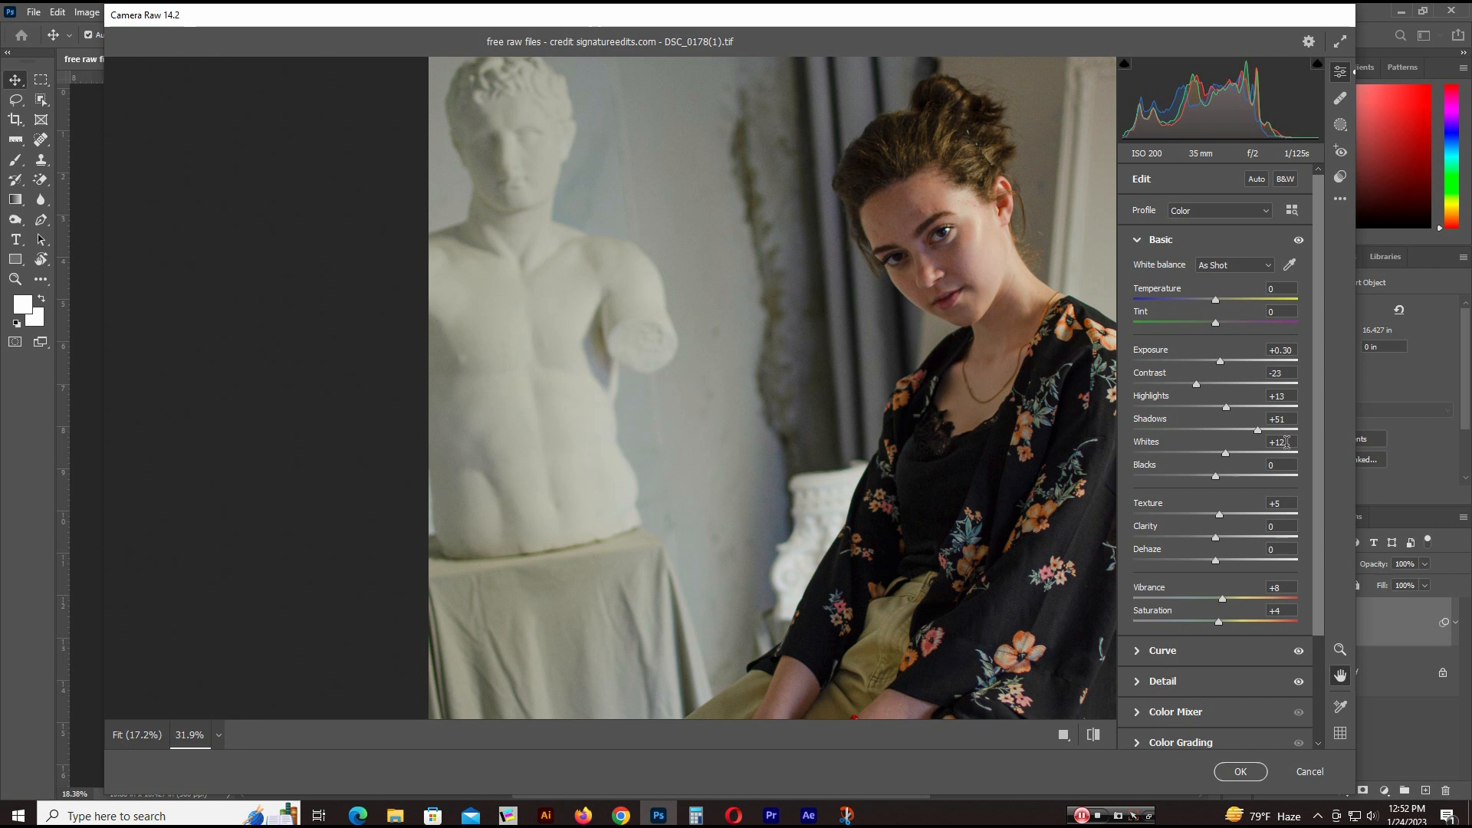
pyautogui.click(1232, 452)
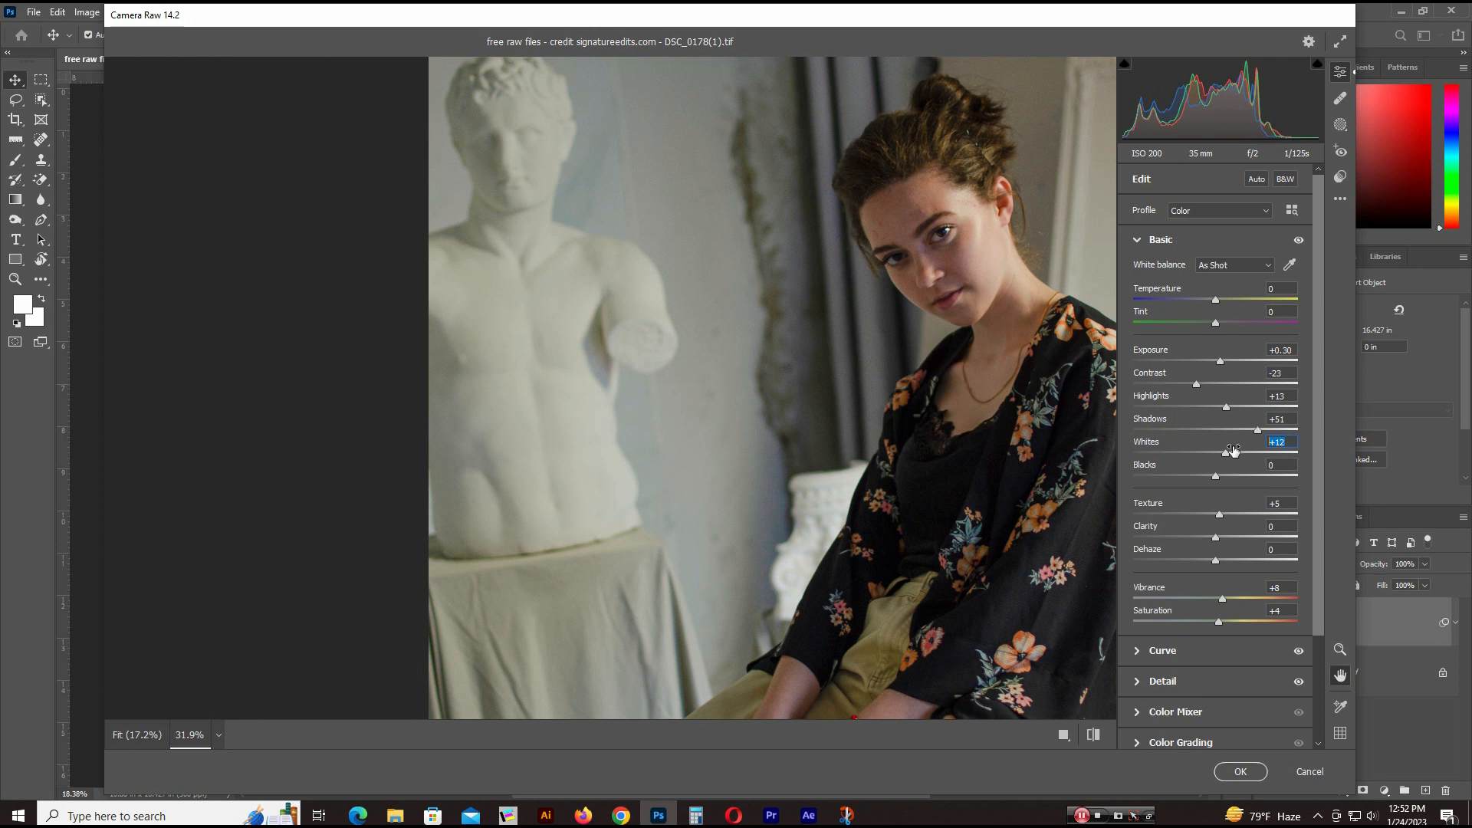
pyautogui.click(1278, 444)
pyautogui.write('5')
pyautogui.hotkey('ctrl', '0')
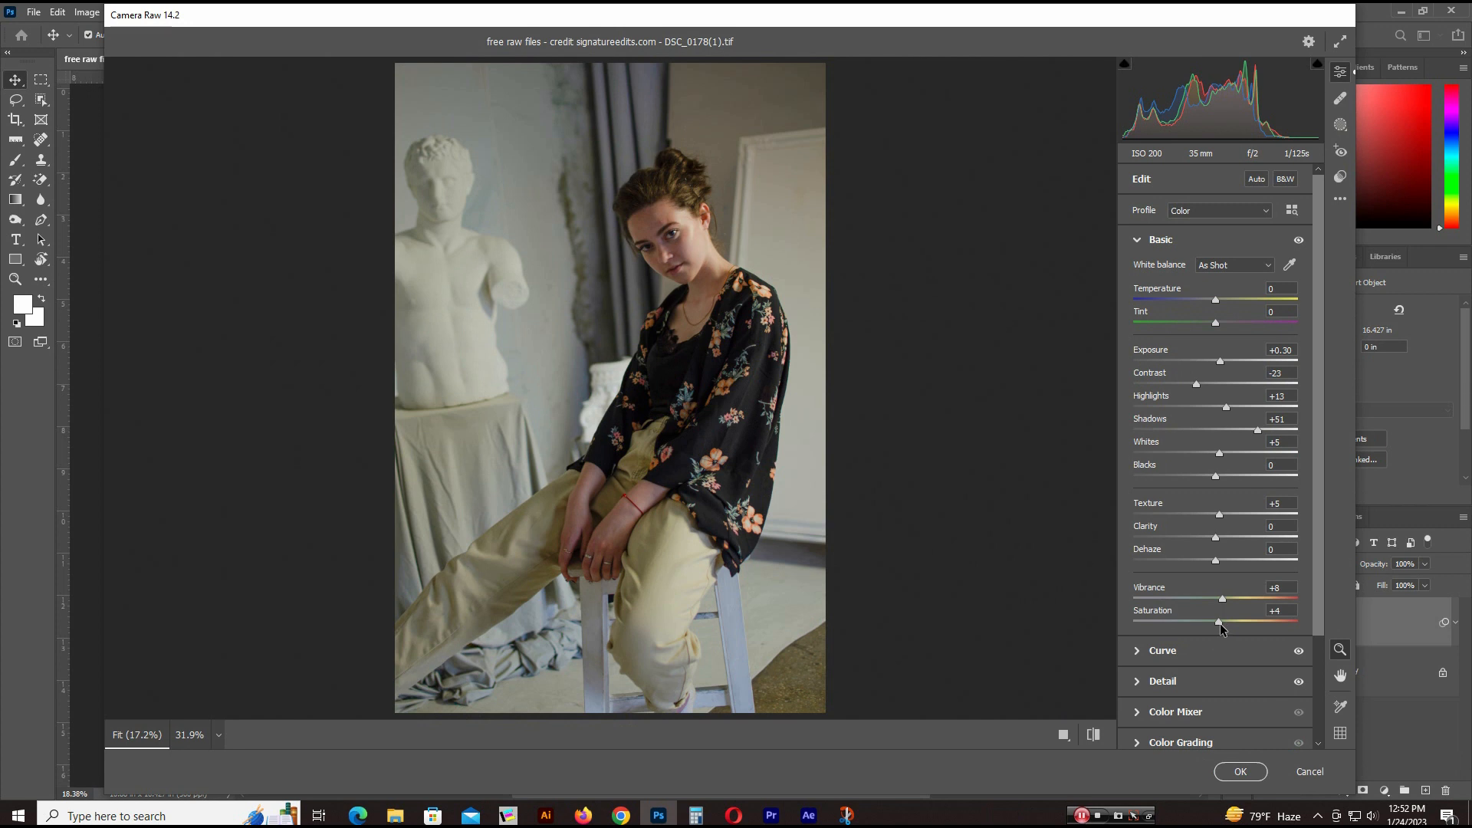
# Reduce red in the brighter midtones by adding a red channel curve point at Input 163, Output 155.
pyautogui.click(1141, 652)
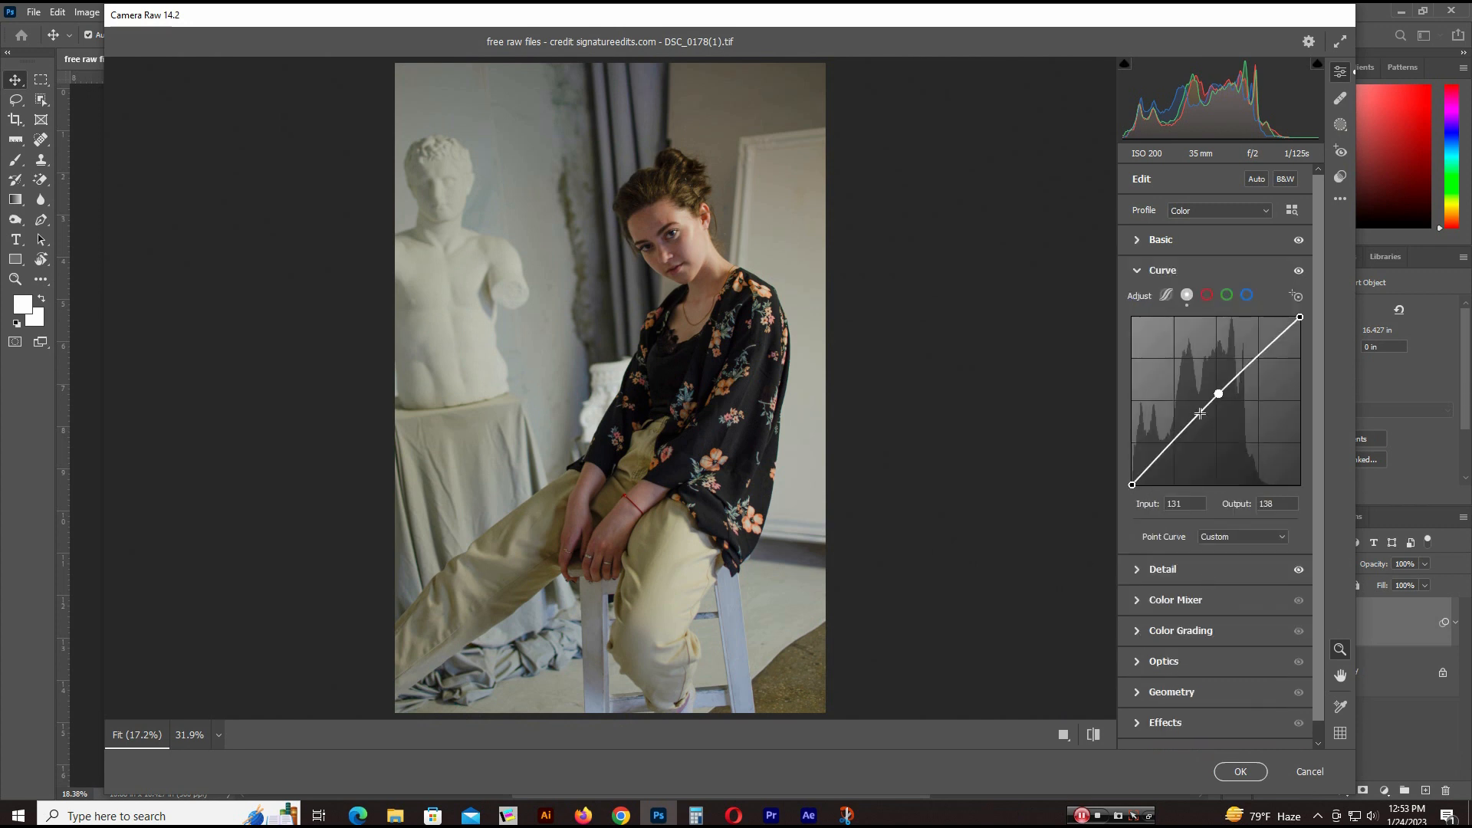
pyautogui.click(1207, 295)
pyautogui.moveTo(1217, 401); pyautogui.dragTo(1244, 376)
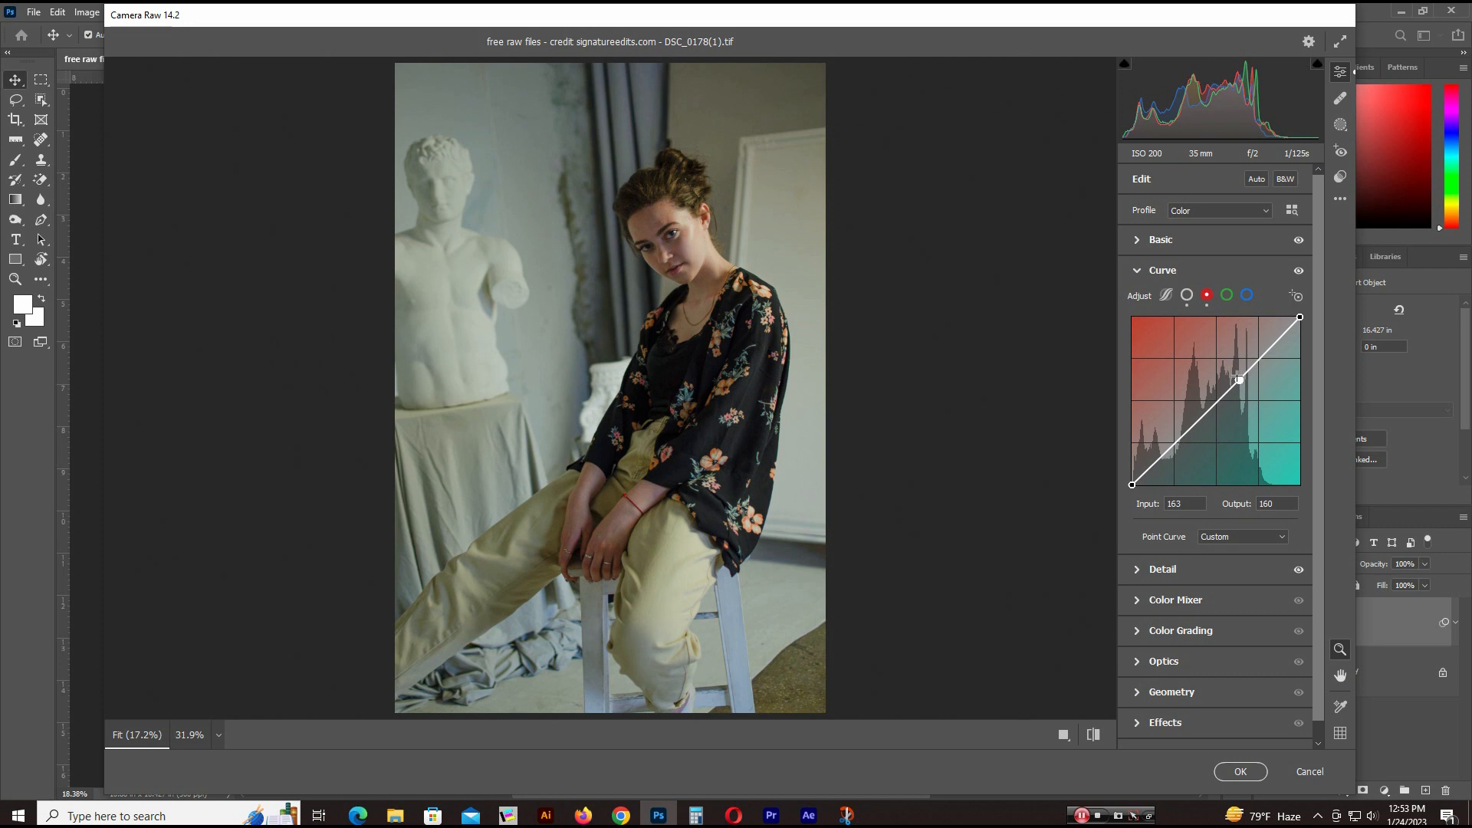
pyautogui.click(728, 283)
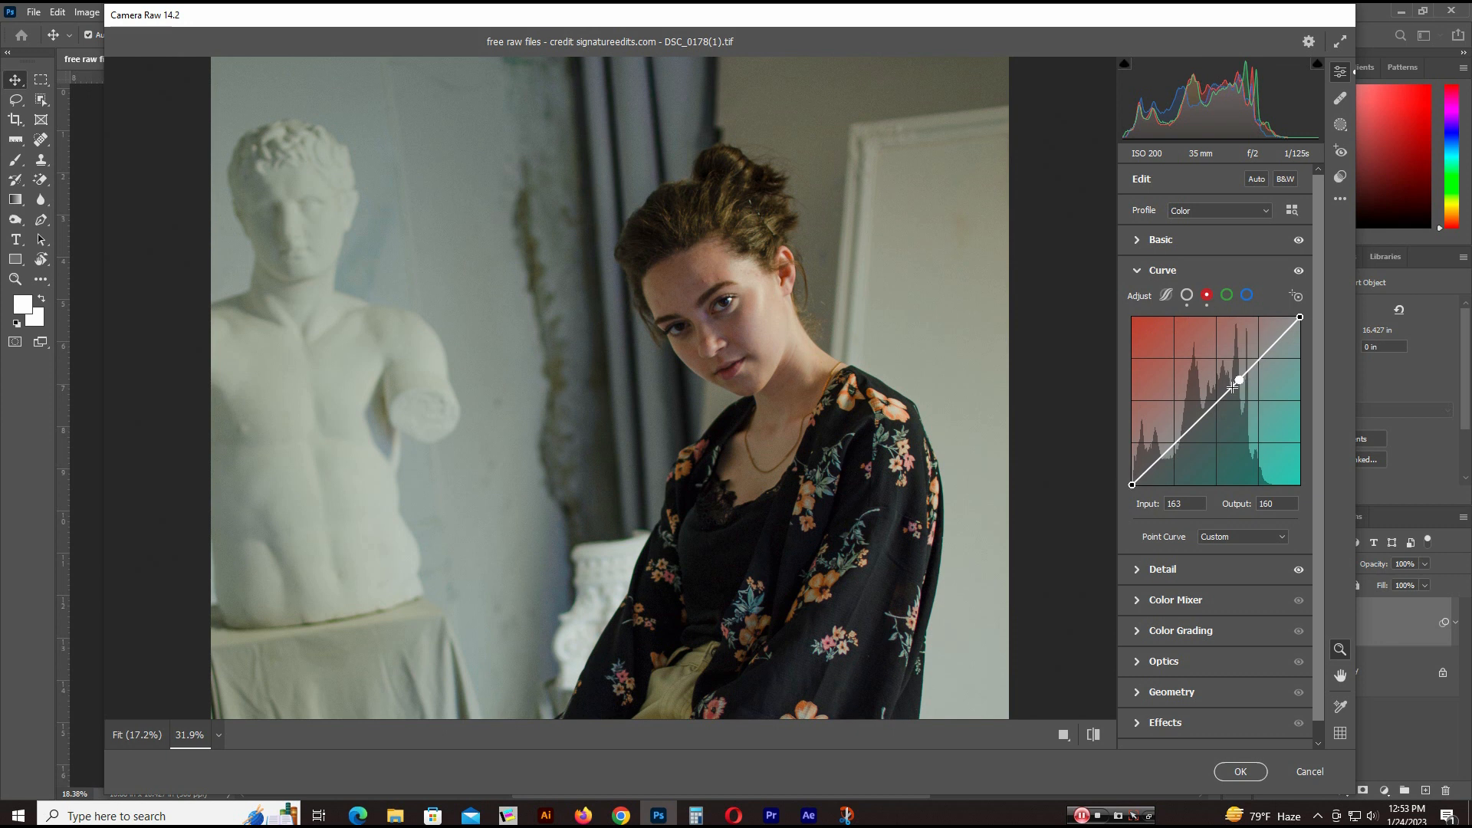
pyautogui.moveTo(1242, 380); pyautogui.dragTo(1240, 385)
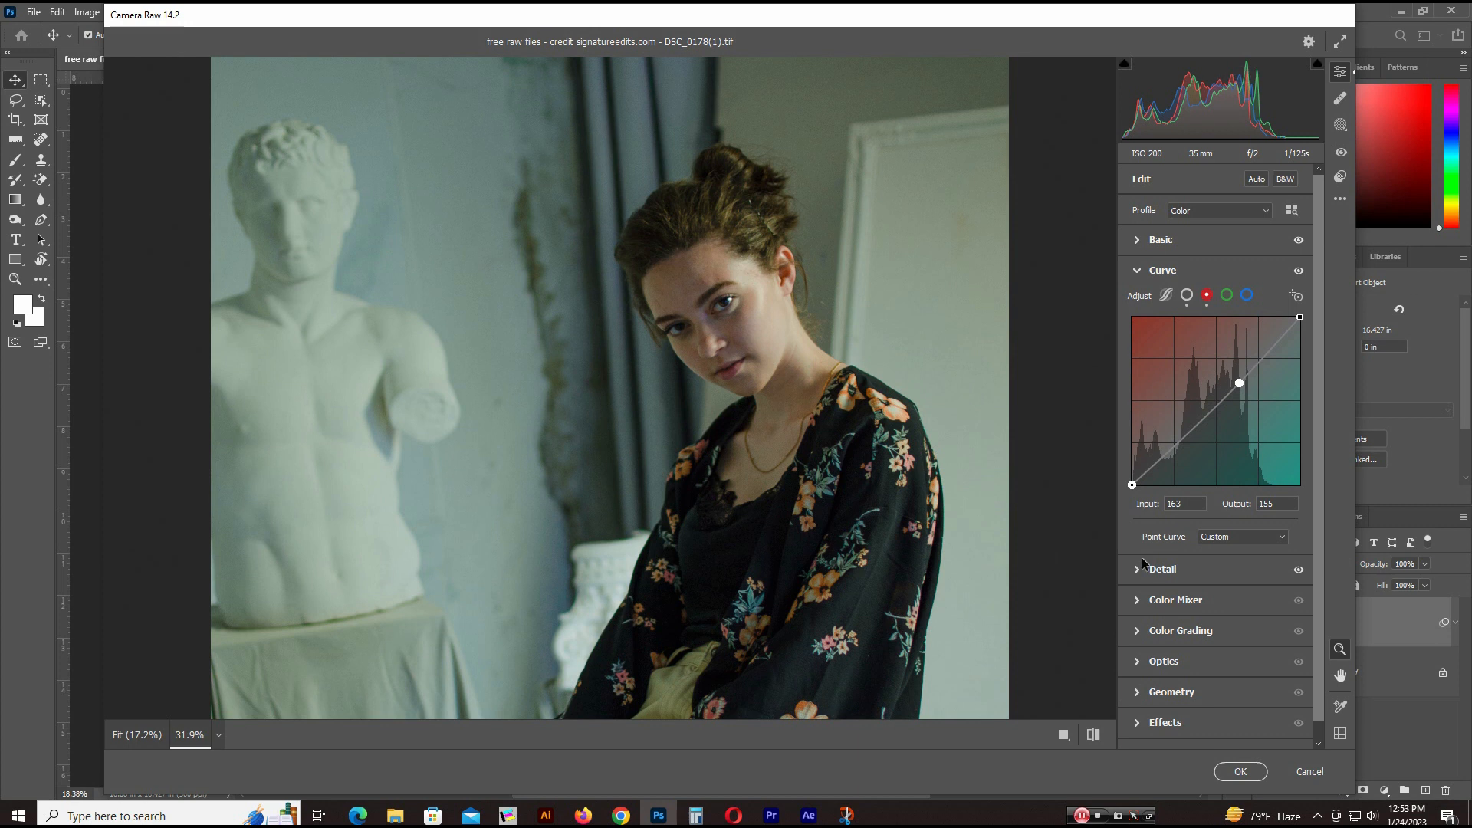
# Compare the photo with the curve adjustments switched on and off.
pyautogui.click(1140, 274)
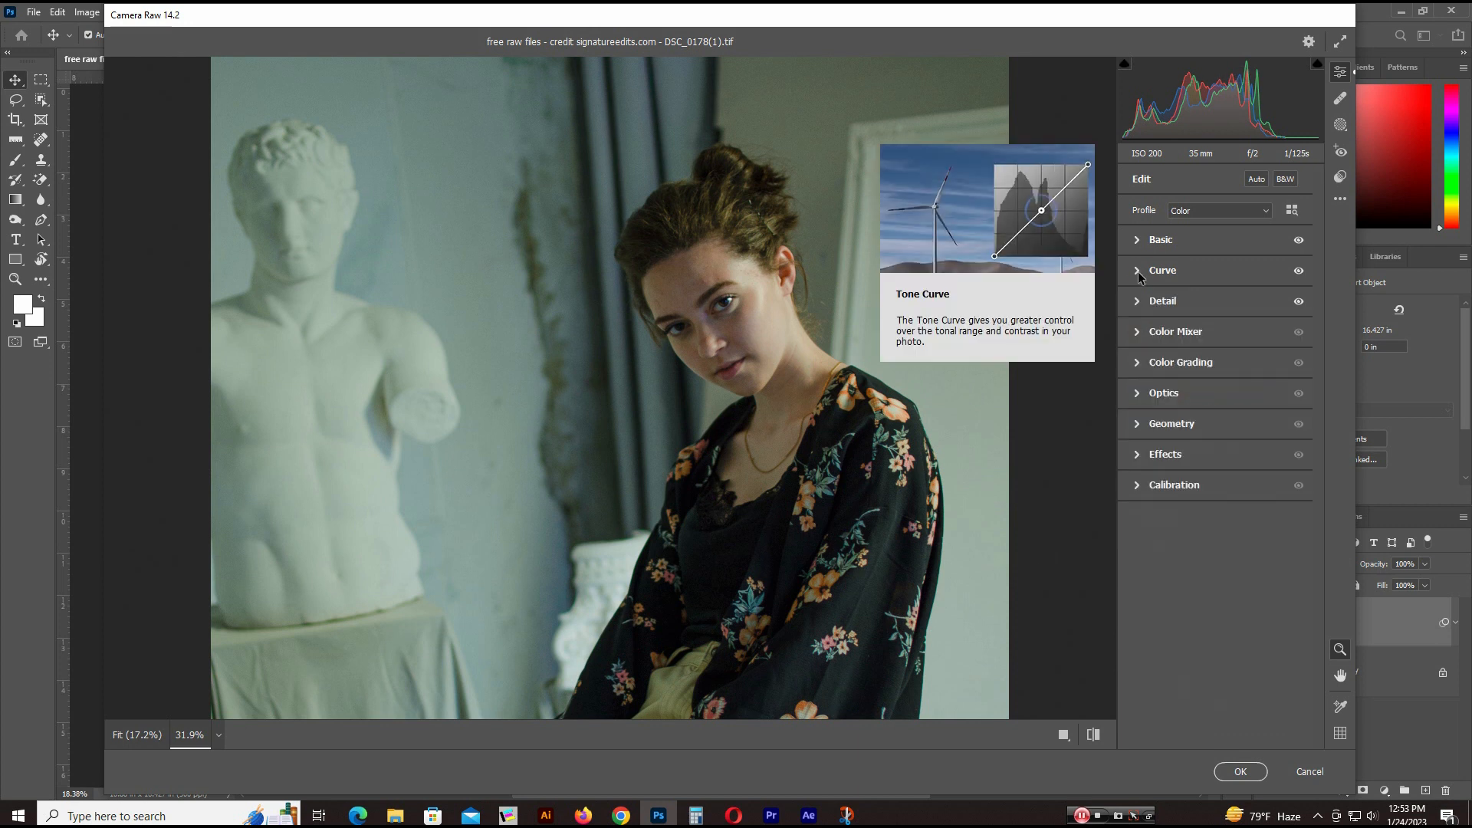
pyautogui.click(1300, 271)
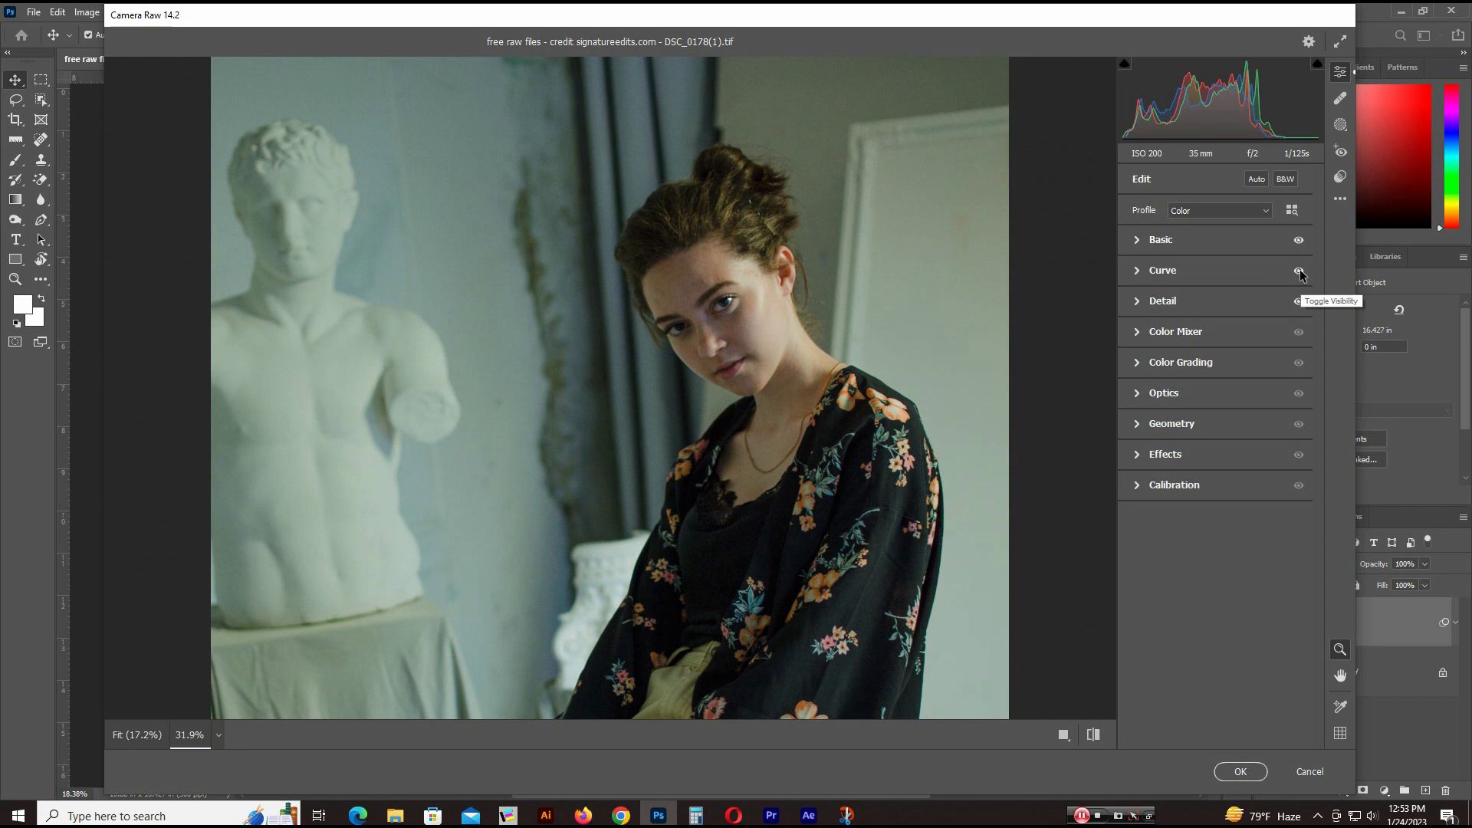
pyautogui.click(1300, 271)
pyautogui.click(1300, 272)
pyautogui.click(1300, 272)
pyautogui.click(1300, 271)
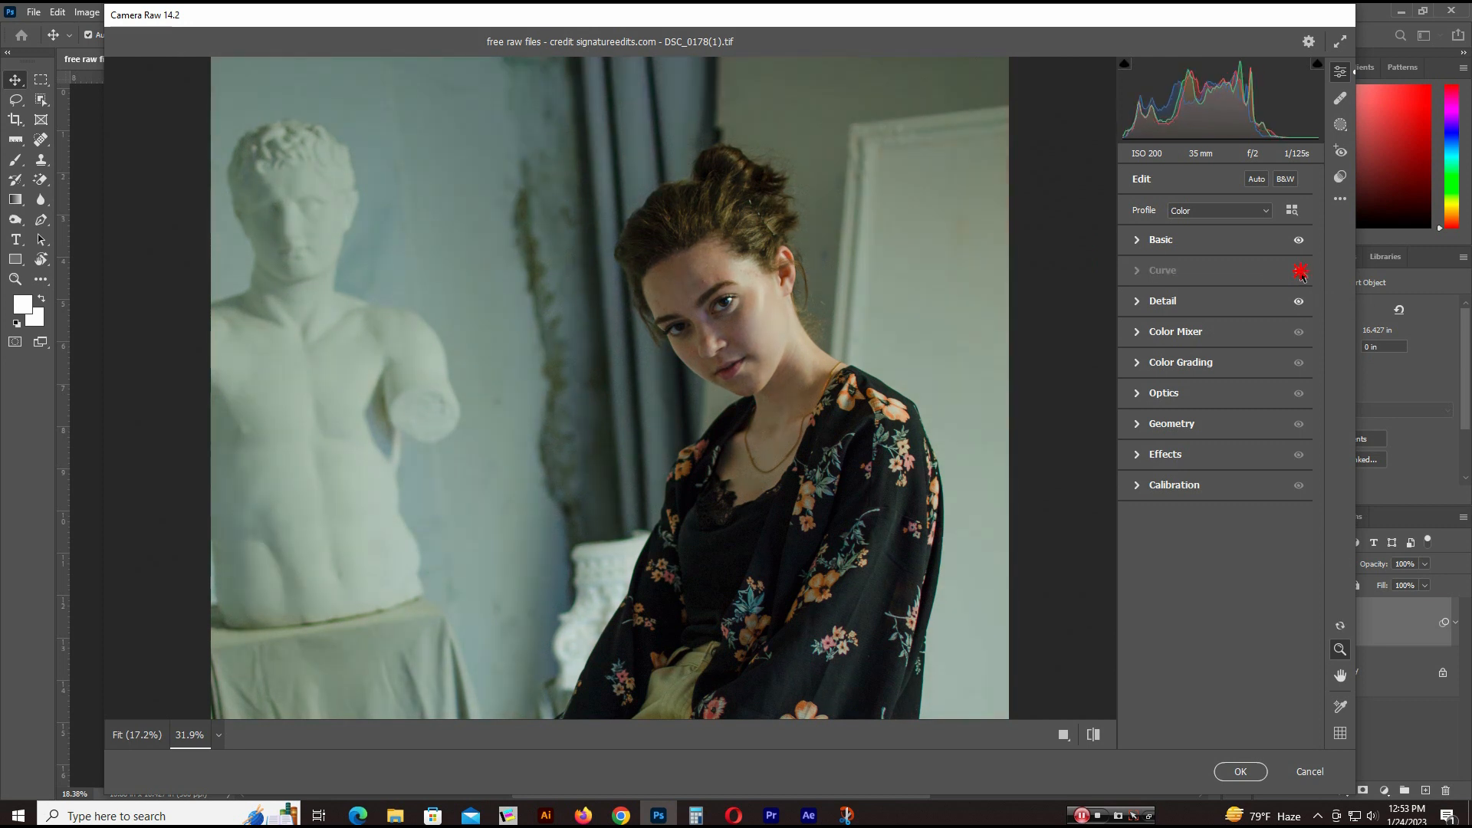
# Move the red channel curve point to Input 162, Output 159 and compare the photo with and without the curve adjustments.
pyautogui.click(1138, 273)
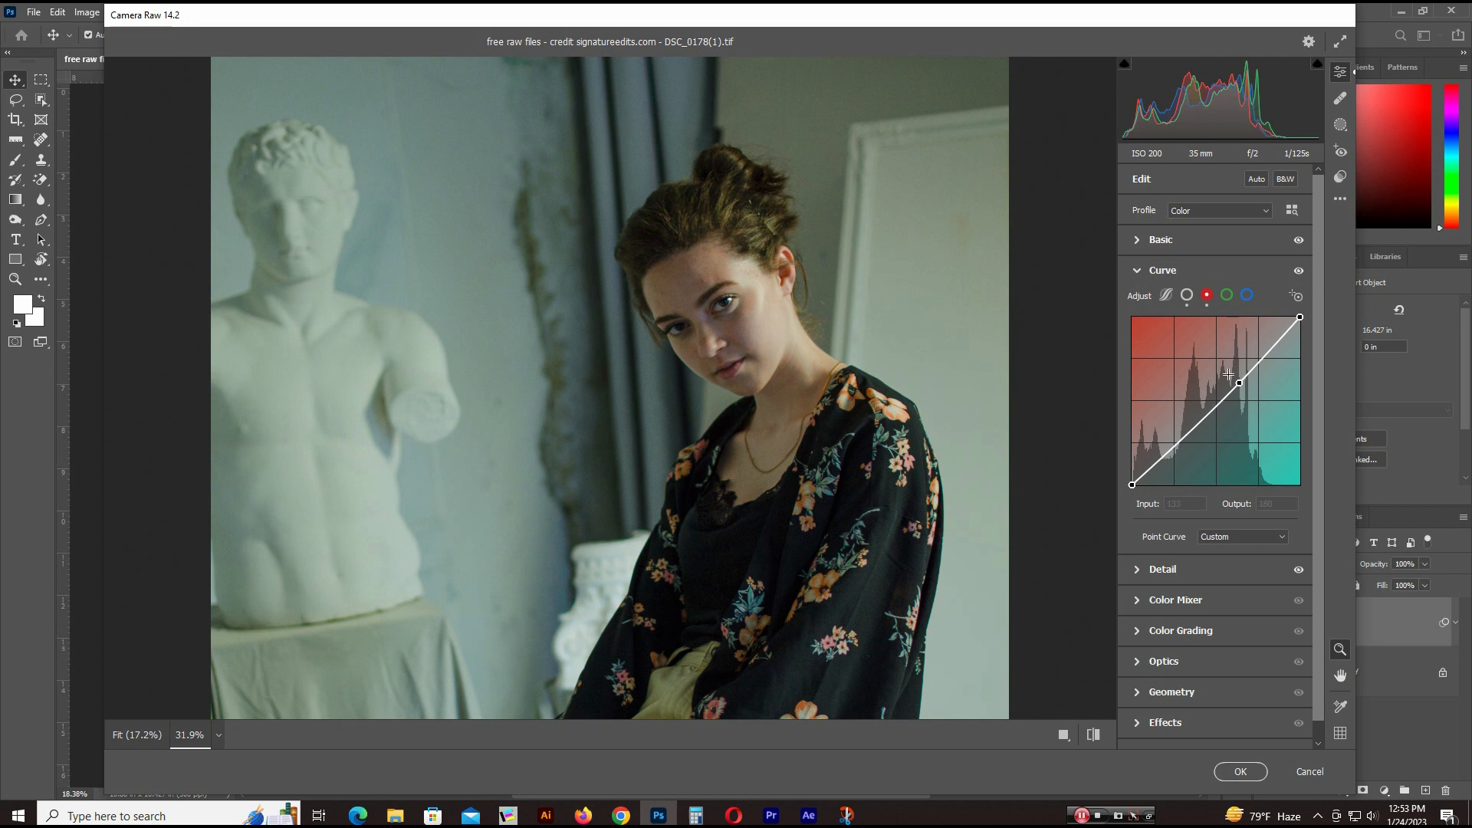
pyautogui.moveTo(1240, 379); pyautogui.dragTo(1239, 378)
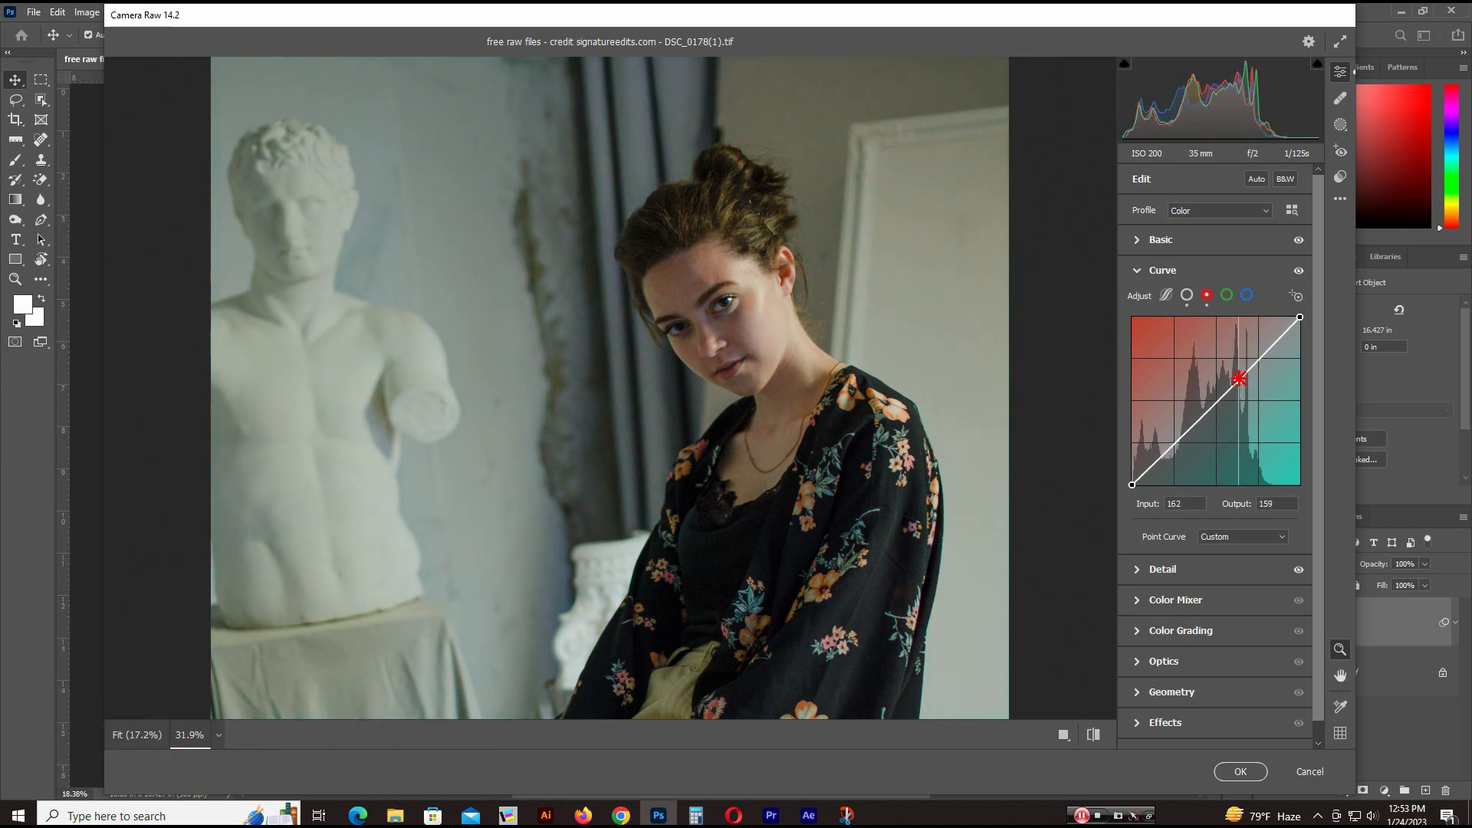
pyautogui.click(1300, 272)
pyautogui.click(1299, 272)
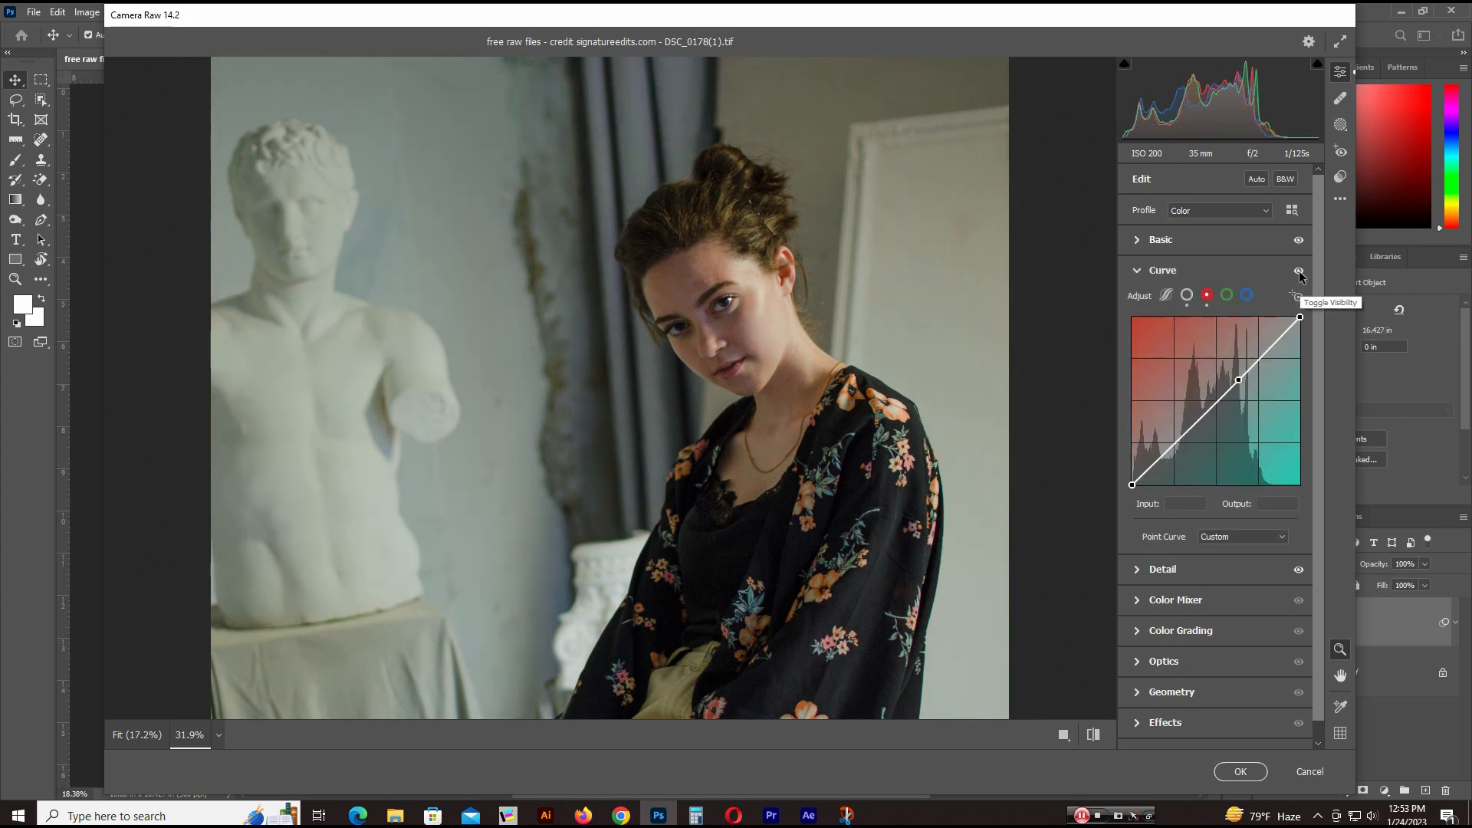
pyautogui.click(1299, 273)
pyautogui.click(1300, 273)
pyautogui.click(1299, 273)
pyautogui.click(1299, 273)
# Add a green channel curve point at Input 139, Output 135 and check the curve's effect before viewing the whole photo.
pyautogui.click(1227, 295)
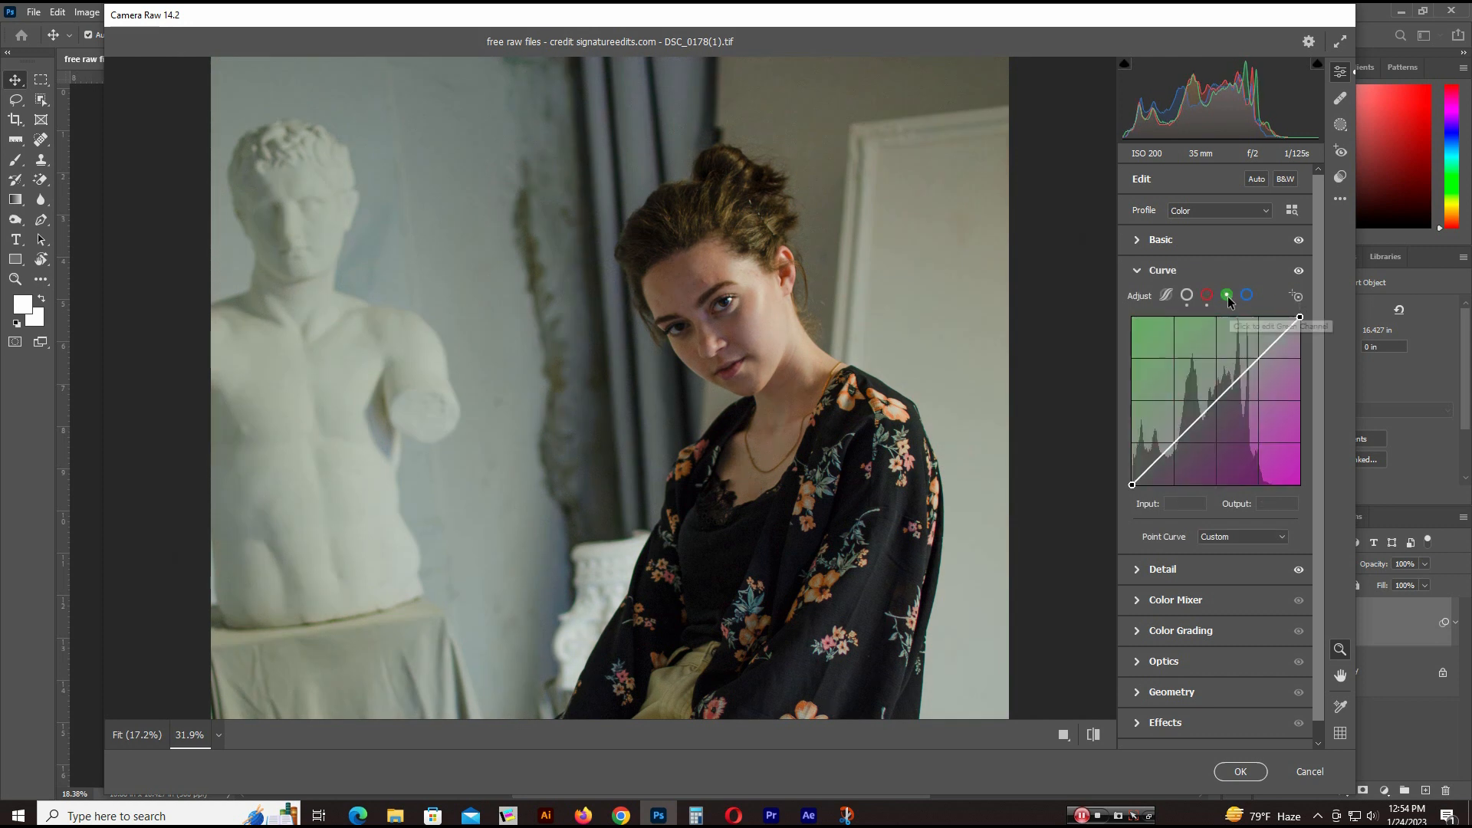
pyautogui.moveTo(1216, 400); pyautogui.dragTo(1226, 394)
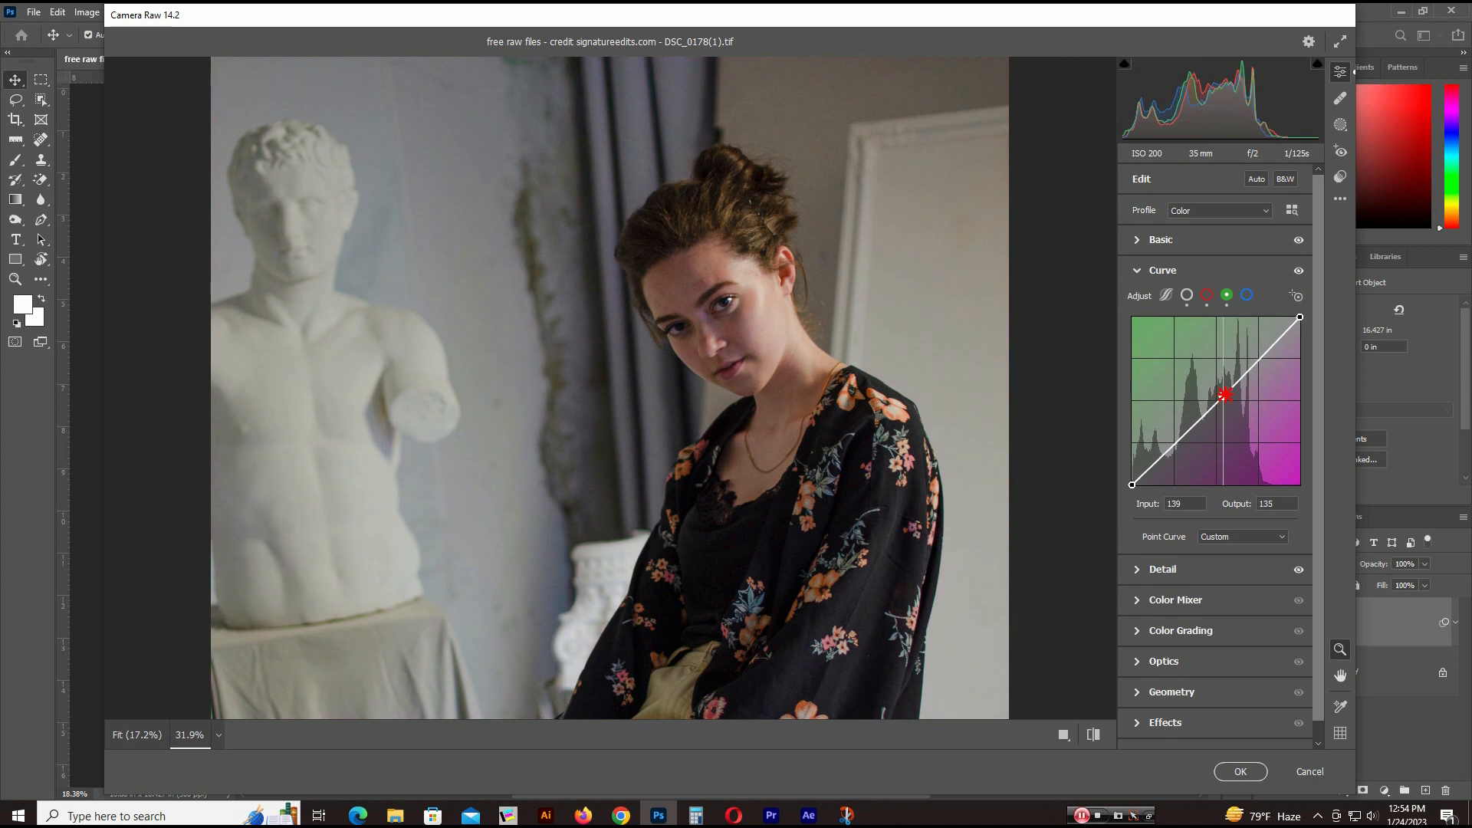
pyautogui.click(1299, 271)
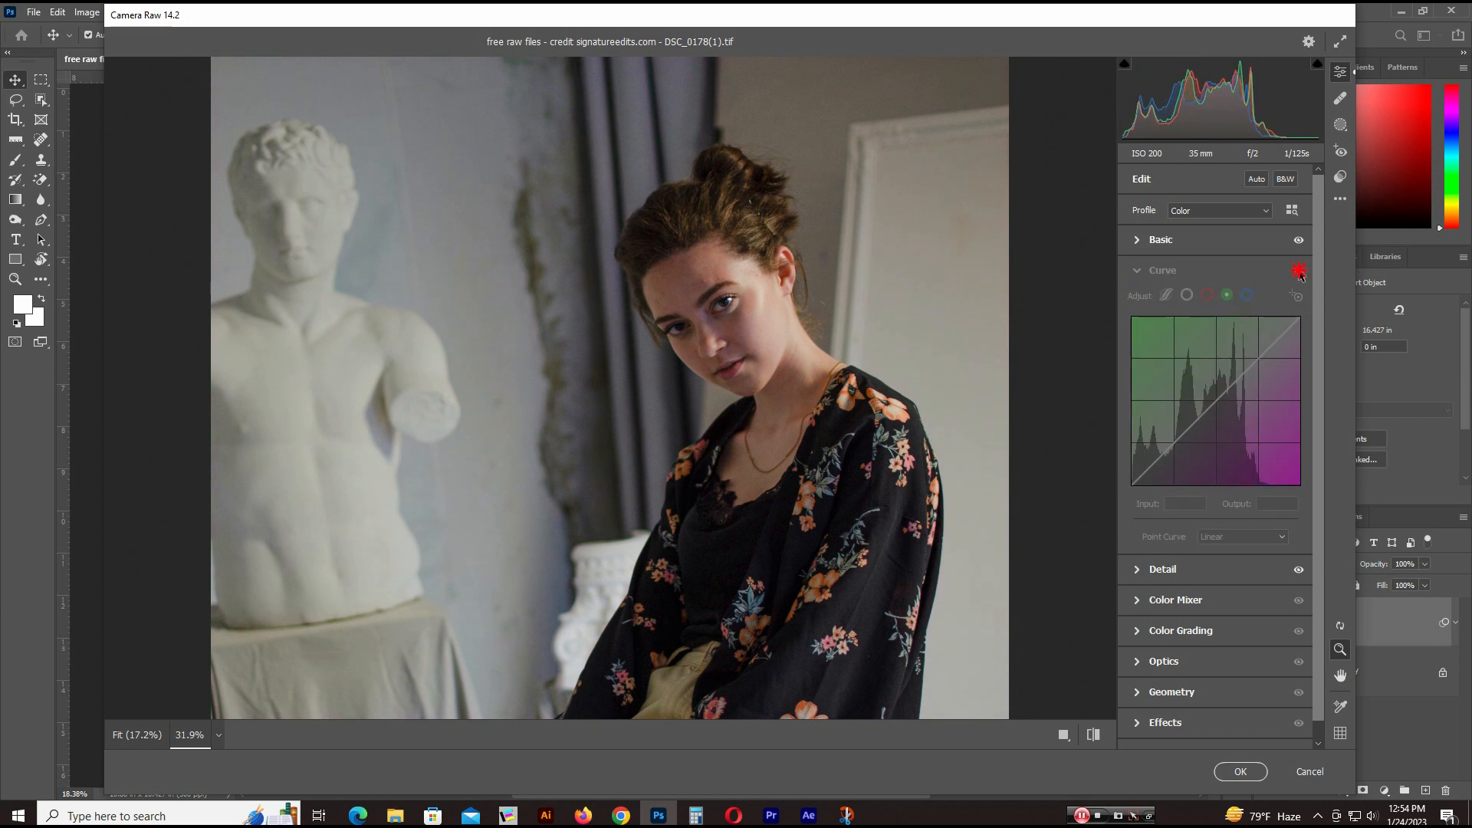
pyautogui.click(1299, 271)
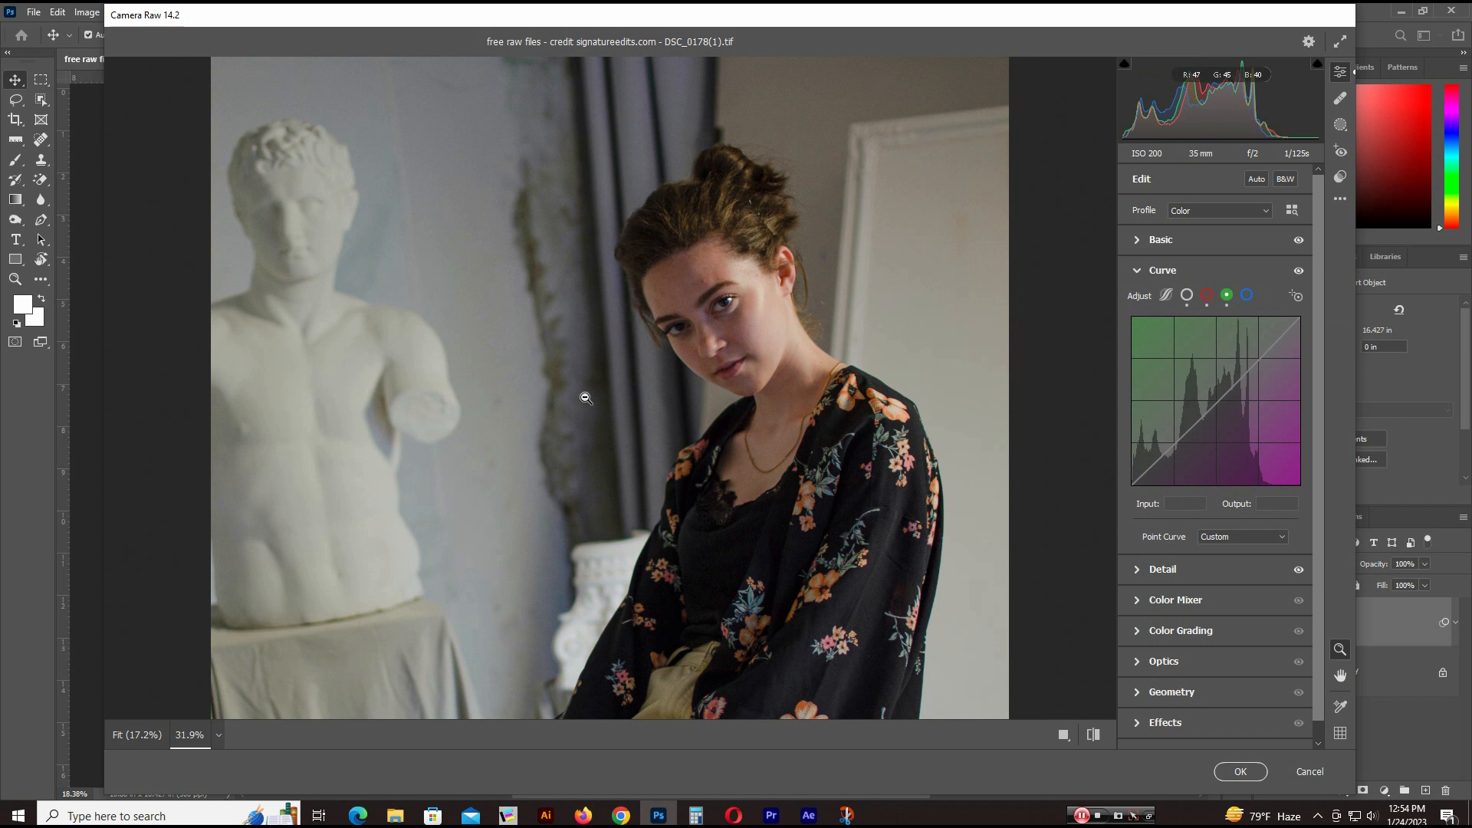
pyautogui.click(1146, 271)
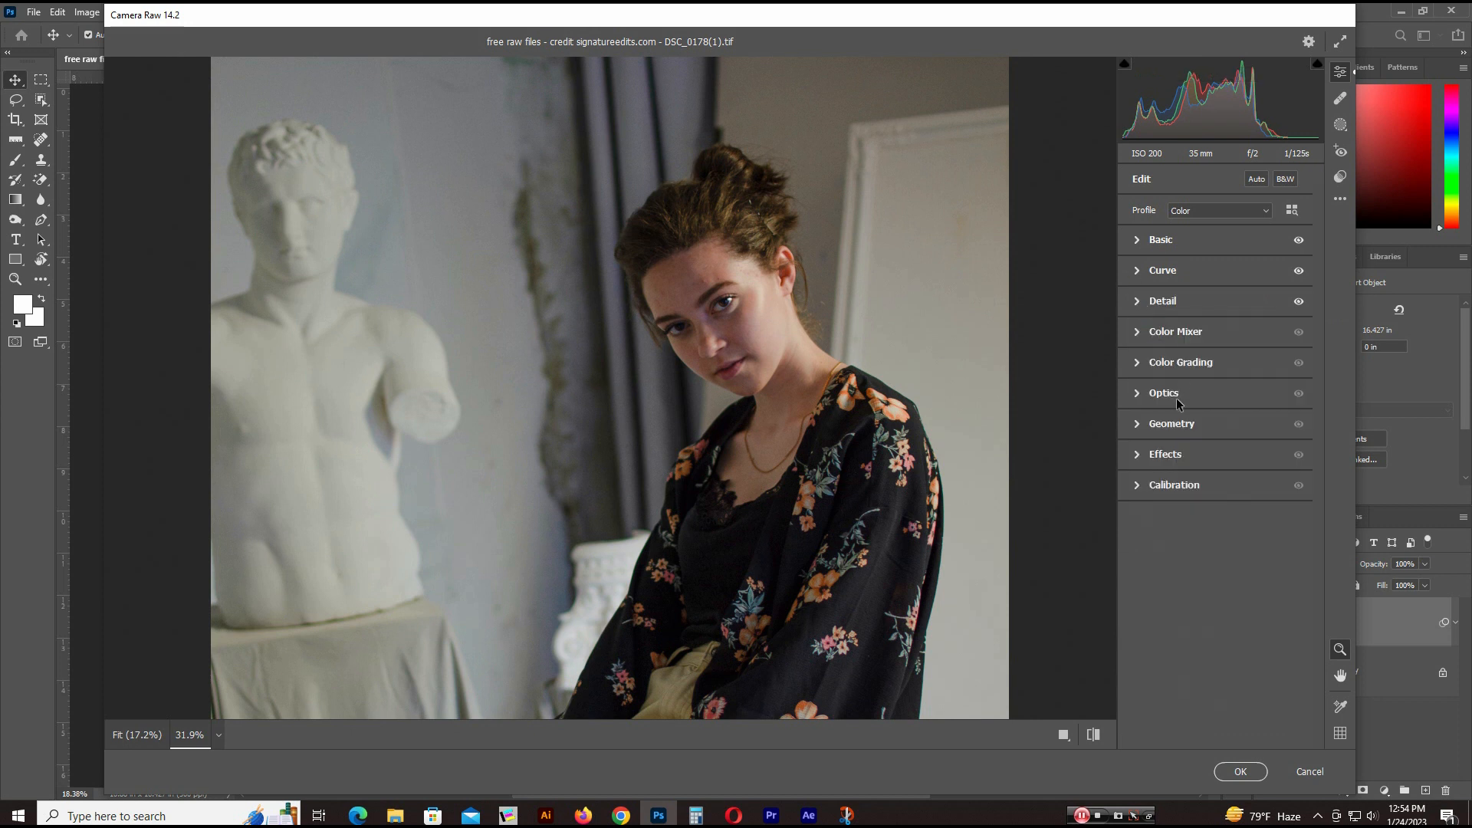
pyautogui.click(719, 366)
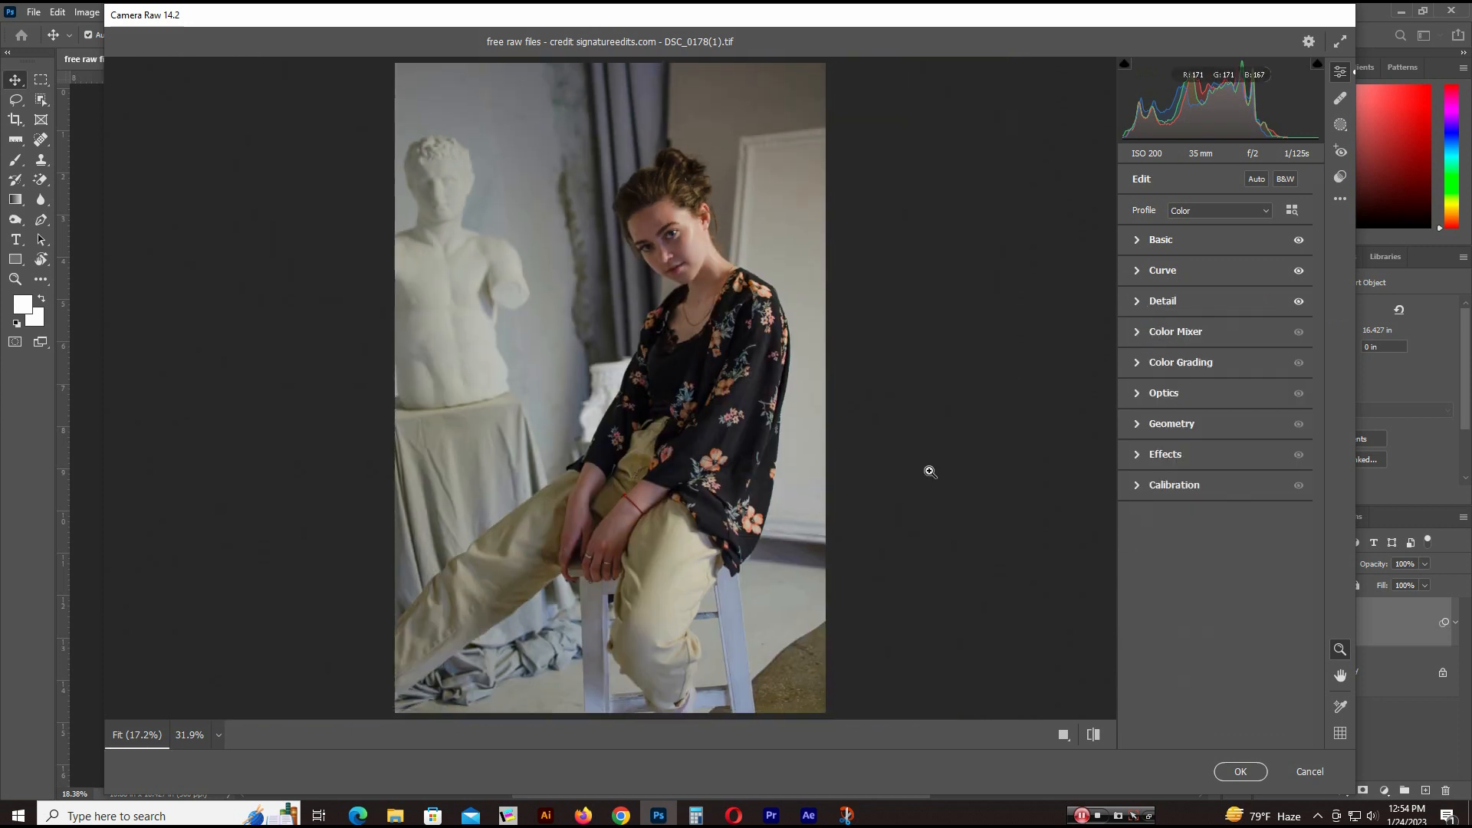
# Try a Red Primary Hue of +25 in the Calibration settings, compare its effect, and reset it to the default.
pyautogui.click(1141, 394)
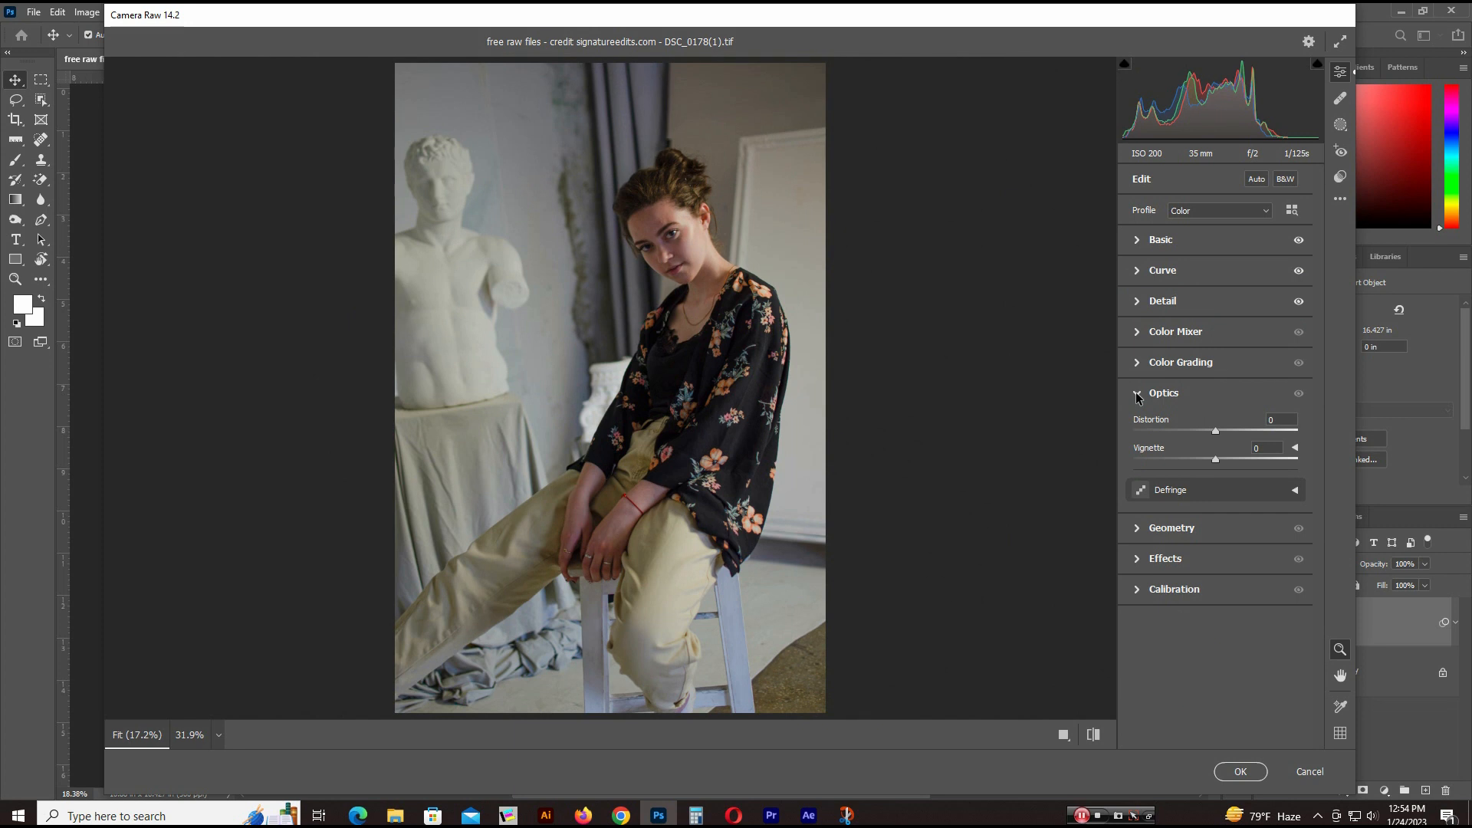
pyautogui.click(1138, 394)
pyautogui.click(1138, 486)
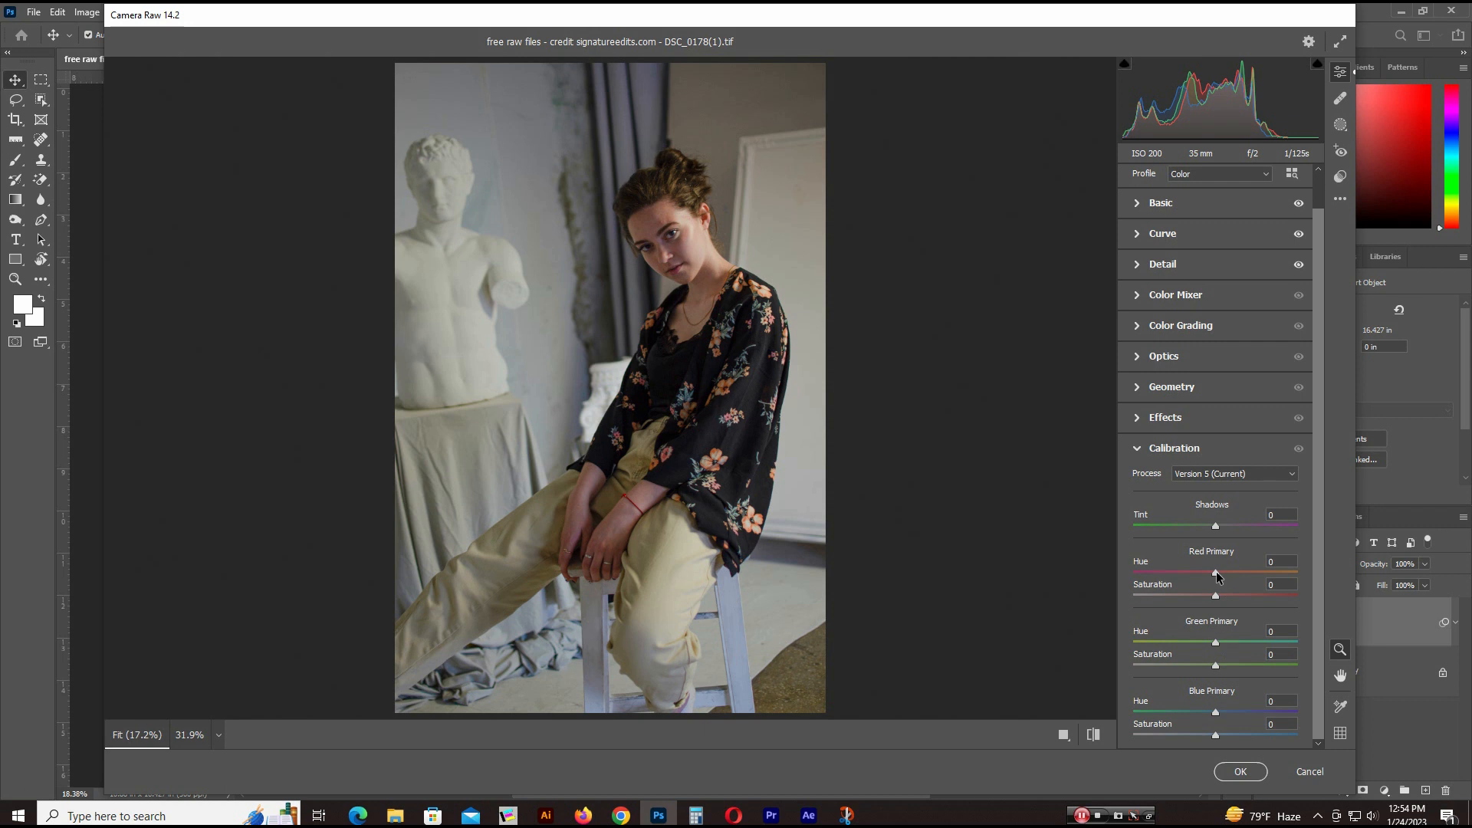
pyautogui.moveTo(1218, 577); pyautogui.dragTo(1237, 577)
pyautogui.click(1300, 448)
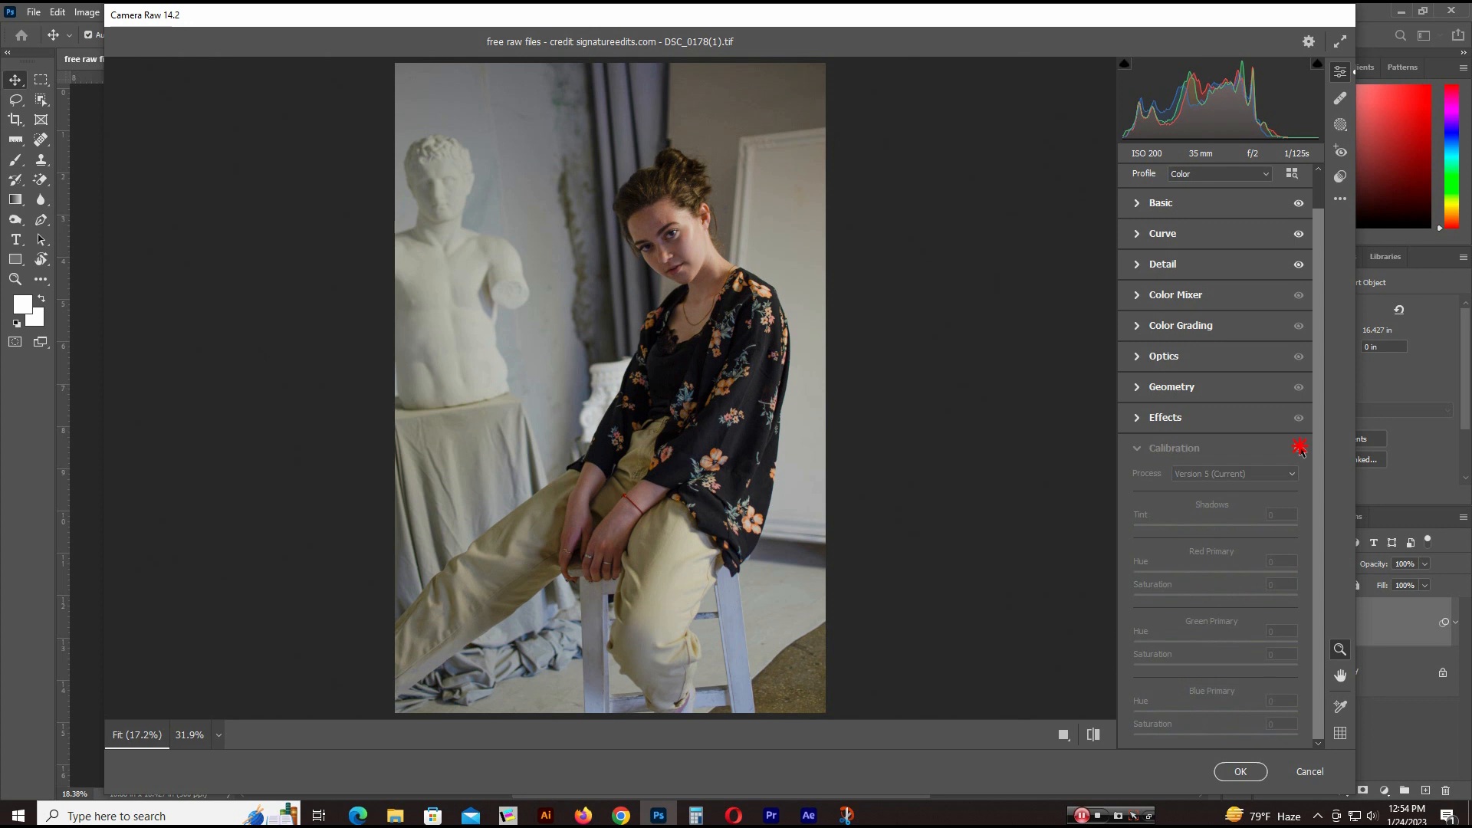
pyautogui.click(1299, 449)
pyautogui.click(1299, 448)
pyautogui.click(1300, 449)
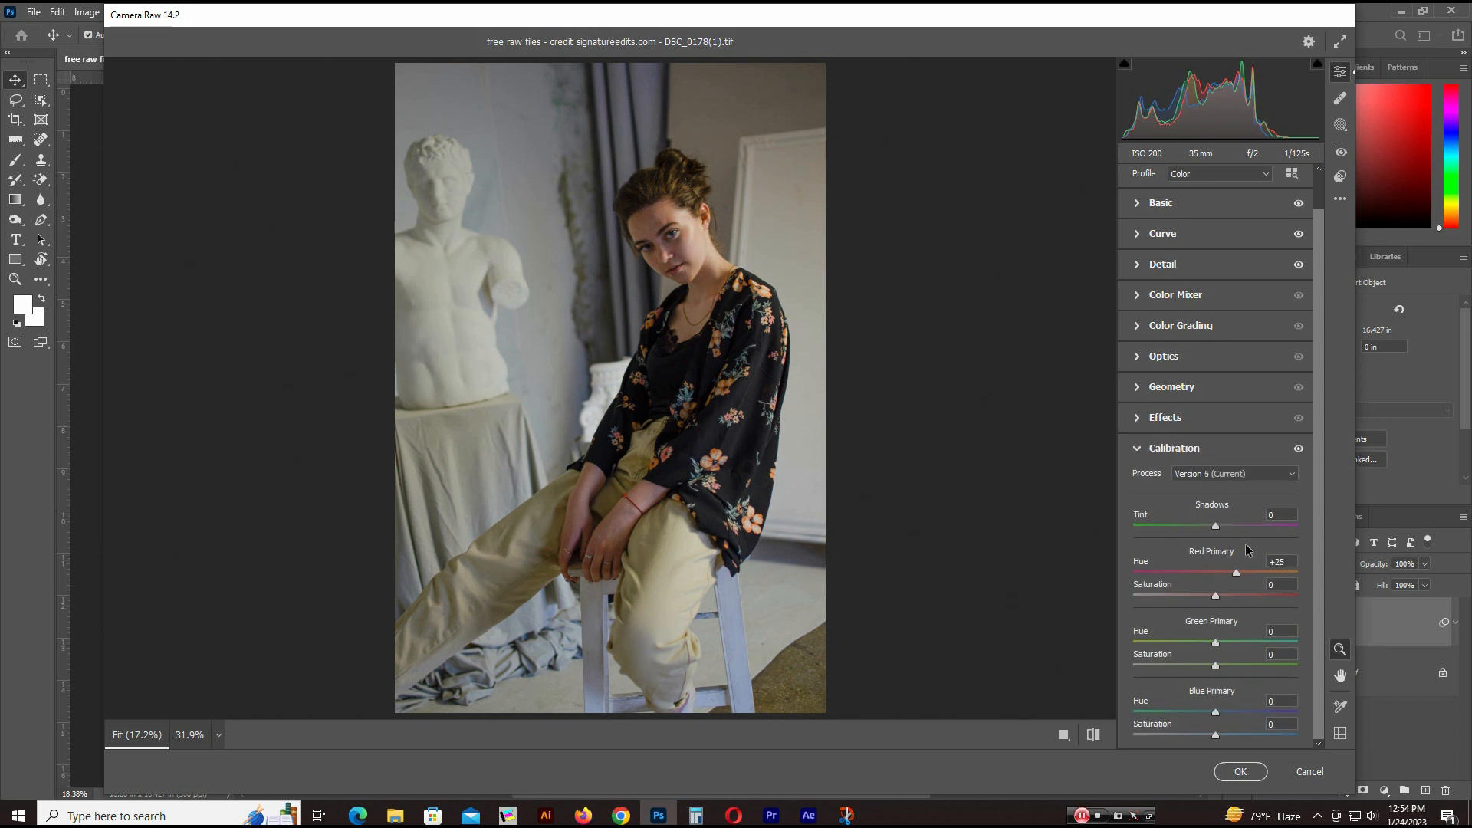
pyautogui.doubleClick(1236, 572)
# Set the calibration Saturation to +3 for Red Primary, +5 for Green Primary and +5 for Blue Primary.
pyautogui.moveTo(1217, 598); pyautogui.dragTo(1221, 597)
pyautogui.moveTo(1215, 665); pyautogui.dragTo(1222, 665)
pyautogui.click(1244, 590)
pyautogui.write('3')
pyautogui.click(1240, 662)
pyautogui.write('5')
pyautogui.click(1218, 736)
# Compare the photo with the calibration on and off, and apply the Camera Raw adjustments to the layer.
pyautogui.click(1299, 449)
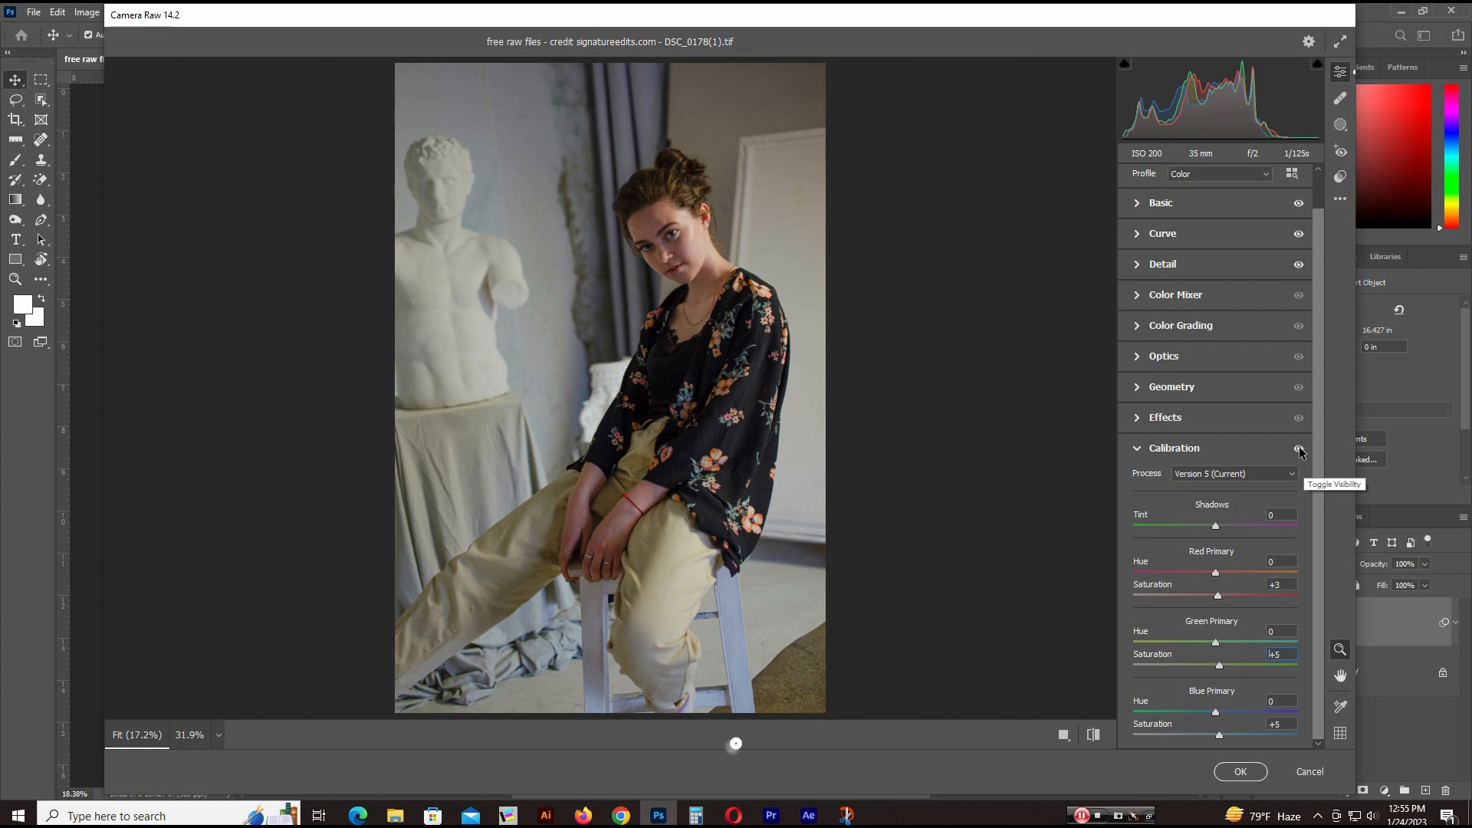
pyautogui.click(1300, 449)
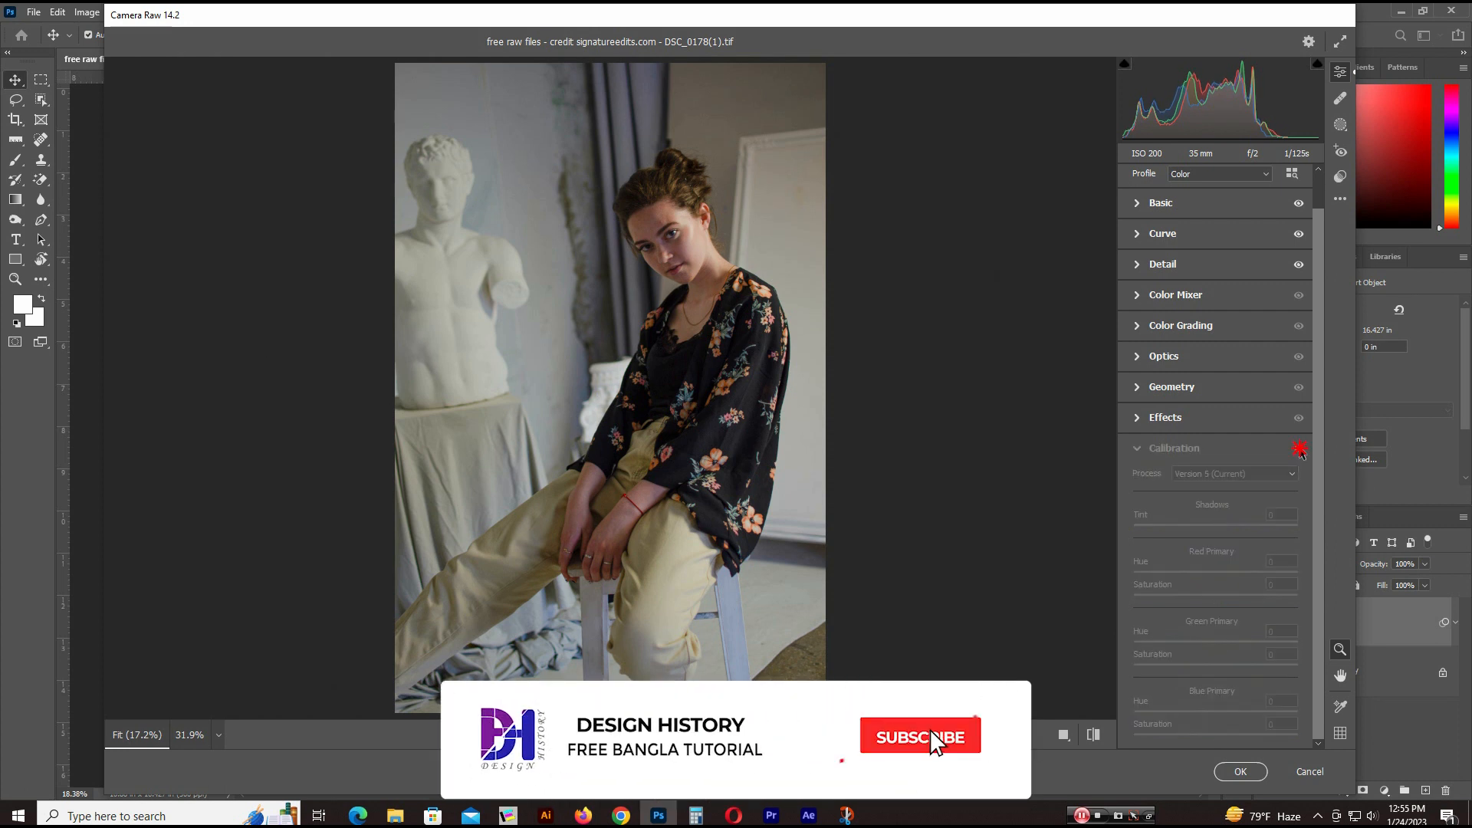
pyautogui.click(1299, 449)
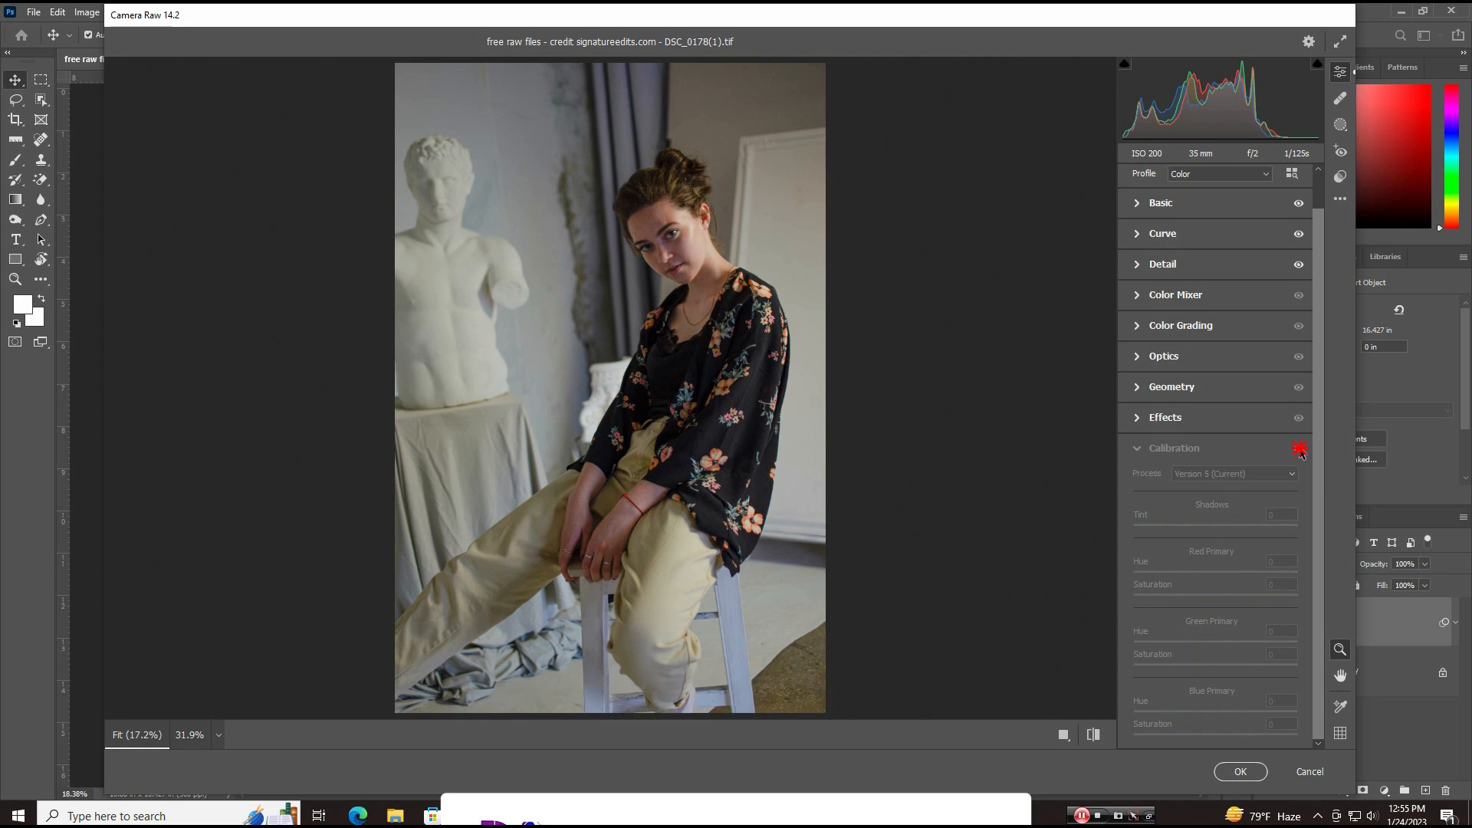
pyautogui.click(1299, 449)
pyautogui.click(1299, 449)
pyautogui.click(1299, 449)
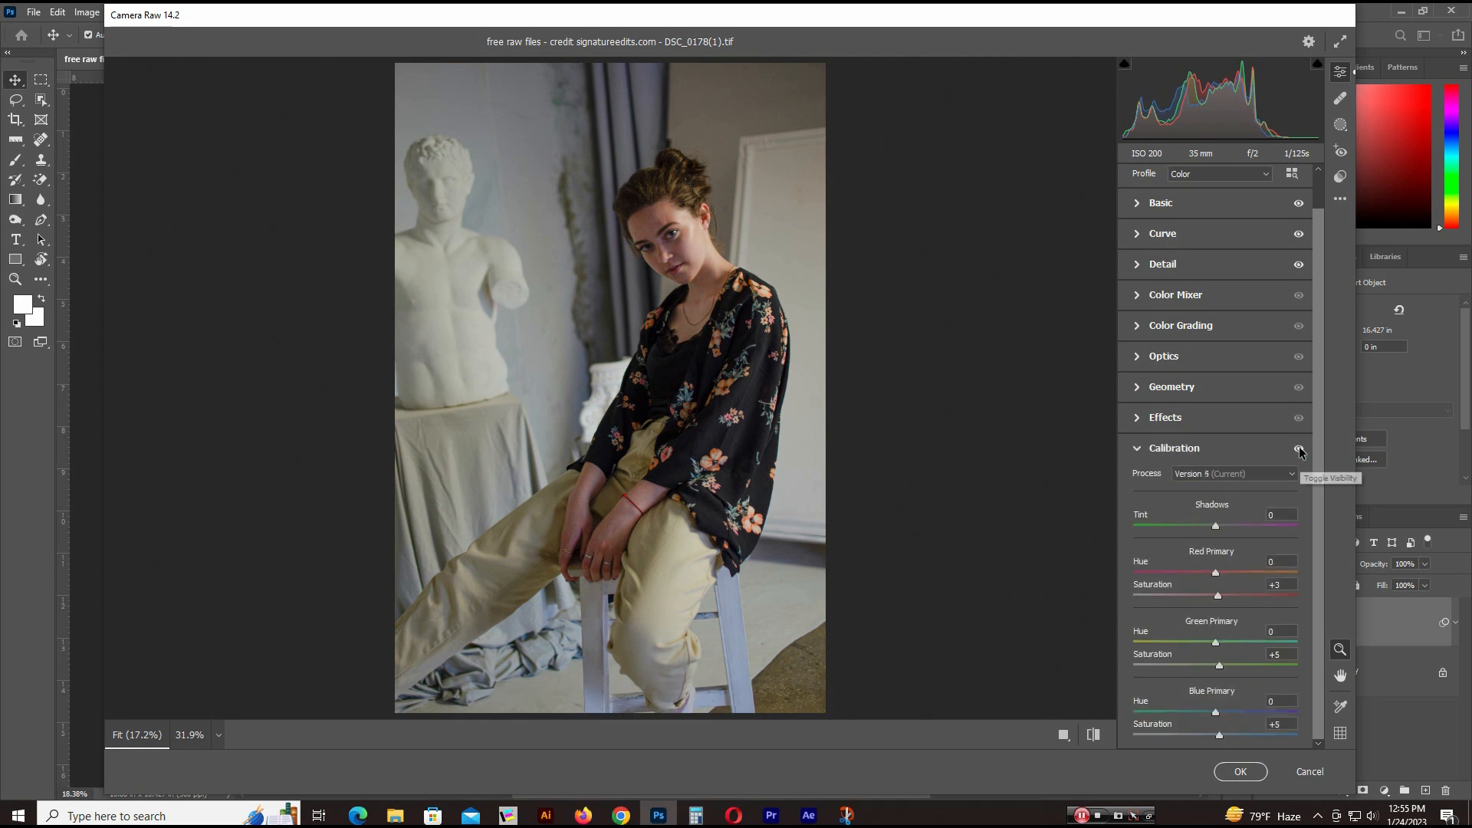
pyautogui.click(1240, 772)
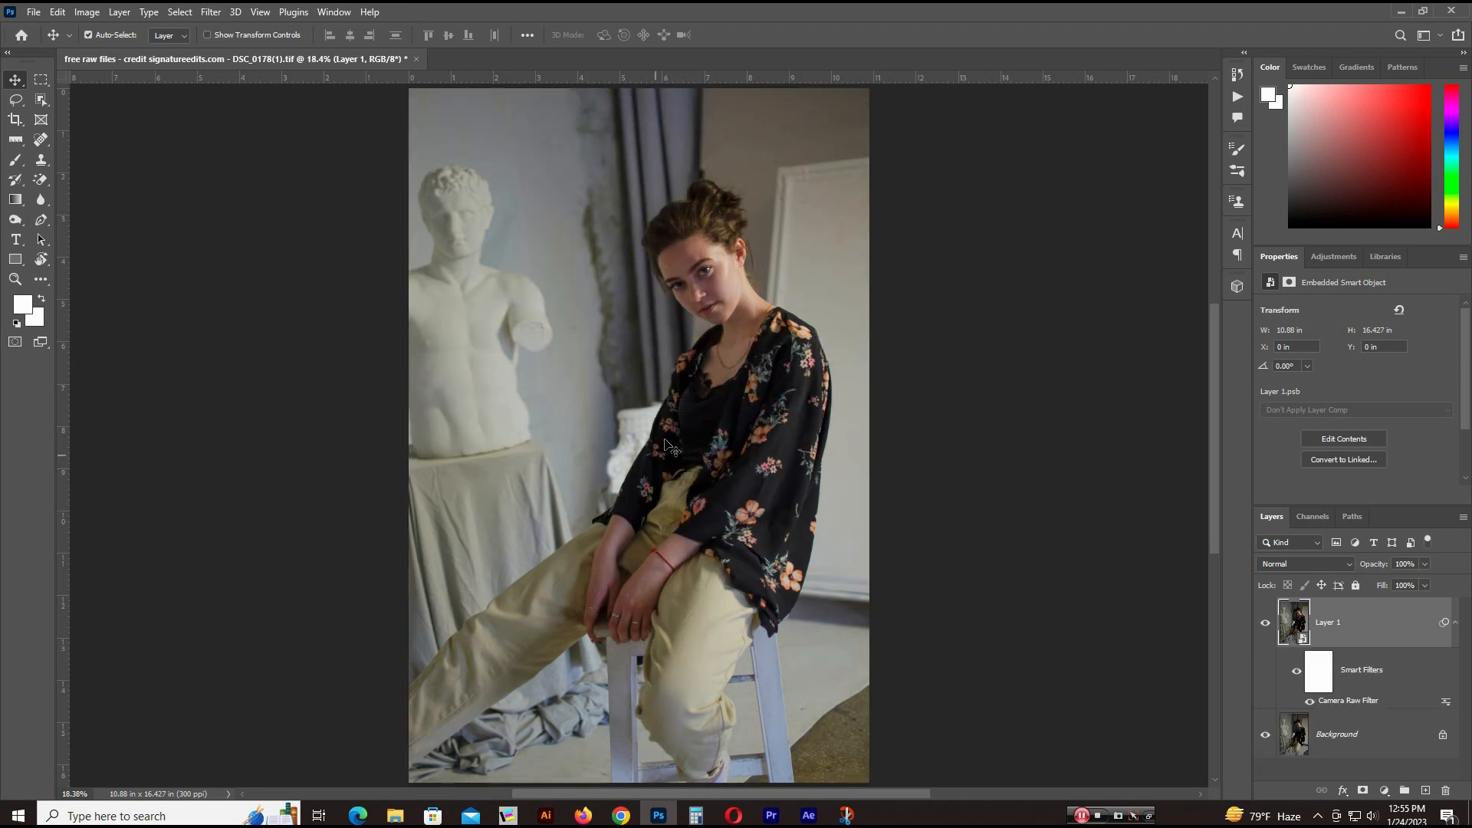
# Add a Color Balance adjustment layer above Layer 1 with midtones Cyan-Red -4, Magenta-Green +1 and Yellow-Blue +17.
pyautogui.moveTo(719, 282); pyautogui.dragTo(794, 341)
pyautogui.moveTo(761, 268); pyautogui.dragTo(758, 330)
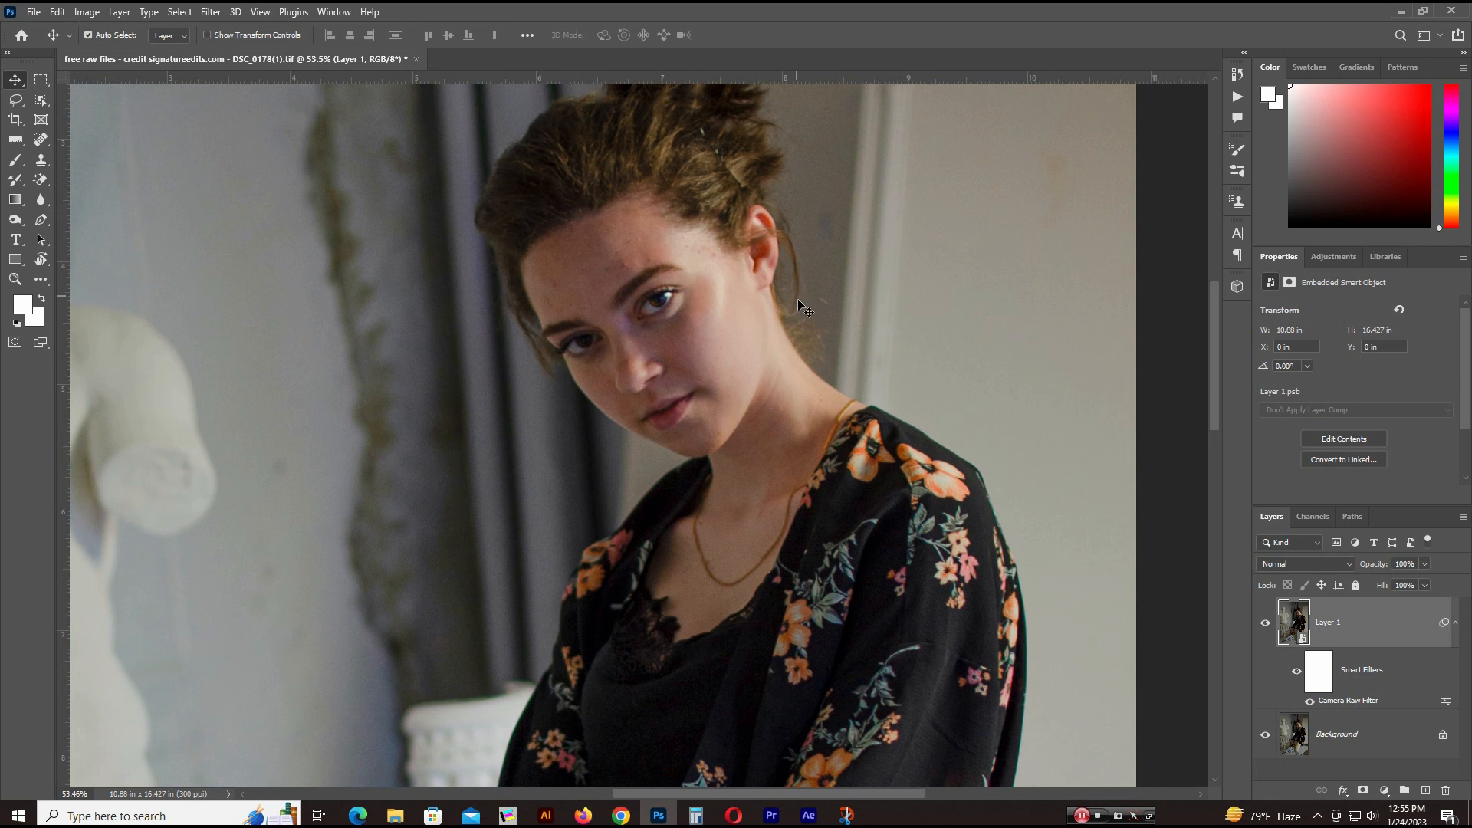
pyautogui.click(1385, 791)
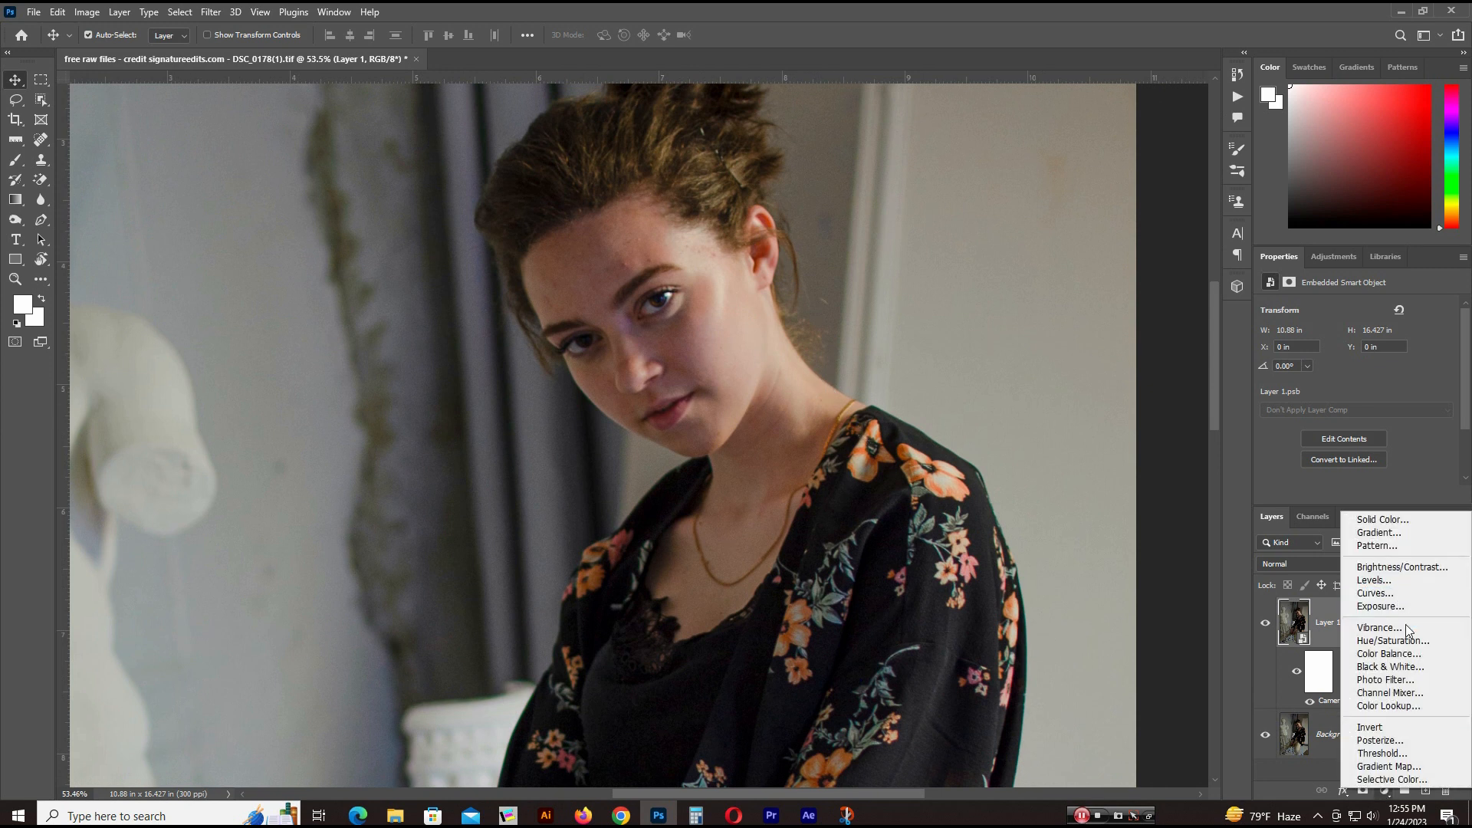
pyautogui.click(1409, 653)
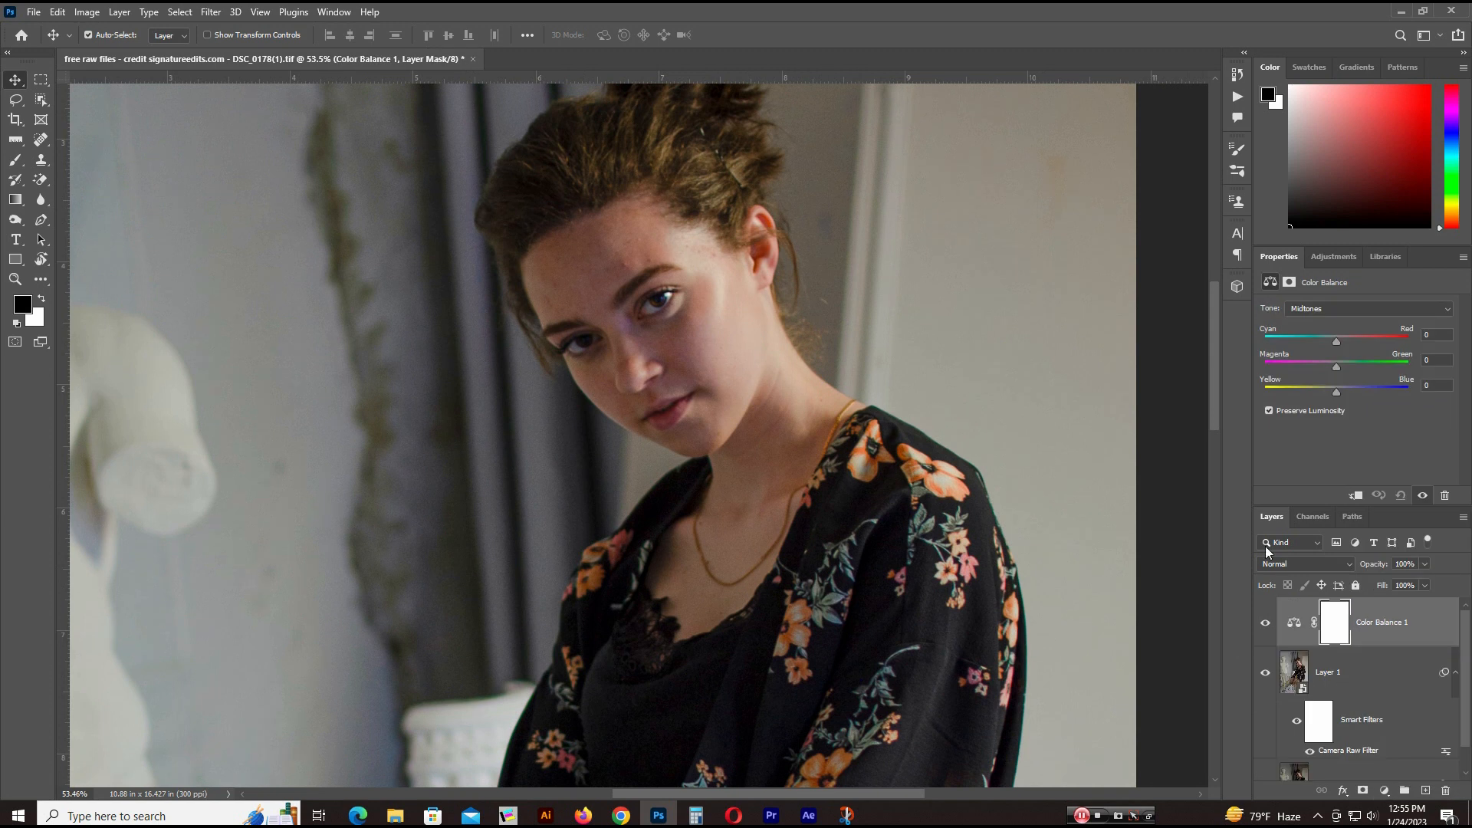
pyautogui.moveTo(1337, 389)
pyautogui.mouseDown()
pyautogui.moveTo(1334, 345)
pyautogui.moveTo(1340, 370)
pyautogui.mouseUp()
pyautogui.moveTo(1338, 371); pyautogui.dragTo(1340, 371)
pyautogui.moveTo(1345, 390); pyautogui.dragTo(1348, 391)
pyautogui.moveTo(1335, 341); pyautogui.dragTo(1336, 344)
pyautogui.moveTo(1340, 363); pyautogui.dragTo(1339, 366)
pyautogui.moveTo(1345, 392); pyautogui.dragTo(1351, 397)
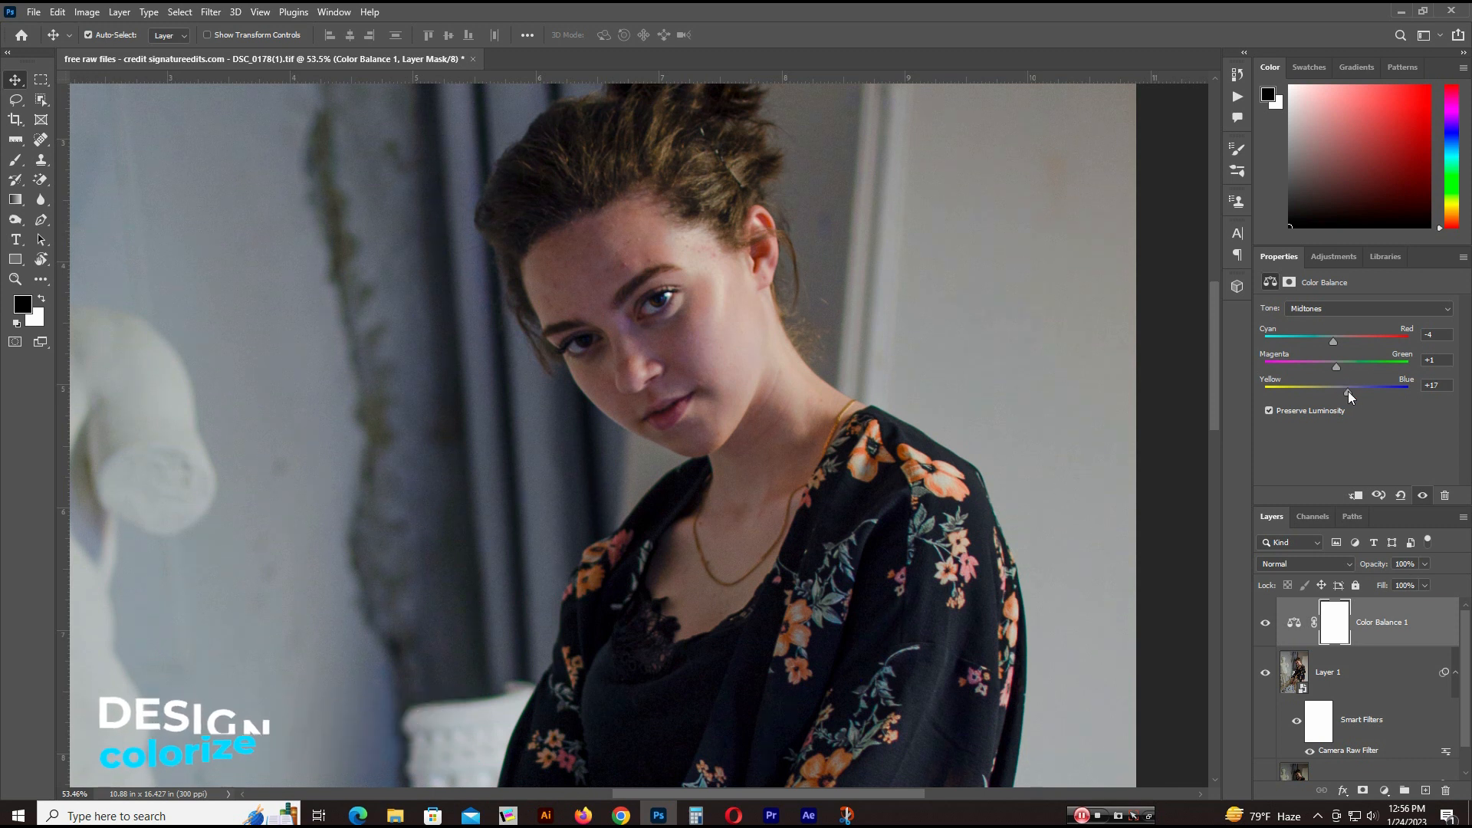
# Compare the photo with the Color Balance layer hidden and shown, both close up and as a whole.
pyautogui.click(1264, 625)
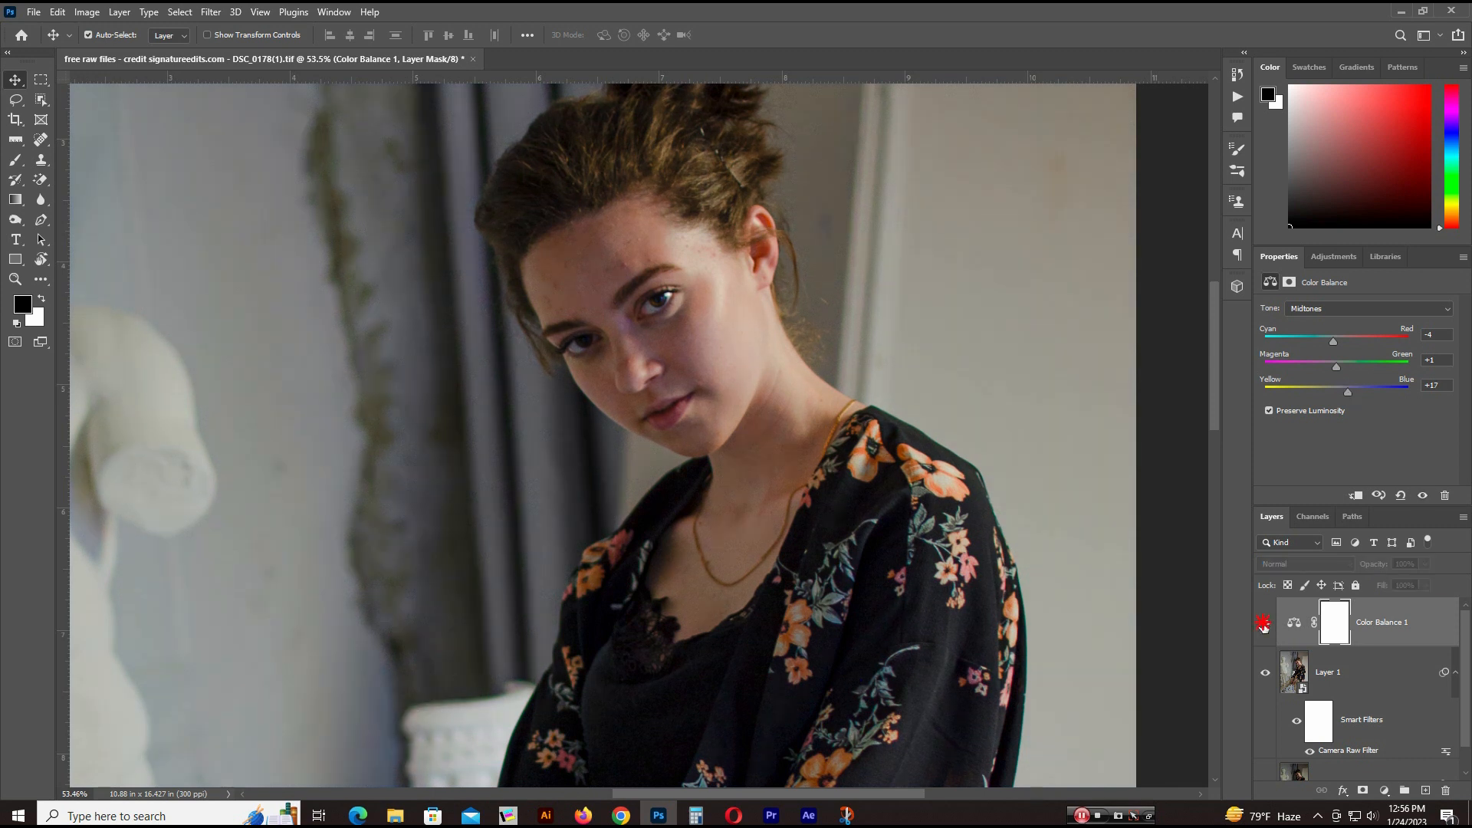
pyautogui.click(1264, 626)
pyautogui.moveTo(814, 402); pyautogui.dragTo(784, 410)
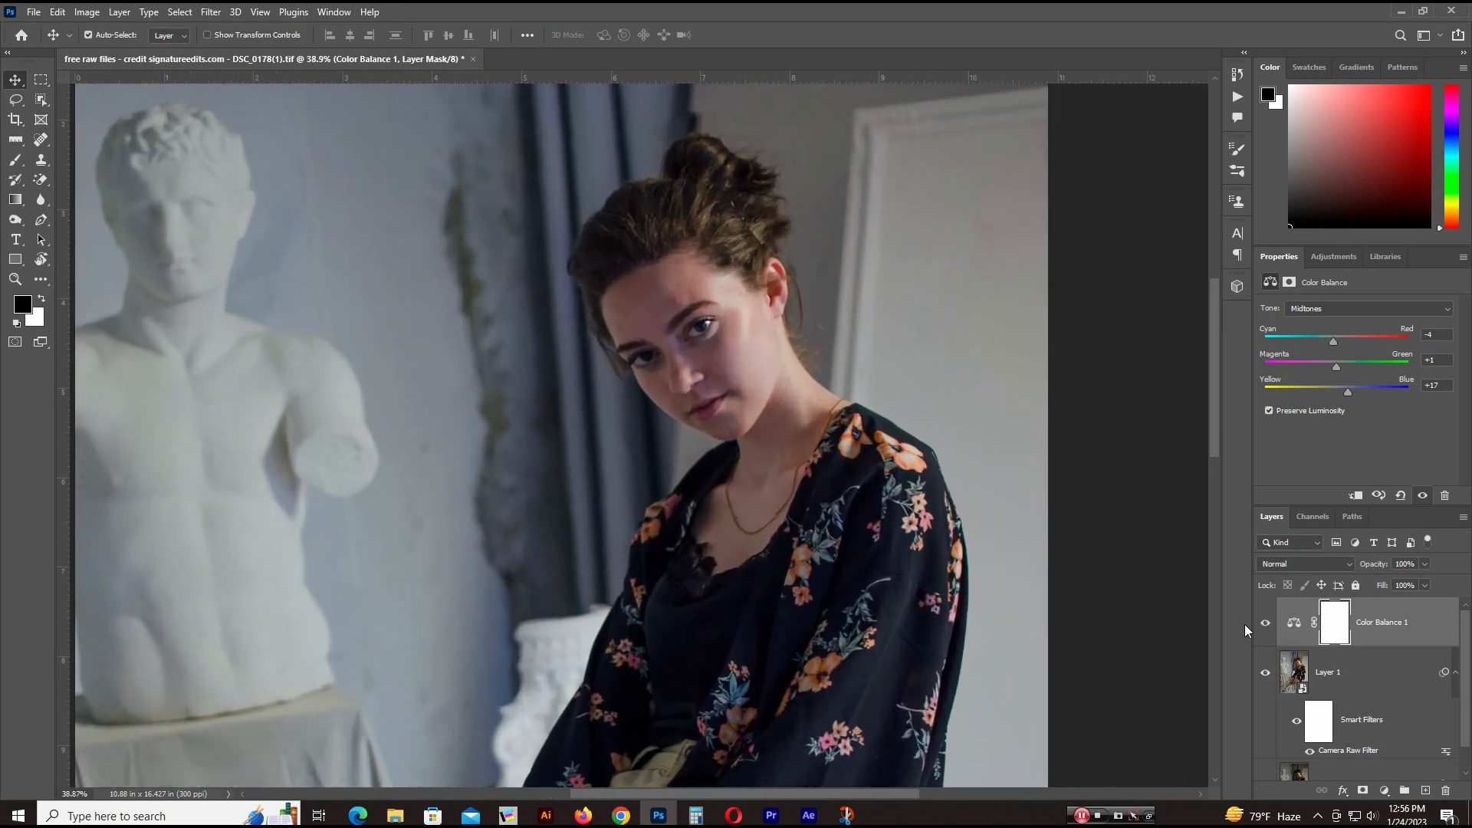
pyautogui.keyDown('ctrl'); pyautogui.click(1267, 625); pyautogui.keyUp('ctrl')
pyautogui.click(1266, 627)
pyautogui.moveTo(899, 475); pyautogui.dragTo(838, 488)
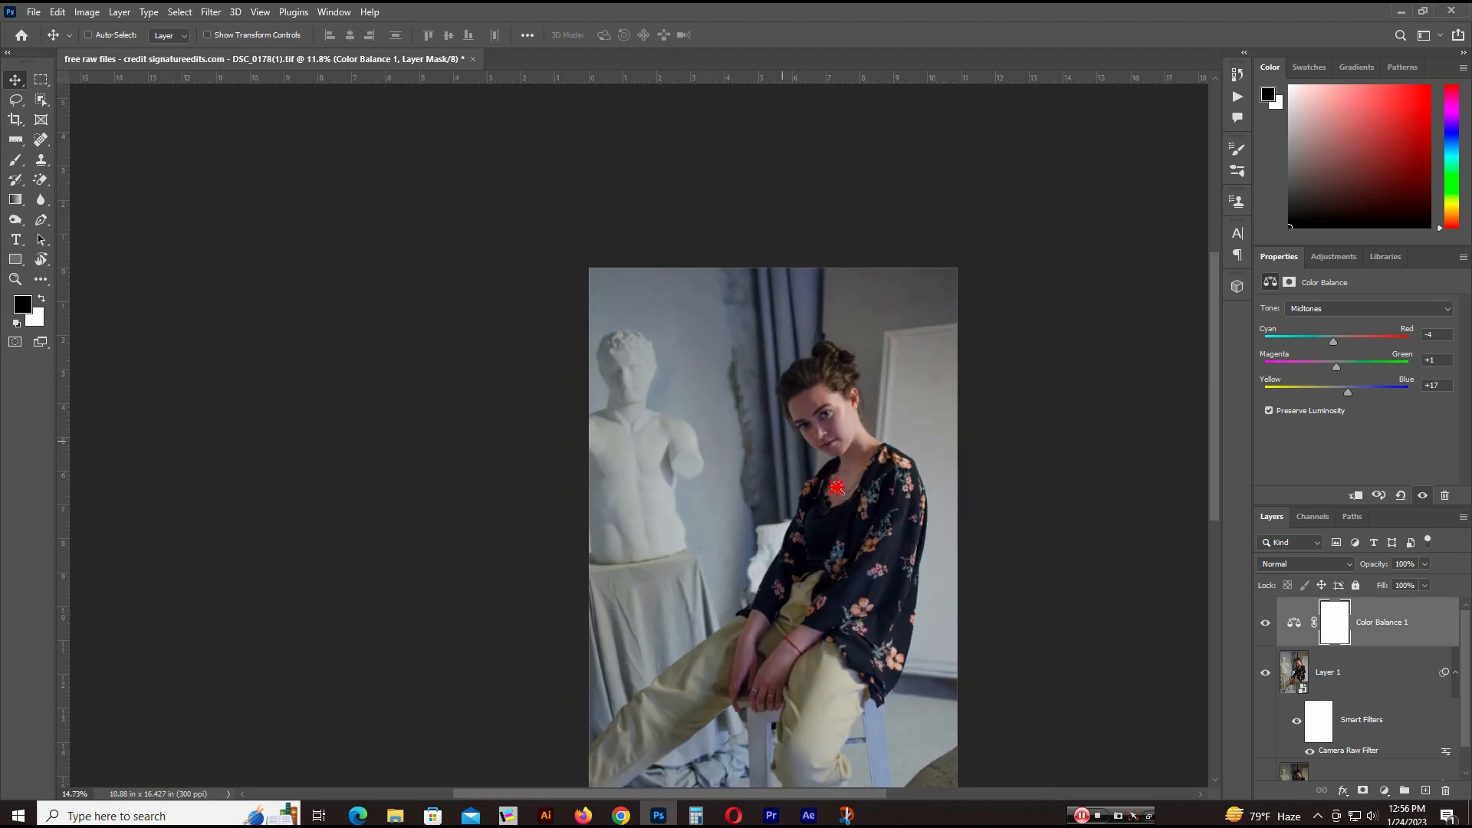
pyautogui.click(1265, 623)
pyautogui.moveTo(885, 524); pyautogui.dragTo(861, 448)
pyautogui.click(1263, 625)
pyautogui.click(1263, 625)
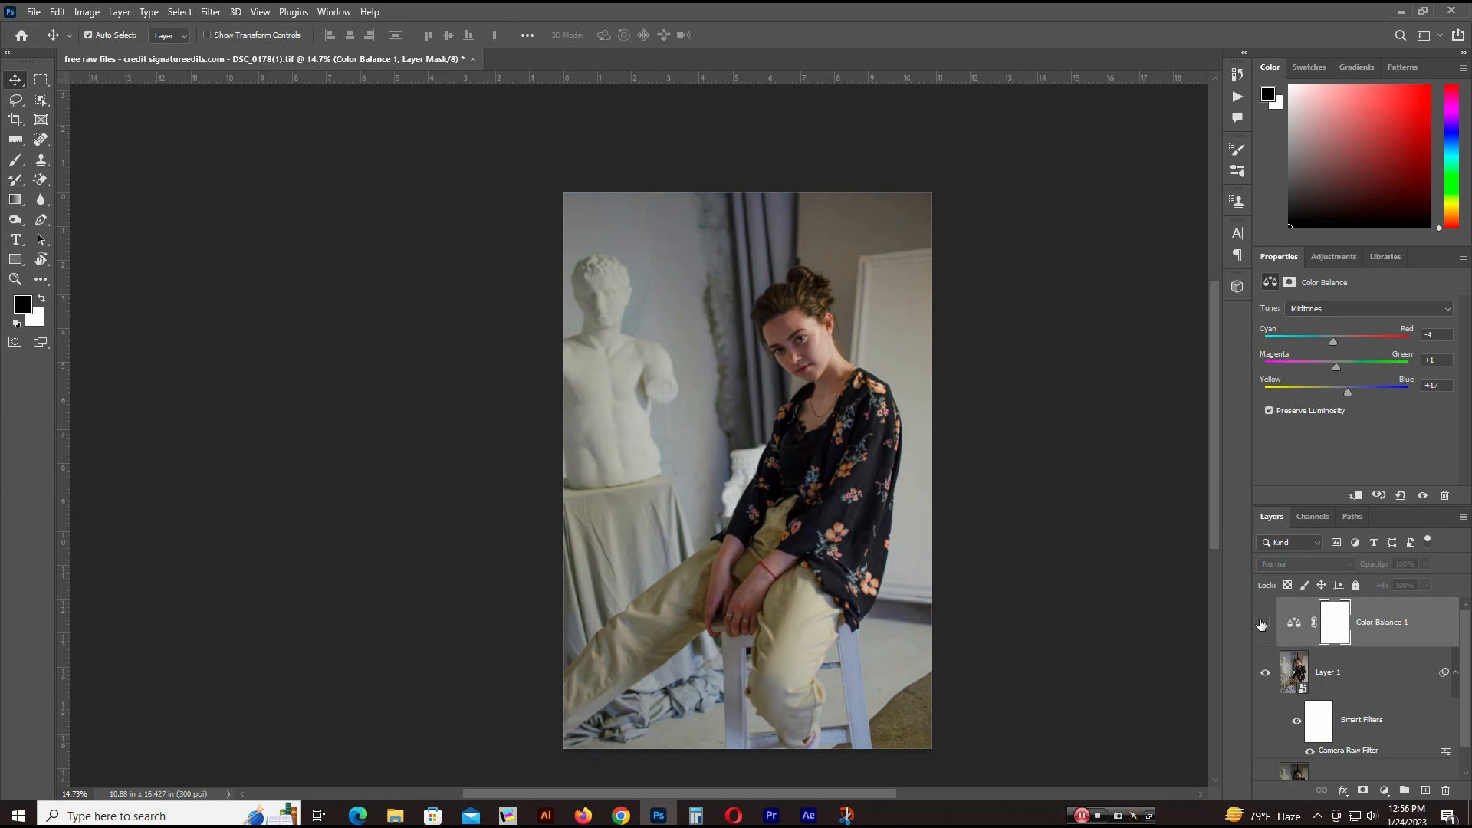
pyautogui.click(1265, 624)
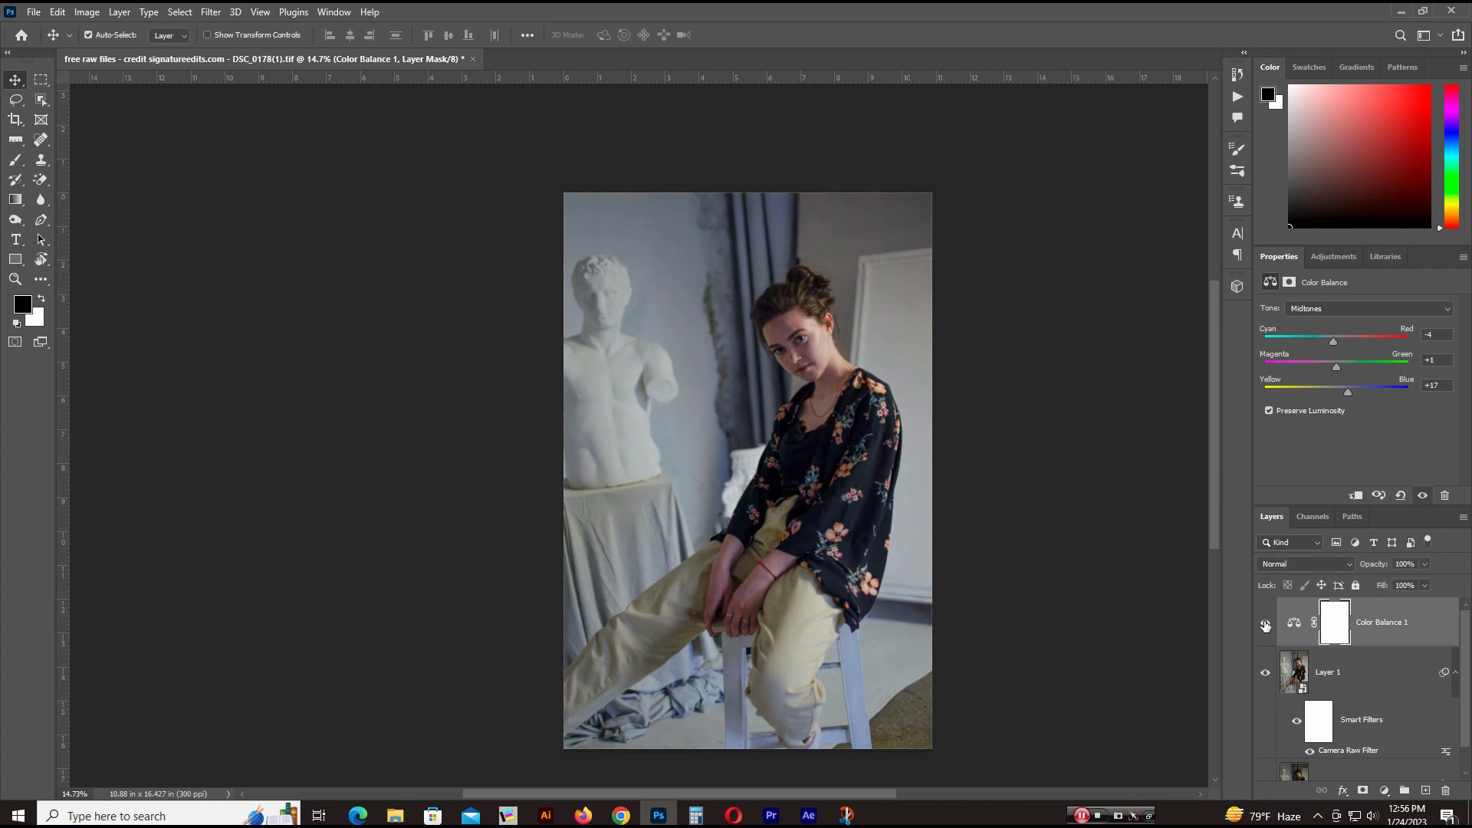
# Narrow the Color Balance layer's Blend If ranges for This Layer and Underlying Layer, splitting the sliders for soft transitions.
pyautogui.click(1440, 630)
pyautogui.doubleClick(1440, 625)
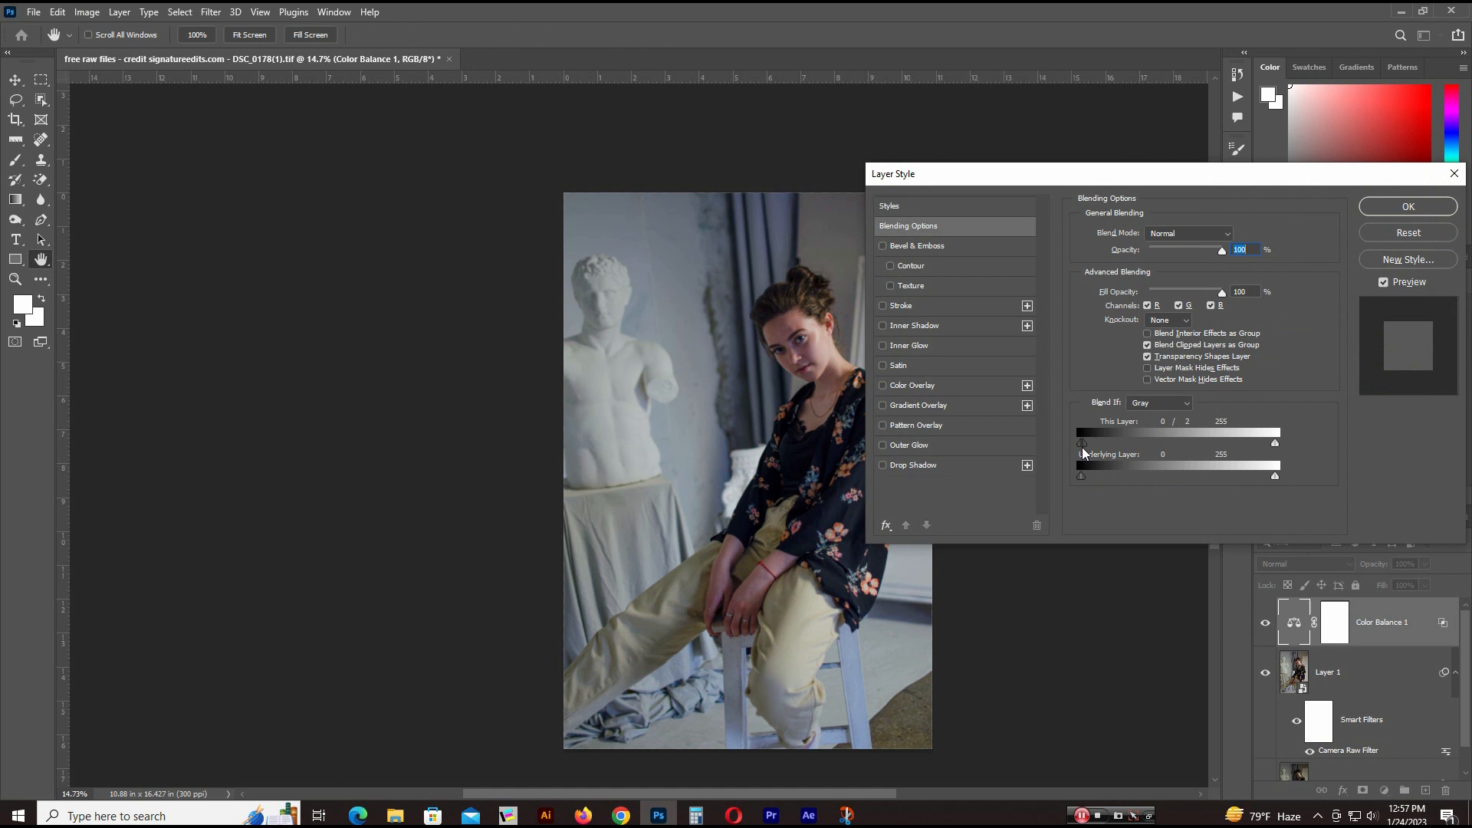
pyautogui.moveTo(1085, 444); pyautogui.dragTo(1152, 448)
pyautogui.moveTo(1275, 443); pyautogui.dragTo(1225, 445)
pyautogui.press('alt')
pyautogui.moveTo(1081, 476); pyautogui.dragTo(1110, 477)
pyautogui.press('alt')
pyautogui.moveTo(1275, 477); pyautogui.dragTo(1227, 476)
pyautogui.click(1408, 206)
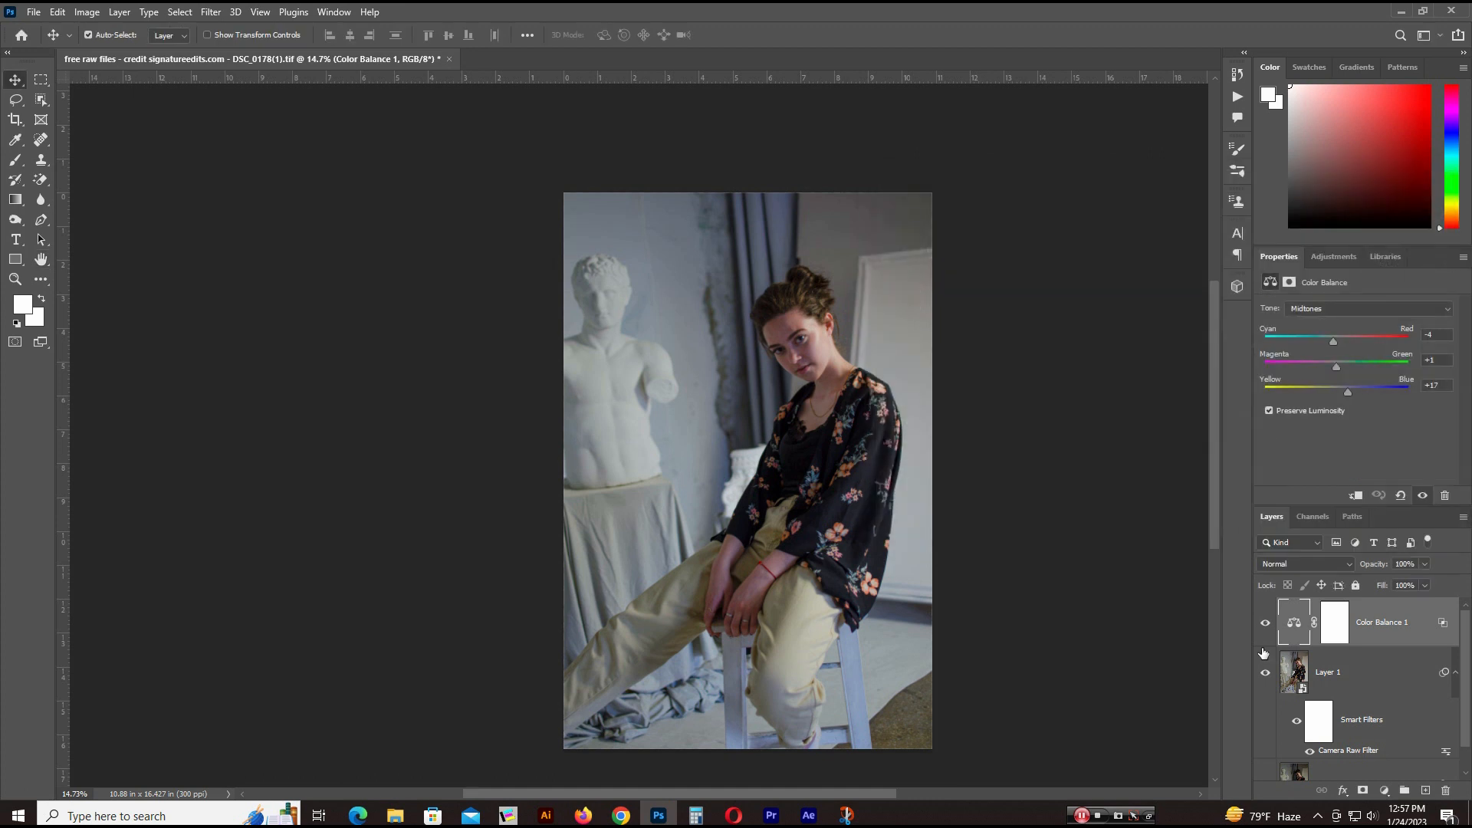
# Check the Color Balance layer's blended effect on the photo and set its opacity to 50%.
pyautogui.click(1266, 626)
pyautogui.click(1266, 626)
pyautogui.click(1266, 626)
pyautogui.click(1266, 627)
pyautogui.click(1266, 627)
pyautogui.click(1266, 626)
pyautogui.click(1378, 564)
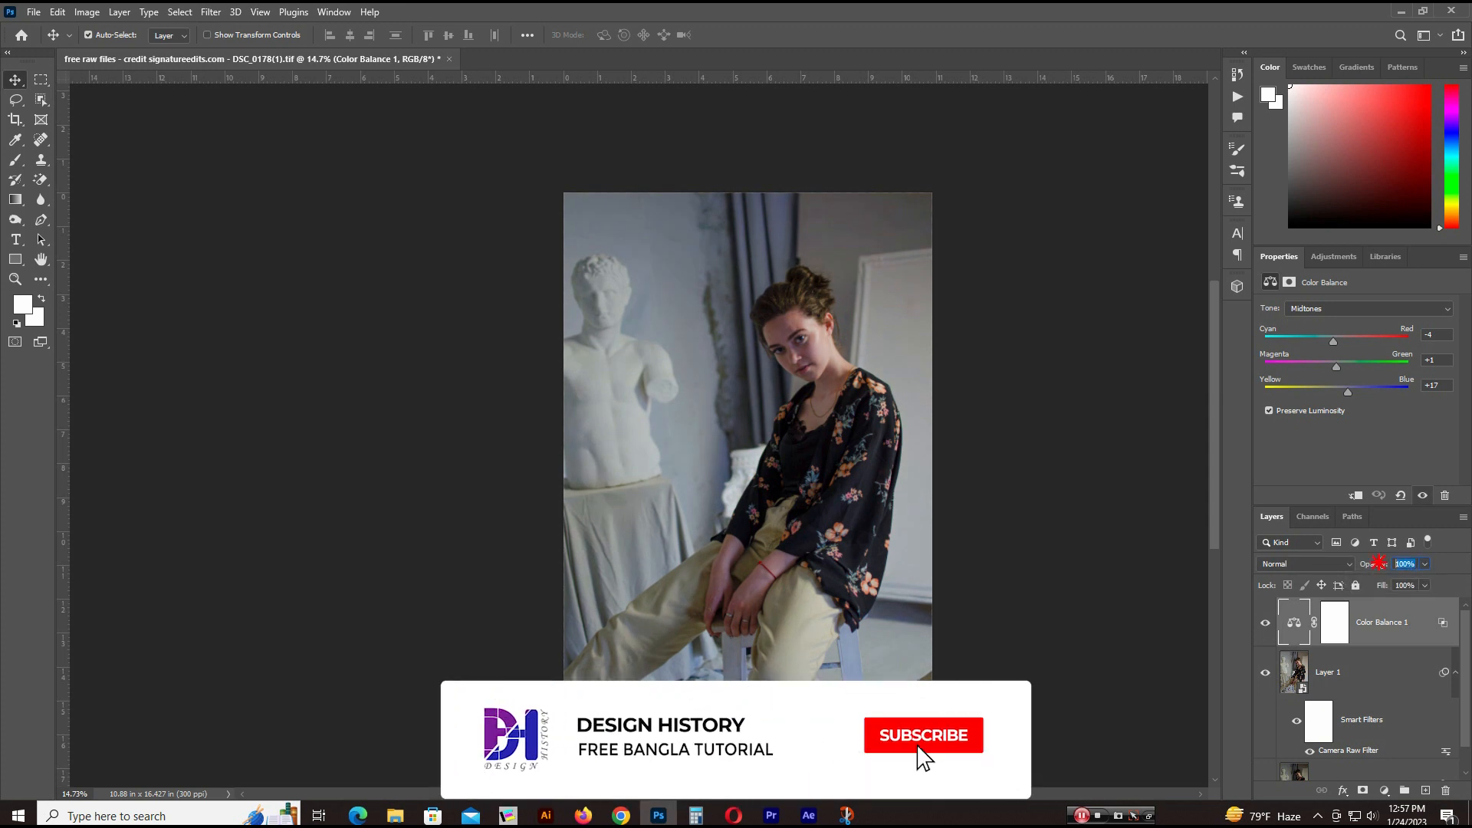
pyautogui.write('50')
pyautogui.press('Return')
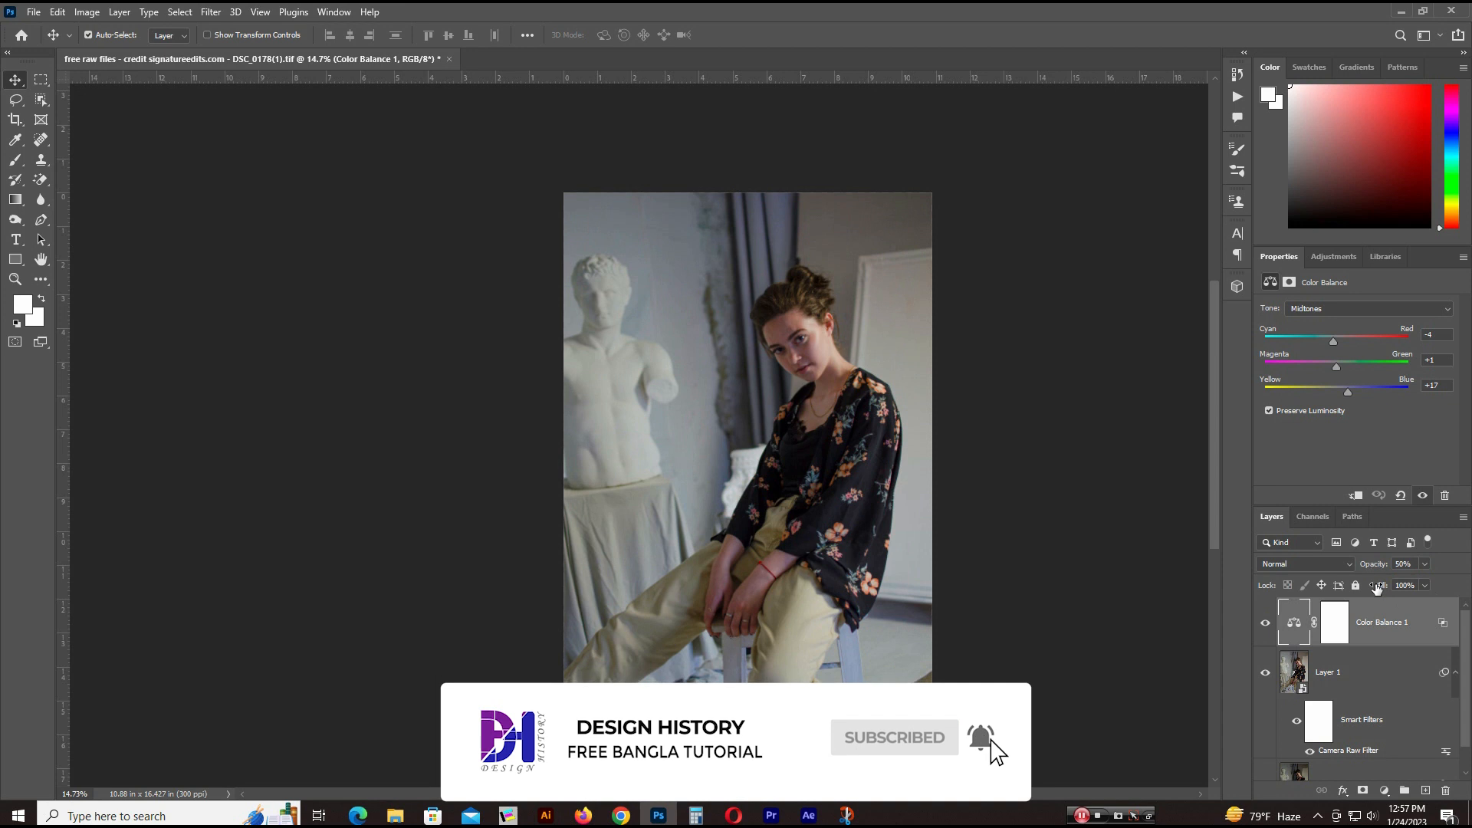
# Compare the photo with and without the Color Balance layer at 50% opacity and fit the whole photo in view.
pyautogui.click(1266, 623)
pyautogui.click(1266, 623)
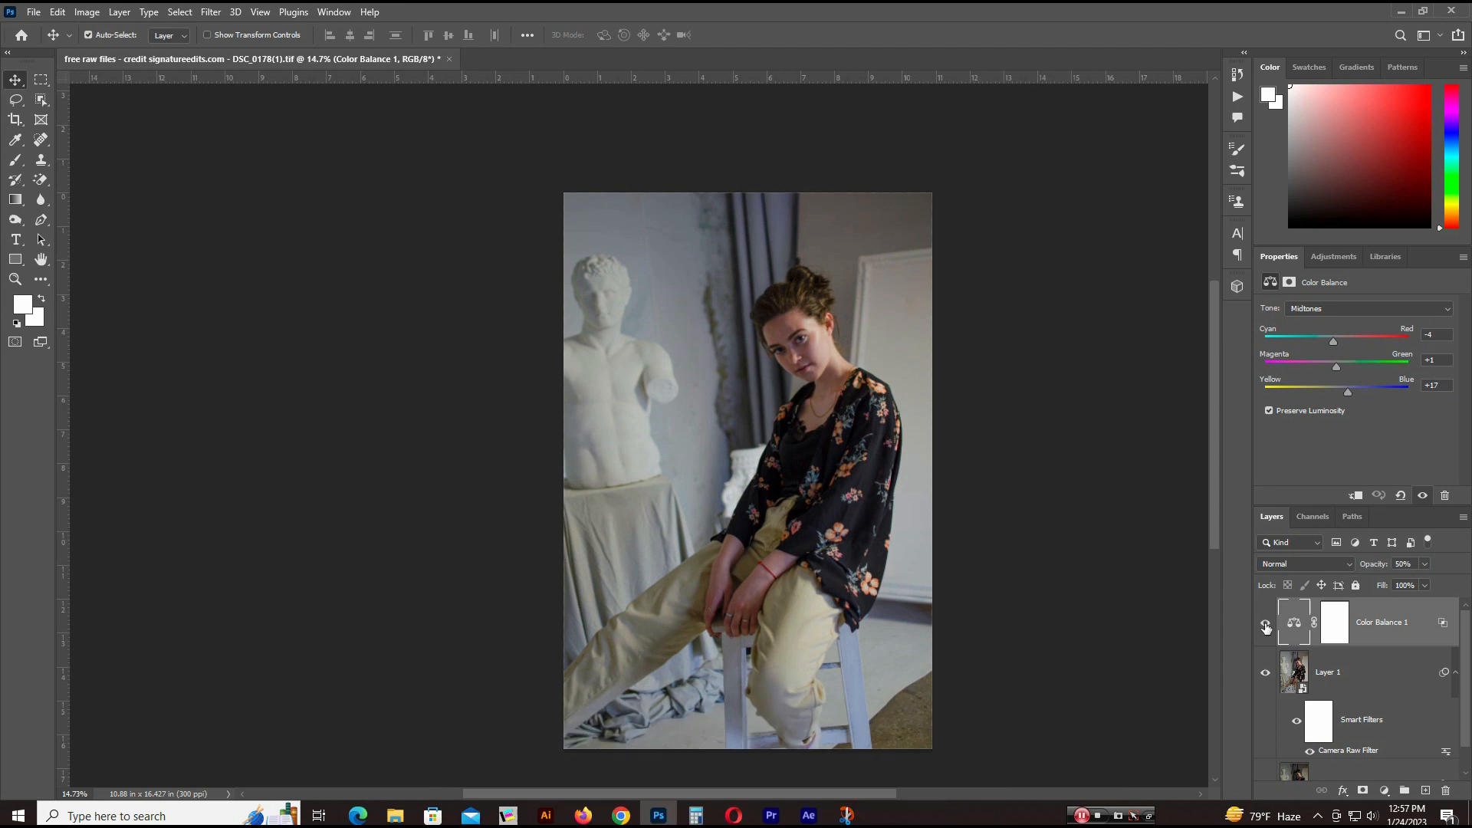
pyautogui.click(1266, 623)
pyautogui.click(1266, 623)
pyautogui.click(1267, 624)
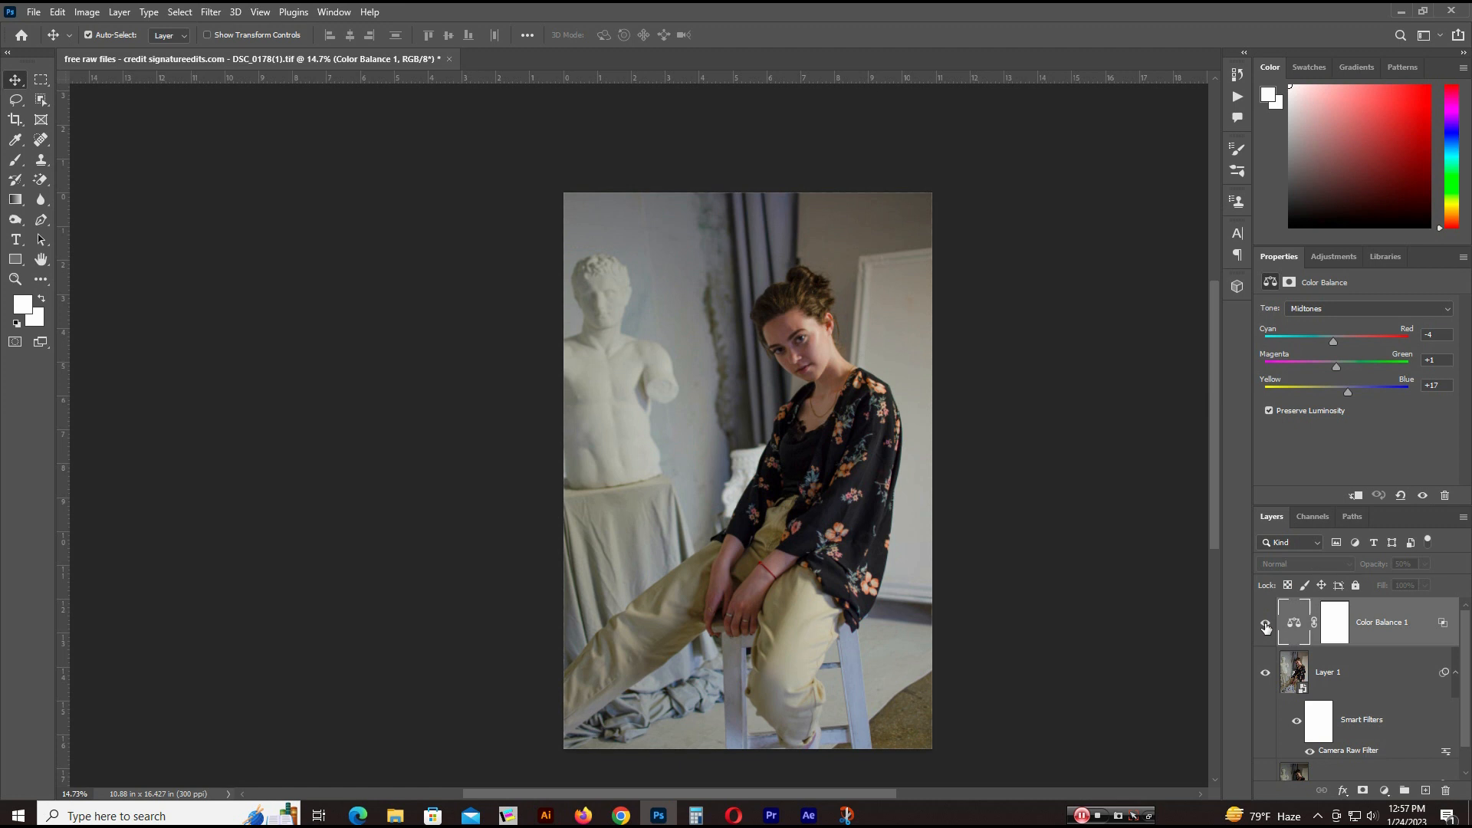
pyautogui.click(1266, 624)
pyautogui.click(1266, 623)
pyautogui.click(1266, 623)
pyautogui.click(1267, 624)
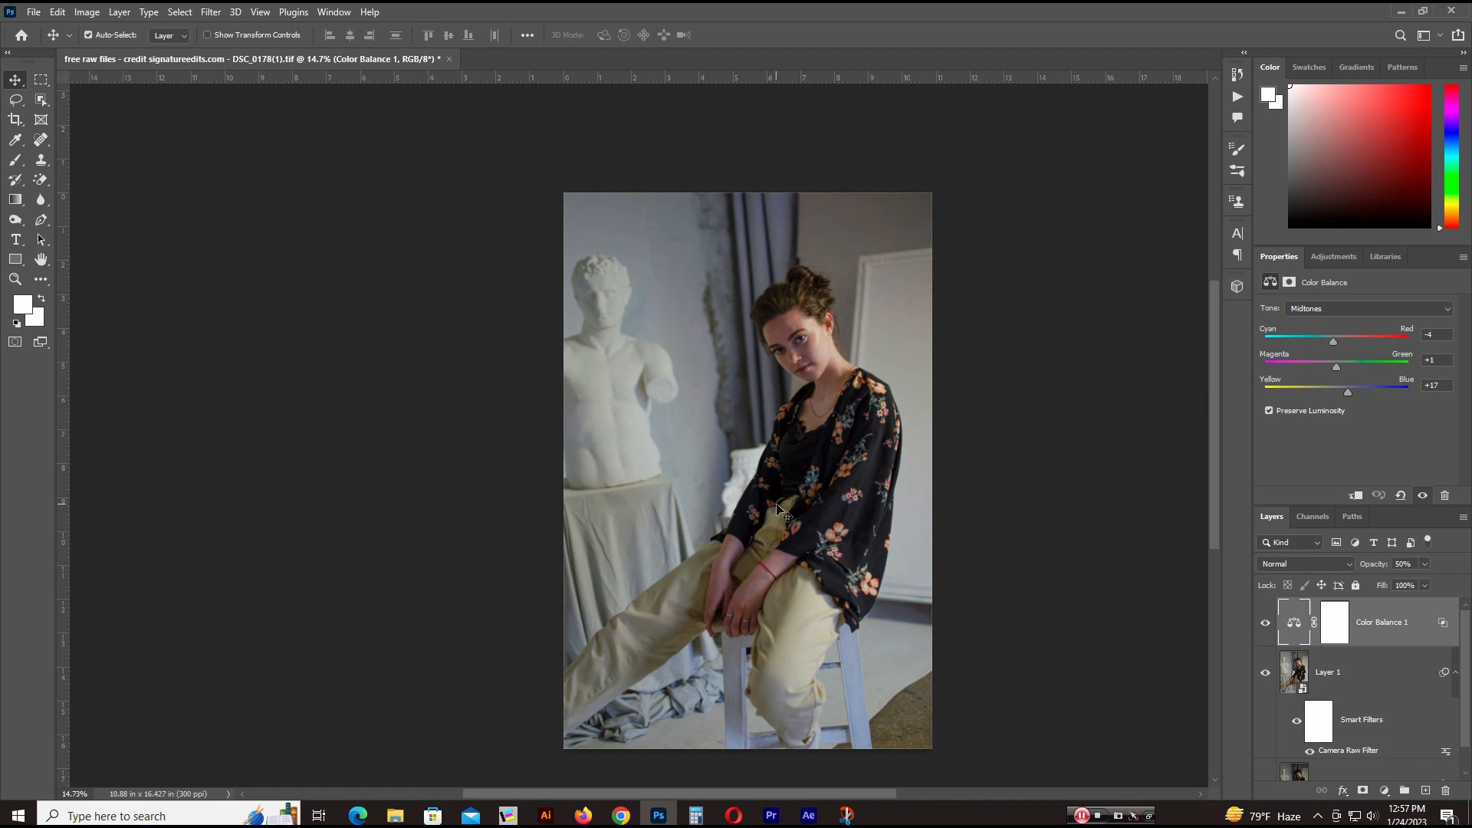
pyautogui.hotkey('ctrl', '0')
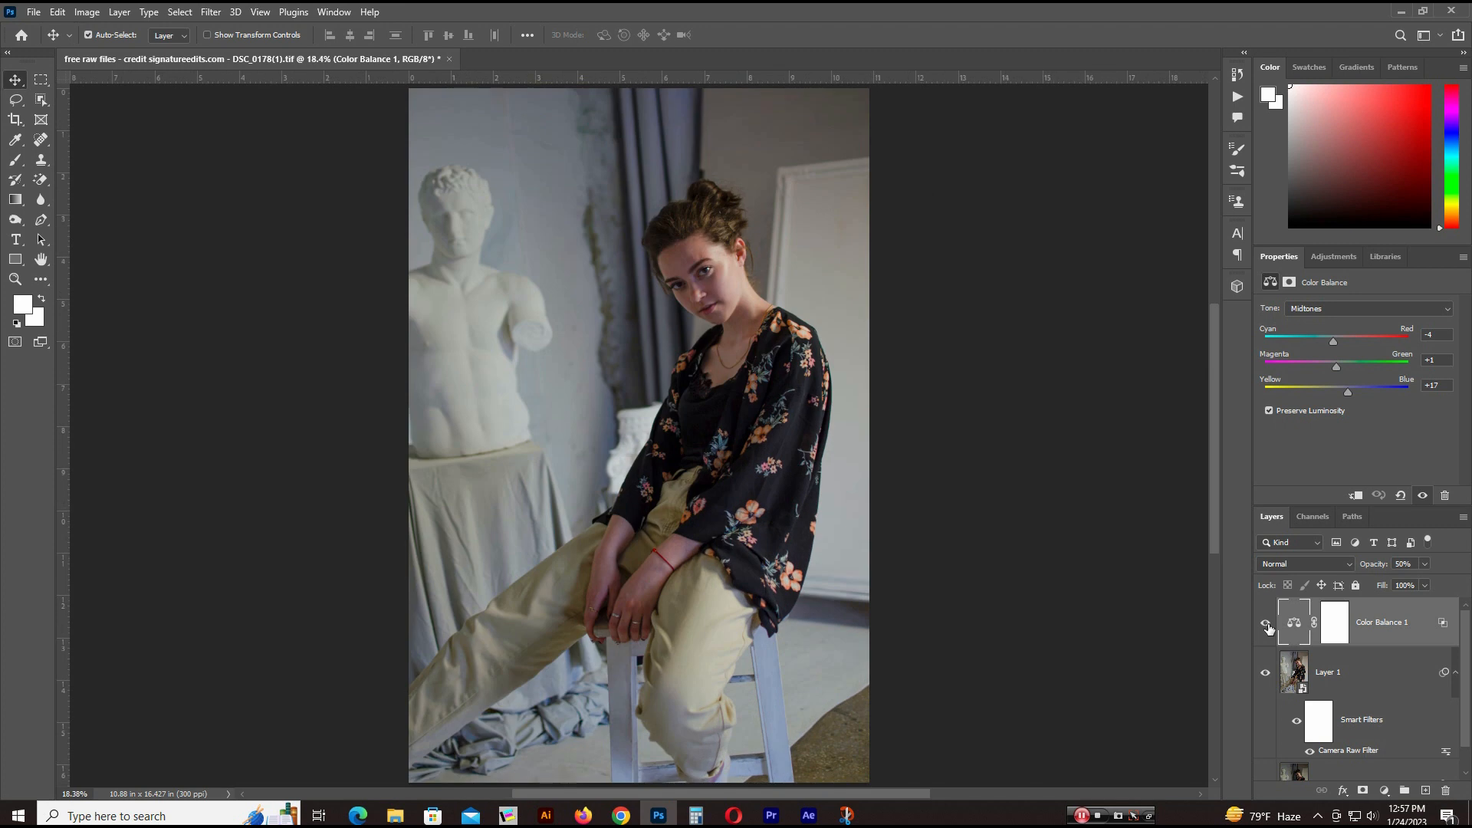
# Open the Reduce Noise filter for the Layer 1 smart object with the statue's face visible in close-up.
pyautogui.click(1348, 679)
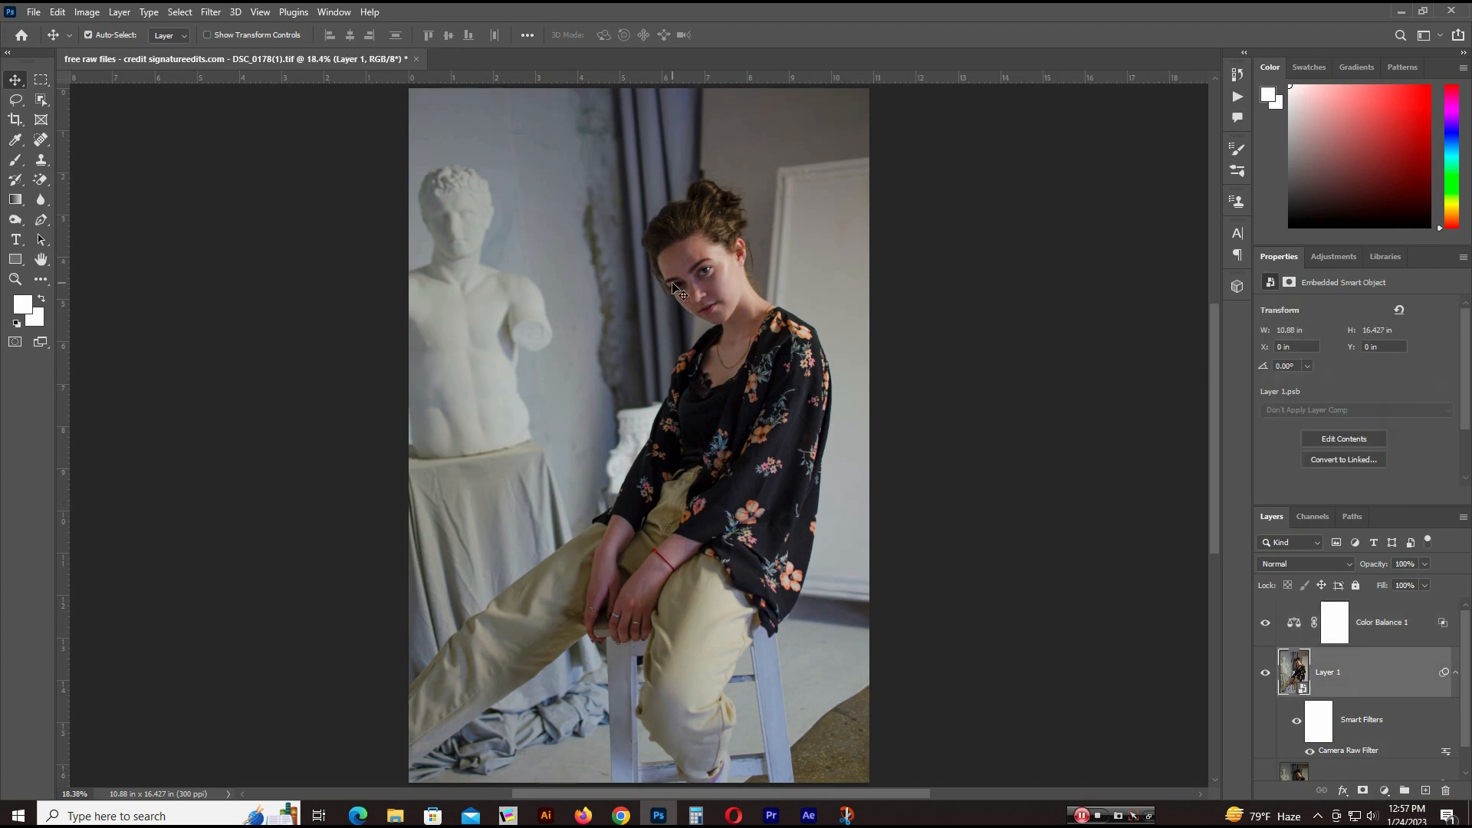
pyautogui.moveTo(674, 270); pyautogui.dragTo(796, 516)
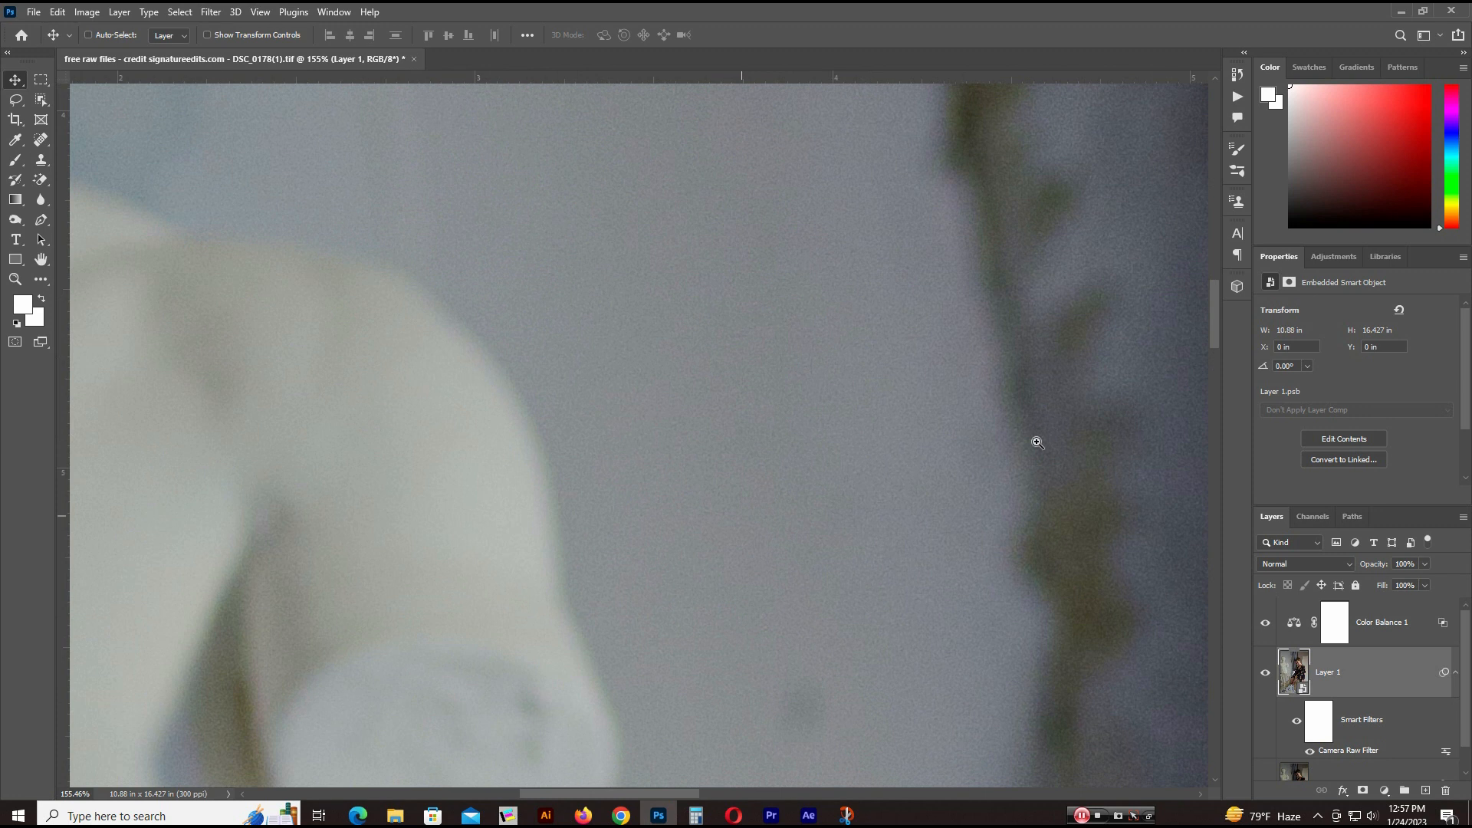
pyautogui.moveTo(1037, 441); pyautogui.dragTo(492, 509)
pyautogui.moveTo(452, 453); pyautogui.dragTo(690, 414)
pyautogui.moveTo(418, 405); pyautogui.dragTo(542, 538)
pyautogui.moveTo(543, 229); pyautogui.dragTo(553, 509)
pyautogui.moveTo(620, 189); pyautogui.dragTo(555, 391)
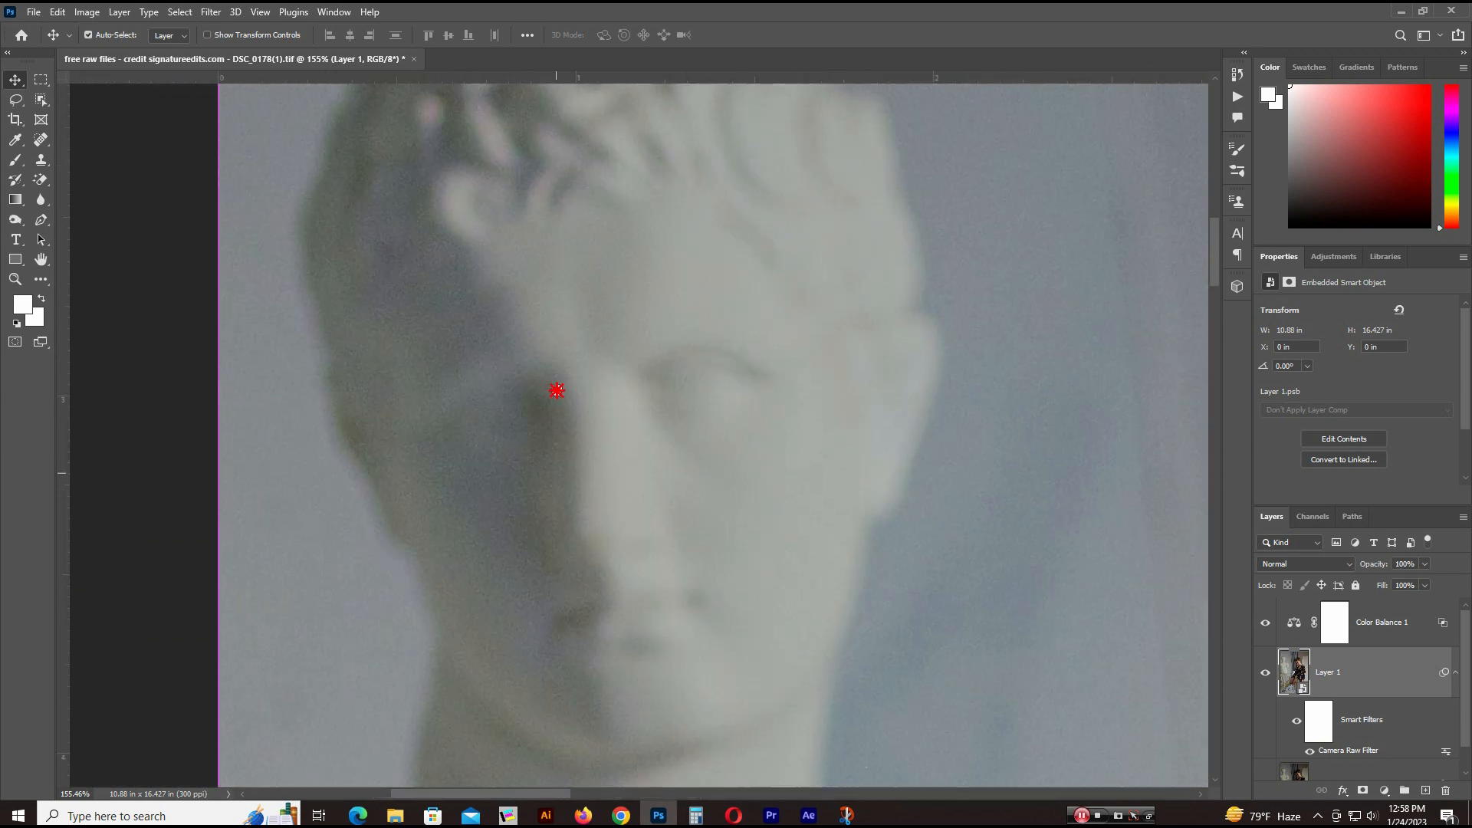
pyautogui.click(211, 11)
pyautogui.moveTo(246, 257)
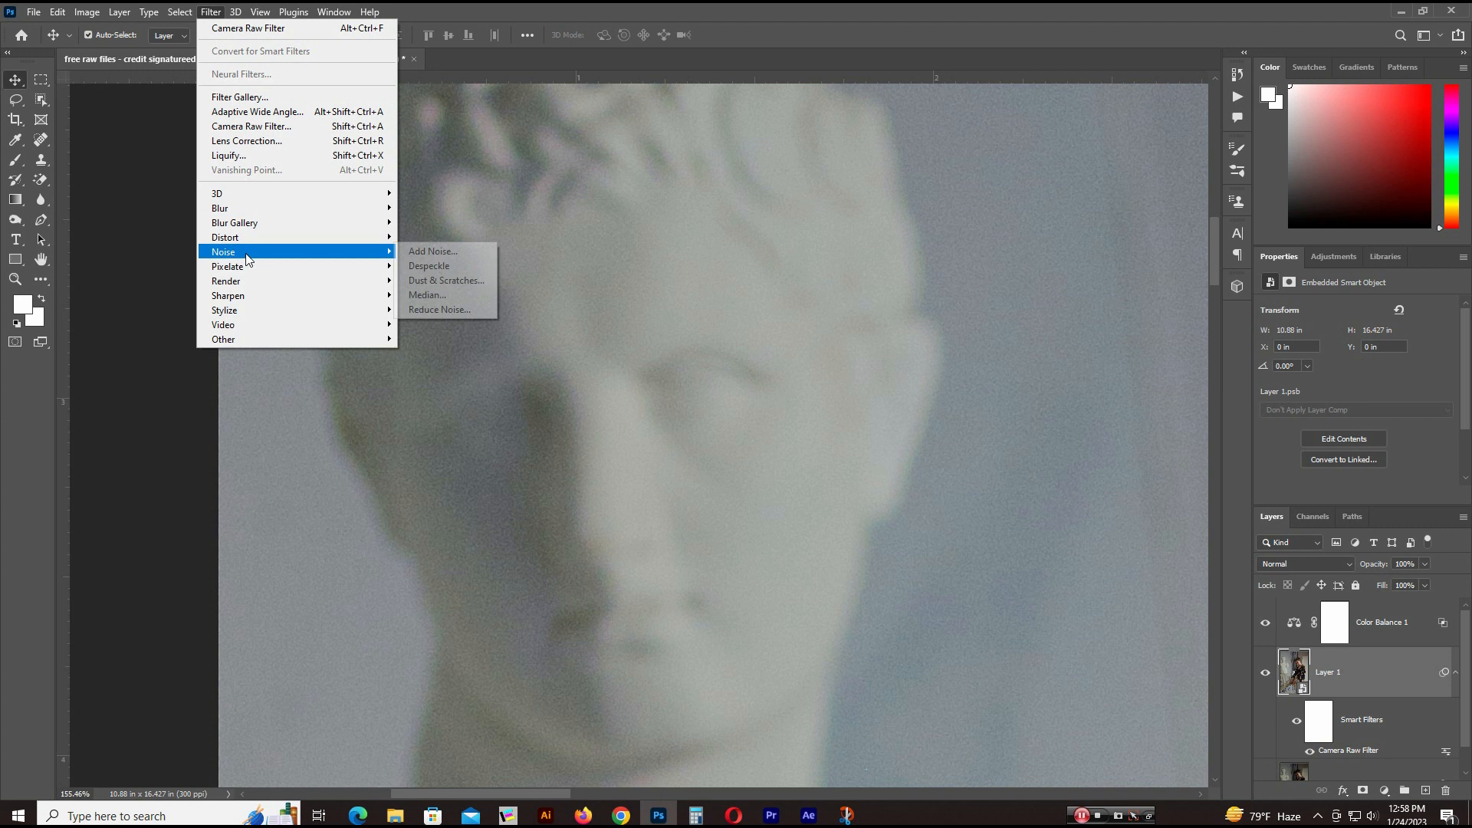
pyautogui.click(460, 310)
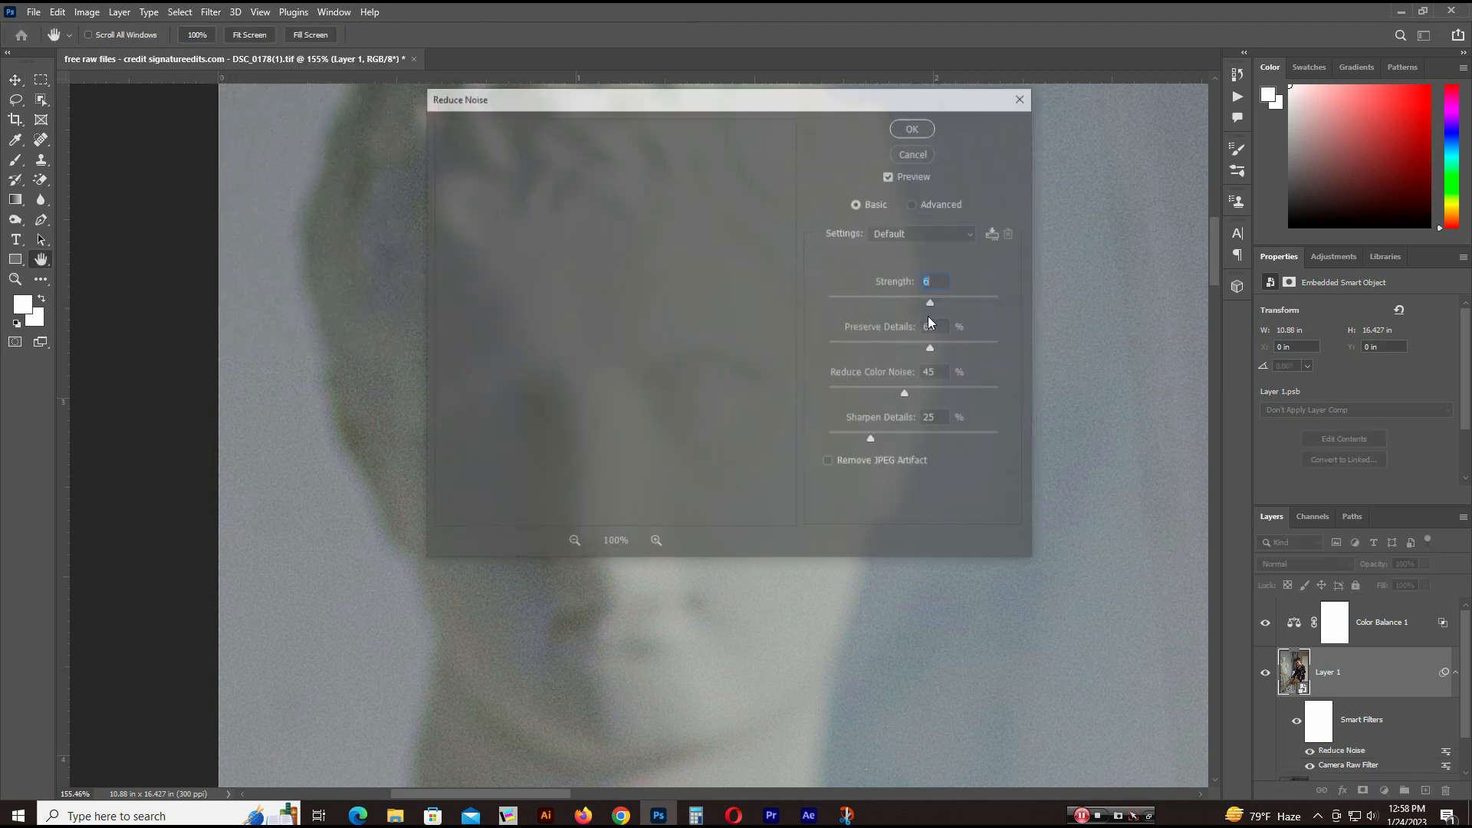
pyautogui.moveTo(790, 97); pyautogui.dragTo(1105, 116)
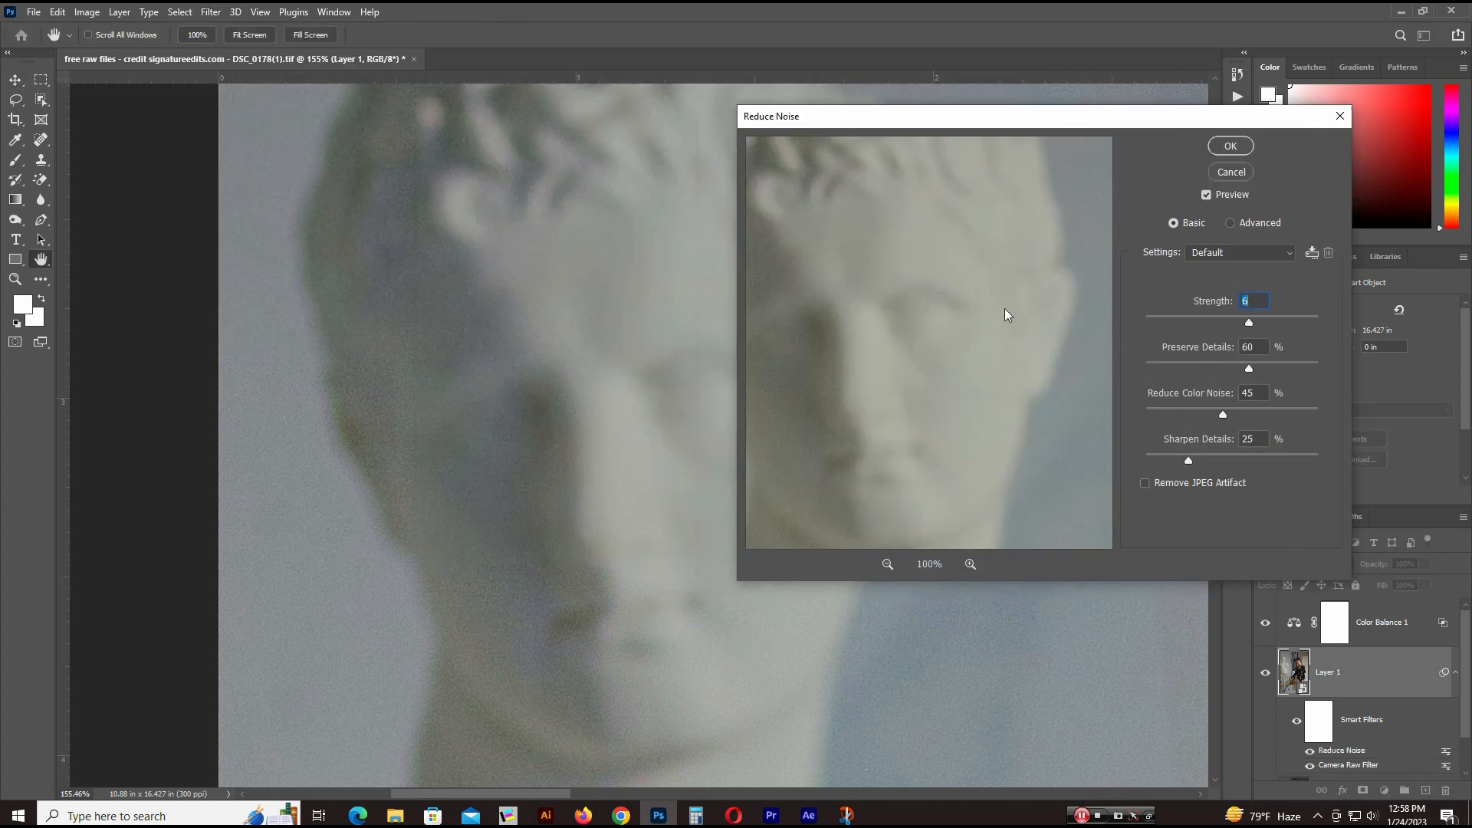
# Set Sharpen Details to 0%, use low Strength, Preserve Details and Reduce Color Noise values, and apply the Reduce Noise filter.
pyautogui.moveTo(1249, 369); pyautogui.dragTo(1158, 318)
pyautogui.click(1135, 414)
pyautogui.click(1149, 458)
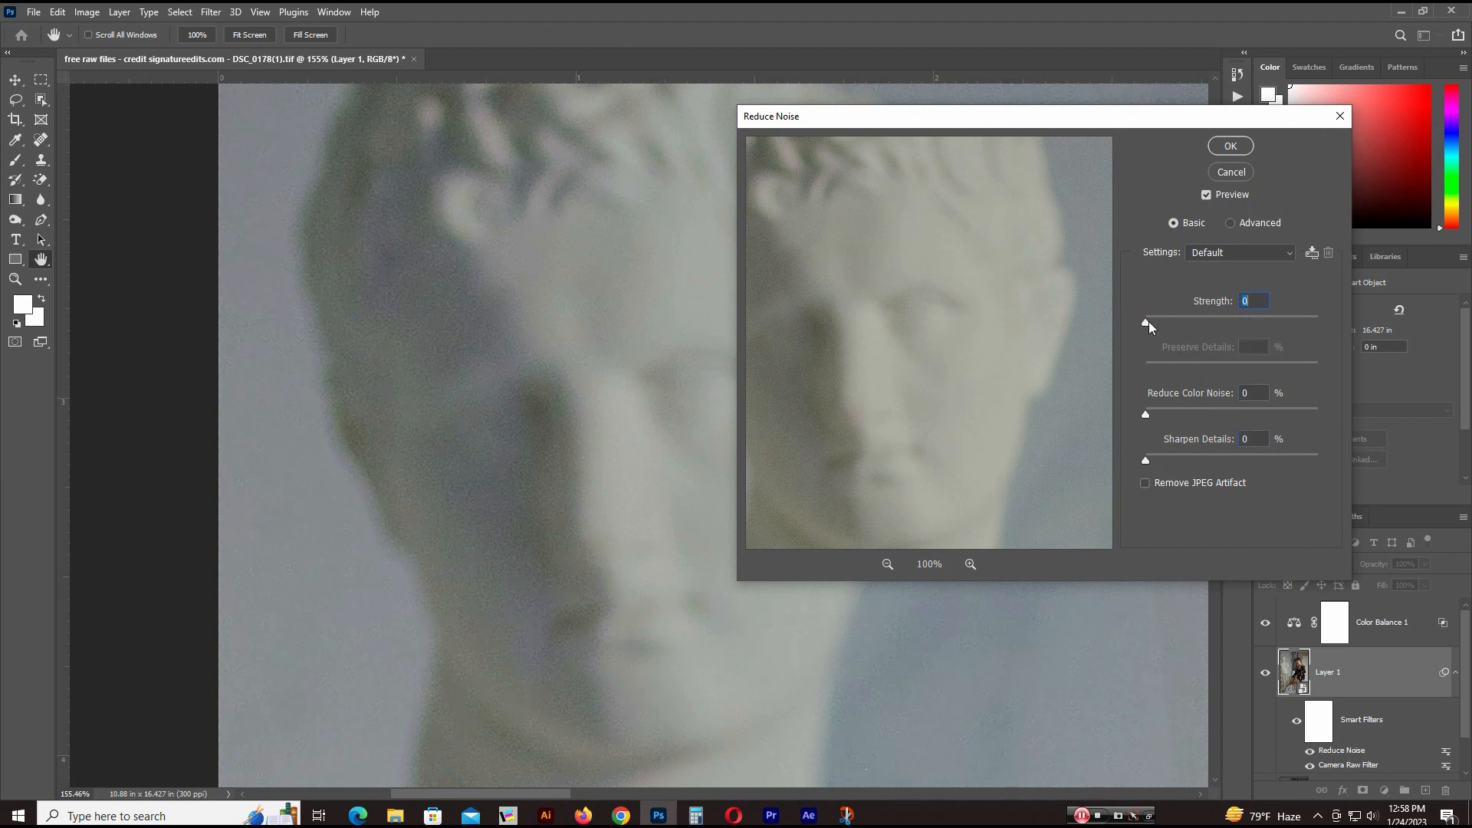
pyautogui.moveTo(1149, 320); pyautogui.dragTo(1173, 371)
pyautogui.moveTo(1177, 321); pyautogui.dragTo(1191, 323)
pyautogui.moveTo(1147, 413); pyautogui.dragTo(1168, 414)
pyautogui.click(1207, 196)
pyautogui.click(1242, 149)
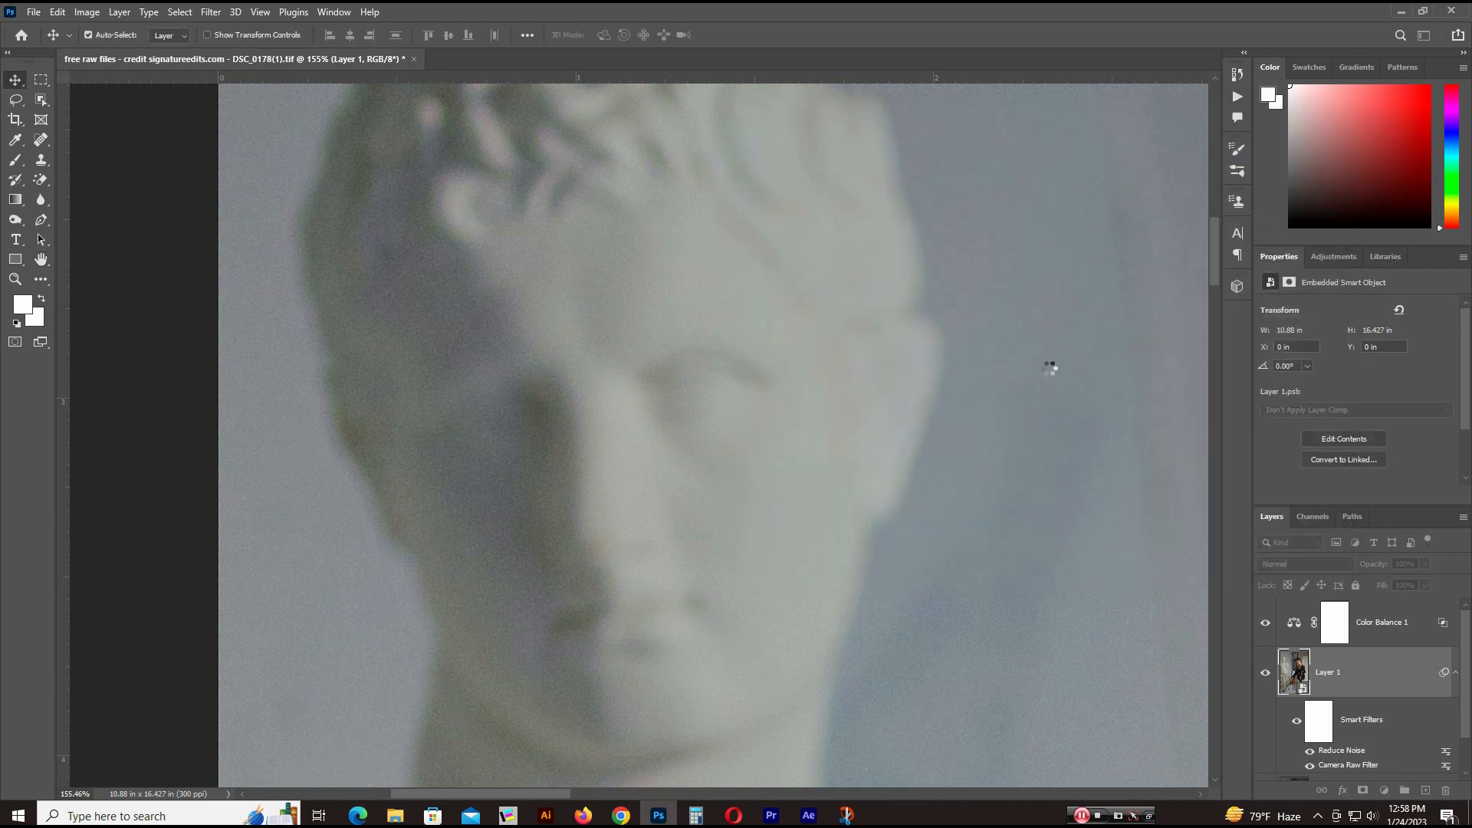
# Open the Smart Sharpen filter for Layer 1 with the woman's face visible in close-up and check its preview.
pyautogui.moveTo(789, 394); pyautogui.dragTo(670, 365)
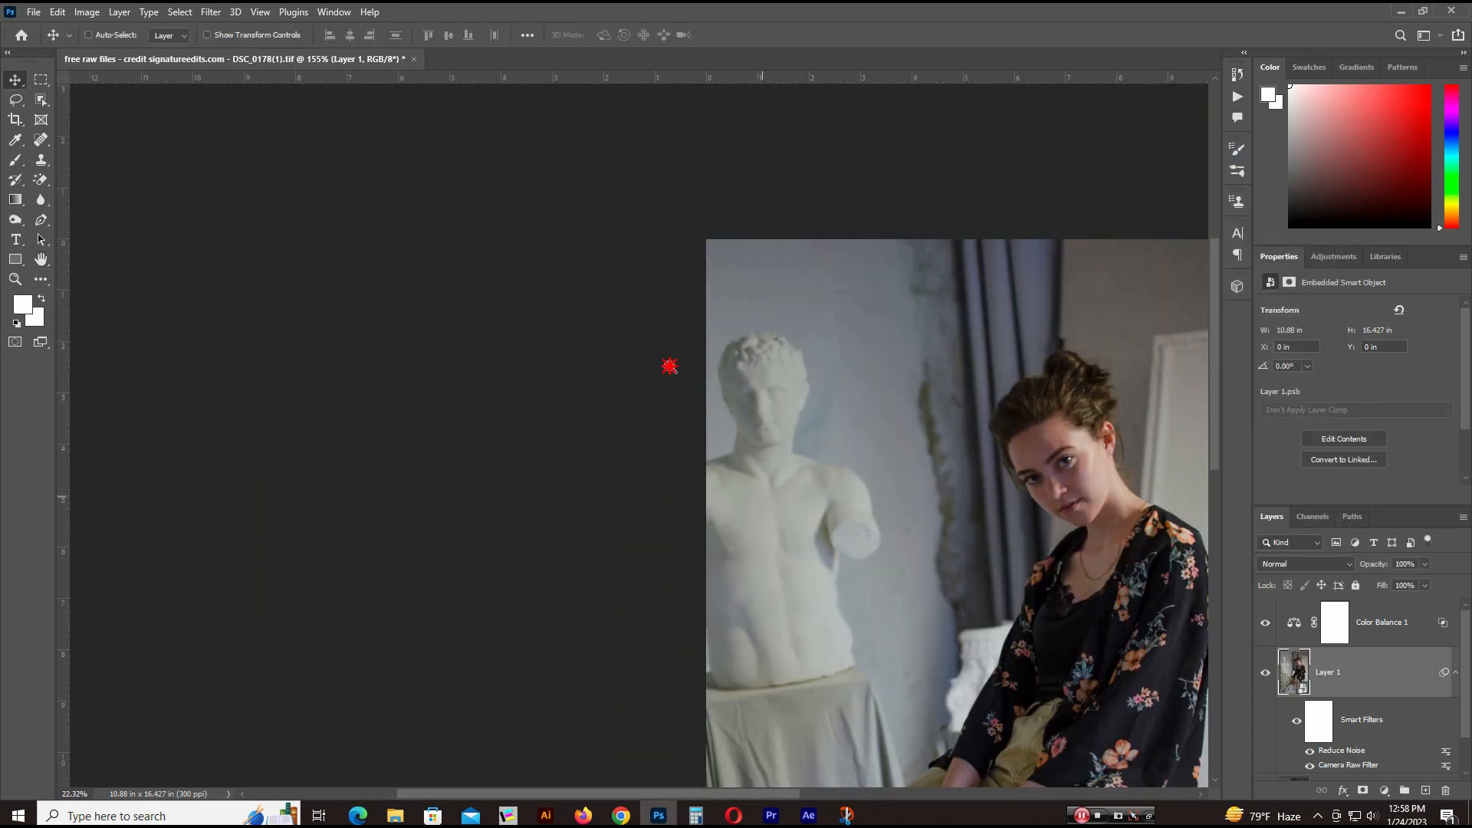
pyautogui.moveTo(1035, 503); pyautogui.dragTo(786, 374)
pyautogui.moveTo(867, 434); pyautogui.dragTo(926, 444)
pyautogui.moveTo(965, 261); pyautogui.dragTo(898, 584)
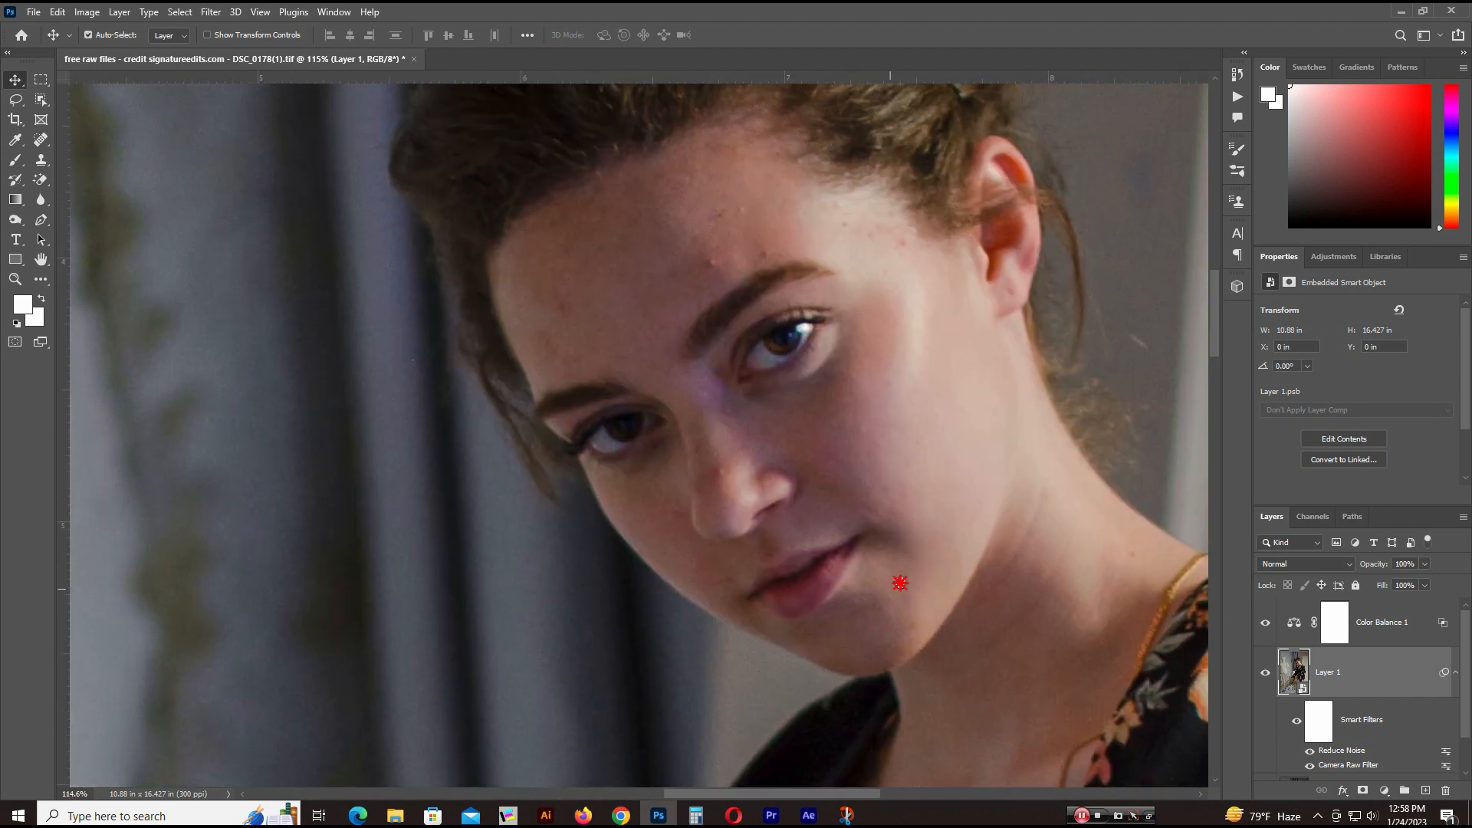
pyautogui.moveTo(833, 378); pyautogui.dragTo(836, 364)
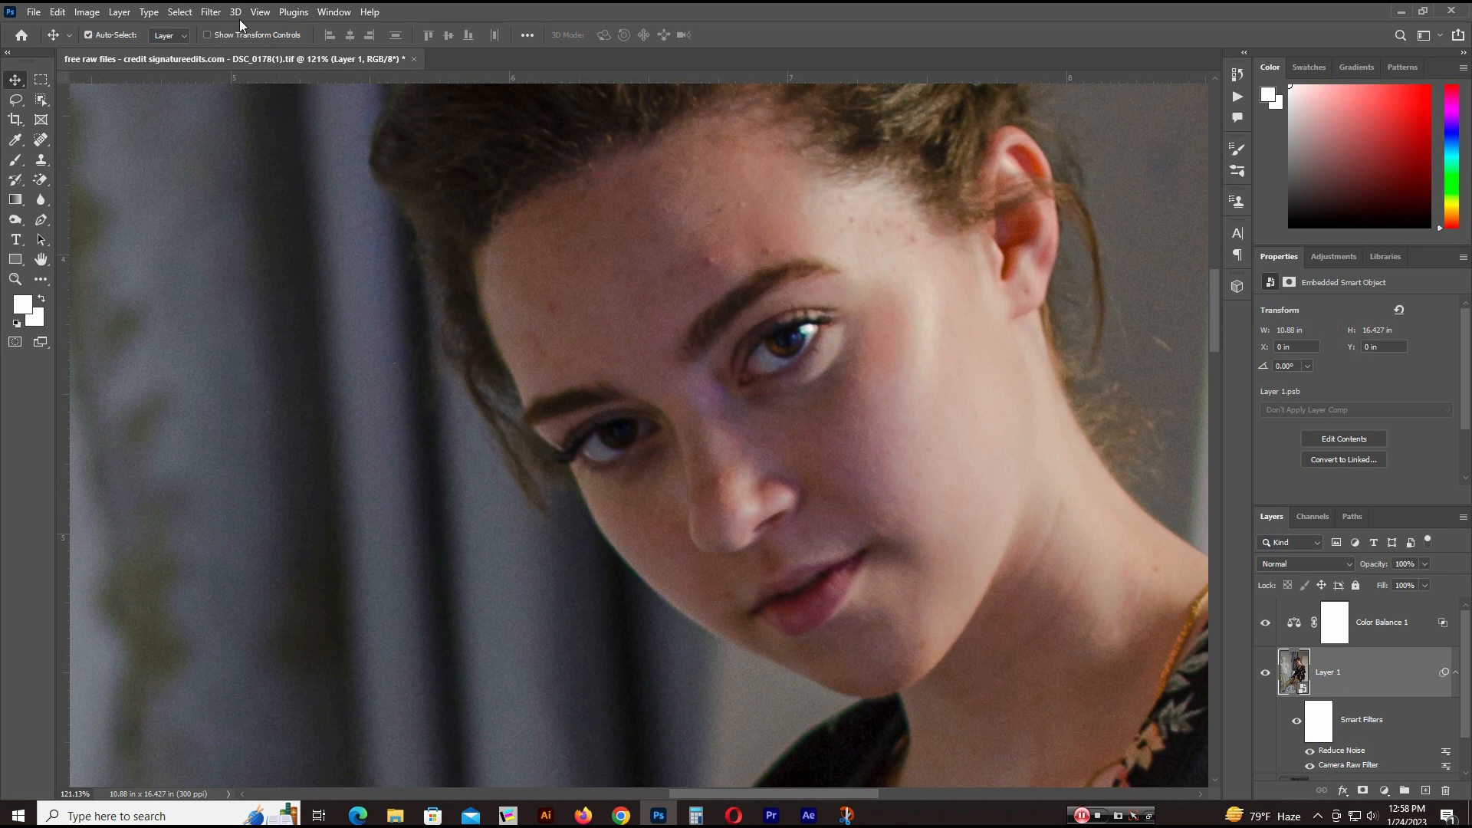
pyautogui.click(211, 12)
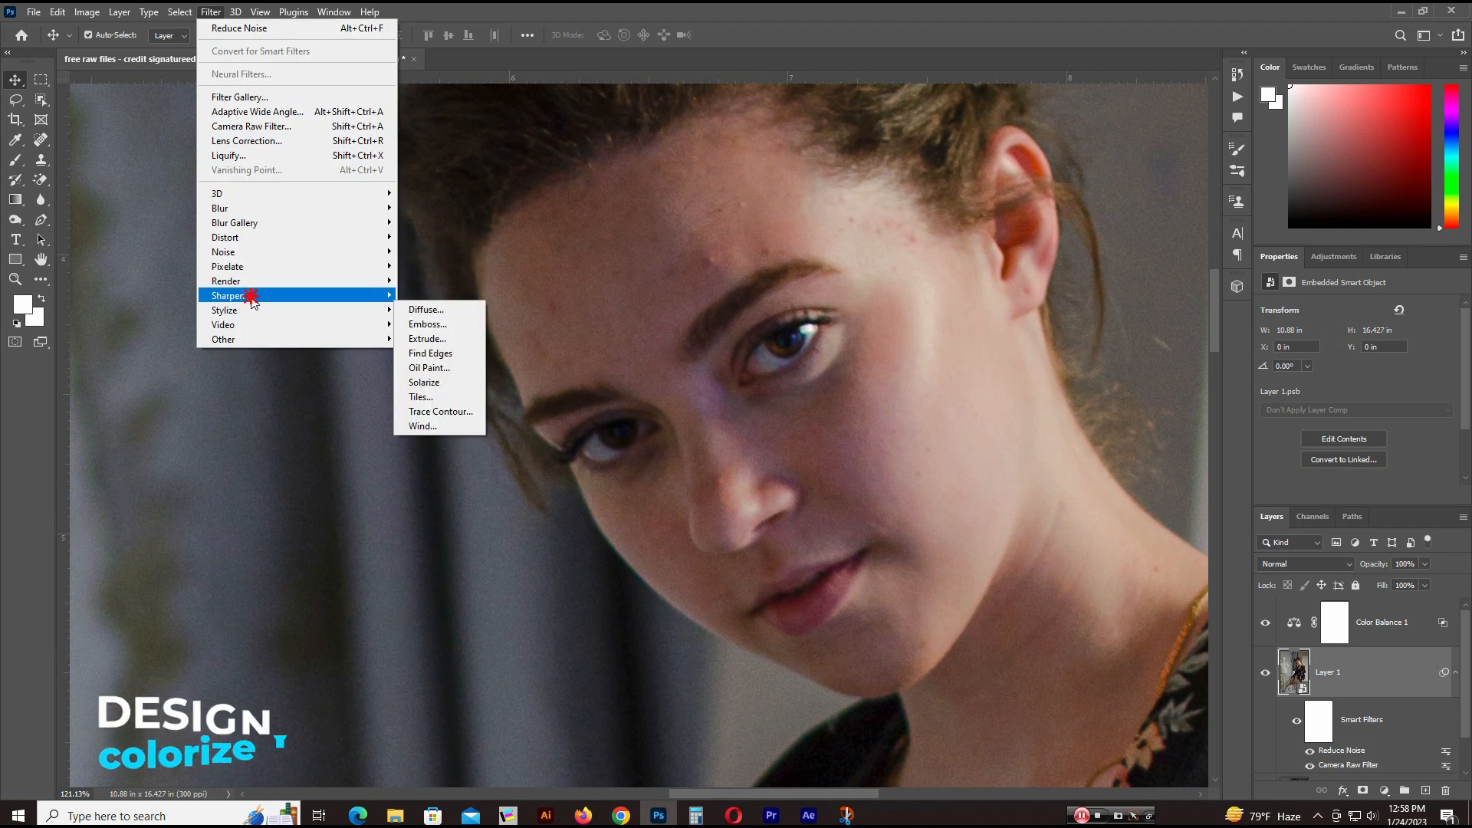
pyautogui.moveTo(253, 296)
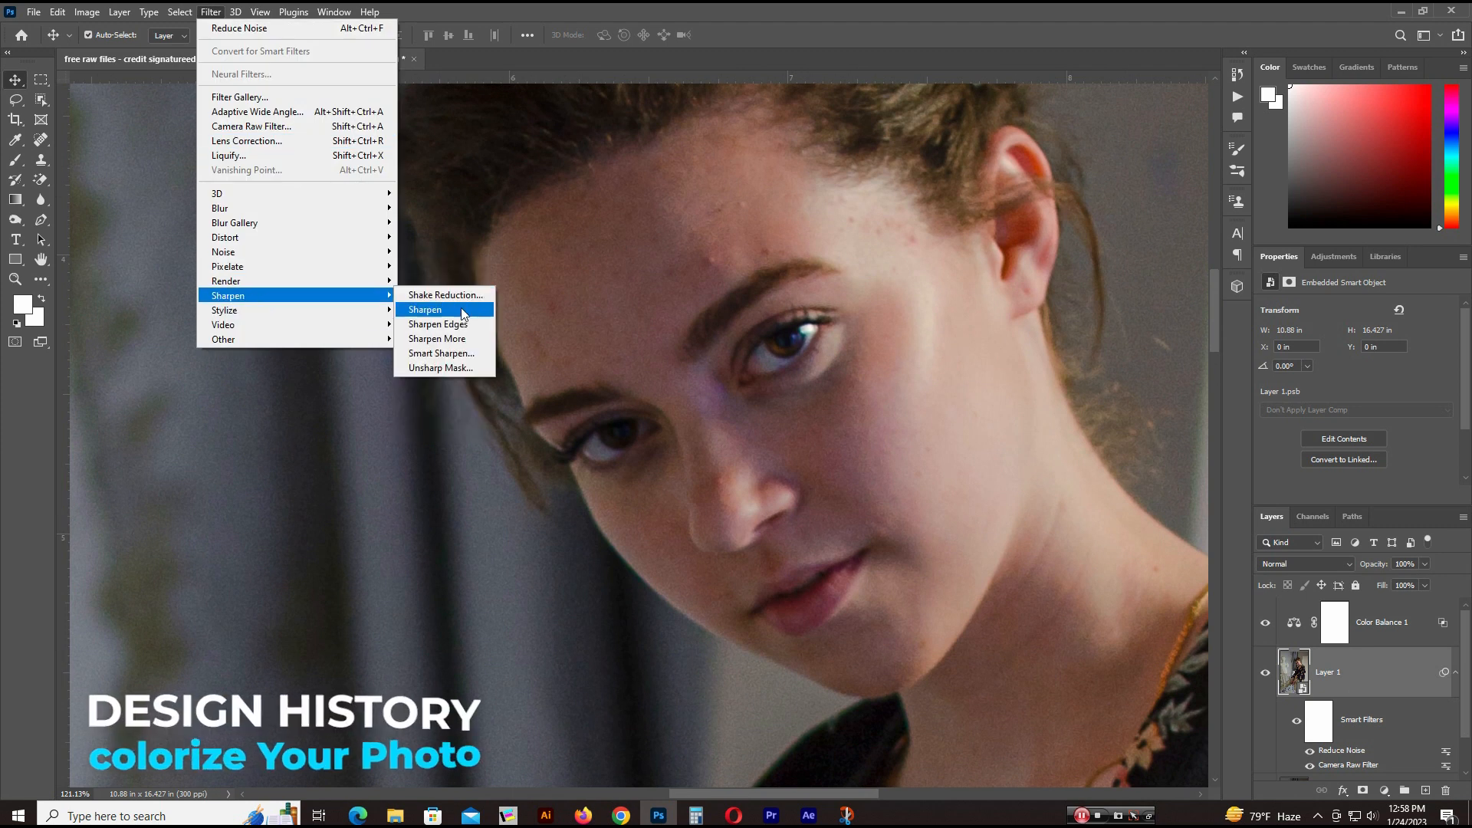
pyautogui.click(475, 353)
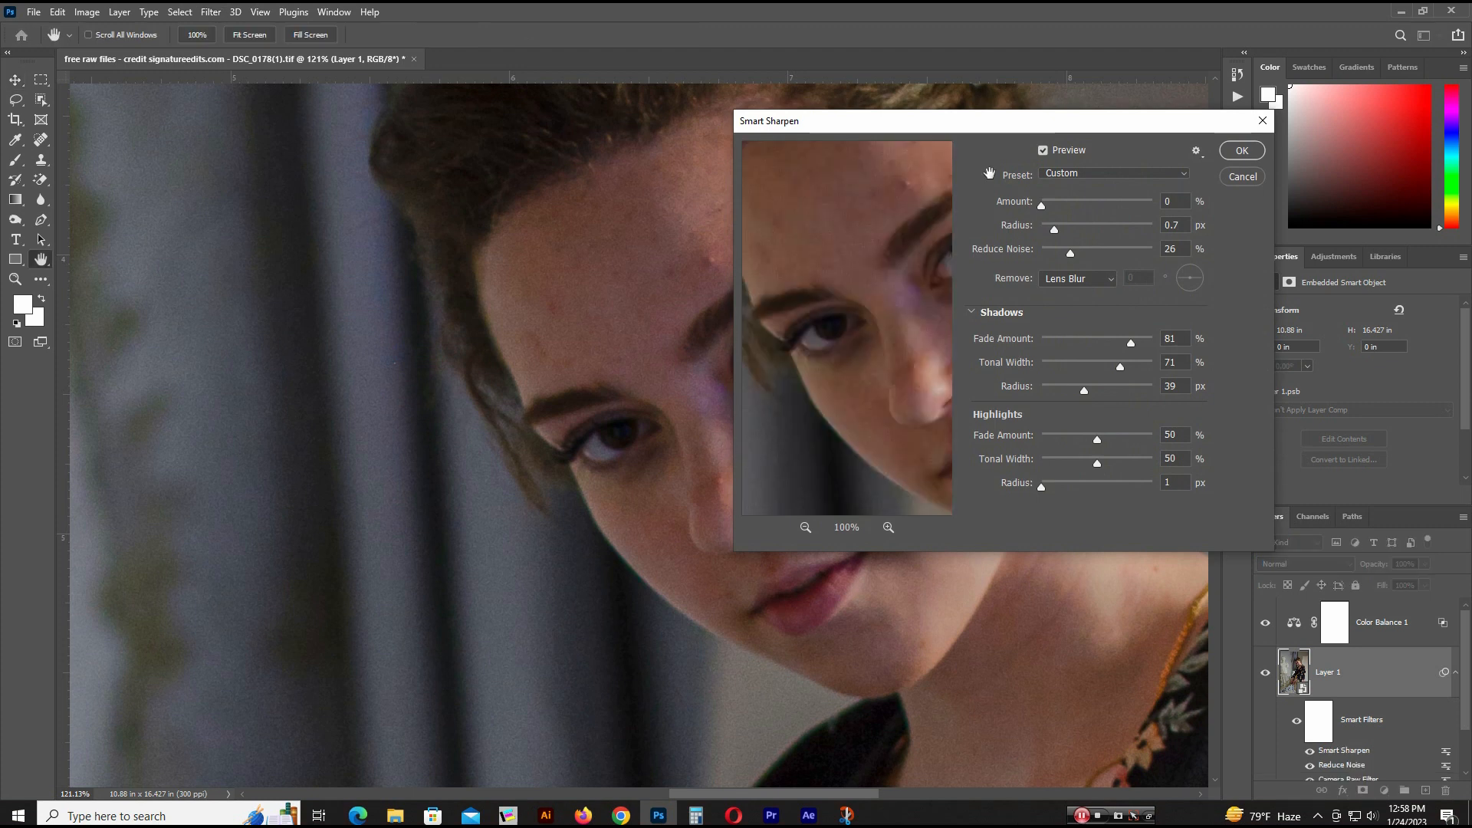
pyautogui.moveTo(935, 125); pyautogui.dragTo(1135, 156)
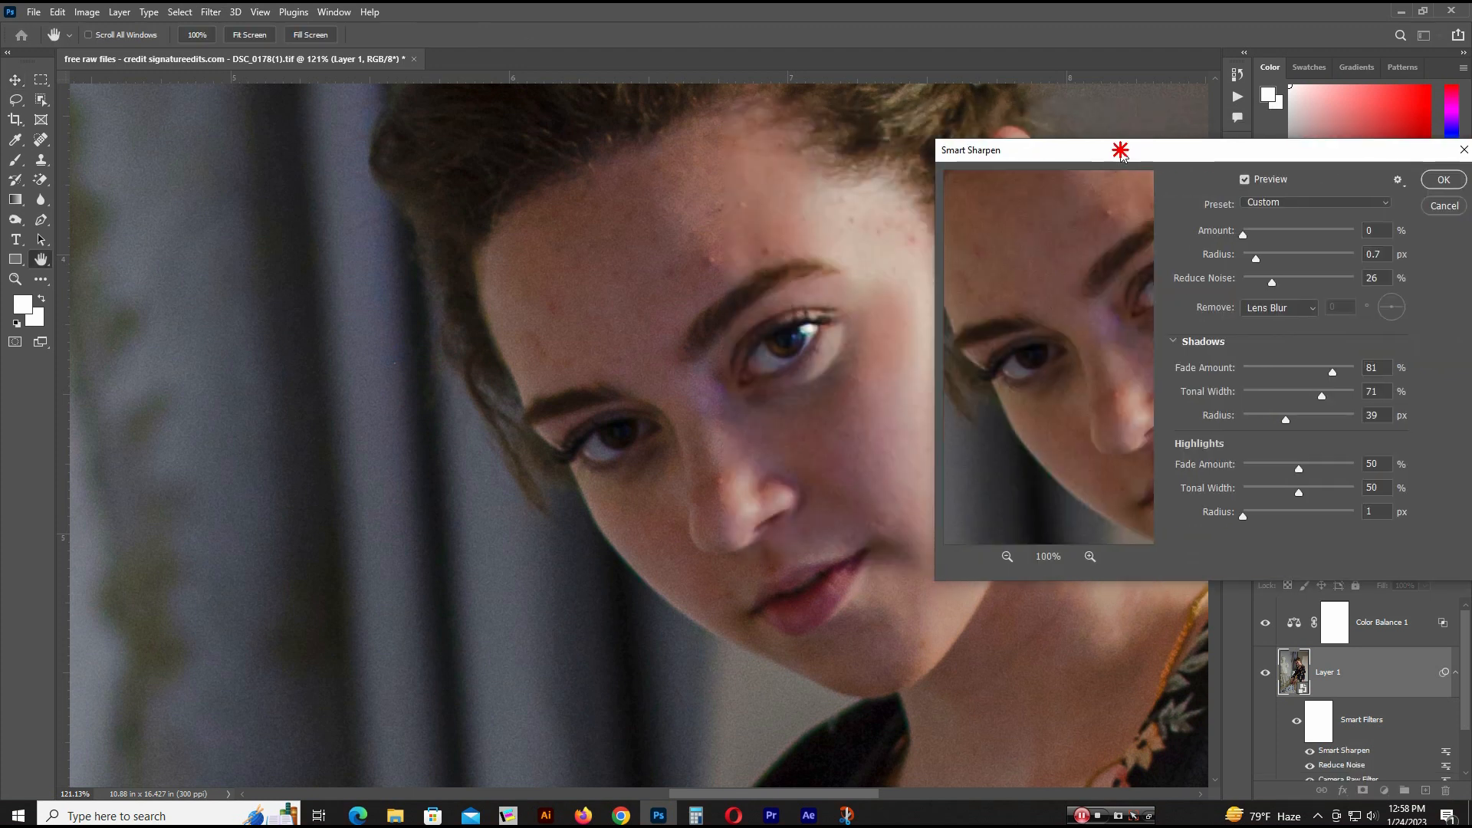
pyautogui.click(1245, 181)
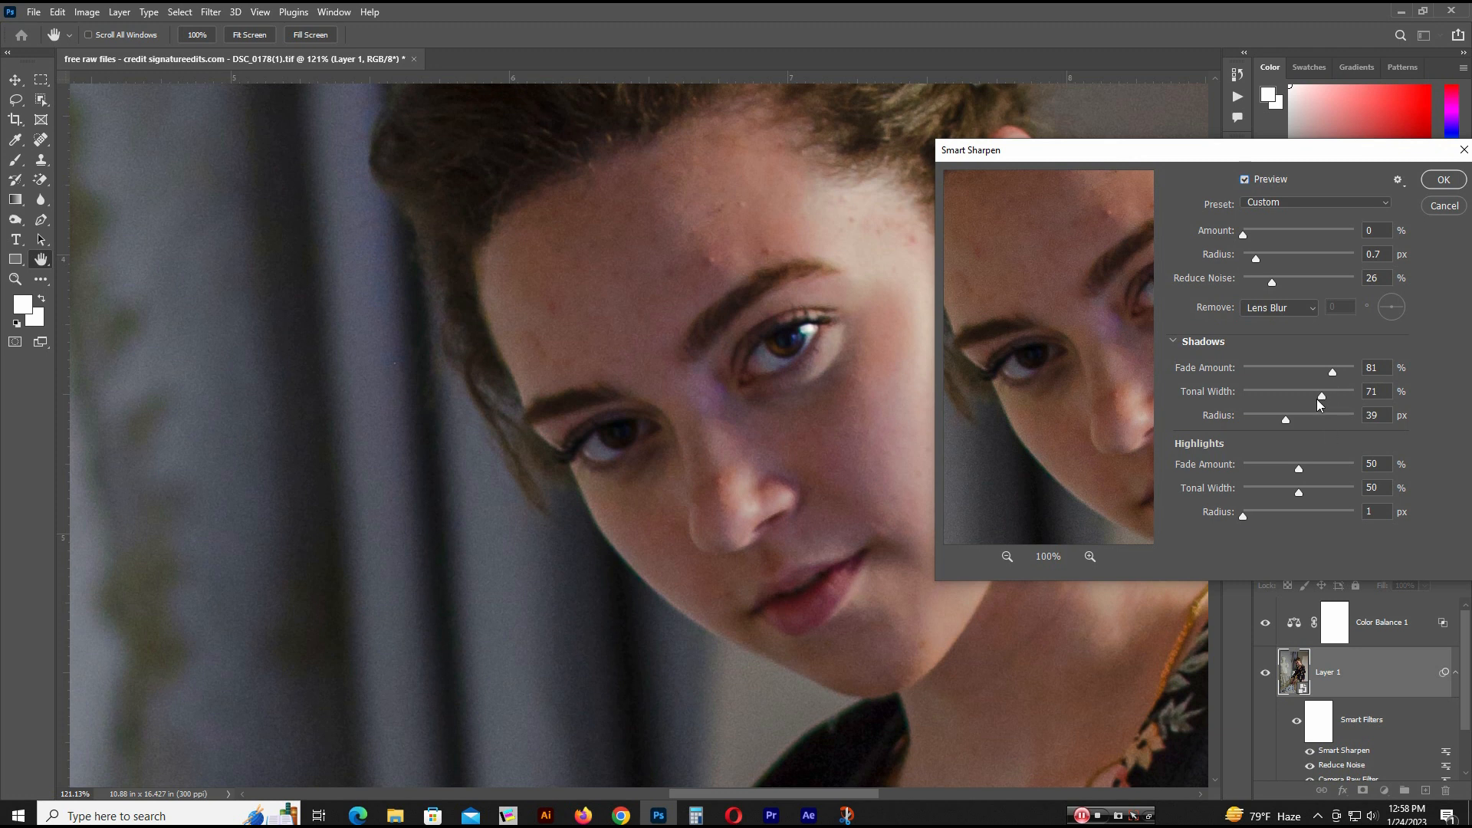
# Set the Smart Sharpen shadows to Fade 13%, Tonal Width 12%, Radius 12 px and the highlights to Fade 15%, Tonal Width 12%, Radius 7 px.
pyautogui.click(1290, 371)
pyautogui.moveTo(1286, 419); pyautogui.dragTo(1260, 377)
pyautogui.click(1258, 391)
pyautogui.click(1258, 395)
pyautogui.click(1260, 488)
pyautogui.click(1262, 468)
pyautogui.click(1252, 513)
# Set the Smart Sharpen Amount to 34%, Radius to 0.2 px and Reduce Noise to 6%, comparing the effect with the preview off and on.
pyautogui.click(1263, 285)
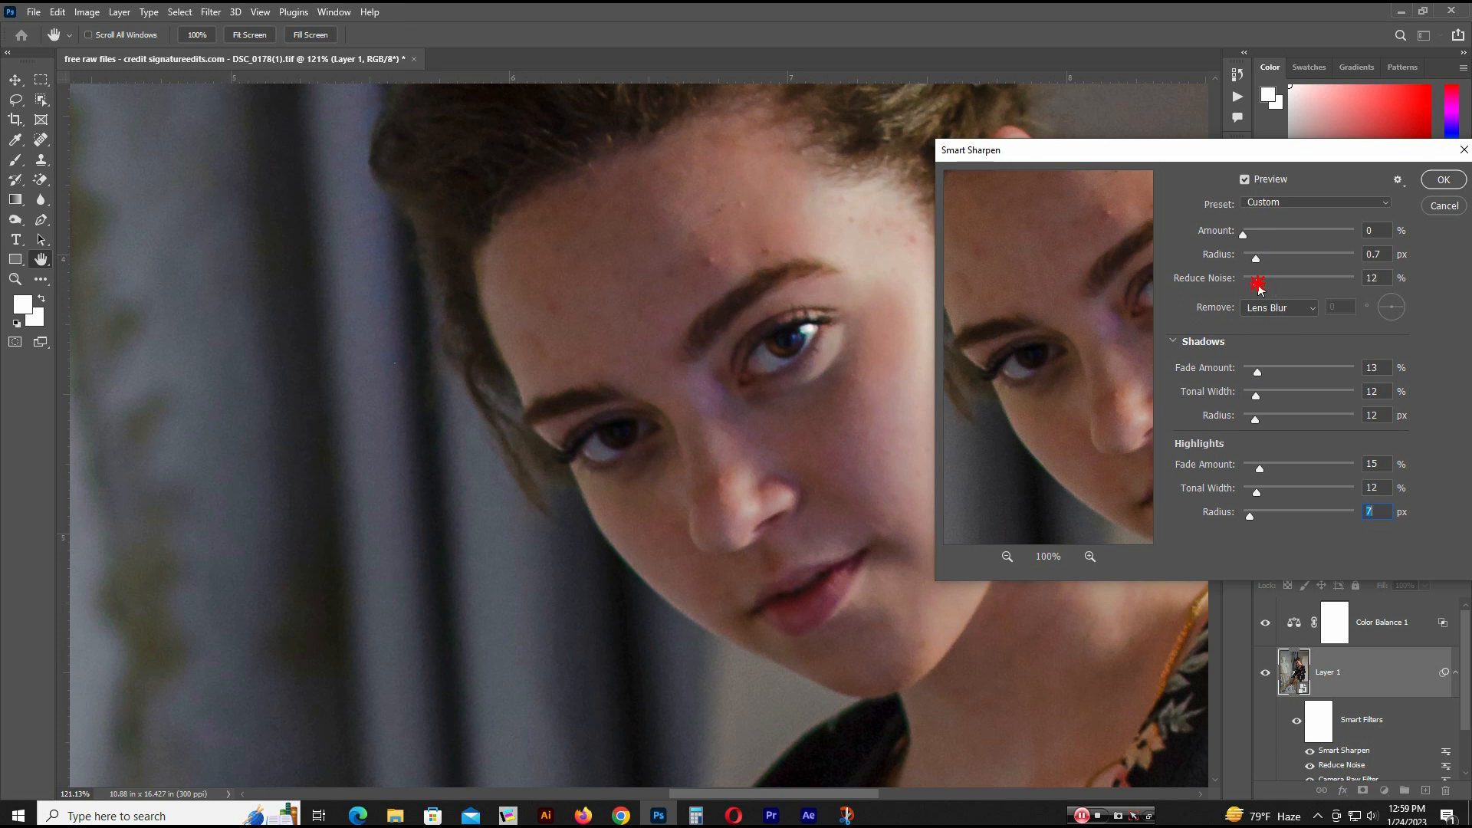
pyautogui.moveTo(1245, 233); pyautogui.dragTo(1250, 233)
pyautogui.click(1248, 258)
pyautogui.click(1246, 181)
pyautogui.moveTo(1256, 280); pyautogui.dragTo(1254, 286)
pyautogui.click(1246, 180)
pyautogui.click(1245, 180)
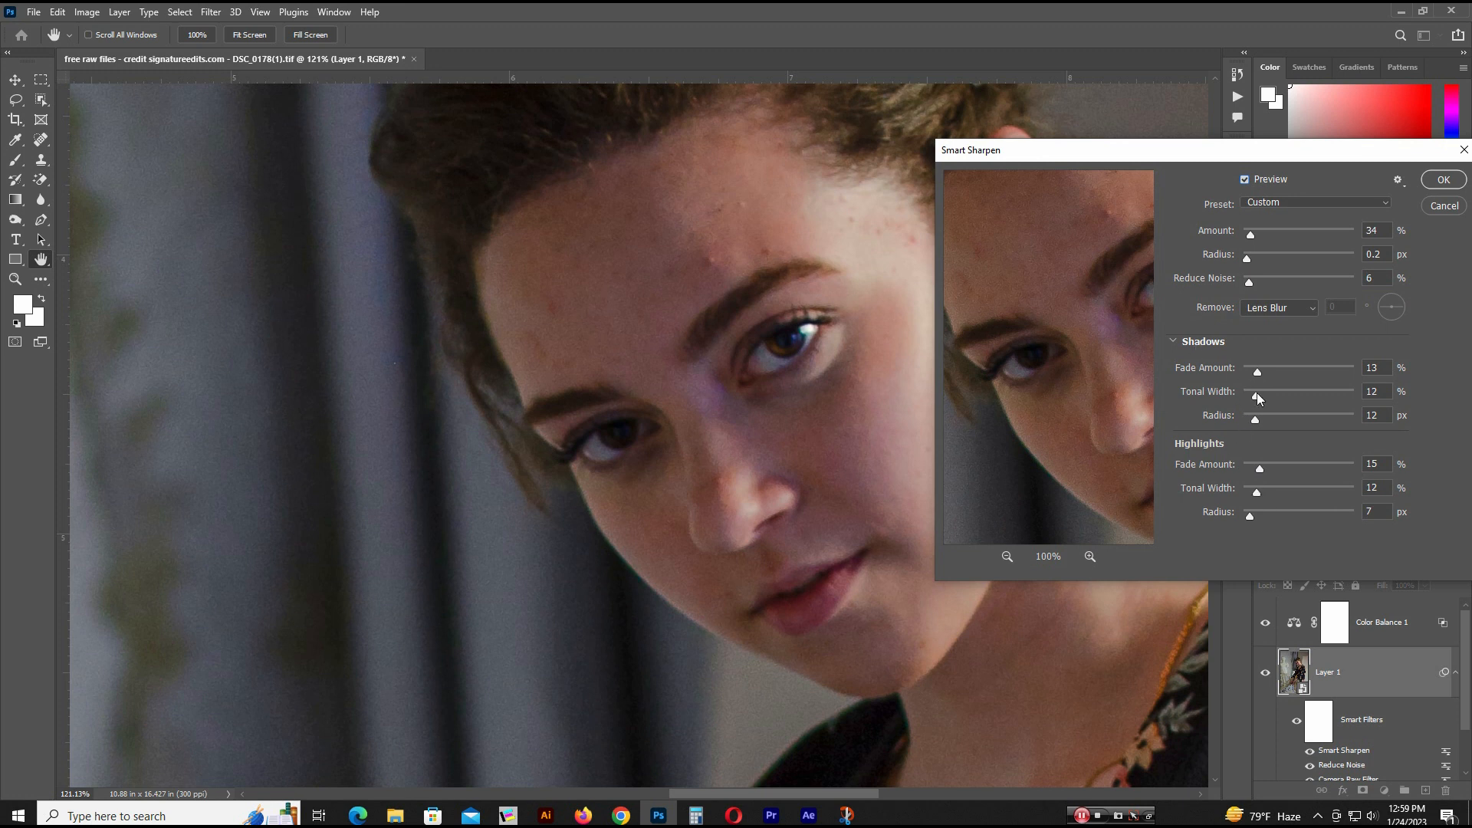
# Set the Smart Sharpen shadows to Tonal Width 20% and Radius 17 px, choose Motion Blur for Remove, and fine-tune the shadow values.
pyautogui.moveTo(1258, 398); pyautogui.dragTo(1262, 419)
pyautogui.click(1259, 418)
pyautogui.click(1245, 181)
pyautogui.click(1270, 310)
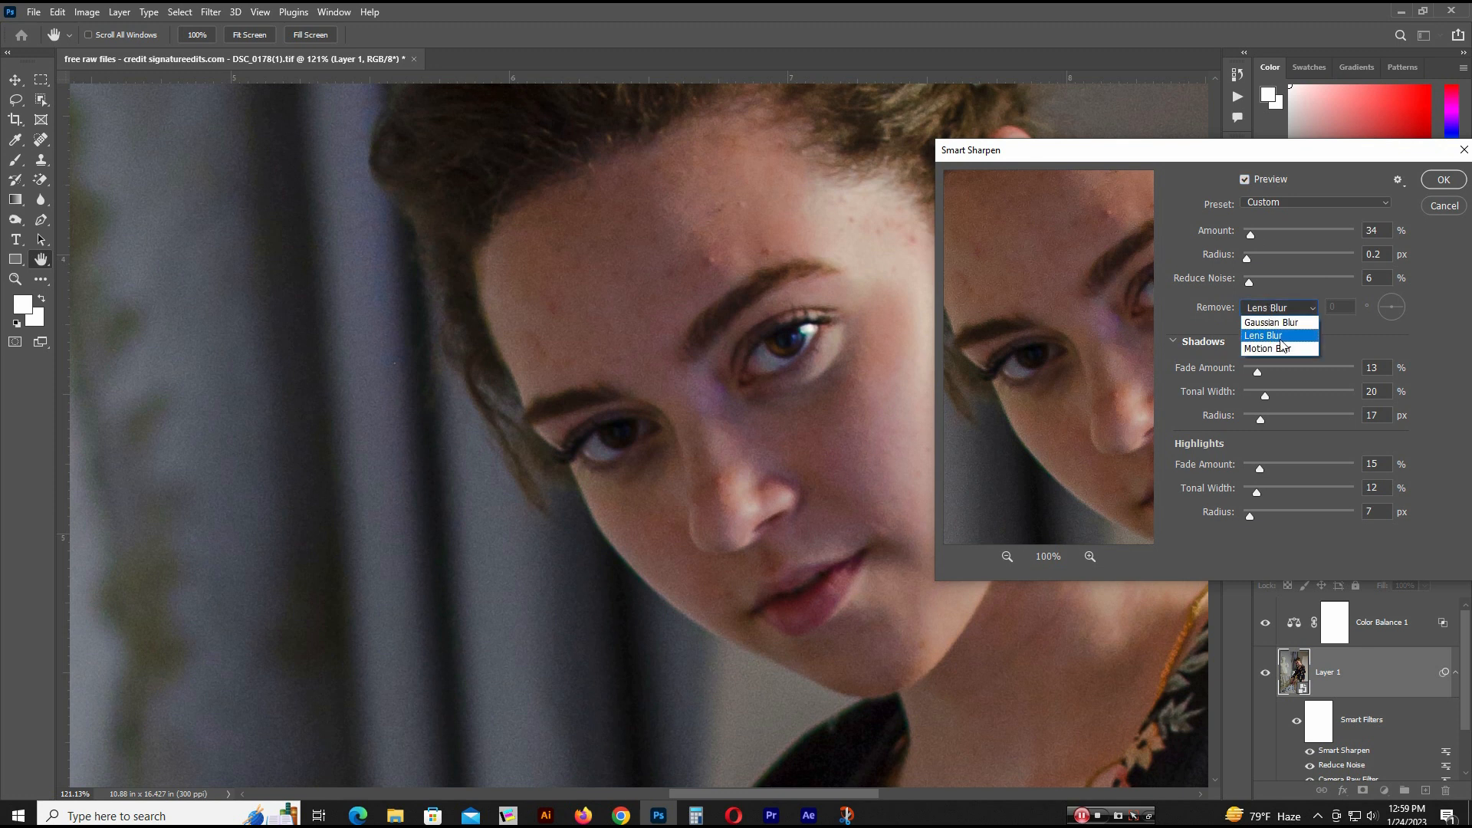
pyautogui.click(1279, 349)
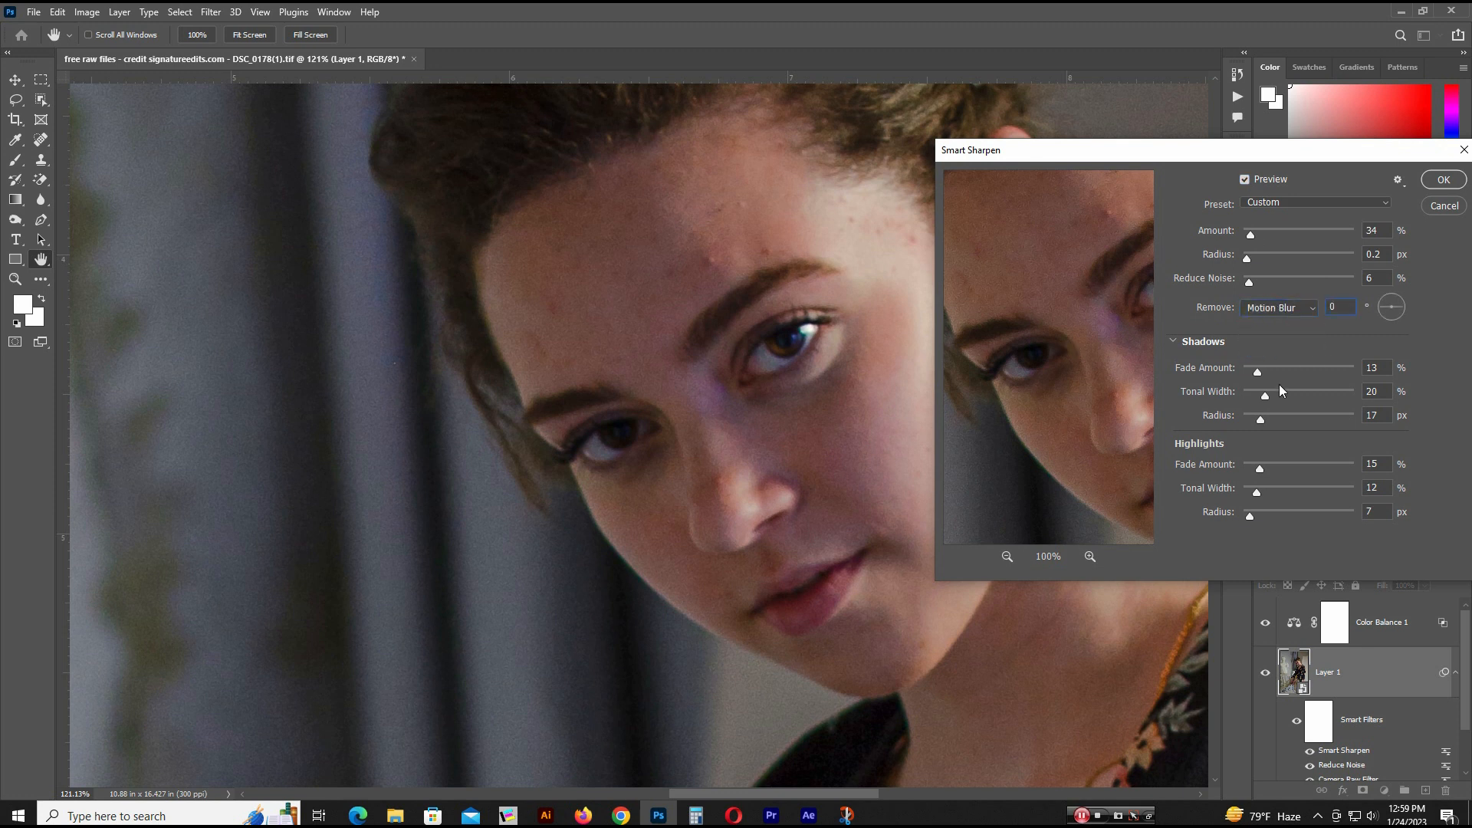
pyautogui.moveTo(1267, 396)
pyautogui.mouseDown()
pyautogui.moveTo(1253, 419)
pyautogui.moveTo(1263, 374)
pyautogui.mouseUp()
pyautogui.moveTo(1263, 373); pyautogui.dragTo(1260, 374)
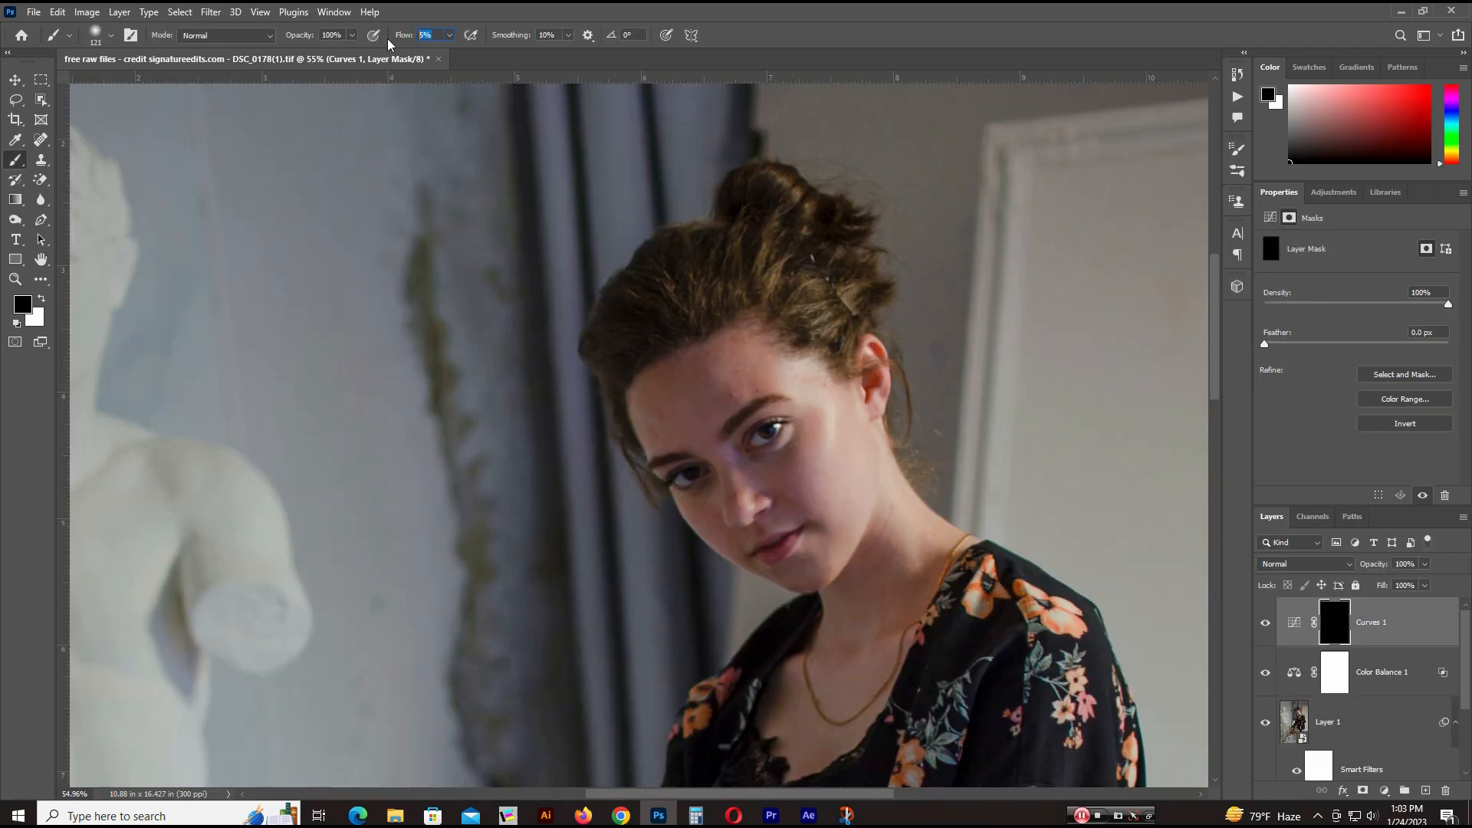
# Set the brush flow to 10% and paint white over the woman's neck on the Curves 1 mask.
pyautogui.write('10')
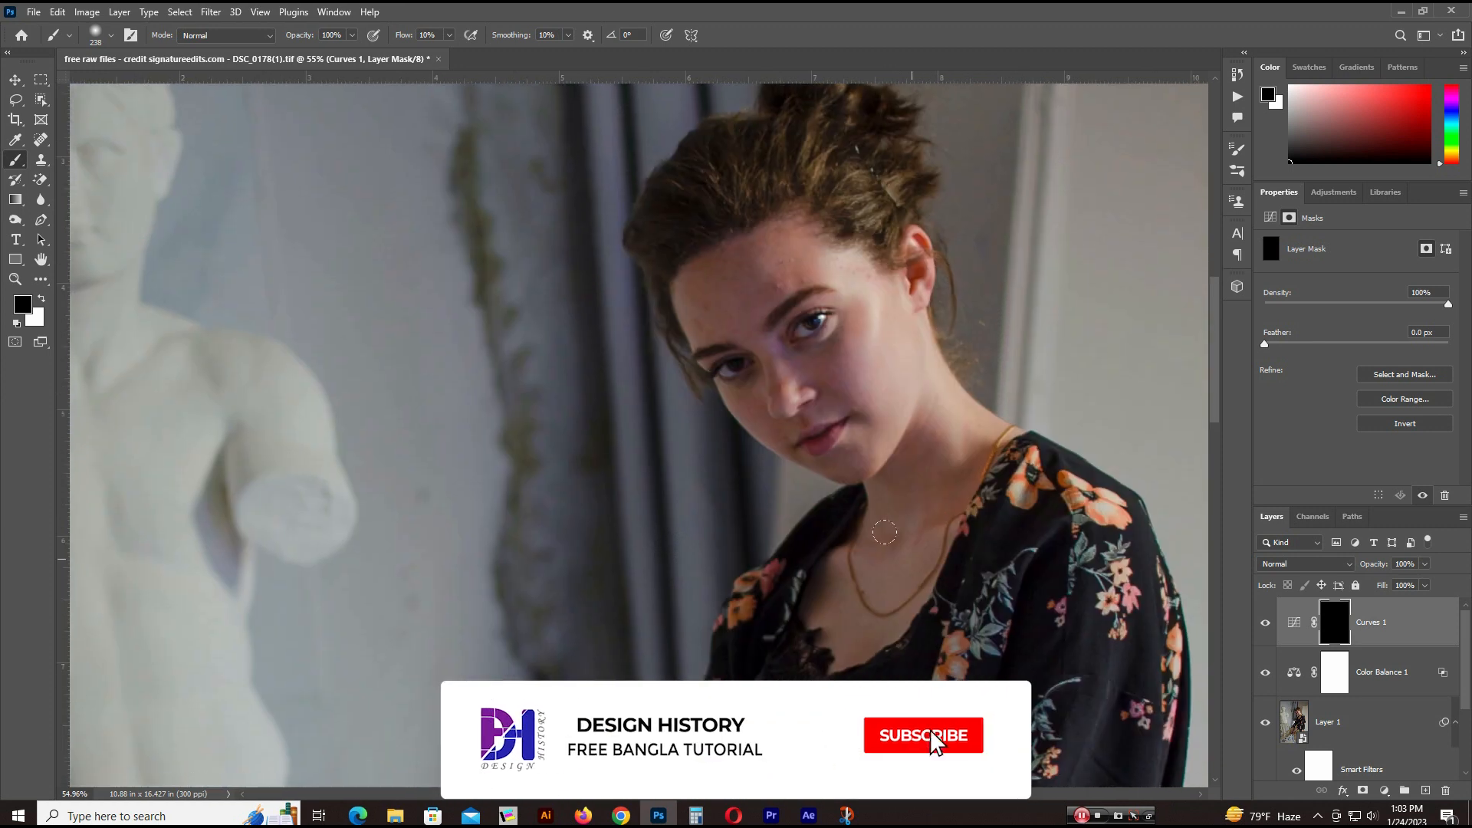
pyautogui.press('x')
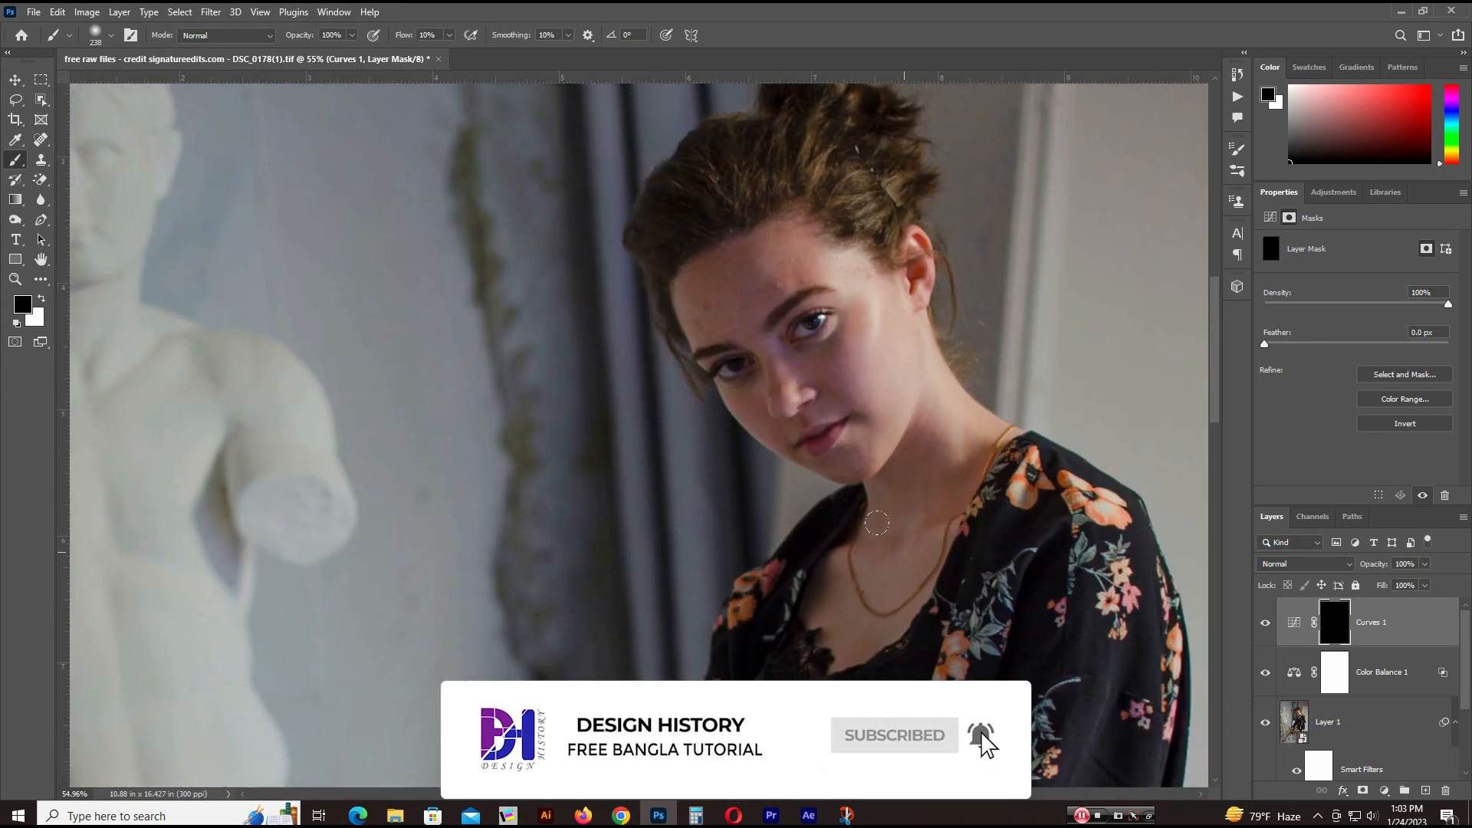
pyautogui.moveTo(904, 606)
pyautogui.mouseDown()
pyautogui.moveTo(969, 442)
pyautogui.moveTo(954, 482)
pyautogui.mouseUp()
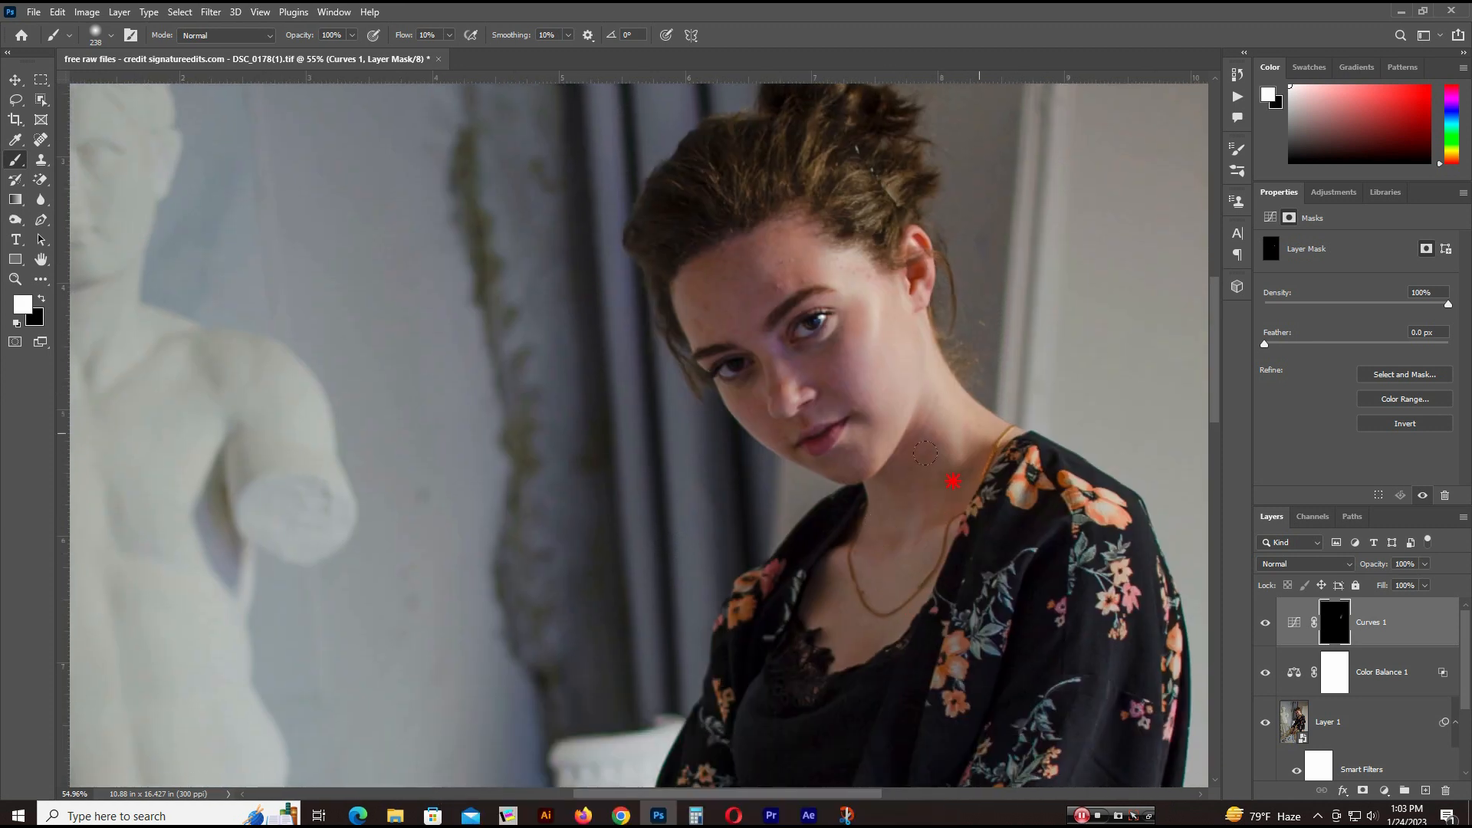
pyautogui.click(969, 453)
# Paint white at low flow over the woman's ear, forehead and cheeks on the Curves 1 mask.
pyautogui.click(916, 299)
pyautogui.click(914, 327)
pyautogui.click(925, 351)
pyautogui.click(784, 247)
pyautogui.click(783, 253)
pyautogui.click(736, 258)
pyautogui.click(734, 373)
pyautogui.click(755, 378)
pyautogui.click(779, 282)
pyautogui.click(811, 242)
pyautogui.click(811, 403)
pyautogui.click(851, 648)
# Extend the white painting on the Curves 1 mask across the woman's hair and bun and down to her neck and shoulder.
pyautogui.moveTo(831, 285); pyautogui.dragTo(852, 467)
pyautogui.click(898, 364)
pyautogui.click(884, 390)
pyautogui.click(907, 377)
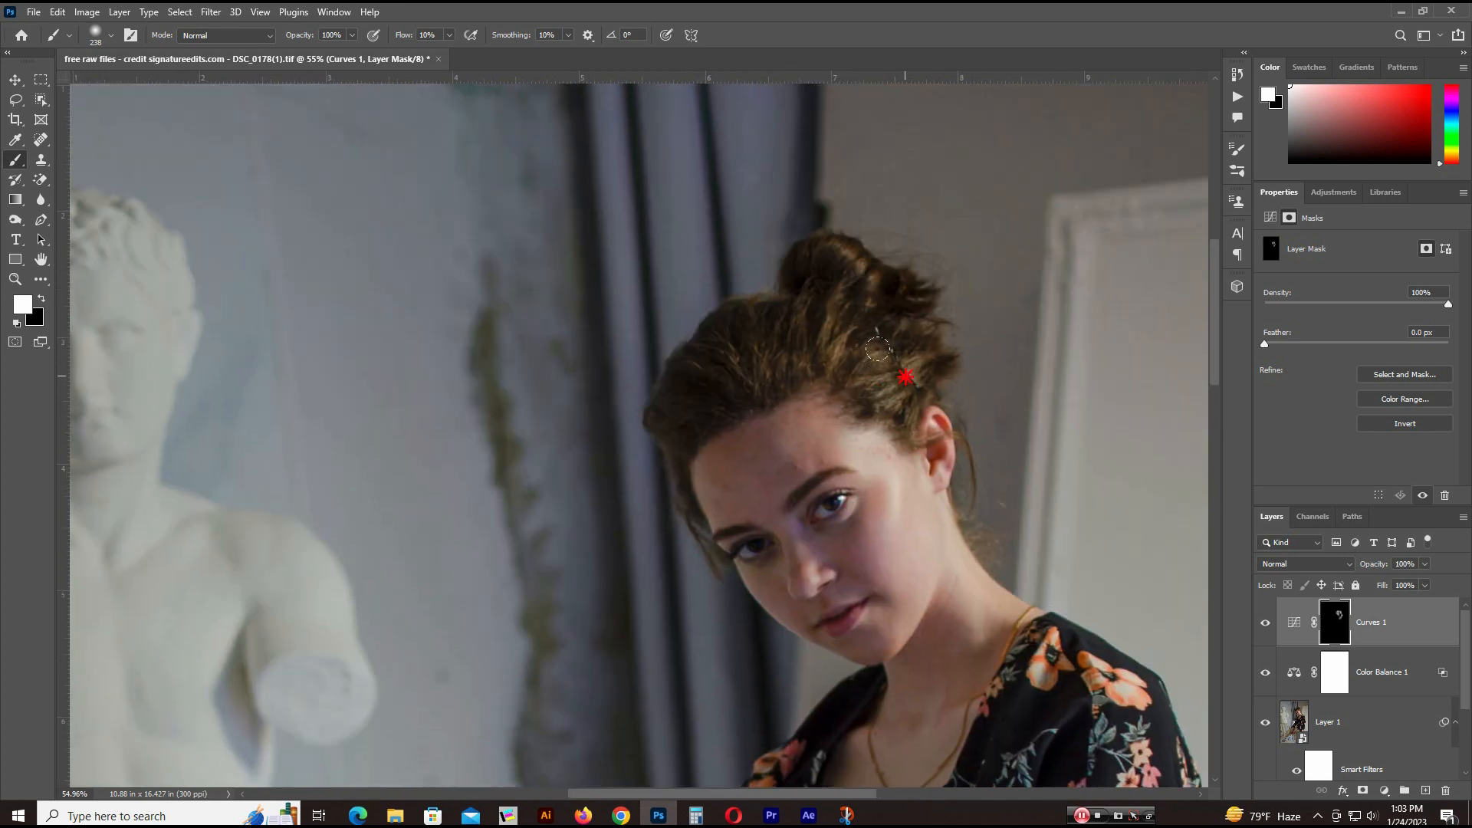
pyautogui.click(924, 427)
pyautogui.click(859, 311)
pyautogui.click(800, 259)
pyautogui.click(819, 246)
pyautogui.click(727, 333)
pyautogui.click(754, 304)
pyautogui.click(670, 356)
pyautogui.click(681, 474)
pyautogui.moveTo(860, 632)
pyautogui.mouseDown()
pyautogui.moveTo(904, 693)
pyautogui.moveTo(889, 733)
pyautogui.mouseUp()
pyautogui.click(999, 623)
# Display the Curves 1 mask alone, paint its darker patches within the head area more evenly white, and return to the image.
pyautogui.keyDown('alt'); pyautogui.click(1335, 623); pyautogui.keyUp('alt')
pyautogui.moveTo(826, 472)
pyautogui.mouseDown()
pyautogui.moveTo(899, 629)
pyautogui.moveTo(851, 469)
pyautogui.mouseUp()
pyautogui.moveTo(822, 319)
pyautogui.mouseDown()
pyautogui.moveTo(742, 356)
pyautogui.moveTo(765, 418)
pyautogui.moveTo(831, 342)
pyautogui.moveTo(844, 559)
pyautogui.moveTo(905, 590)
pyautogui.moveTo(937, 635)
pyautogui.moveTo(914, 715)
pyautogui.mouseUp()
pyautogui.moveTo(930, 595)
pyautogui.mouseDown()
pyautogui.moveTo(931, 458)
pyautogui.moveTo(896, 559)
pyautogui.moveTo(848, 633)
pyautogui.mouseUp()
pyautogui.moveTo(796, 354)
pyautogui.mouseDown()
pyautogui.moveTo(751, 353)
pyautogui.moveTo(688, 271)
pyautogui.moveTo(736, 222)
pyautogui.mouseUp()
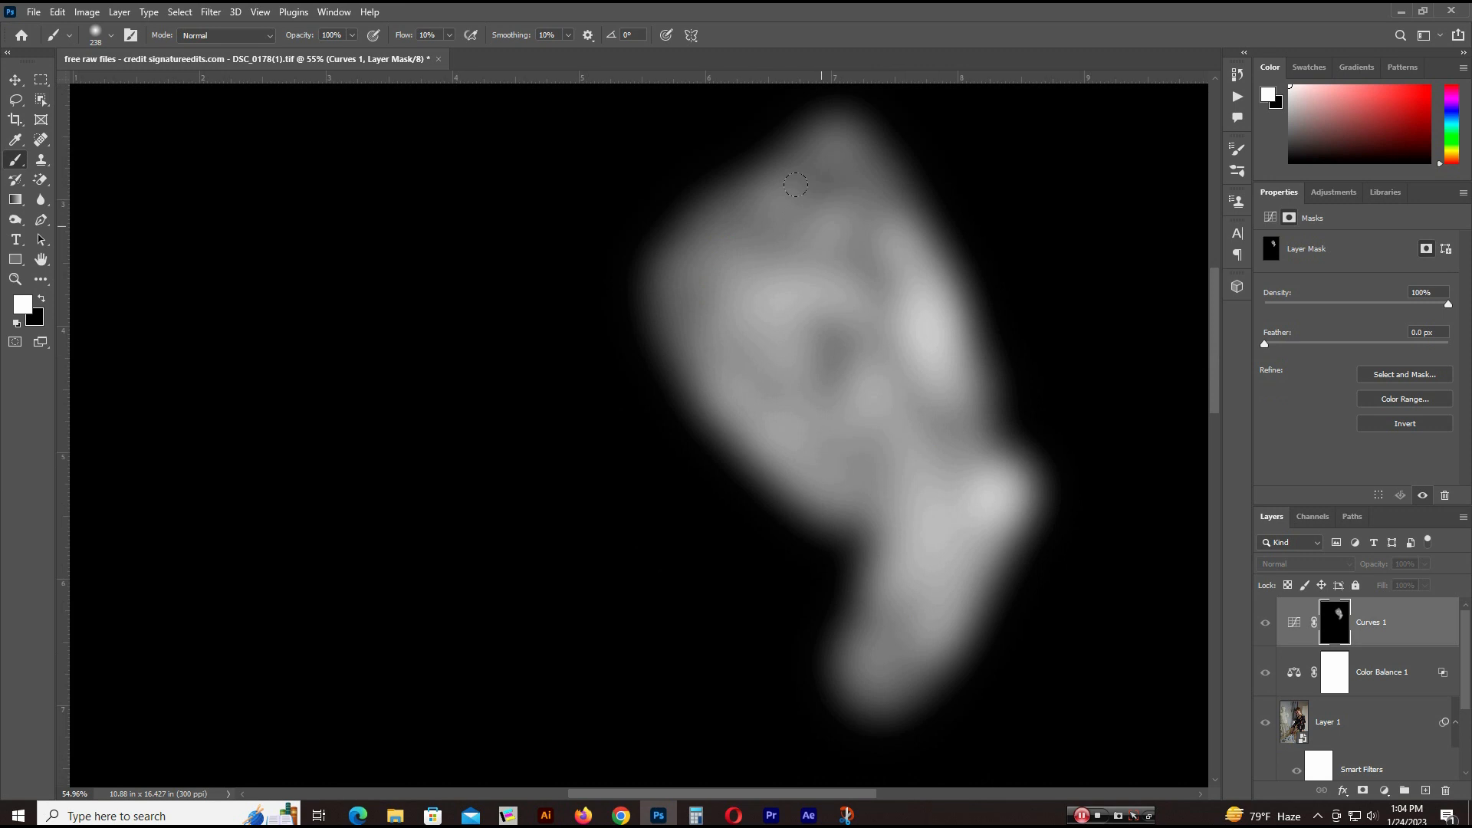
pyautogui.moveTo(821, 198)
pyautogui.mouseDown()
pyautogui.moveTo(839, 281)
pyautogui.moveTo(818, 377)
pyautogui.moveTo(899, 412)
pyautogui.mouseUp()
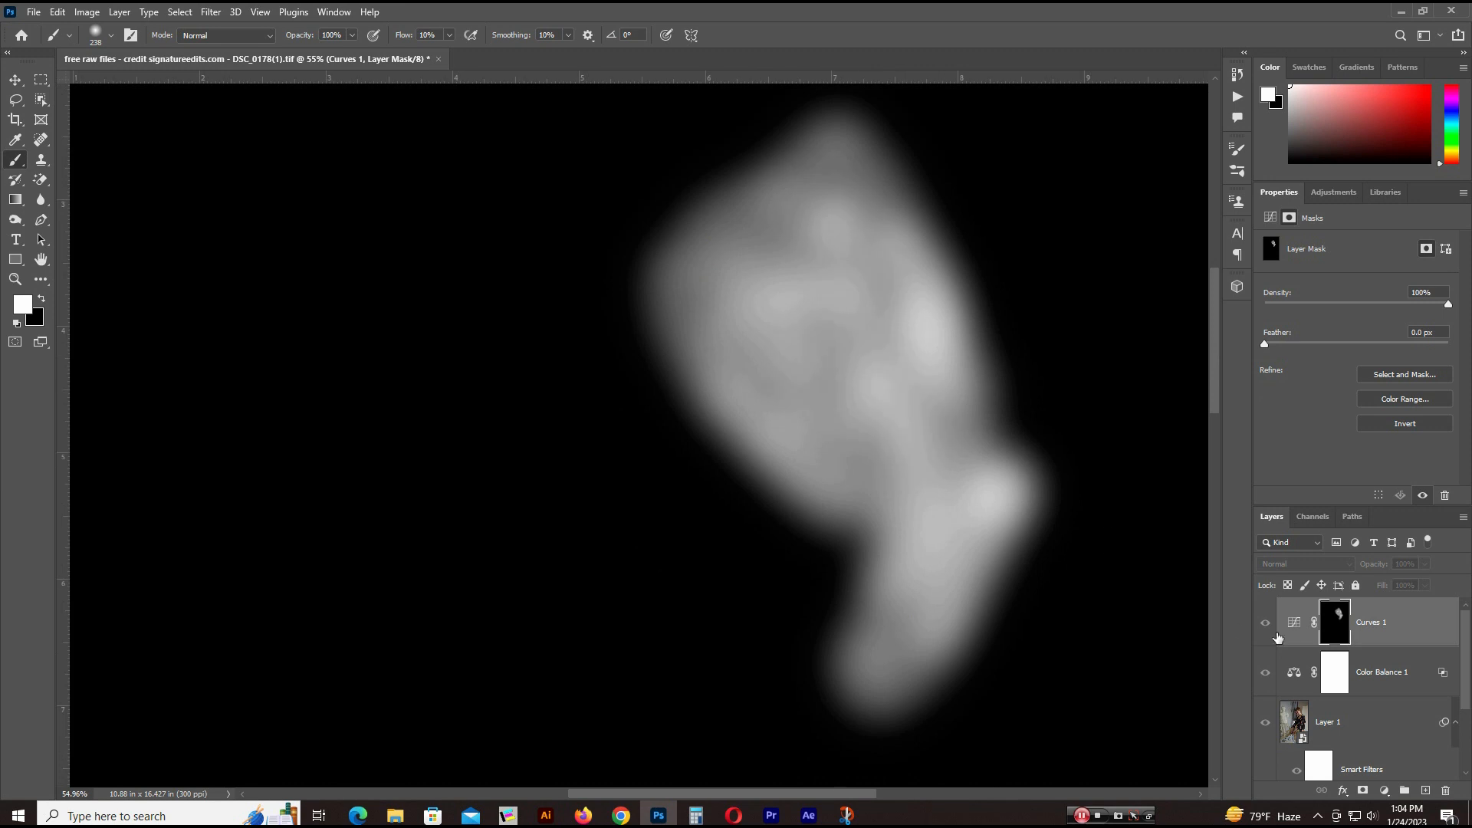
pyautogui.keyDown('alt'); pyautogui.click(1335, 623); pyautogui.keyUp('alt')
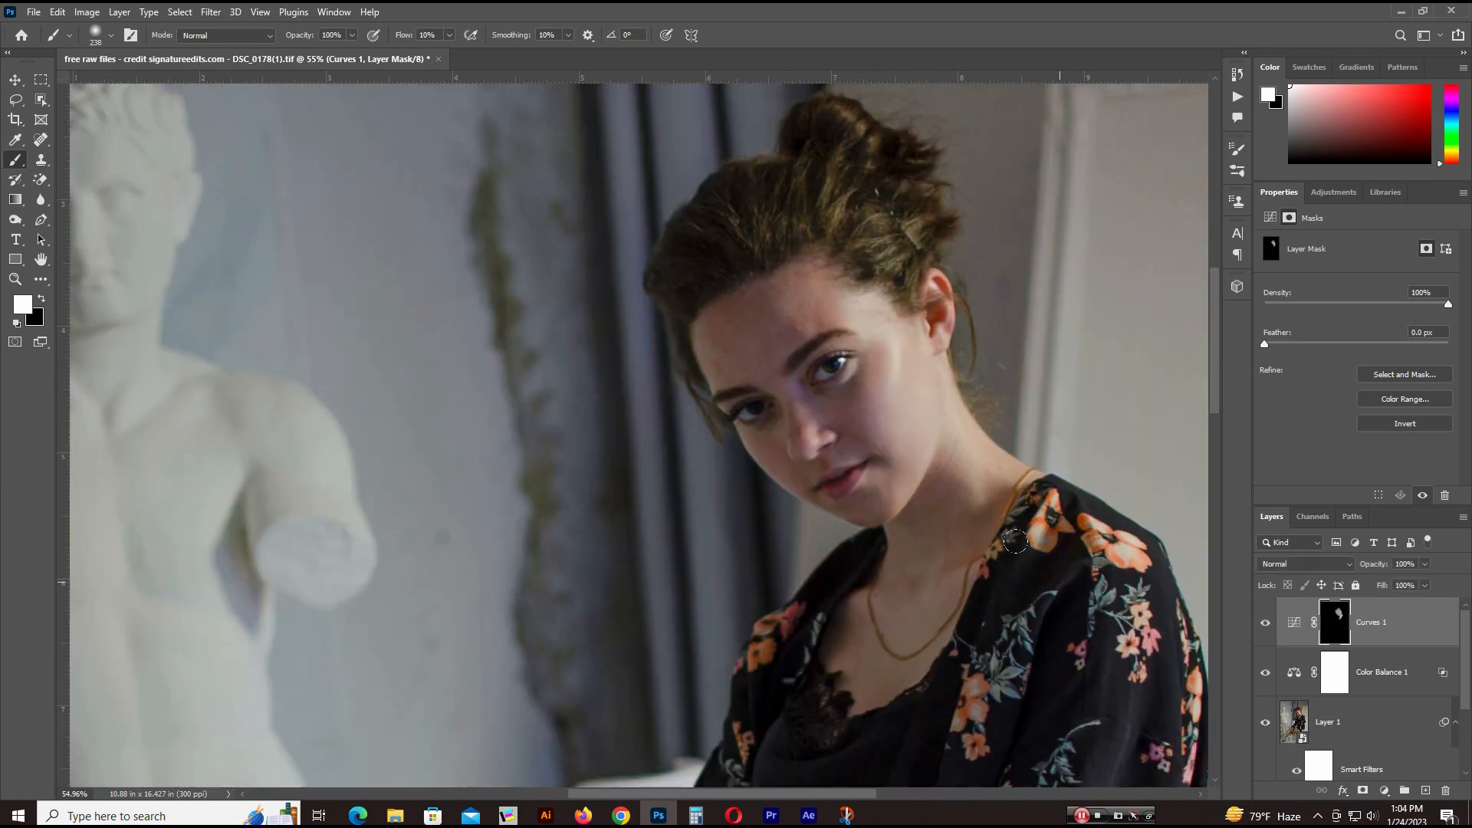
# Compare the portrait with the Curves 1 adjustment hidden and shown, both in close-up and as a whole.
pyautogui.click(1266, 623)
pyautogui.click(1264, 624)
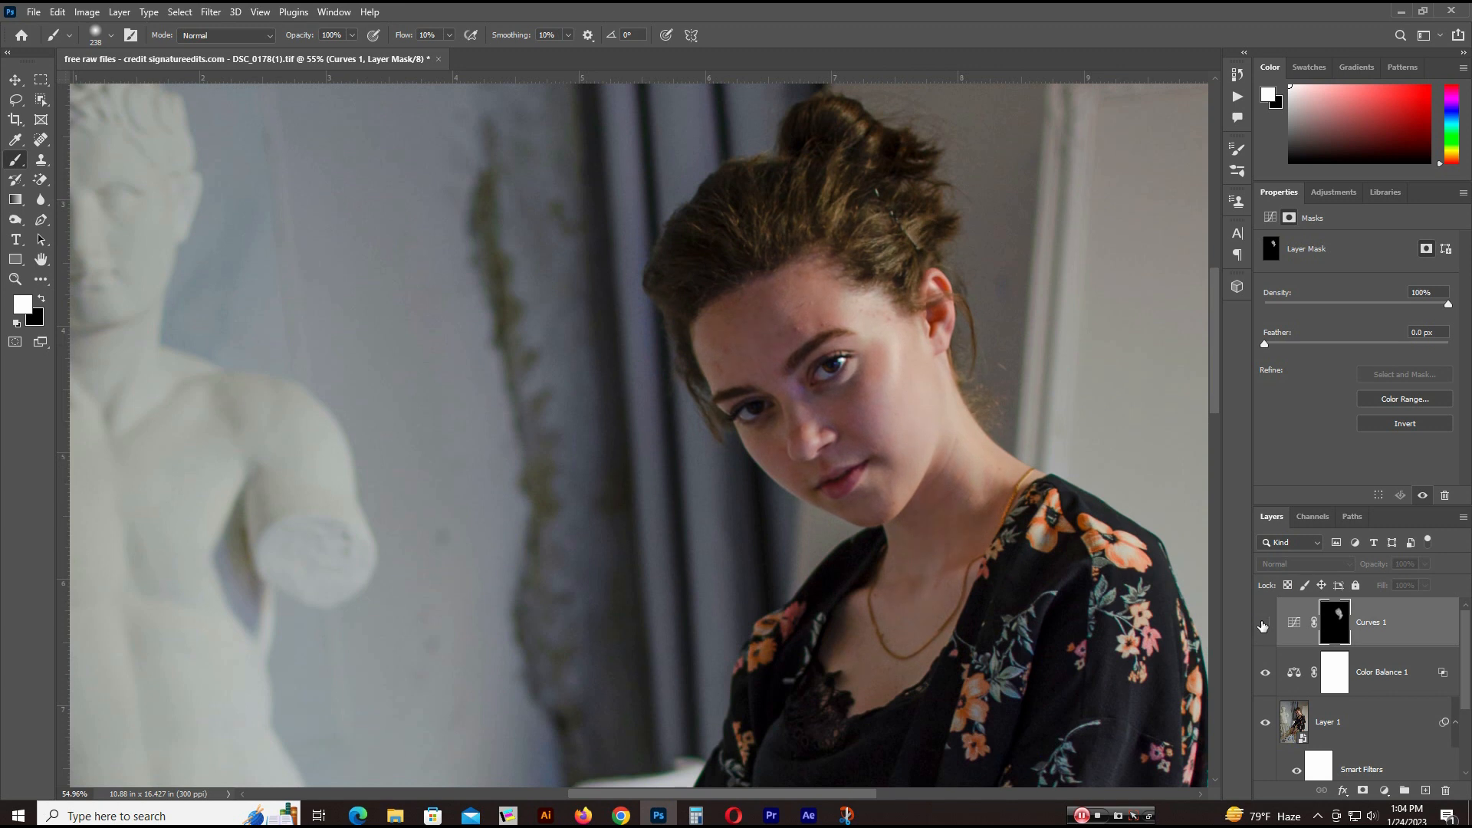
pyautogui.scroll(-6, 735, 435)
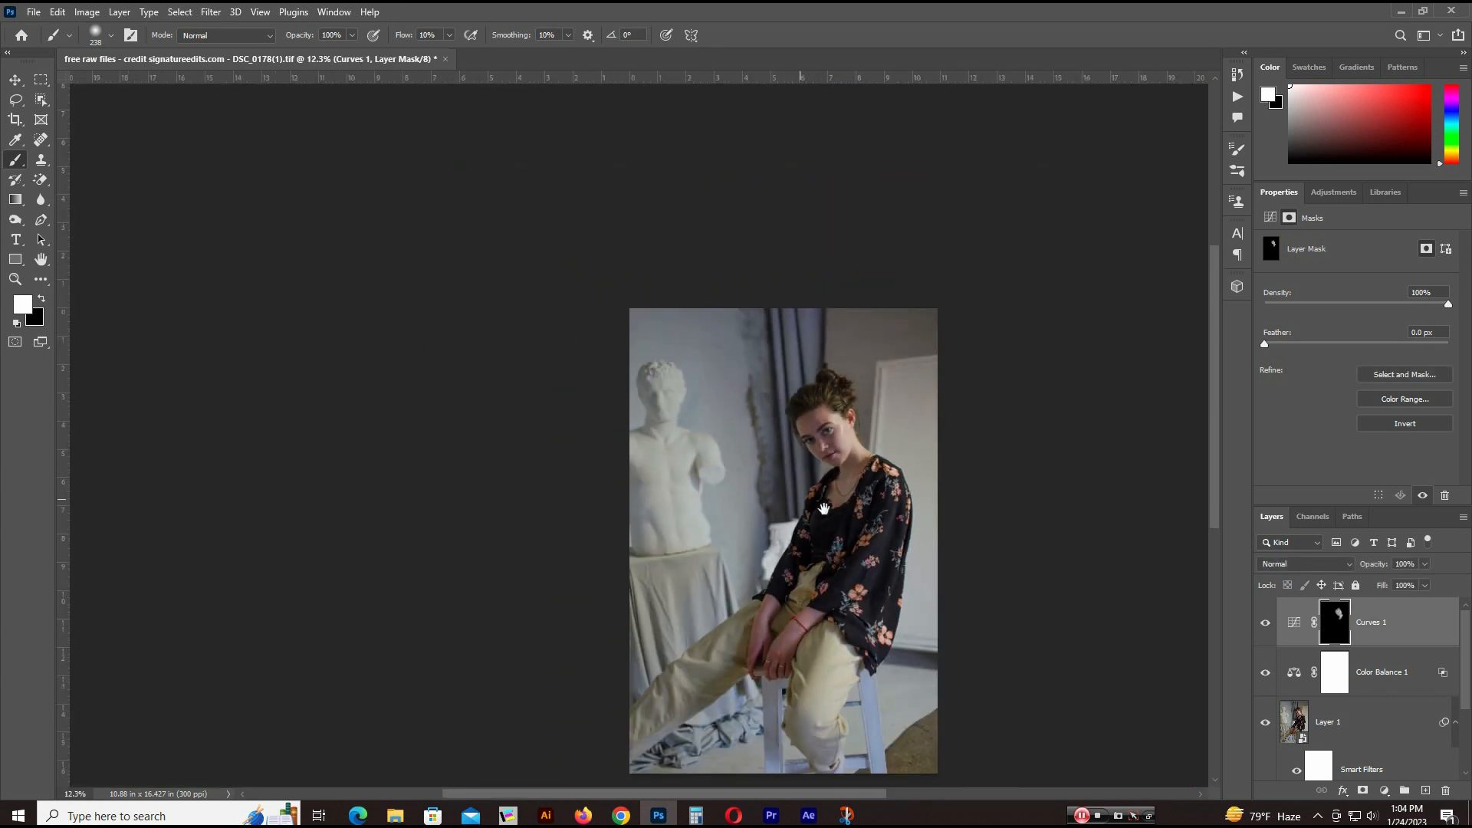
pyautogui.scroll(2, 734, 435)
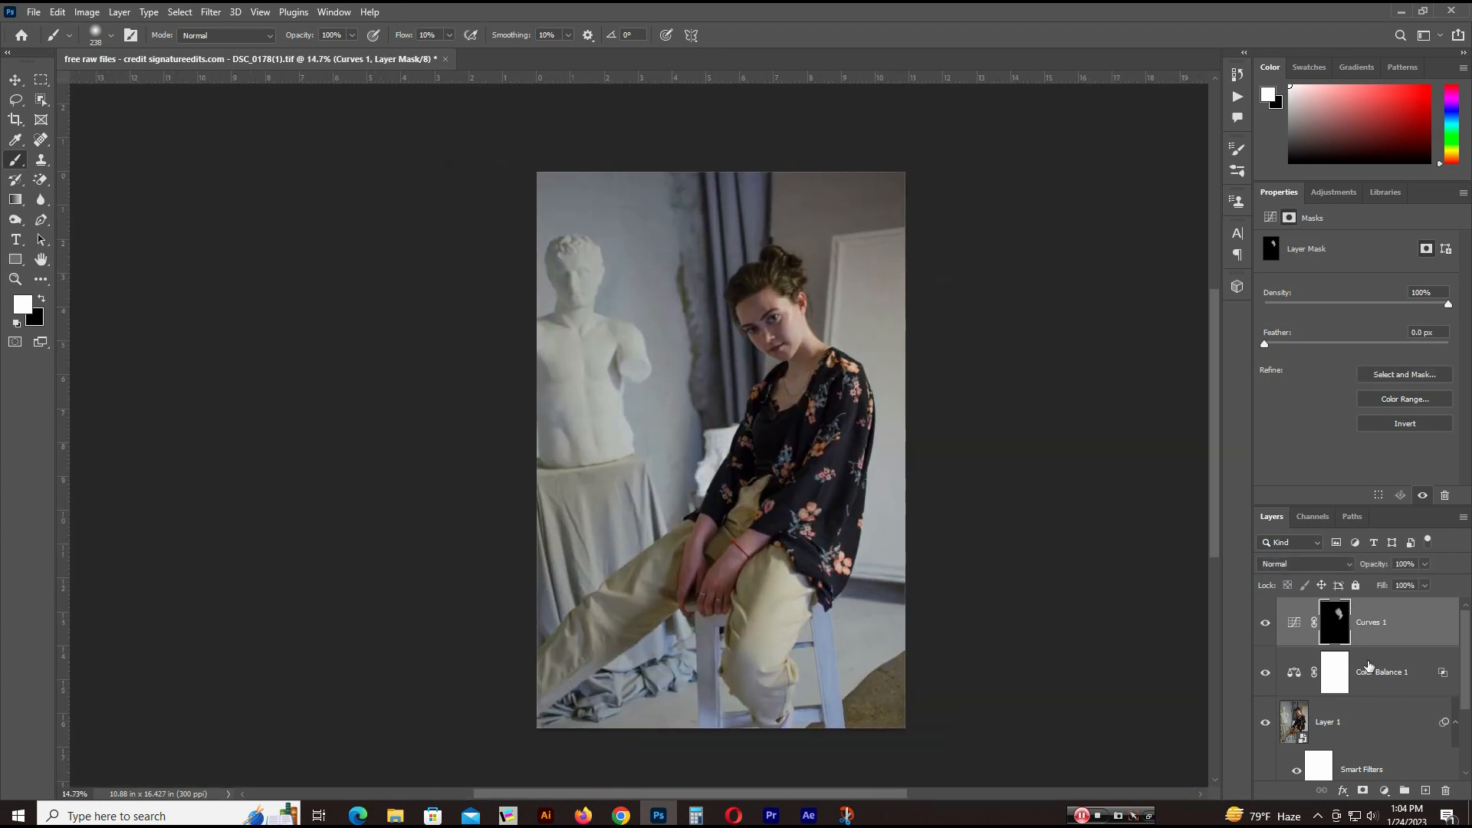
pyautogui.click(1266, 625)
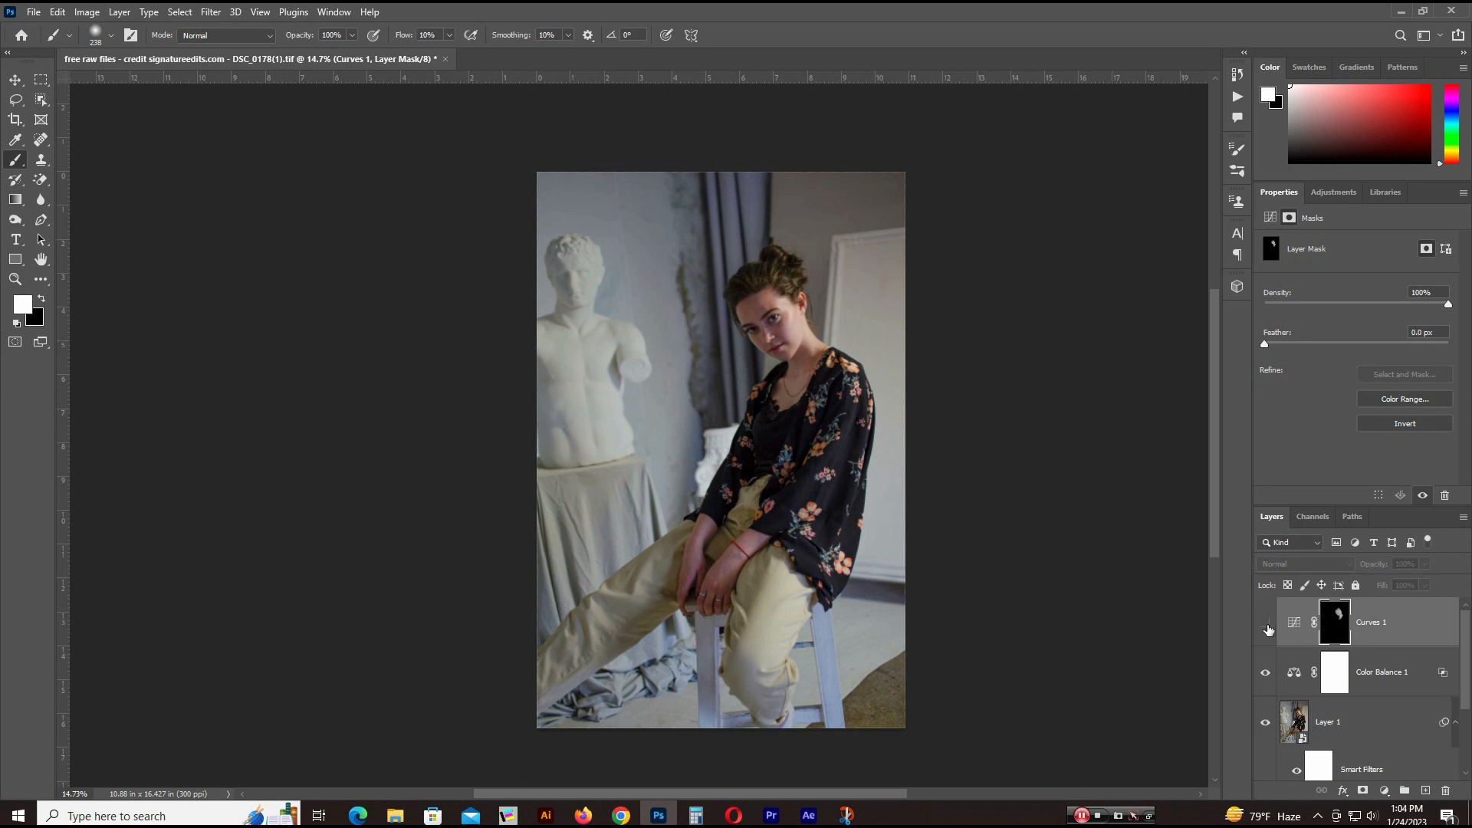
pyautogui.click(1265, 625)
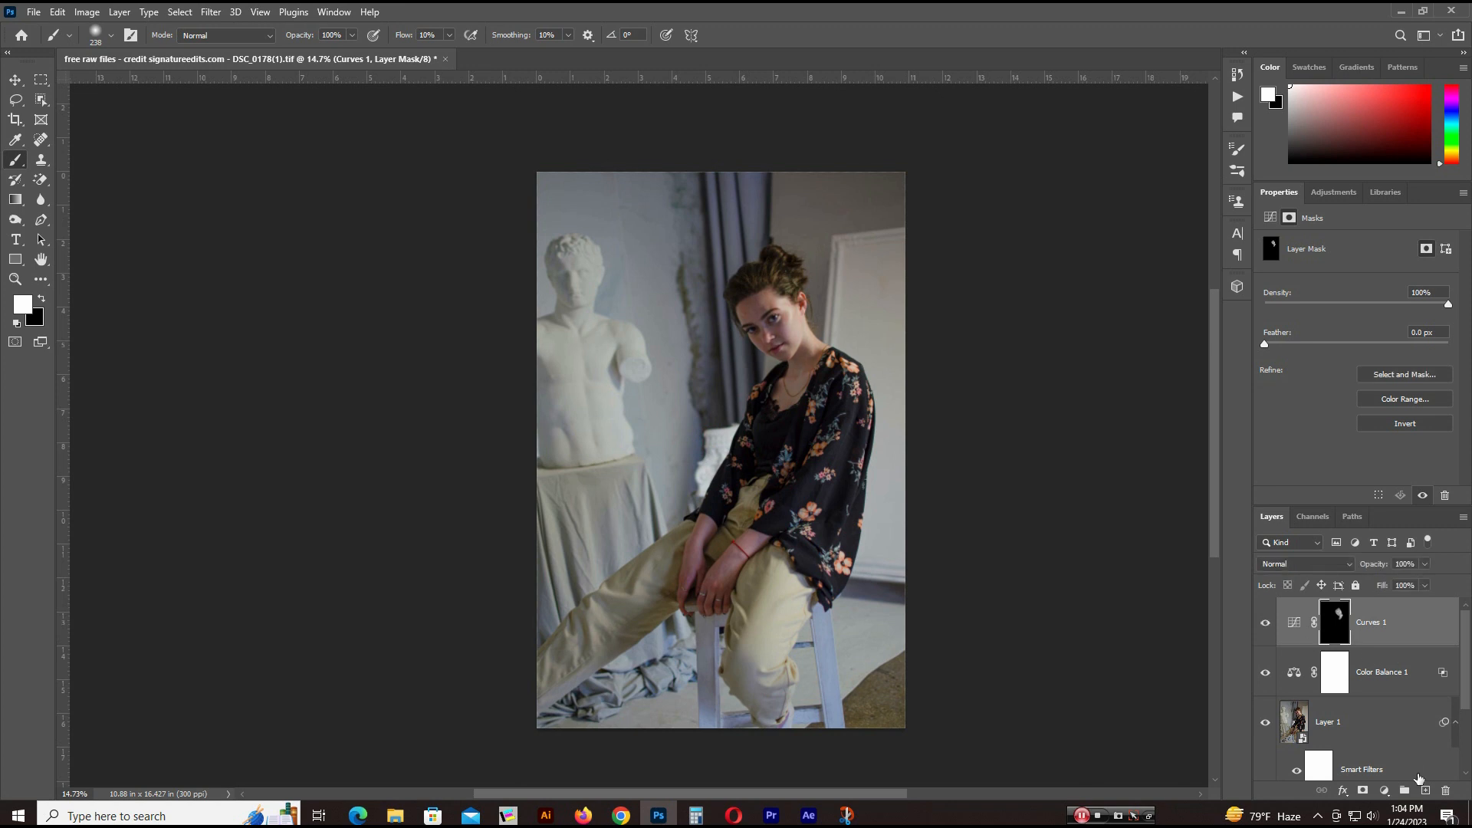
# Stamp all visible layers into a new layer above Curves 1, add another empty layer on top, and enlarge the layer list.
pyautogui.click(1426, 791)
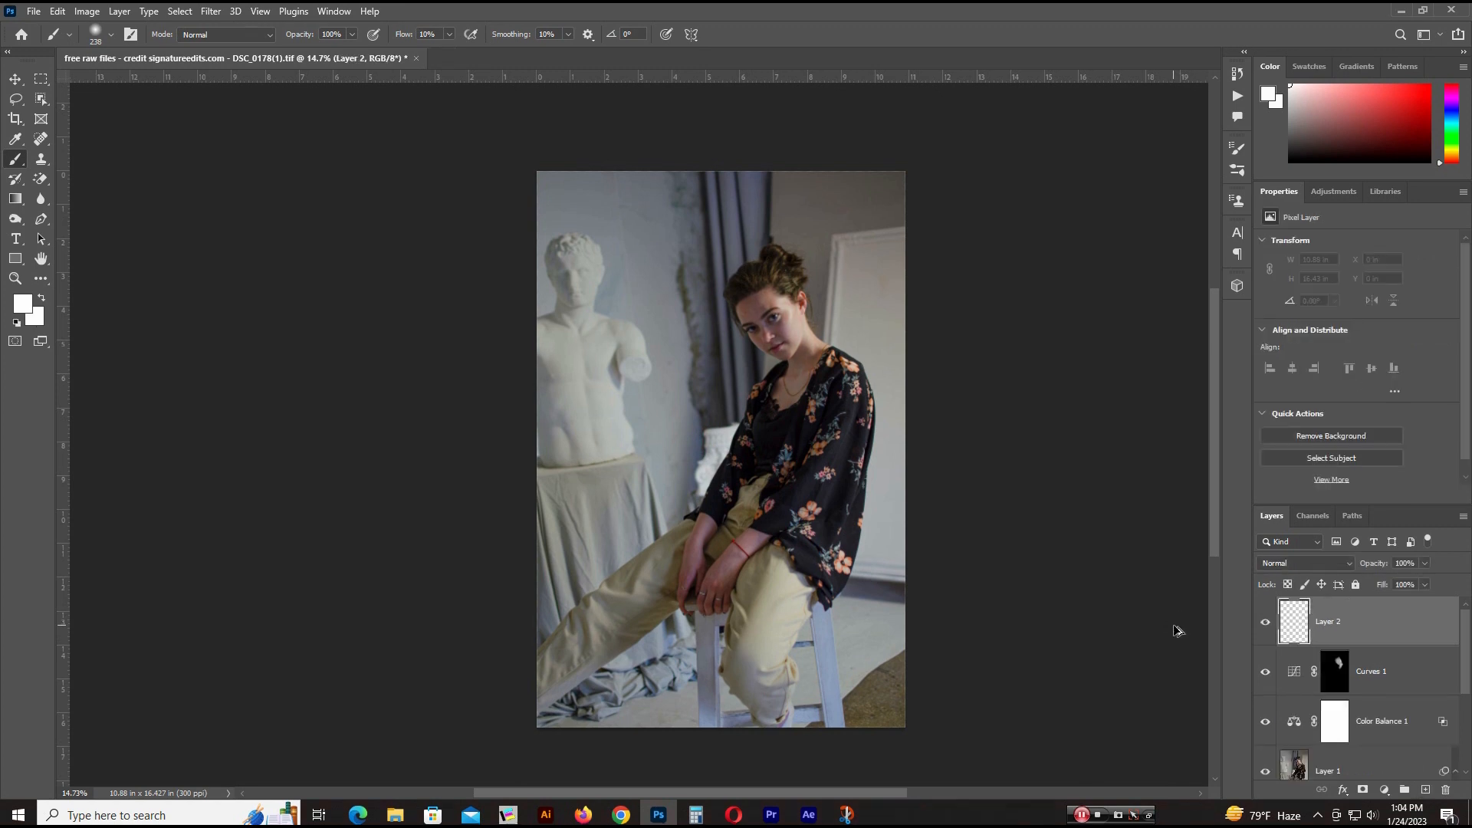
pyautogui.hotkey('ctrl', 'shift', 'alt', 'e')
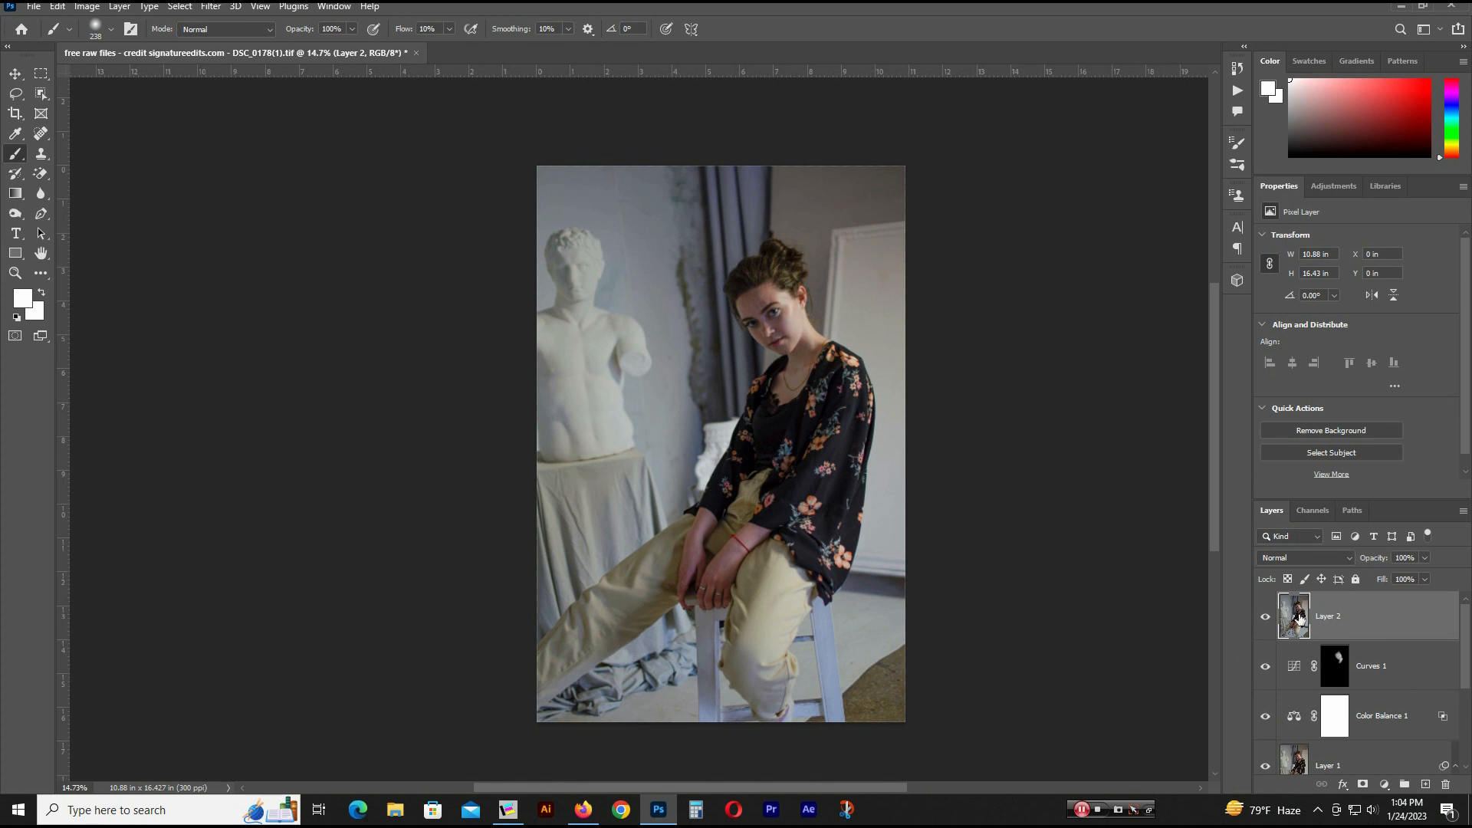
pyautogui.press('v')
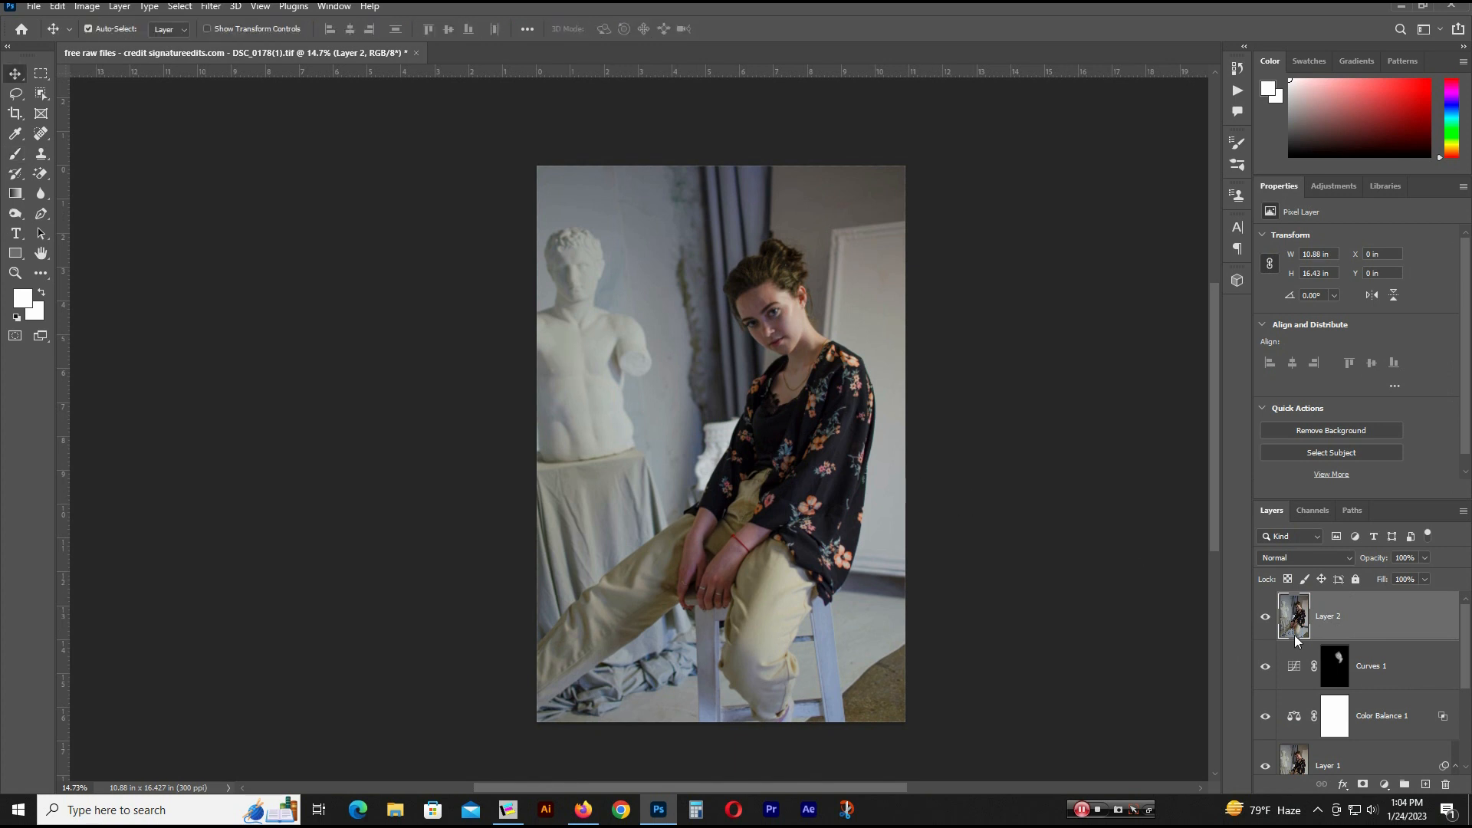
pyautogui.hotkey('ctrl', 'shift', 'alt', 'n')
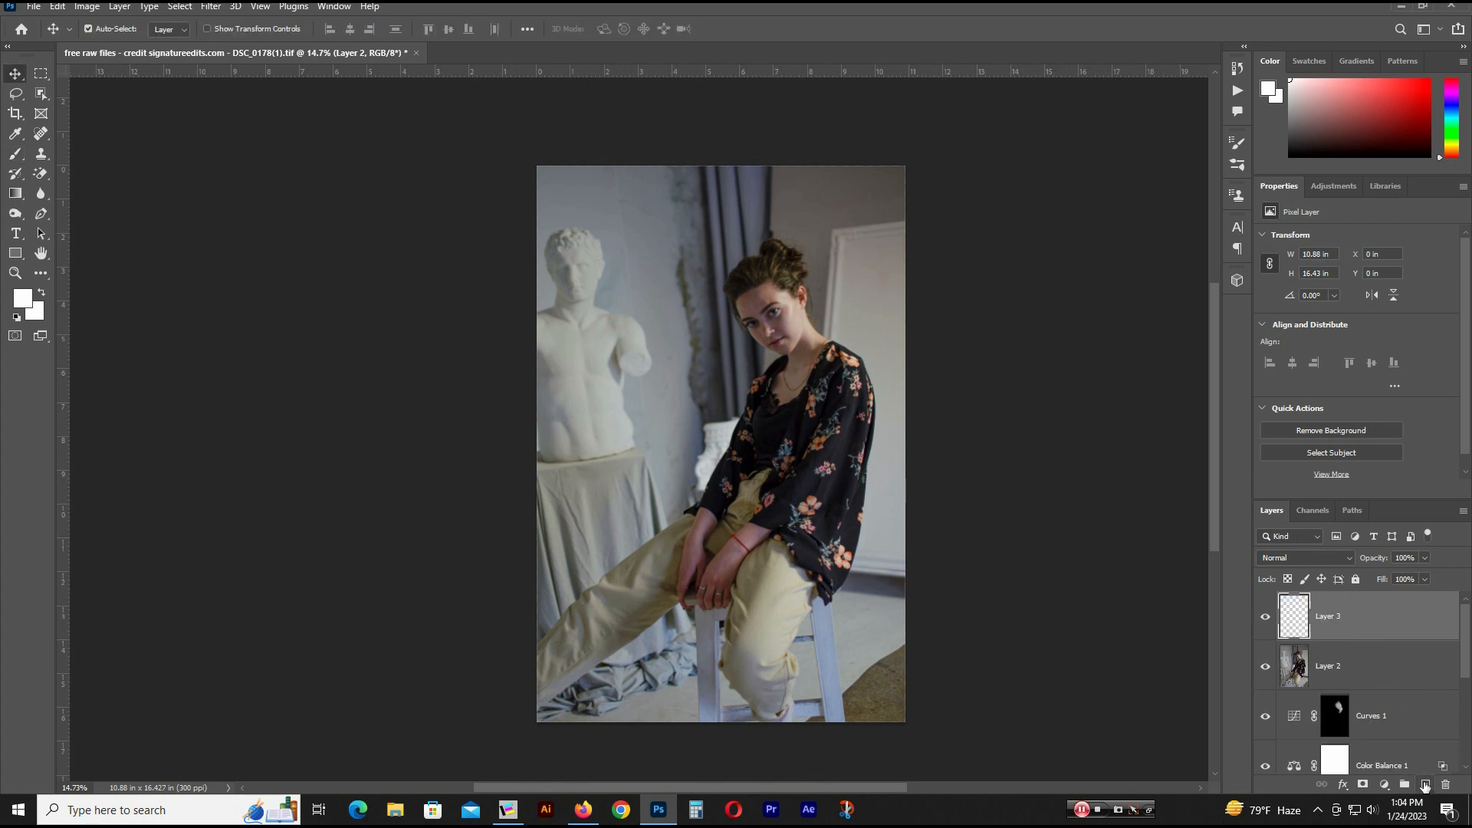
pyautogui.moveTo(1330, 500); pyautogui.dragTo(1329, 366)
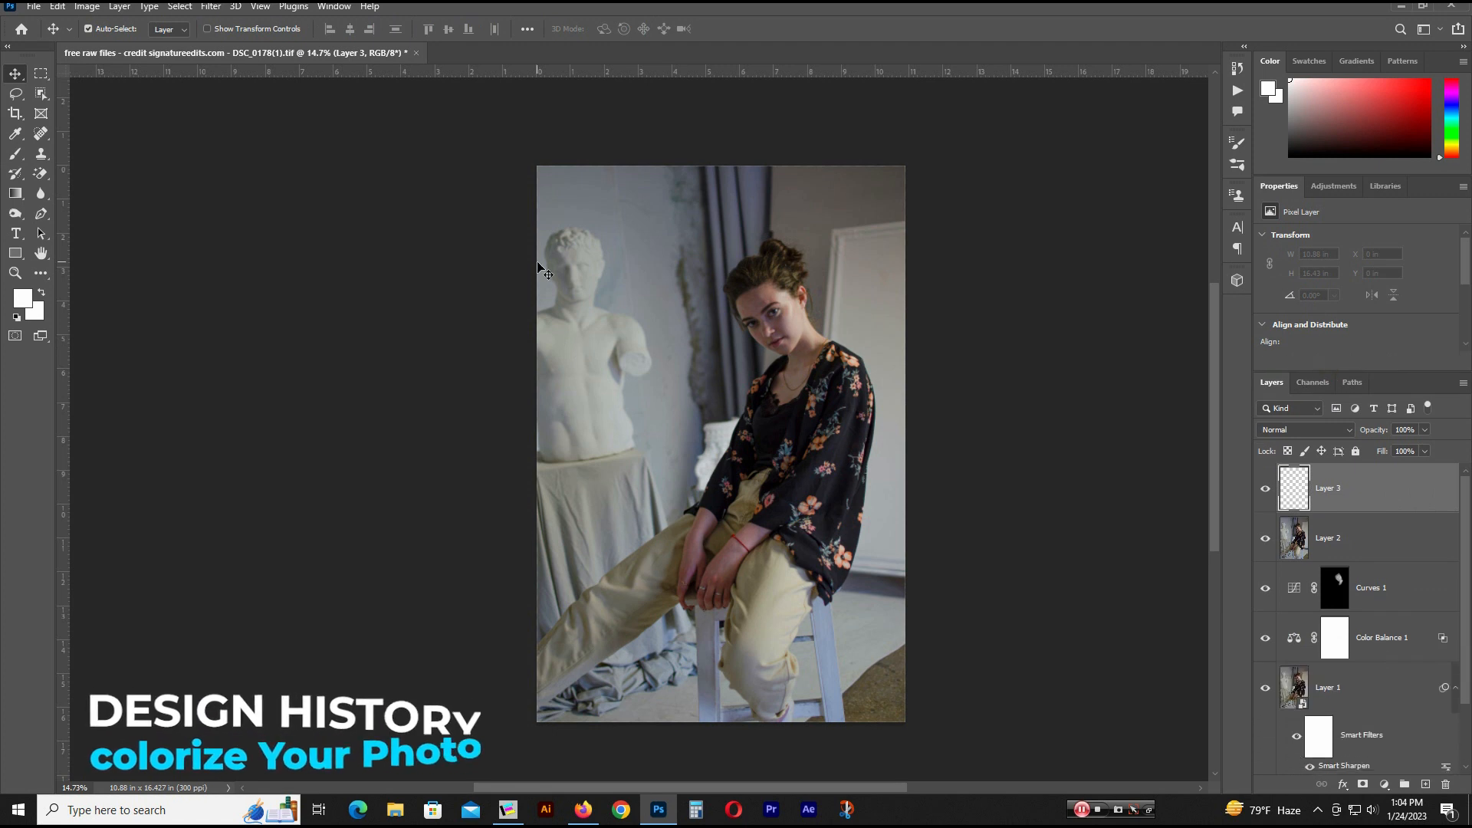
# Set the Clone Stamp to sample All Layers at 10% flow and change Layer 3's blend mode to Color.
pyautogui.click(41, 153)
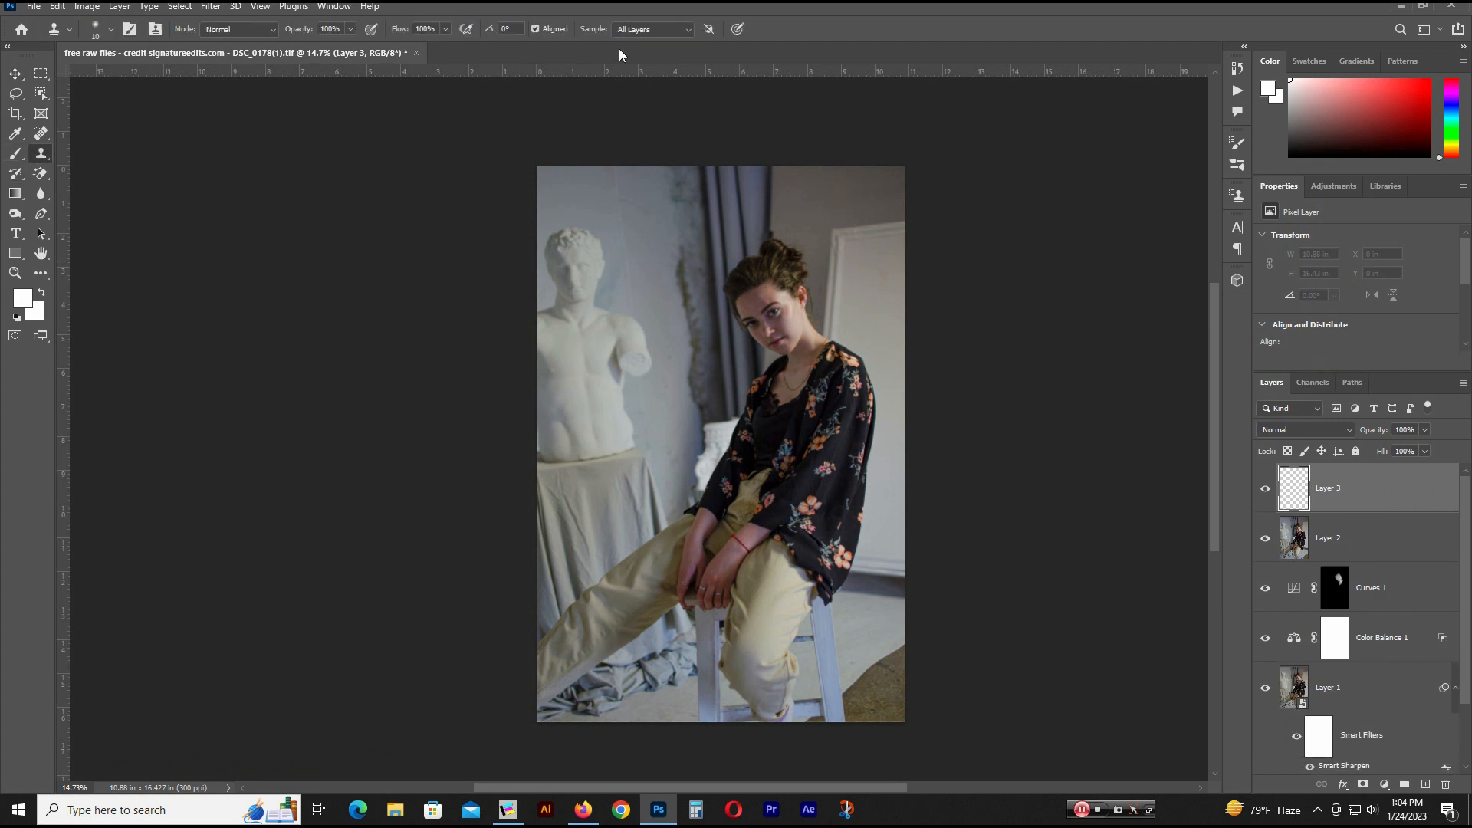
pyautogui.click(637, 29)
pyautogui.click(636, 32)
pyautogui.moveTo(436, 29); pyautogui.dragTo(398, 29)
pyautogui.write('10')
pyautogui.moveTo(572, 522)
pyautogui.mouseDown()
pyautogui.moveTo(636, 562)
pyautogui.moveTo(760, 545)
pyautogui.moveTo(800, 521)
pyautogui.mouseUp()
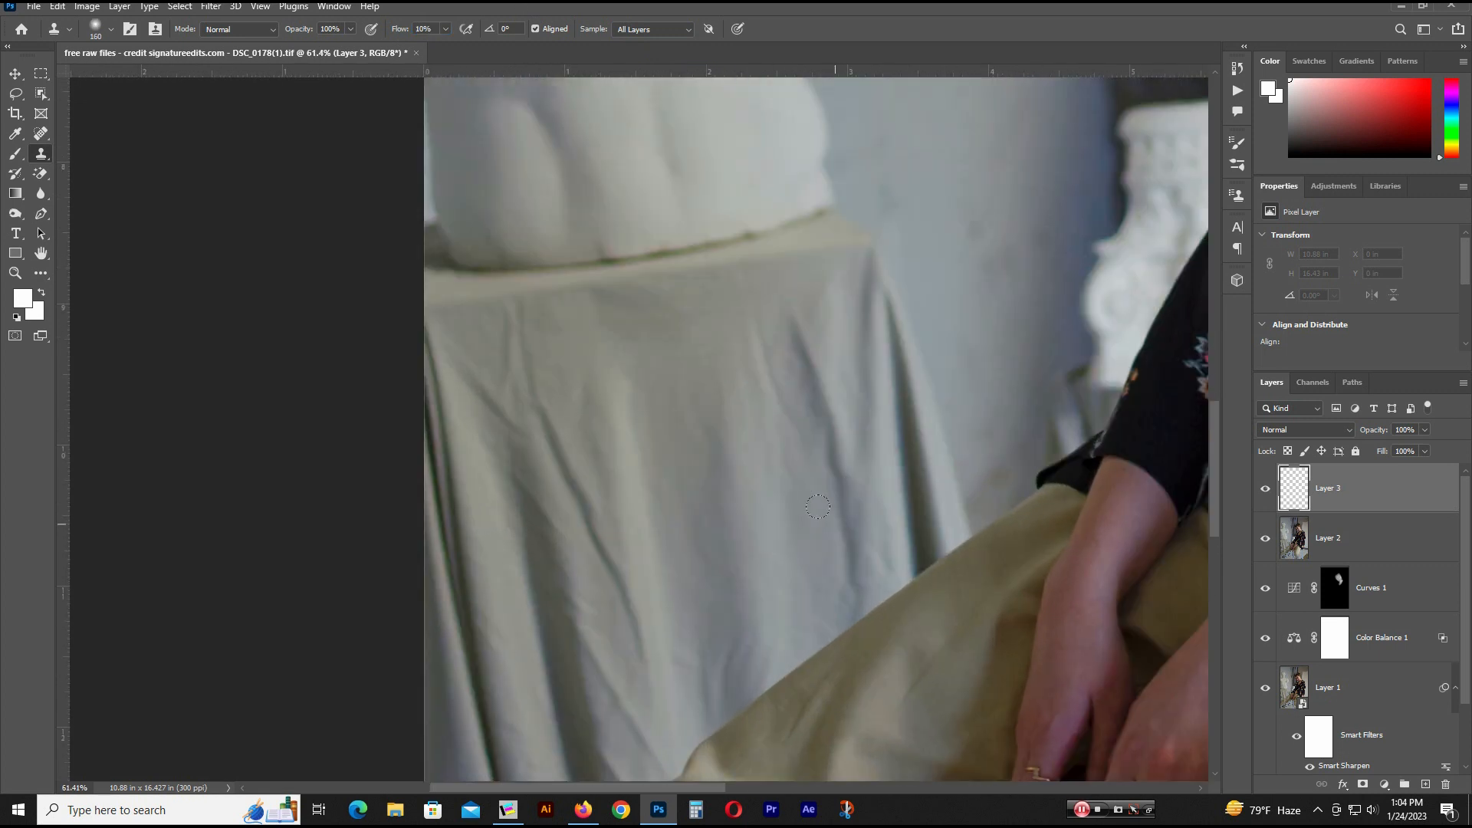
pyautogui.click(1304, 430)
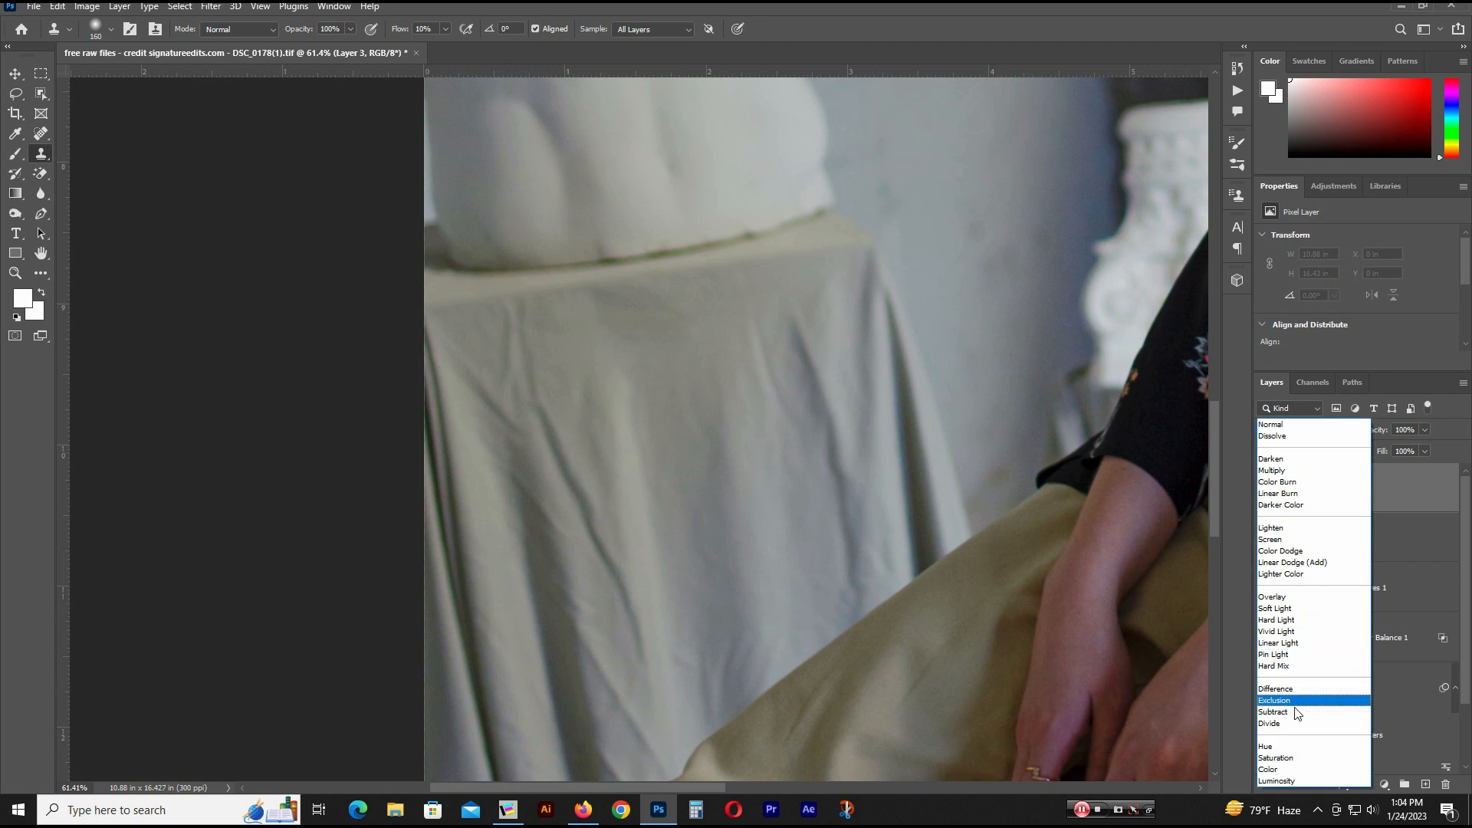
pyautogui.click(1289, 770)
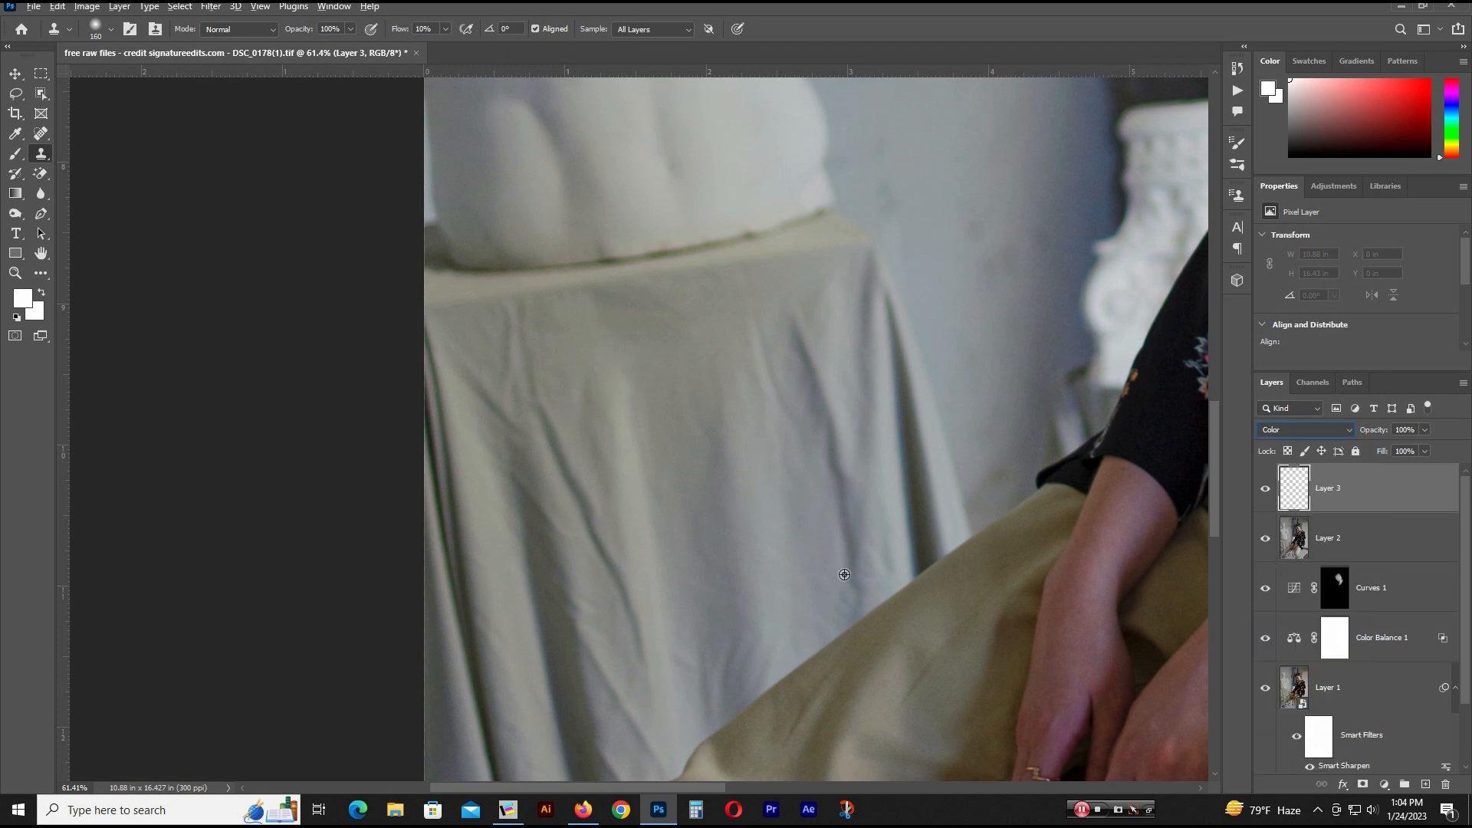
# Clone neutral gray cloth color over the yellowish middle folds of the drape below the statue on Layer 3.
pyautogui.keyDown('alt'); pyautogui.click(868, 533); pyautogui.keyUp('alt')
pyautogui.moveTo(818, 324); pyautogui.dragTo(795, 408)
pyautogui.keyDown('alt'); pyautogui.click(883, 479); pyautogui.keyUp('alt')
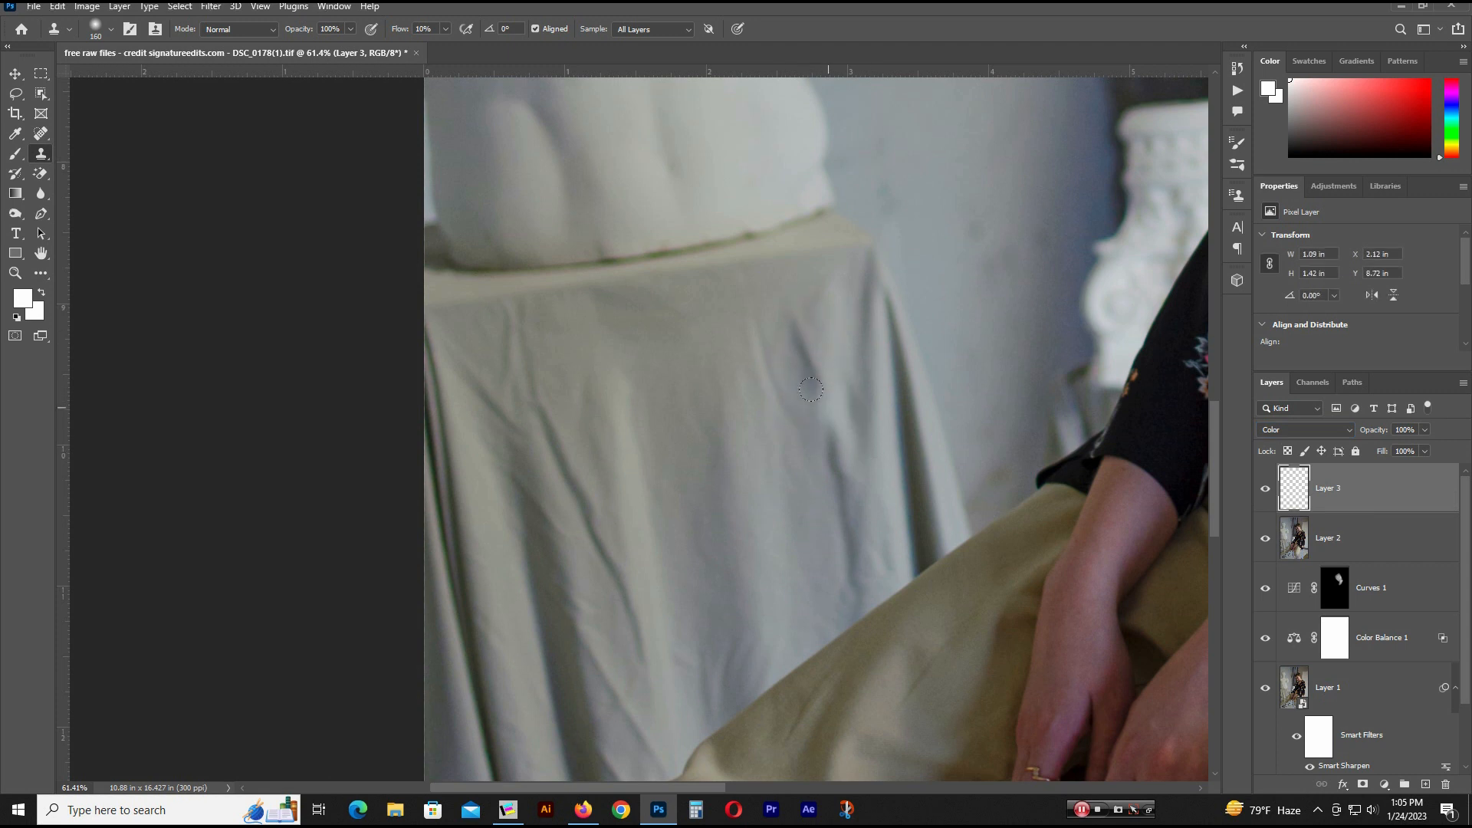
pyautogui.keyDown('alt'); pyautogui.click(815, 527); pyautogui.keyUp('alt')
pyautogui.click(721, 493)
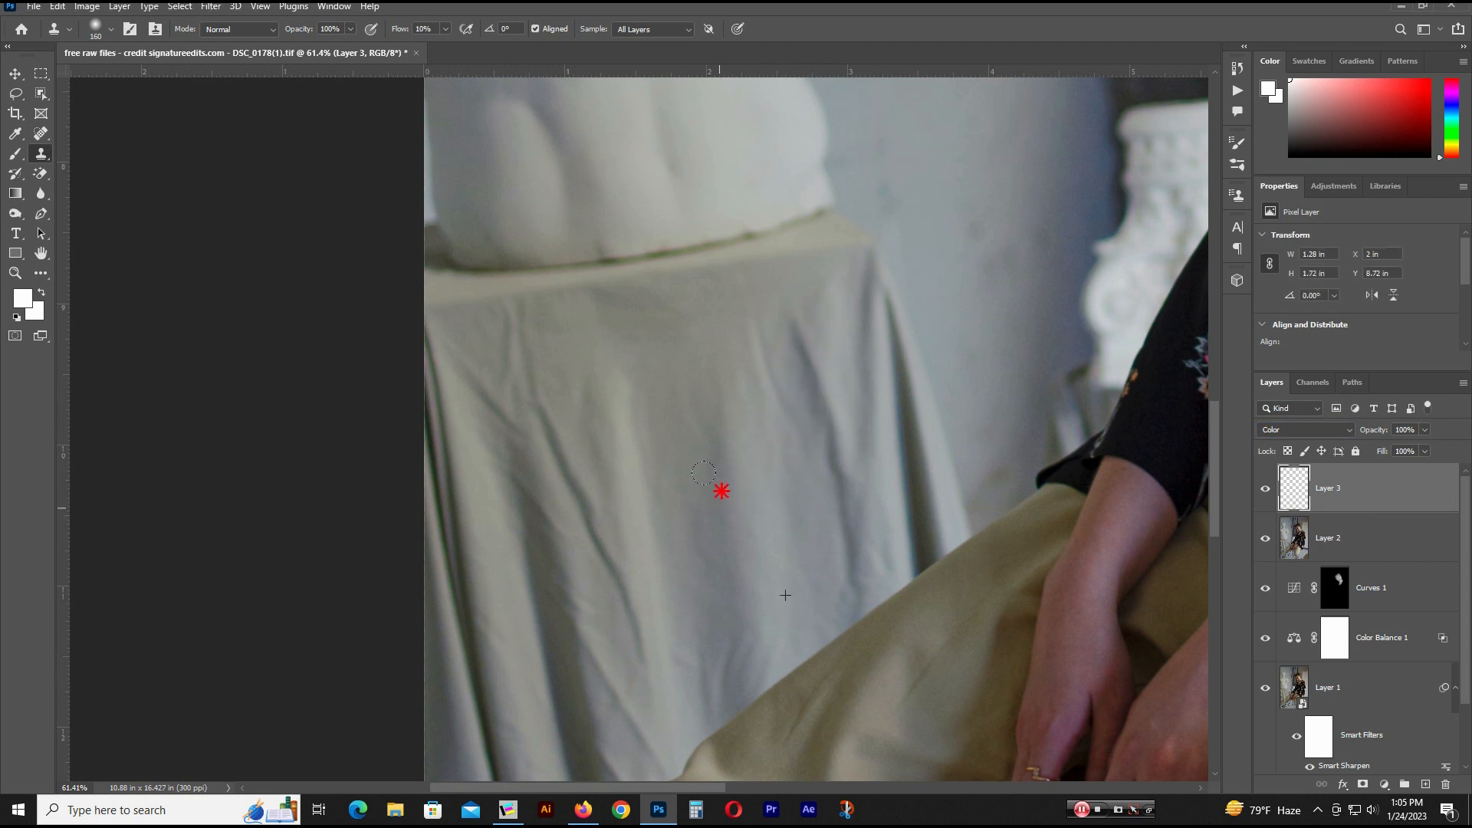
pyautogui.keyDown('alt'); pyautogui.click(788, 610); pyautogui.keyUp('alt')
pyautogui.moveTo(725, 594)
pyautogui.mouseDown()
pyautogui.moveTo(701, 535)
pyautogui.moveTo(738, 430)
pyautogui.mouseUp()
pyautogui.keyDown('alt'); pyautogui.click(803, 546); pyautogui.keyUp('alt')
pyautogui.keyDown('alt'); pyautogui.click(761, 623); pyautogui.keyUp('alt')
pyautogui.moveTo(687, 588)
pyautogui.mouseDown()
pyautogui.moveTo(683, 618)
pyautogui.moveTo(716, 421)
pyautogui.moveTo(741, 380)
pyautogui.mouseUp()
# Clone the gray color over the upper and outer folds on the side of the drape nearest the woman.
pyautogui.keyDown('alt'); pyautogui.click(863, 497); pyautogui.keyUp('alt')
pyautogui.moveTo(797, 332)
pyautogui.mouseDown()
pyautogui.moveTo(754, 355)
pyautogui.moveTo(777, 267)
pyautogui.mouseUp()
pyautogui.moveTo(714, 434); pyautogui.dragTo(722, 359)
pyautogui.click(763, 431)
pyautogui.click(805, 575)
pyautogui.click(741, 543)
pyautogui.click(847, 426)
pyautogui.click(877, 364)
# Clone the gray color down the folds of the drape near the photo's outer edge.
pyautogui.moveTo(636, 407)
pyautogui.mouseDown()
pyautogui.moveTo(651, 462)
pyautogui.moveTo(624, 561)
pyautogui.moveTo(639, 601)
pyautogui.moveTo(653, 374)
pyautogui.mouseUp()
pyautogui.moveTo(610, 559)
pyautogui.mouseDown()
pyautogui.moveTo(648, 411)
pyautogui.moveTo(603, 632)
pyautogui.mouseUp()
pyautogui.moveTo(578, 371); pyautogui.dragTo(558, 560)
pyautogui.moveTo(624, 525); pyautogui.dragTo(726, 390)
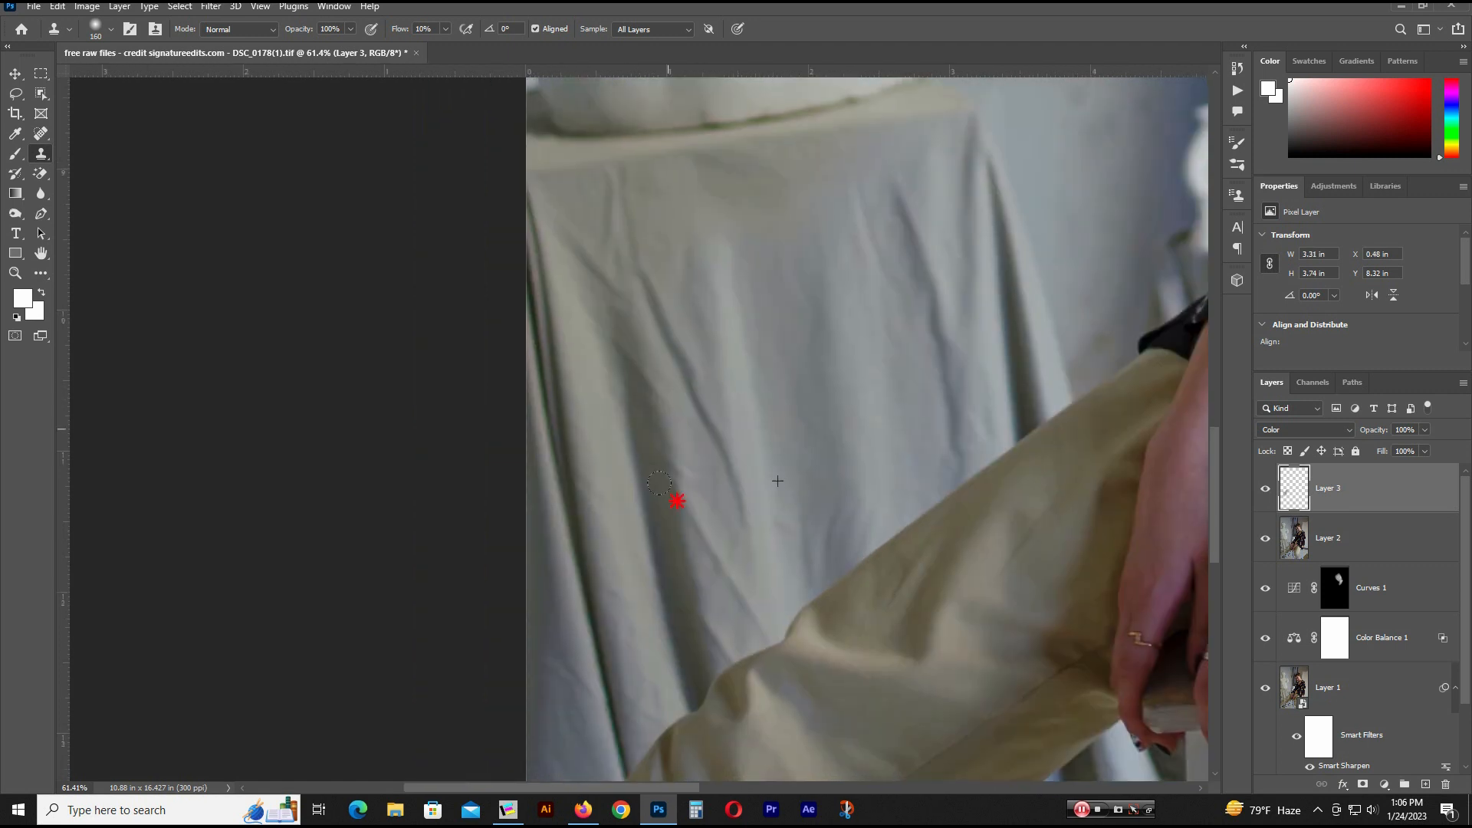
pyautogui.moveTo(659, 482)
pyautogui.mouseDown()
pyautogui.moveTo(651, 548)
pyautogui.moveTo(573, 340)
pyautogui.moveTo(555, 368)
pyautogui.moveTo(667, 554)
pyautogui.mouseUp()
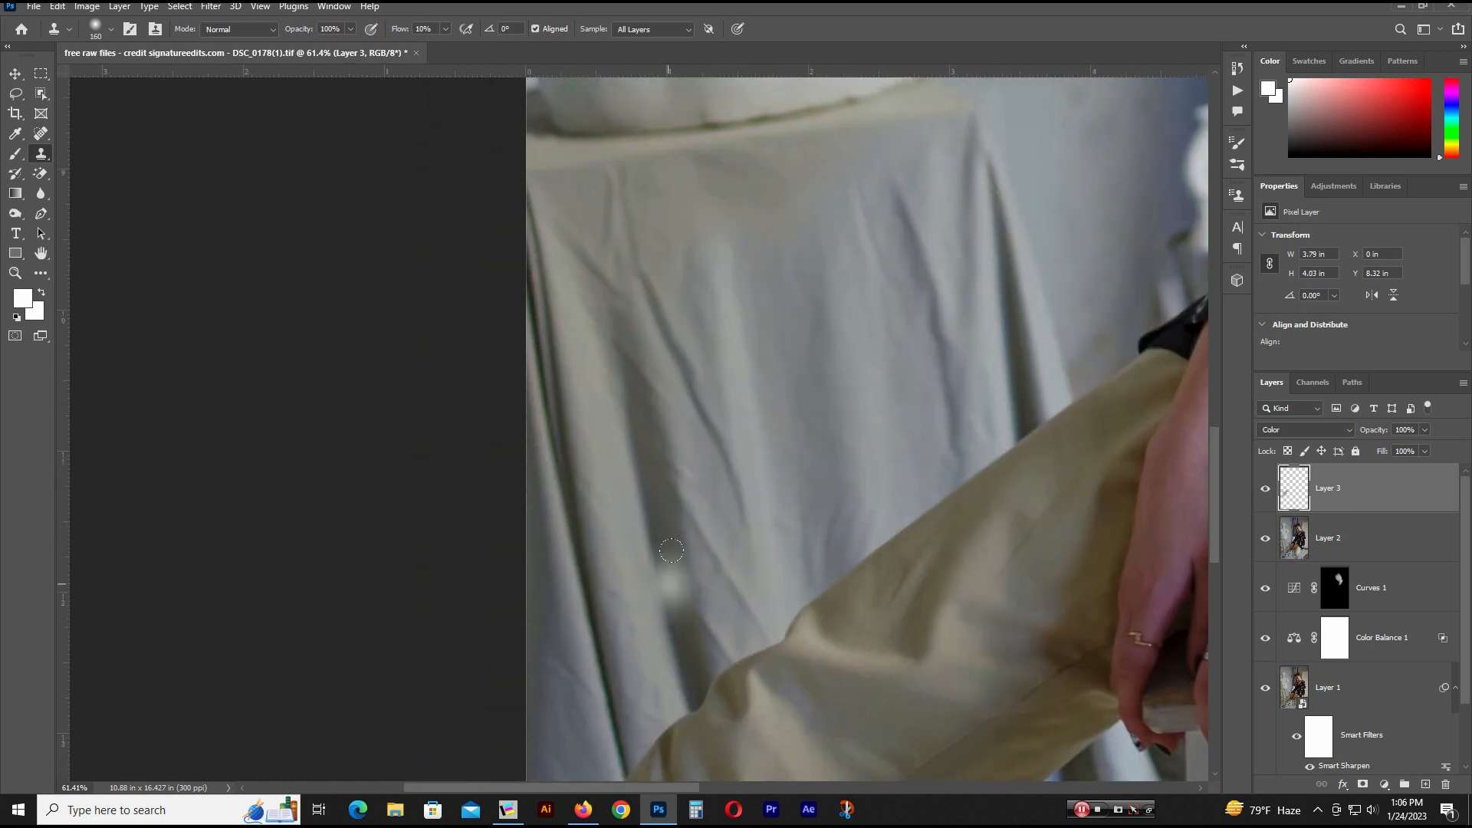
pyautogui.moveTo(606, 263)
pyautogui.mouseDown()
pyautogui.moveTo(668, 306)
pyautogui.moveTo(648, 268)
pyautogui.moveTo(551, 315)
pyautogui.moveTo(636, 222)
pyautogui.mouseUp()
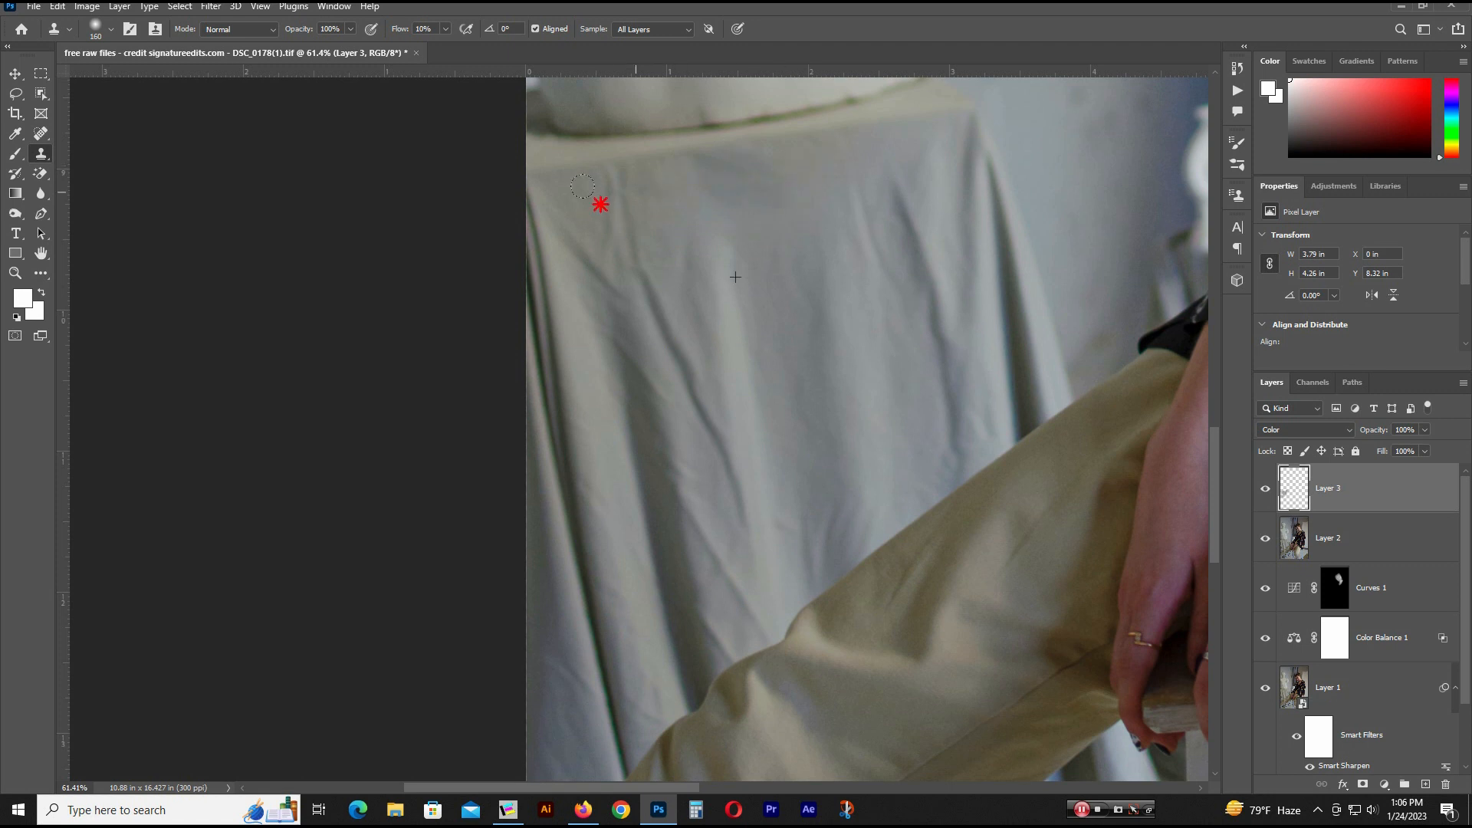
pyautogui.moveTo(734, 219); pyautogui.dragTo(657, 398)
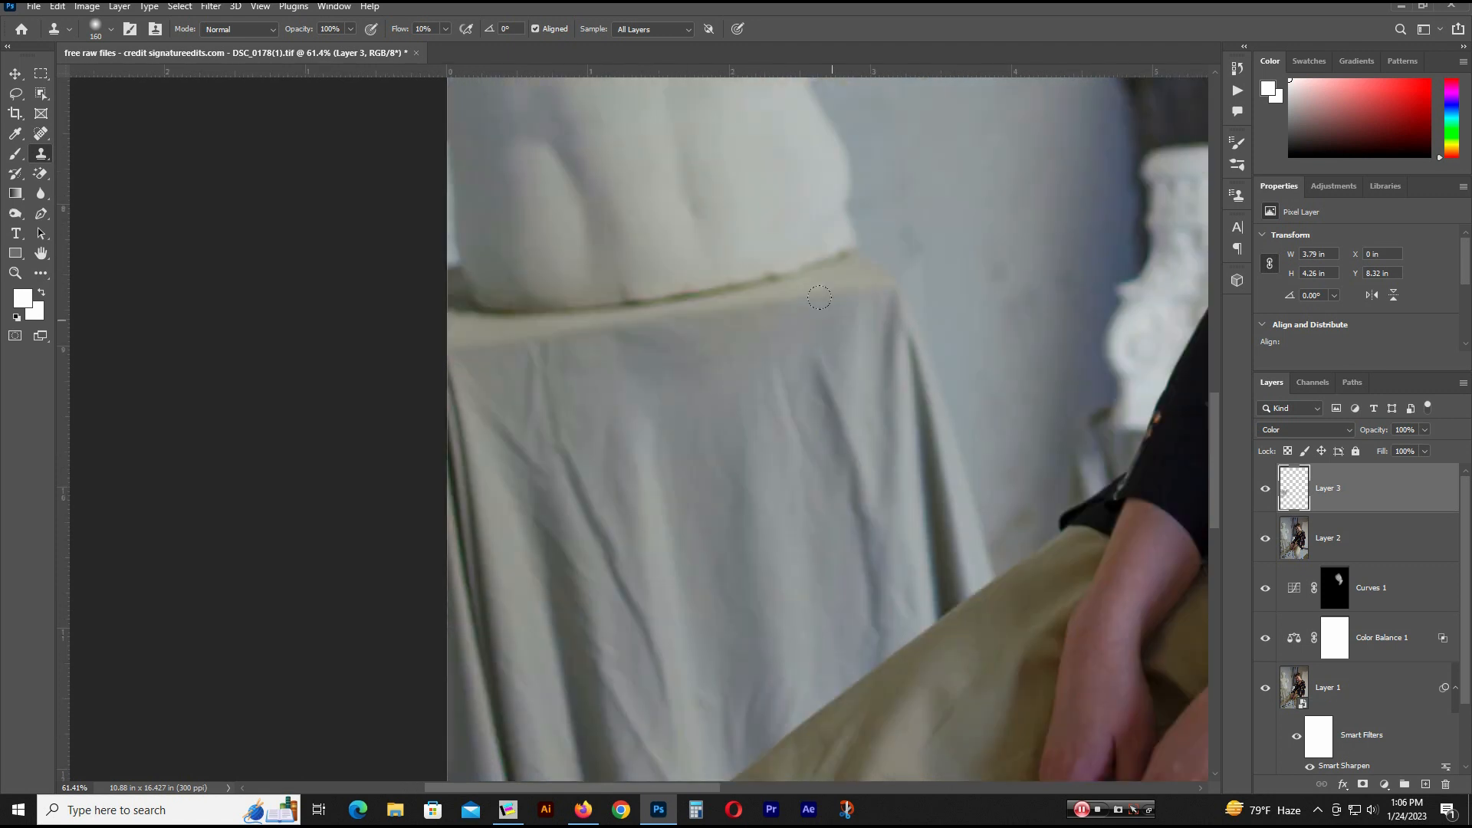
# Clone gray over the yellowish top edge of the draped pedestal directly beneath the statue.
pyautogui.moveTo(755, 314)
pyautogui.mouseDown()
pyautogui.moveTo(702, 289)
pyautogui.moveTo(780, 261)
pyautogui.moveTo(843, 284)
pyautogui.moveTo(853, 265)
pyautogui.moveTo(762, 307)
pyautogui.moveTo(728, 360)
pyautogui.mouseUp()
pyautogui.moveTo(590, 308); pyautogui.dragTo(528, 304)
pyautogui.moveTo(610, 493); pyautogui.dragTo(605, 544)
pyautogui.moveTo(851, 280); pyautogui.dragTo(641, 378)
pyautogui.moveTo(738, 448); pyautogui.dragTo(770, 382)
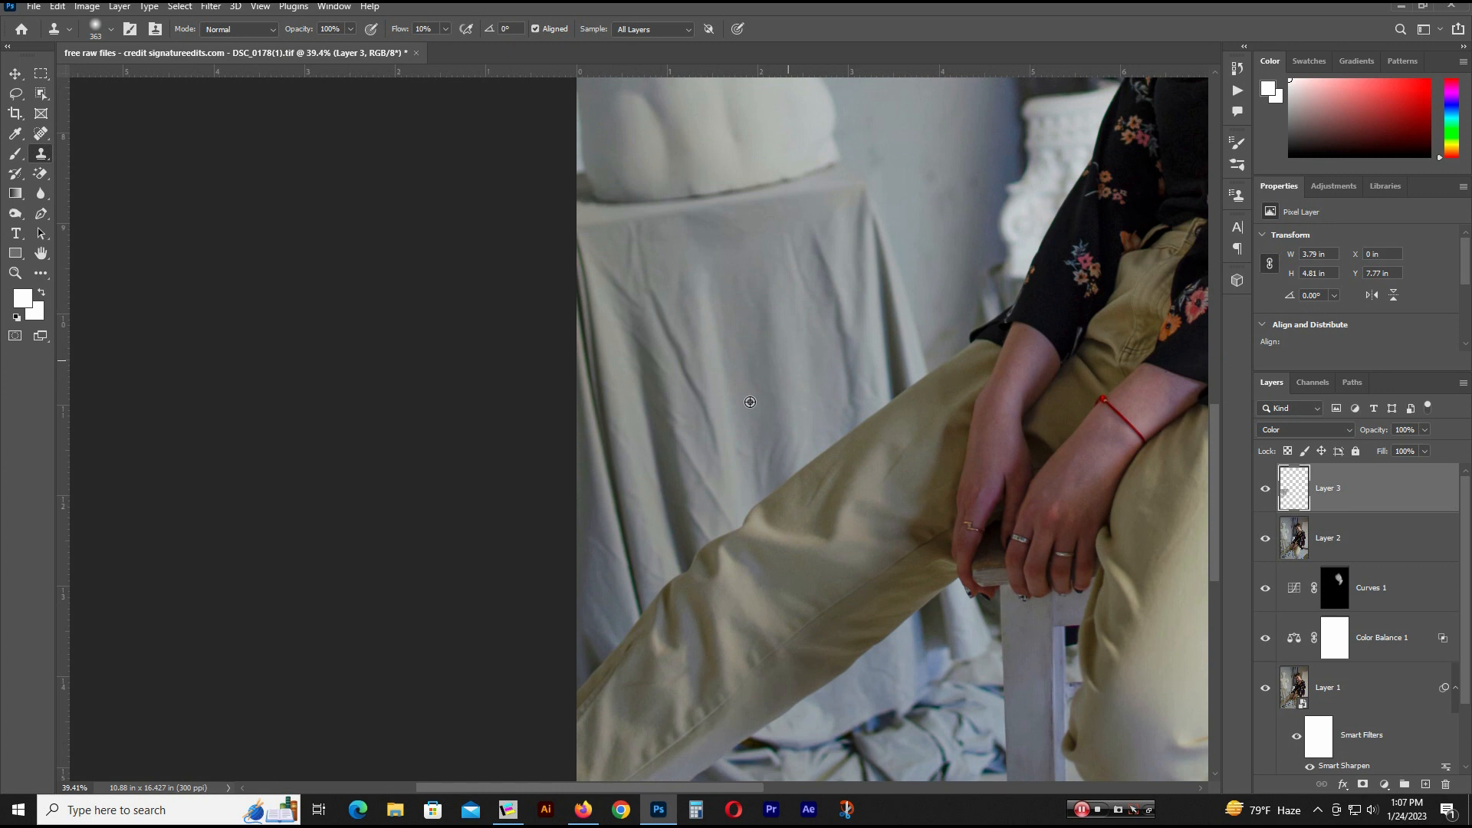
# Resample the cloth with a larger Clone Stamp, even out the drape's remaining color patches, and compare with Layer 3 hidden and shown.
pyautogui.keyDown('alt'); pyautogui.click(750, 402); pyautogui.keyUp('alt')
pyautogui.click(691, 494)
pyautogui.keyDown('alt'); pyautogui.click(749, 326); pyautogui.keyUp('alt')
pyautogui.click(636, 369)
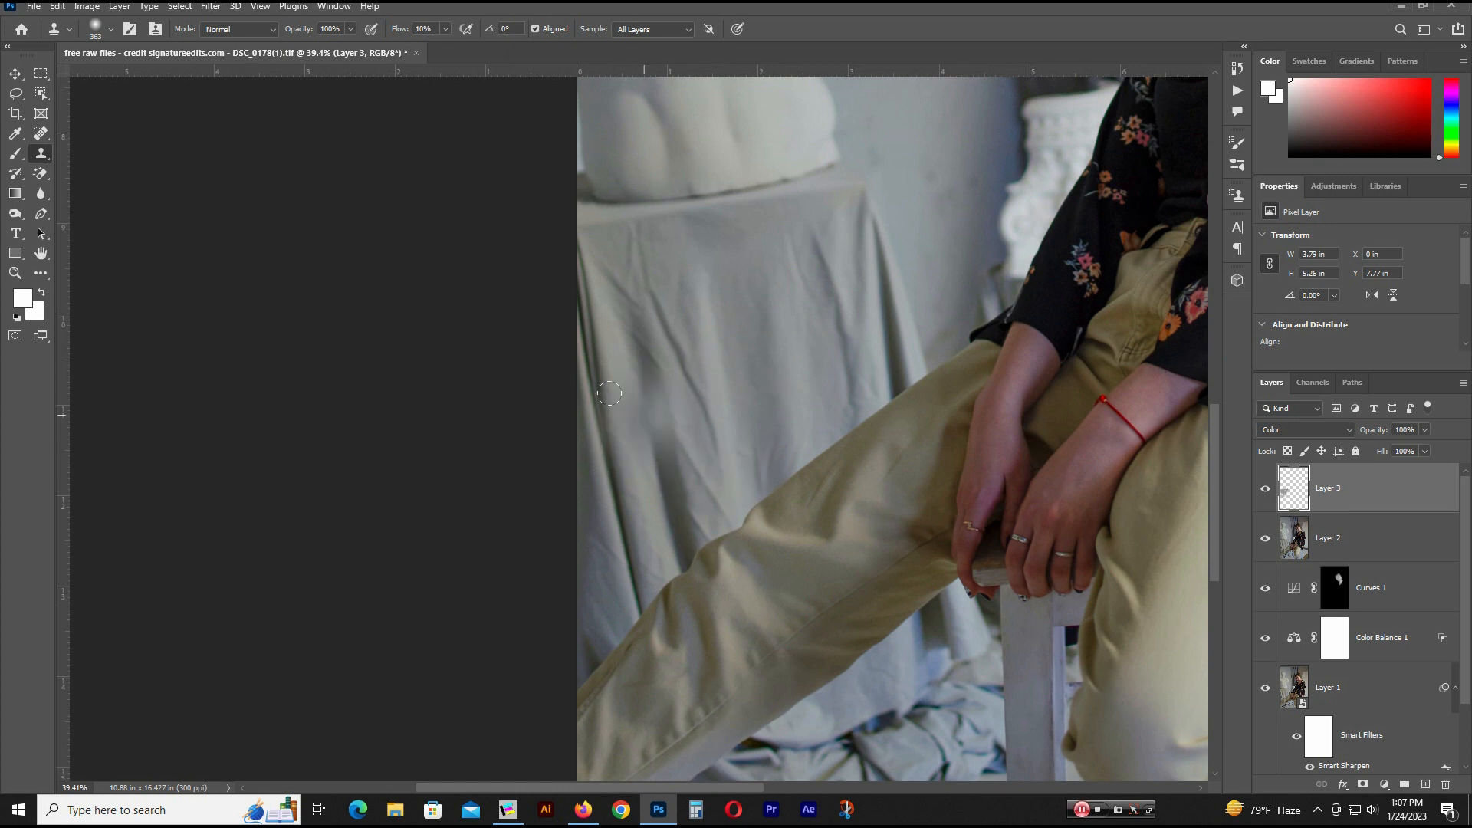
pyautogui.click(618, 450)
pyautogui.moveTo(598, 312)
pyautogui.mouseDown()
pyautogui.moveTo(607, 301)
pyautogui.moveTo(610, 449)
pyautogui.moveTo(580, 266)
pyautogui.mouseUp()
pyautogui.click(838, 220)
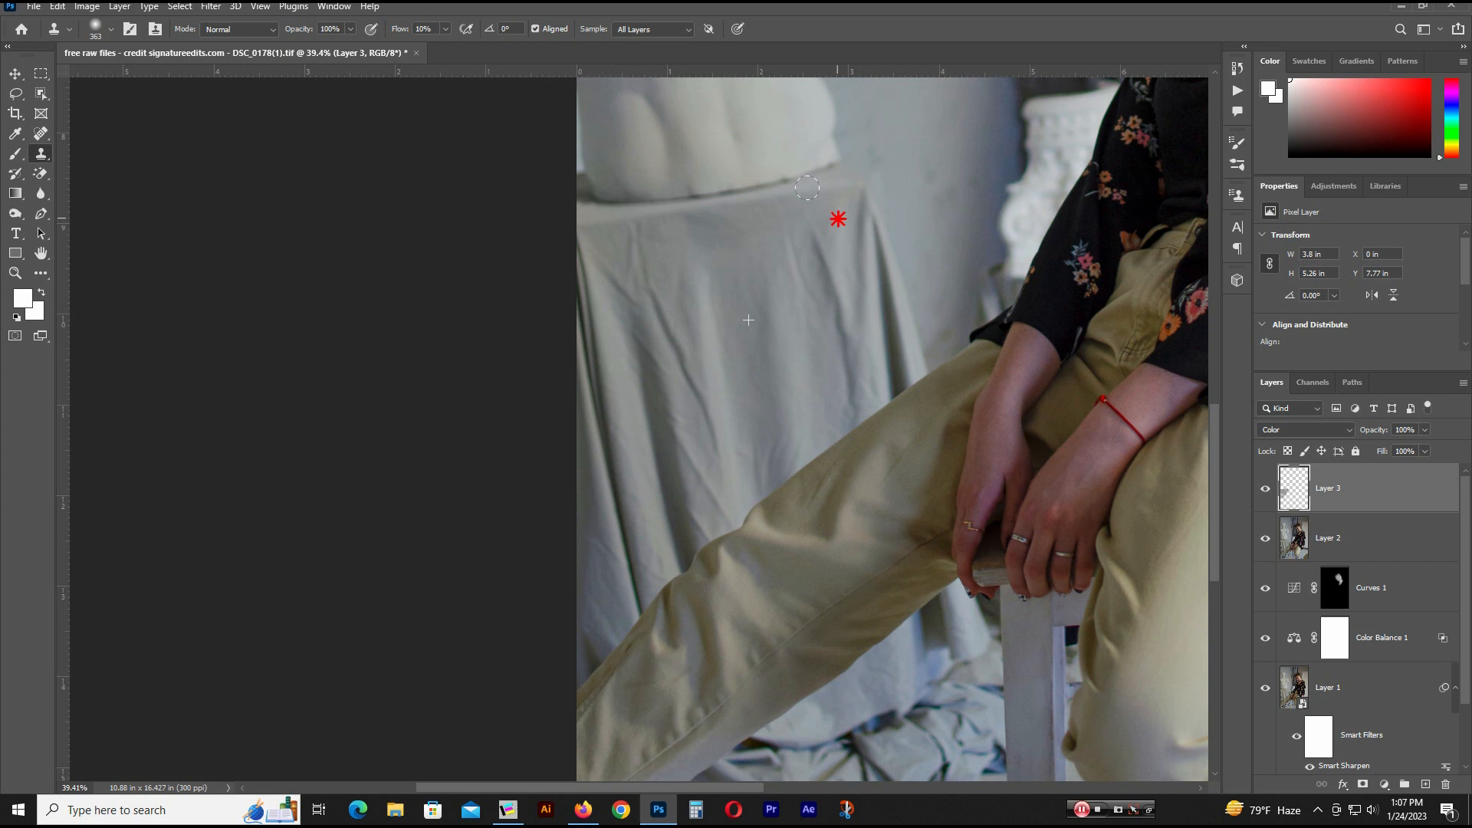
pyautogui.scroll(-6, 795, 359)
pyautogui.click(1263, 489)
pyautogui.click(1264, 488)
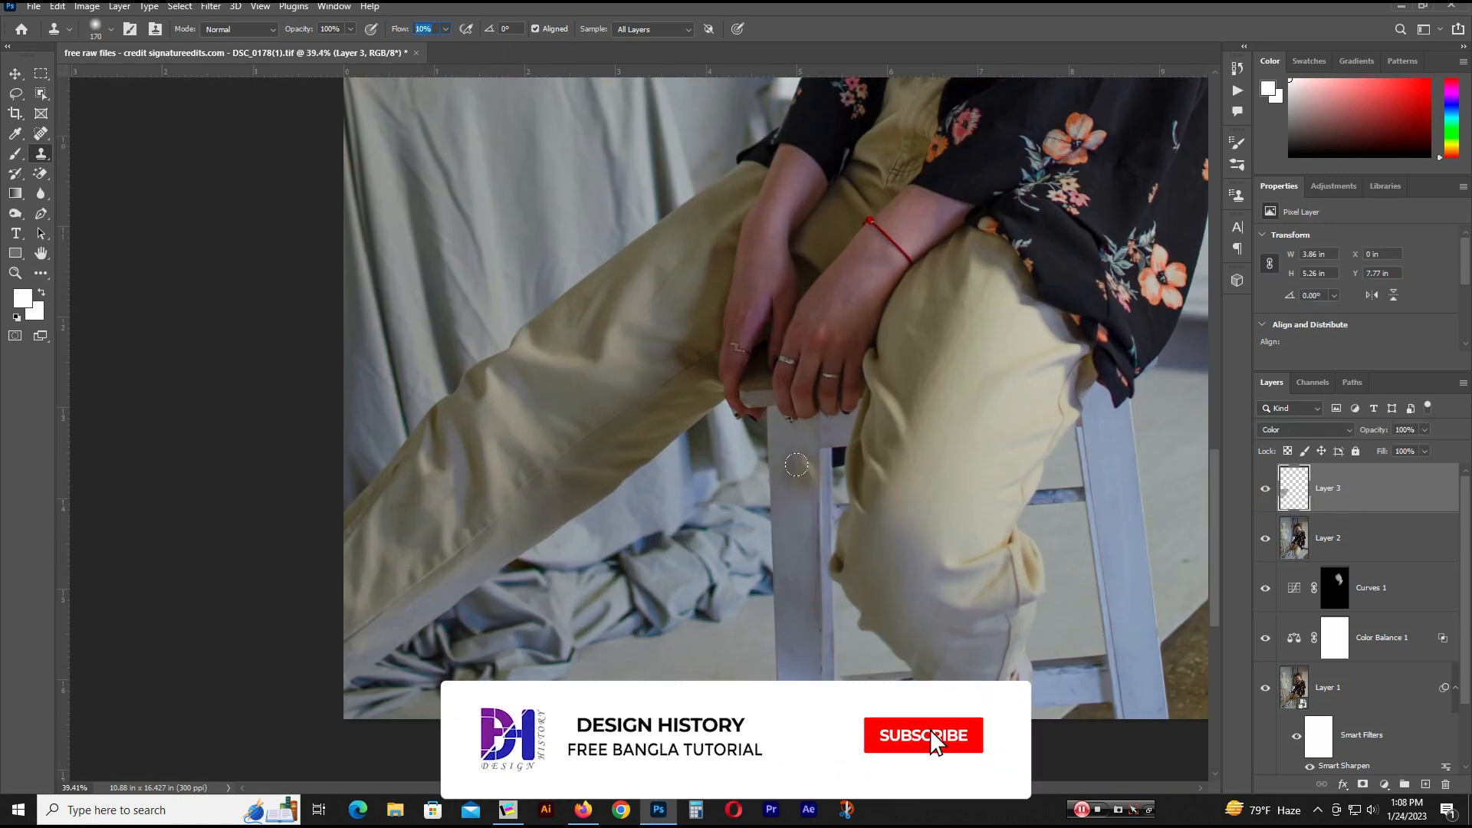
# Set the Clone Stamp flow to 15% and clone sampled beige over the bent leg's knee beneath the shirt hem.
pyautogui.hotkey('shift', '1')
pyautogui.hotkey('shift', '5')
pyautogui.moveTo(1158, 591); pyautogui.dragTo(1130, 578)
pyautogui.scroll(4, 976, 404)
pyautogui.click(934, 252)
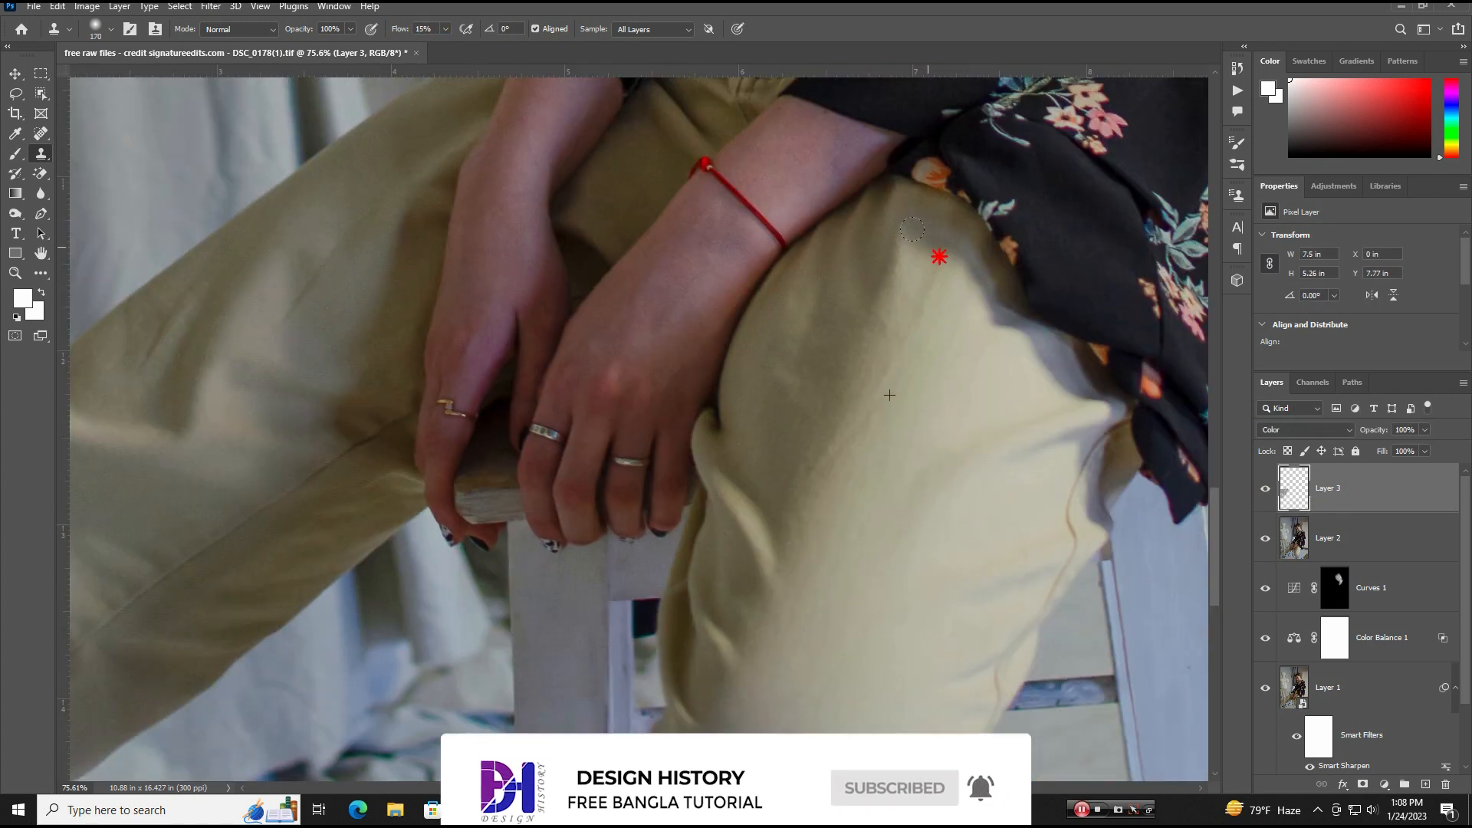
pyautogui.keyDown('alt'); pyautogui.click(897, 359); pyautogui.keyUp('alt')
pyautogui.click(1006, 337)
pyautogui.keyDown('alt'); pyautogui.click(1035, 447); pyautogui.keyUp('alt')
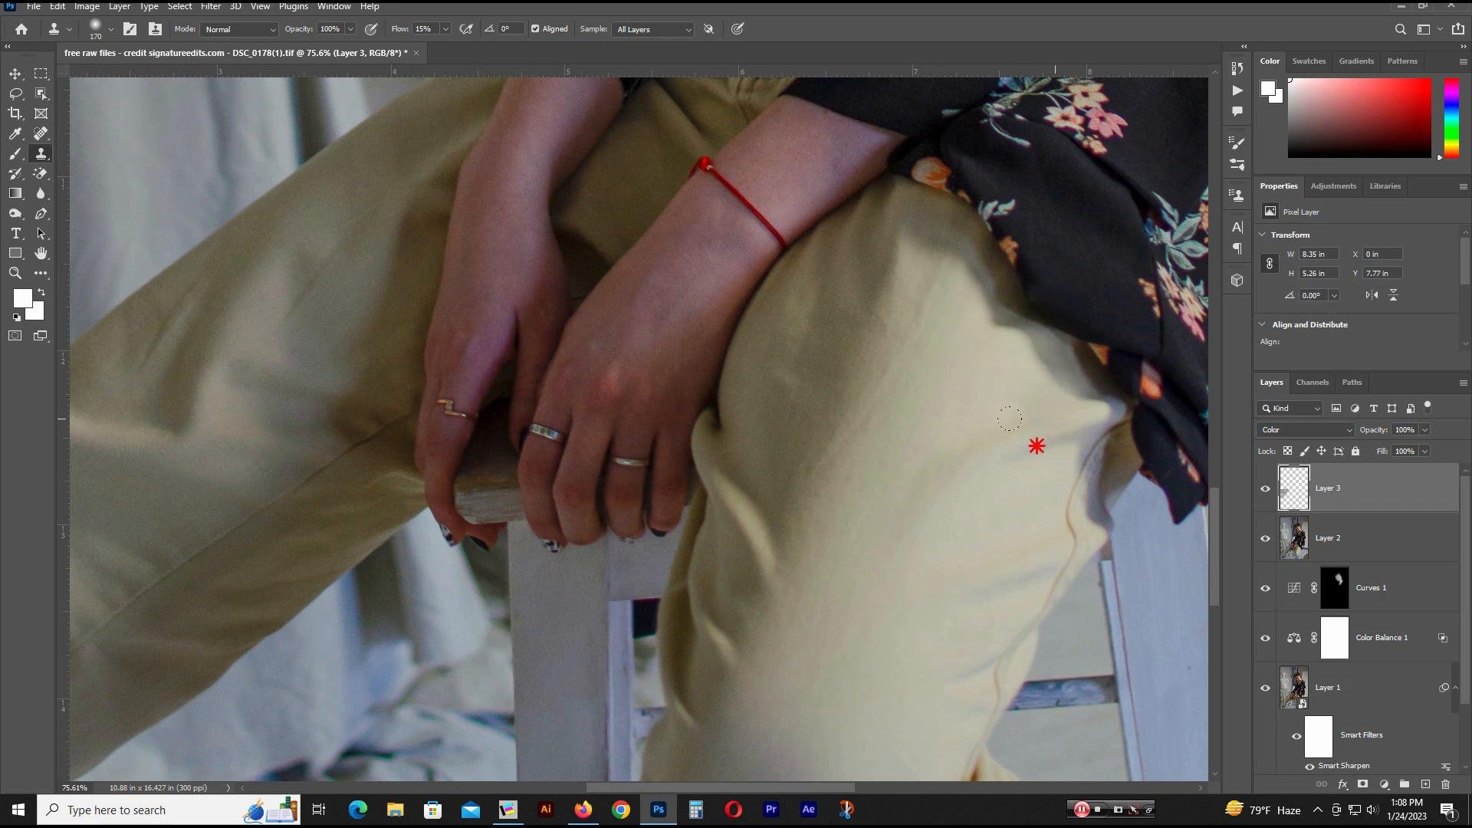
# Clone the beige trouser color over the discolored outer side of the bent leg, just below the shirt hem.
pyautogui.keyDown('alt'); pyautogui.click(912, 373); pyautogui.keyUp('alt')
pyautogui.click(1100, 465)
pyautogui.keyDown('alt'); pyautogui.click(904, 363); pyautogui.keyUp('alt')
pyautogui.click(1098, 417)
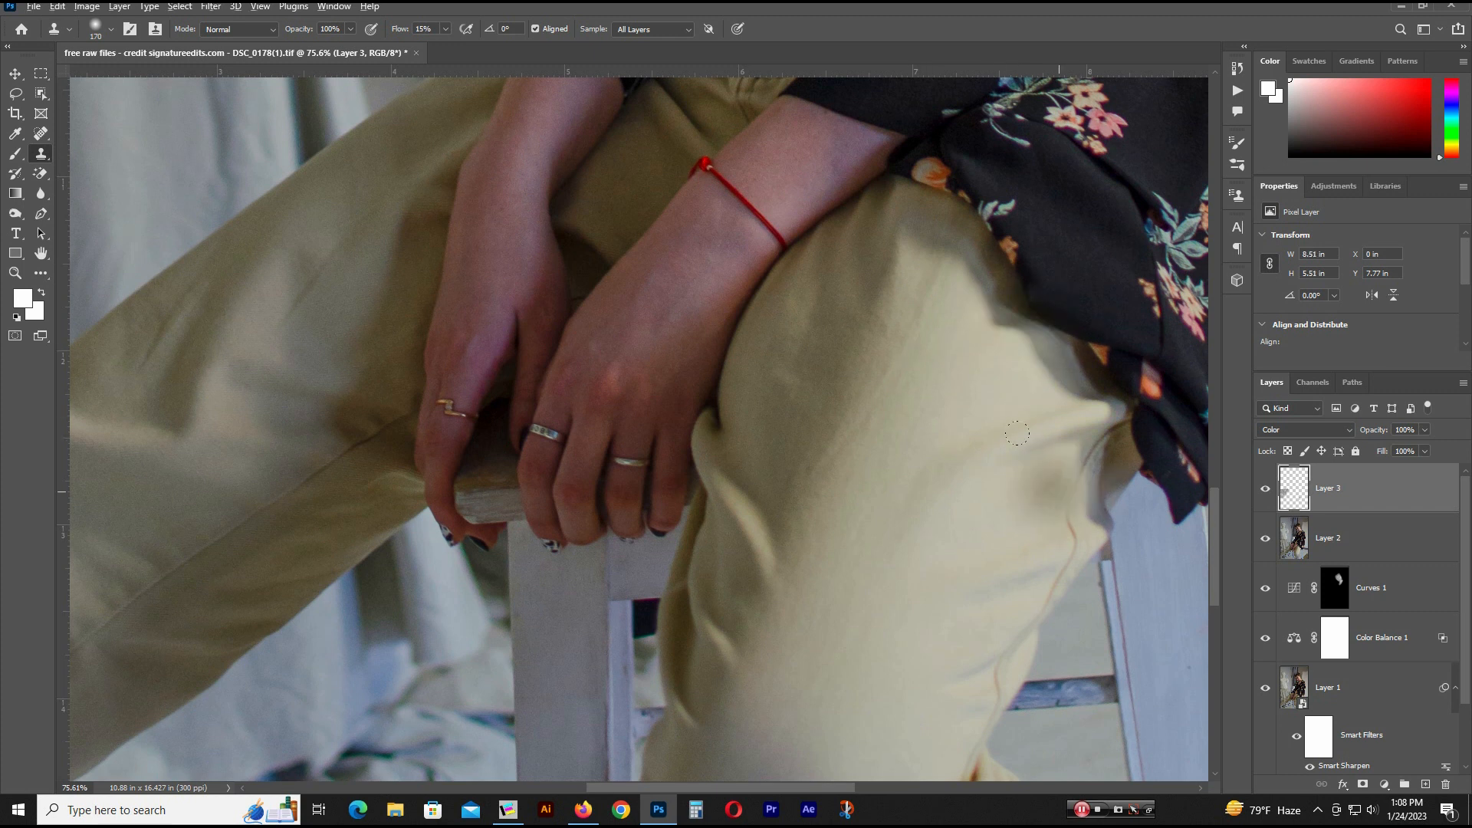
pyautogui.click(1009, 589)
pyautogui.moveTo(1000, 458); pyautogui.dragTo(990, 502)
# Resample clean beige from the bent leg and clone it over the bluish patches down the shin.
pyautogui.moveTo(842, 523); pyautogui.dragTo(908, 289)
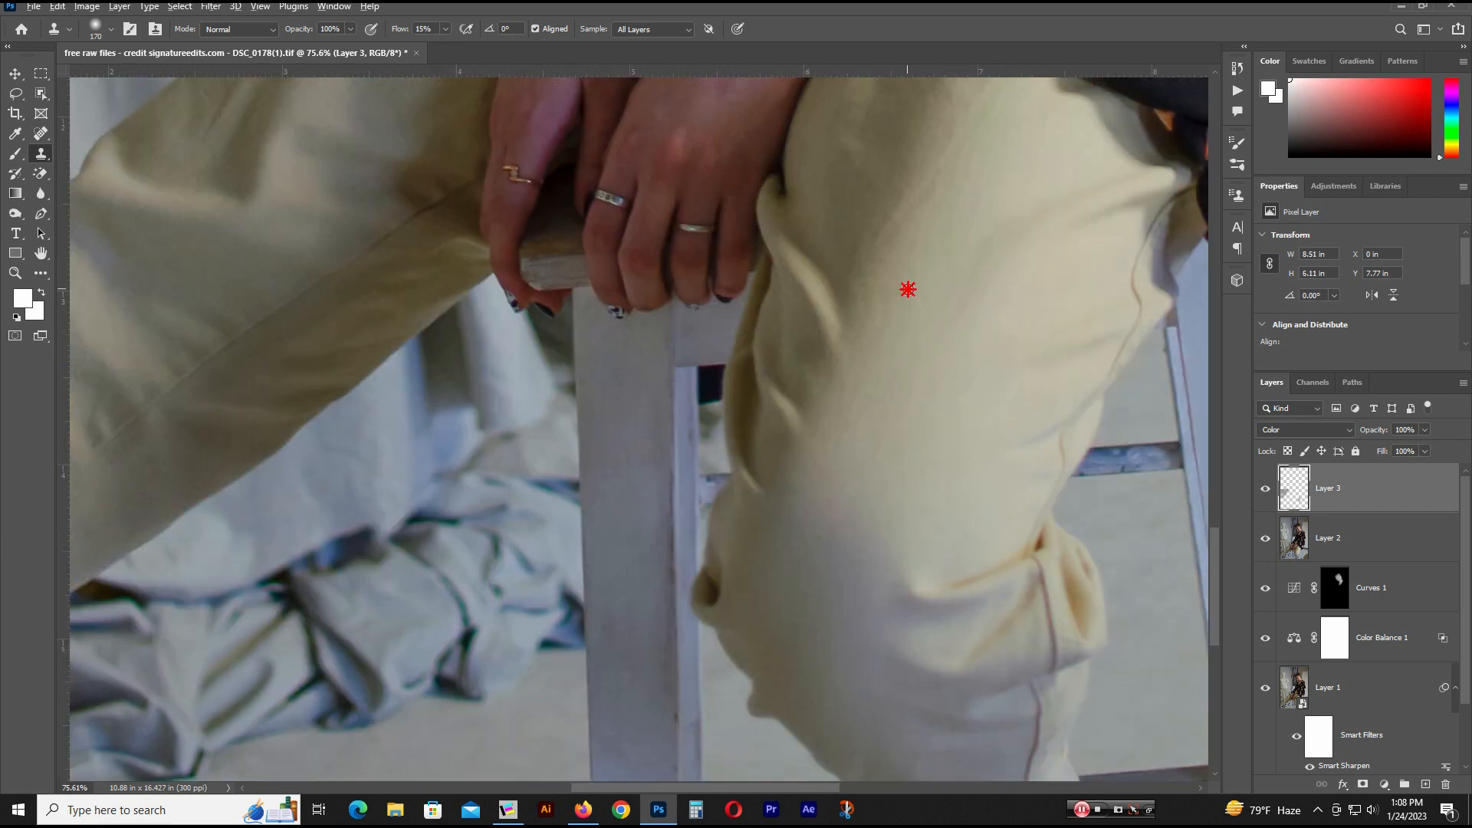
pyautogui.keyDown('alt'); pyautogui.click(891, 339); pyautogui.keyUp('alt')
pyautogui.moveTo(815, 516)
pyautogui.mouseDown()
pyautogui.moveTo(790, 526)
pyautogui.moveTo(825, 637)
pyautogui.mouseUp()
pyautogui.keyDown('alt'); pyautogui.click(906, 328); pyautogui.keyUp('alt')
pyautogui.click(998, 536)
pyautogui.moveTo(857, 659); pyautogui.dragTo(886, 725)
# Clone beige over the remaining bluish folds of the bent leg down to the trouser cuff.
pyautogui.moveTo(825, 517); pyautogui.dragTo(813, 352)
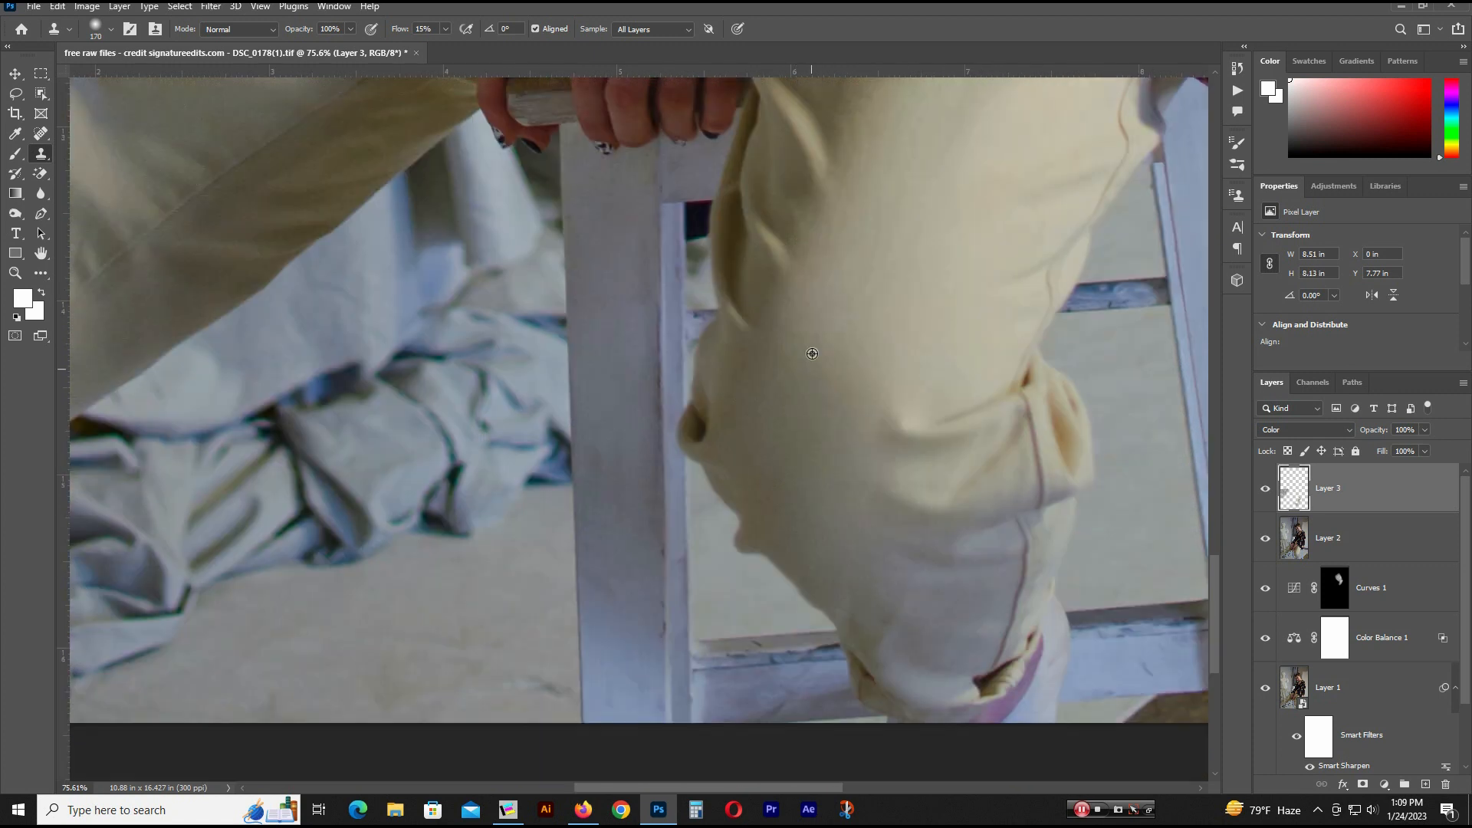
pyautogui.moveTo(991, 486); pyautogui.dragTo(946, 615)
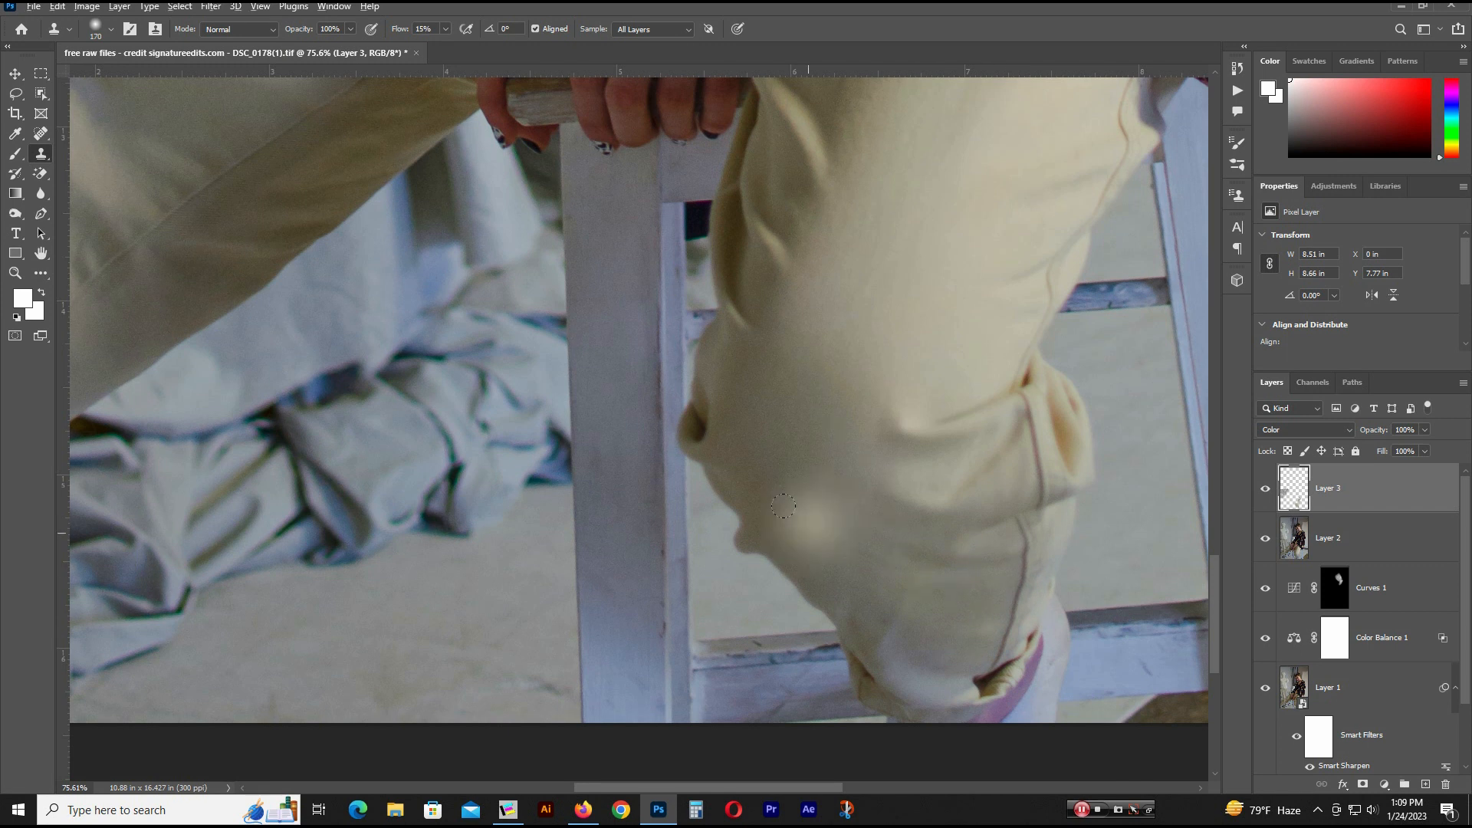
pyautogui.moveTo(909, 530); pyautogui.dragTo(880, 385)
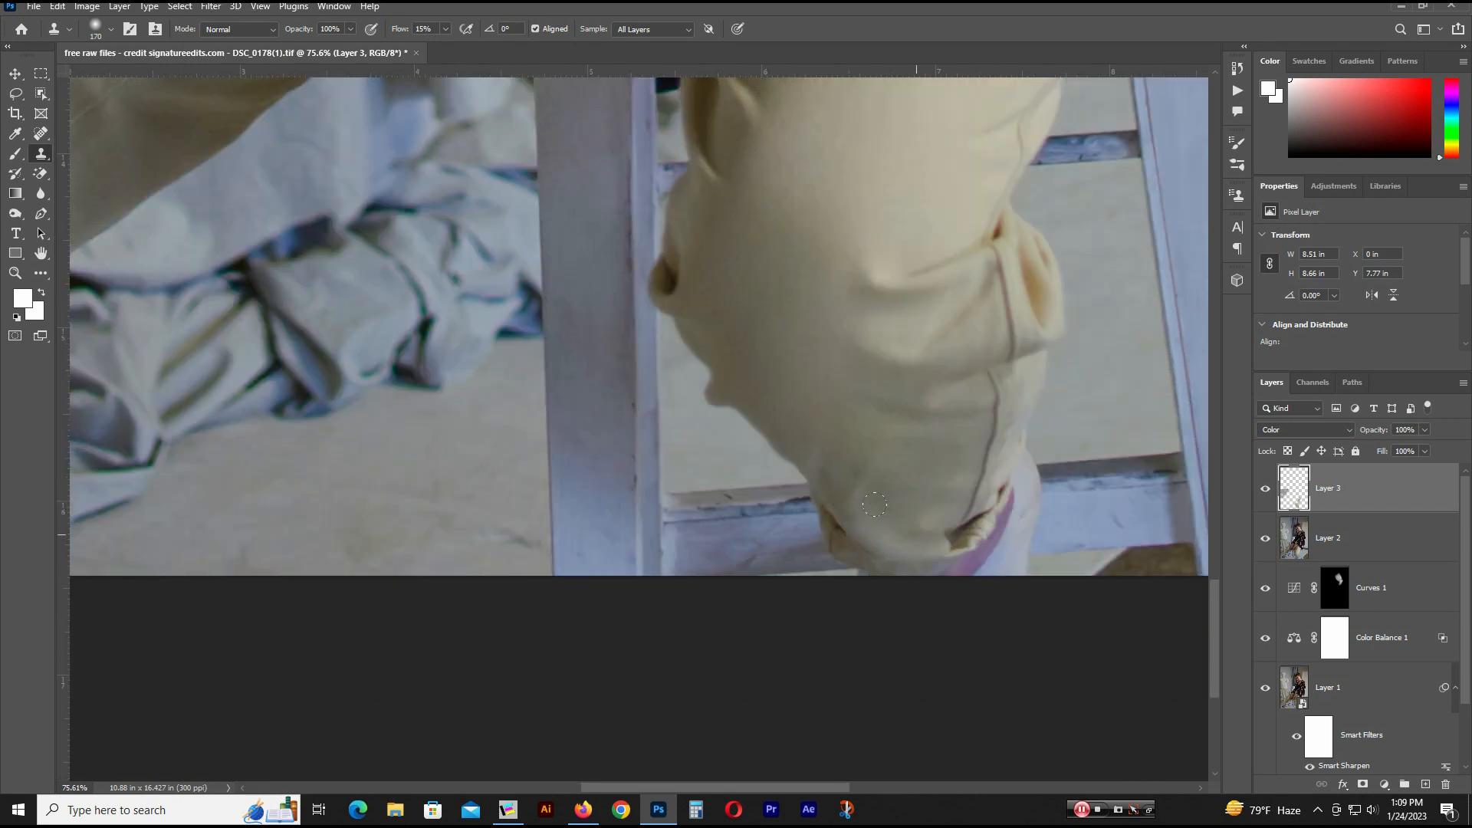
# Sample the stretched leg's beige and clone it over the uneven color on its thigh and knee folds.
pyautogui.scroll(-2, 959, 399)
pyautogui.moveTo(929, 439)
pyautogui.mouseDown()
pyautogui.moveTo(826, 411)
pyautogui.moveTo(779, 515)
pyautogui.mouseUp()
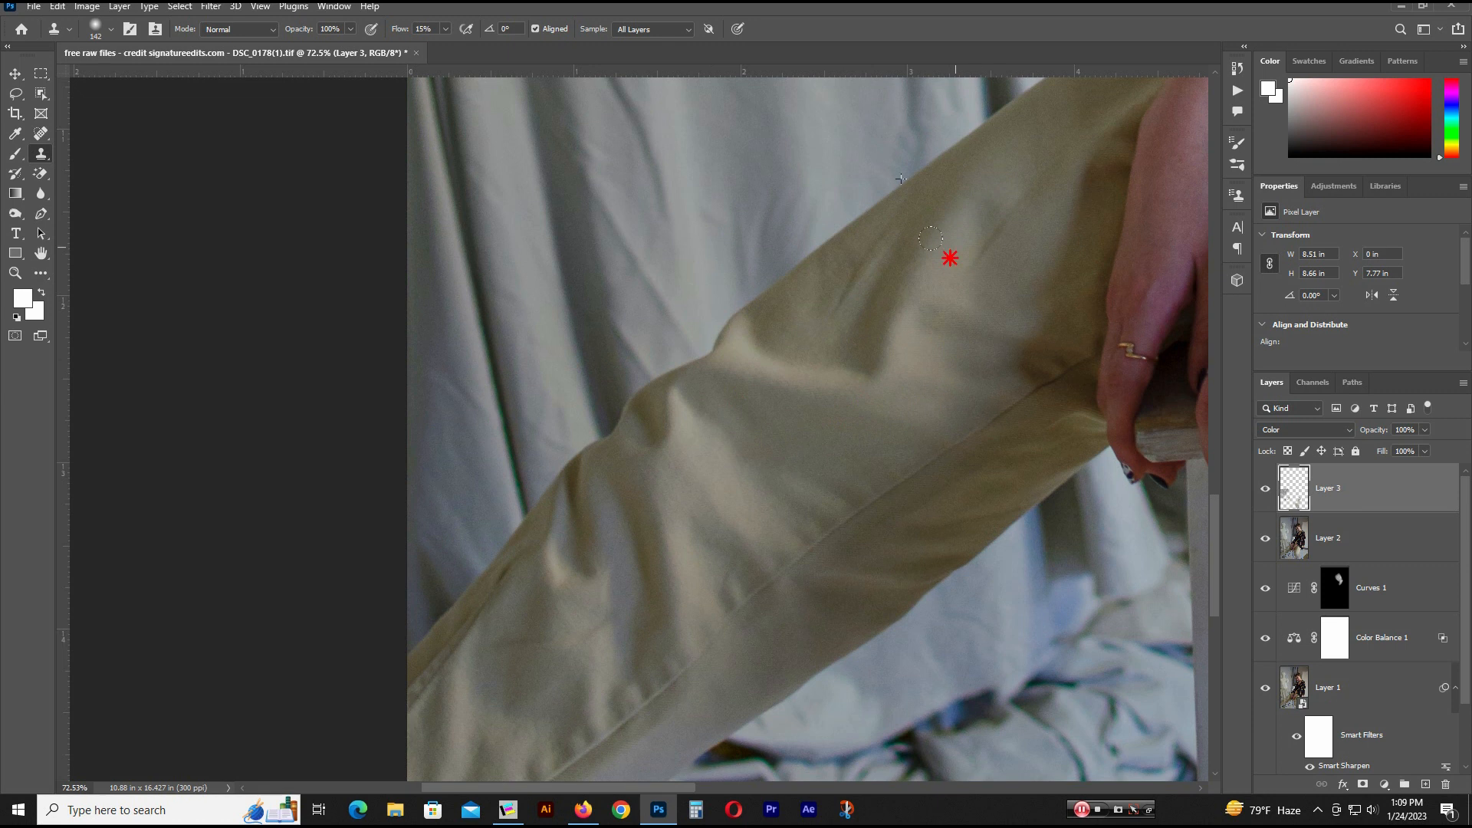
pyautogui.moveTo(942, 326); pyautogui.dragTo(1016, 249)
pyautogui.keyDown('alt'); pyautogui.click(925, 313); pyautogui.keyUp('alt')
pyautogui.moveTo(765, 426)
pyautogui.mouseDown()
pyautogui.moveTo(729, 420)
pyautogui.moveTo(739, 407)
pyautogui.mouseUp()
pyautogui.moveTo(664, 500); pyautogui.dragTo(600, 505)
pyautogui.keyDown('alt'); pyautogui.click(662, 521); pyautogui.keyUp('alt')
pyautogui.click(578, 507)
# Even out the trouser color along the stretched leg's lower folds above the seam, toward the photo's edge.
pyautogui.moveTo(742, 552); pyautogui.dragTo(828, 342)
pyautogui.moveTo(771, 418); pyautogui.dragTo(751, 398)
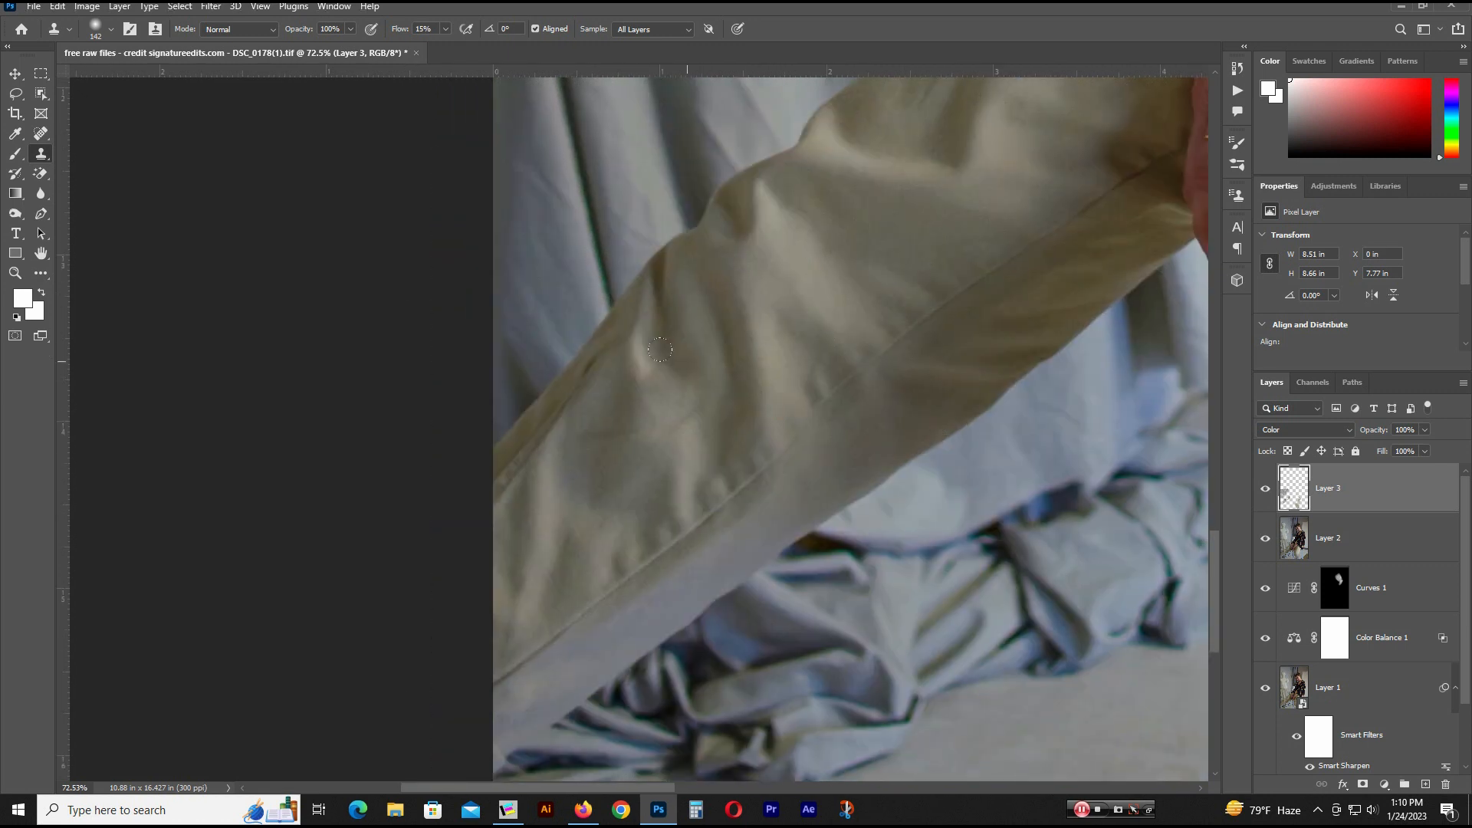
pyautogui.click(670, 428)
pyautogui.click(596, 444)
pyautogui.click(586, 507)
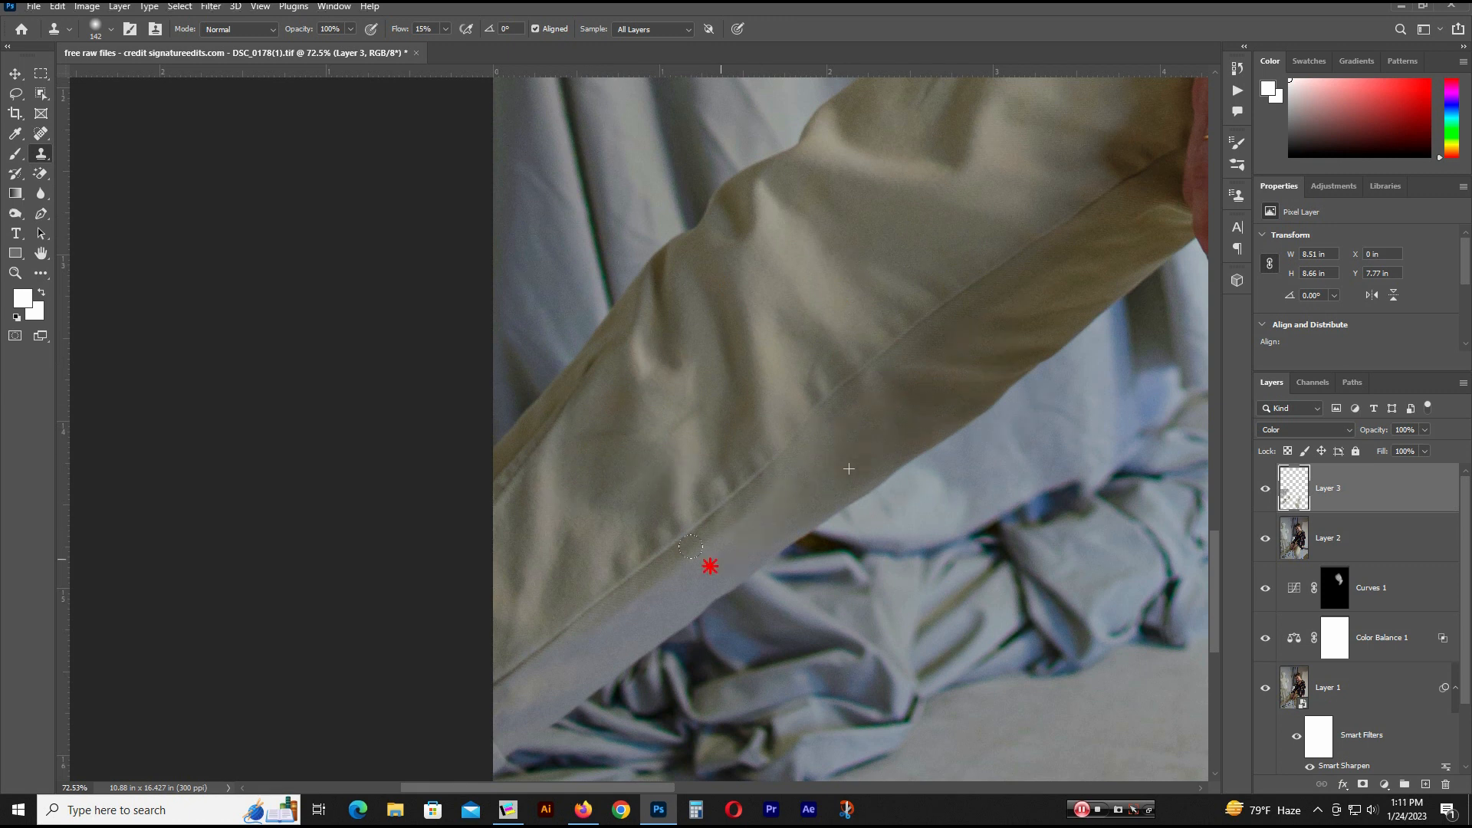
# Clone beige over the bluish strip below the stretched leg's seam, down toward the hem.
pyautogui.click(720, 549)
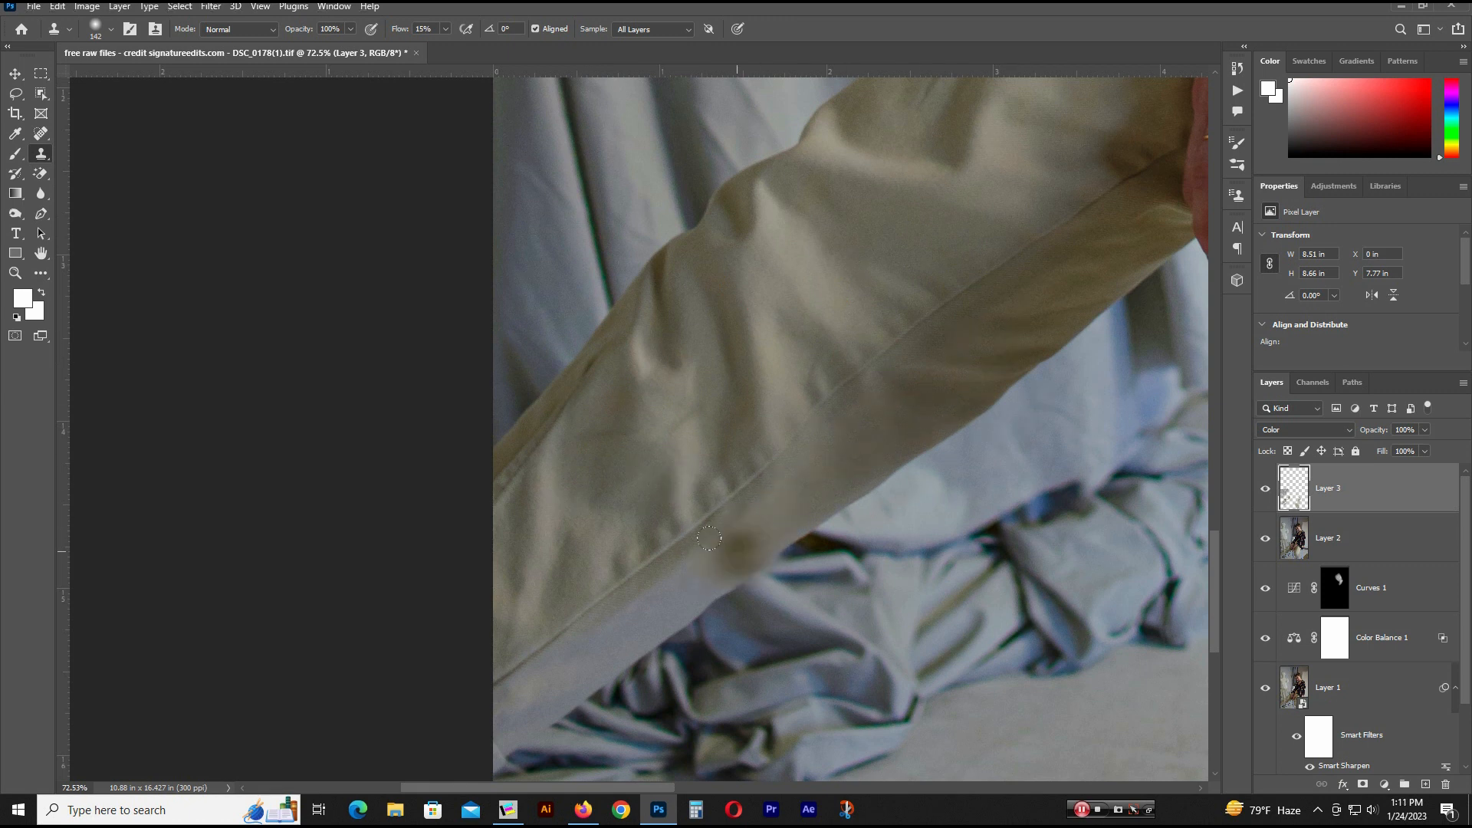
pyautogui.click(715, 577)
pyautogui.click(742, 476)
pyautogui.click(610, 641)
pyautogui.click(625, 645)
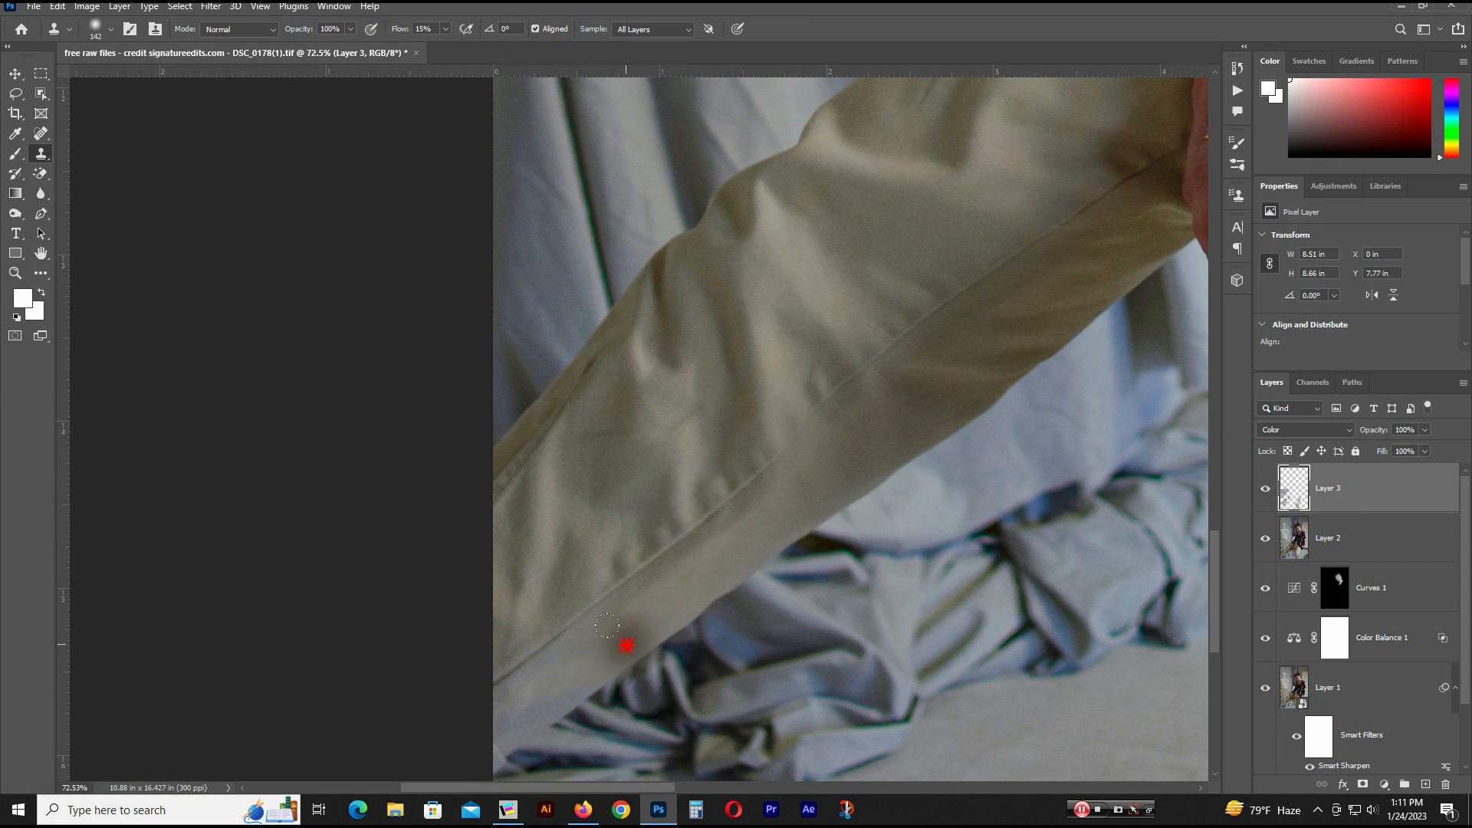
# Compare the whole photo with Layer 3 hidden and shown to check the cloth and trouser color corrections.
pyautogui.moveTo(906, 425); pyautogui.dragTo(818, 594)
pyautogui.click(1265, 491)
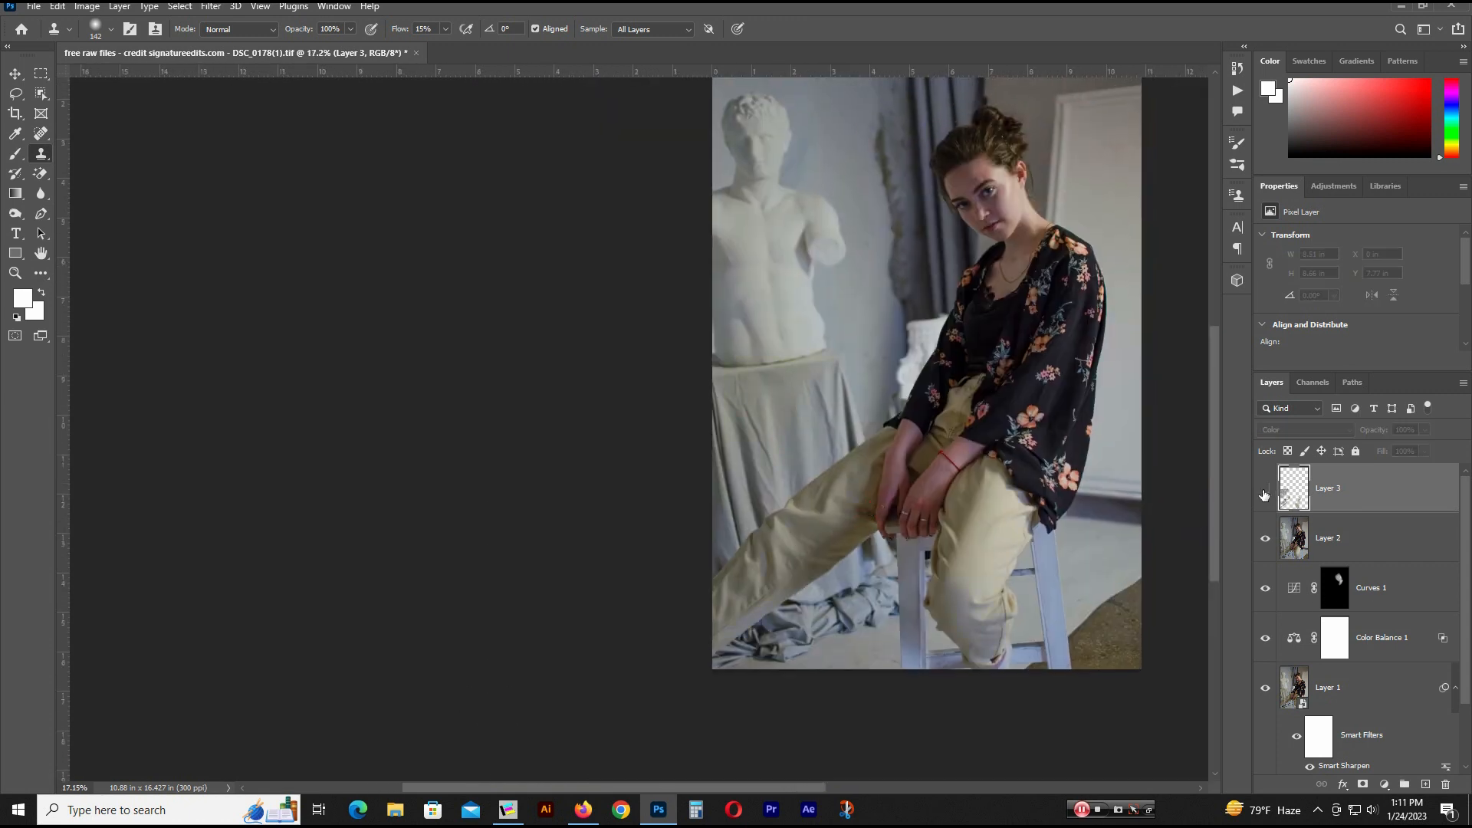
pyautogui.click(1266, 491)
pyautogui.click(1265, 491)
pyautogui.click(1266, 491)
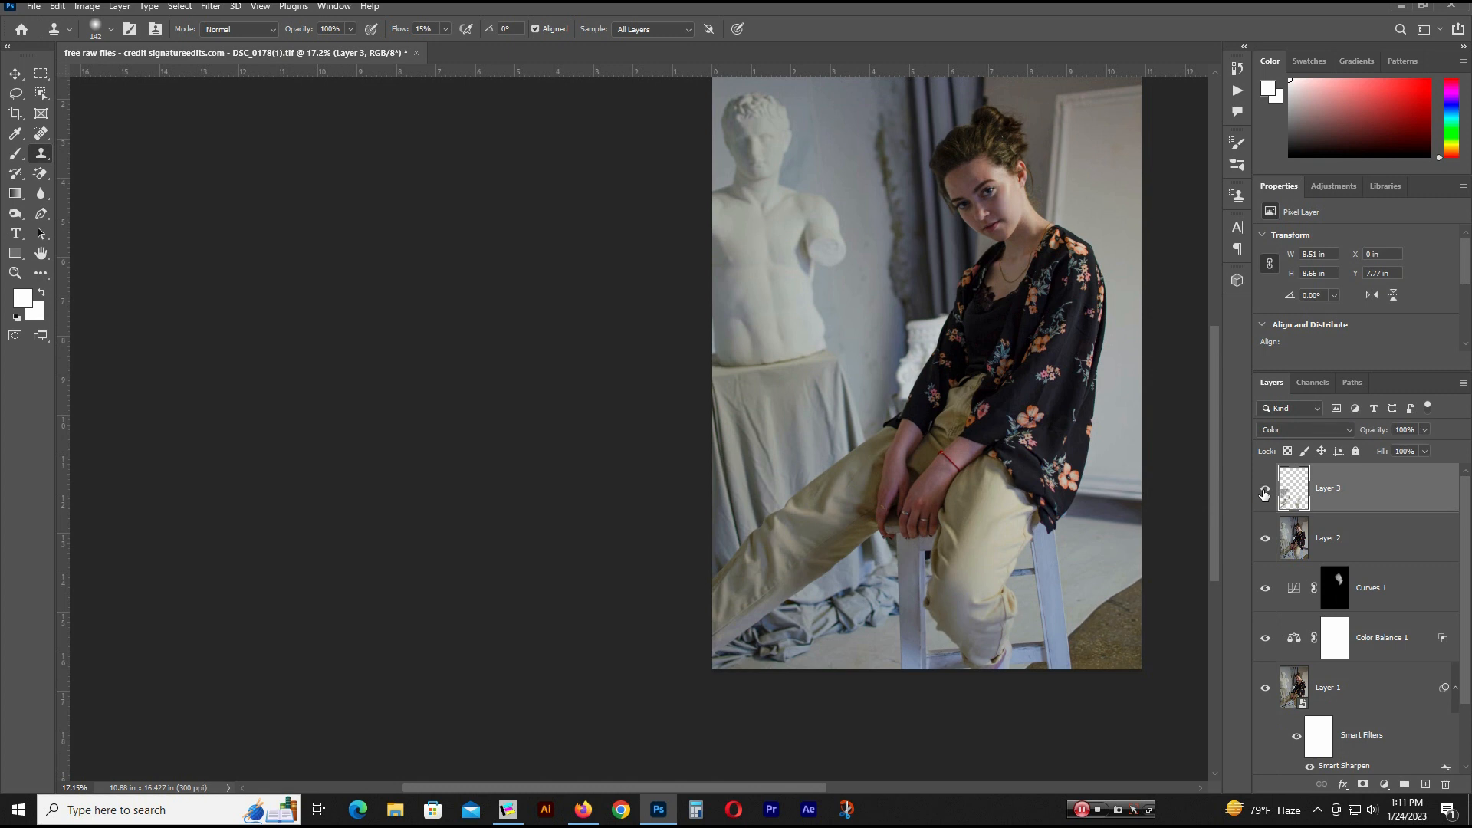
pyautogui.click(1266, 492)
pyautogui.click(1265, 493)
pyautogui.click(1265, 493)
pyautogui.click(1265, 493)
pyautogui.click(1266, 493)
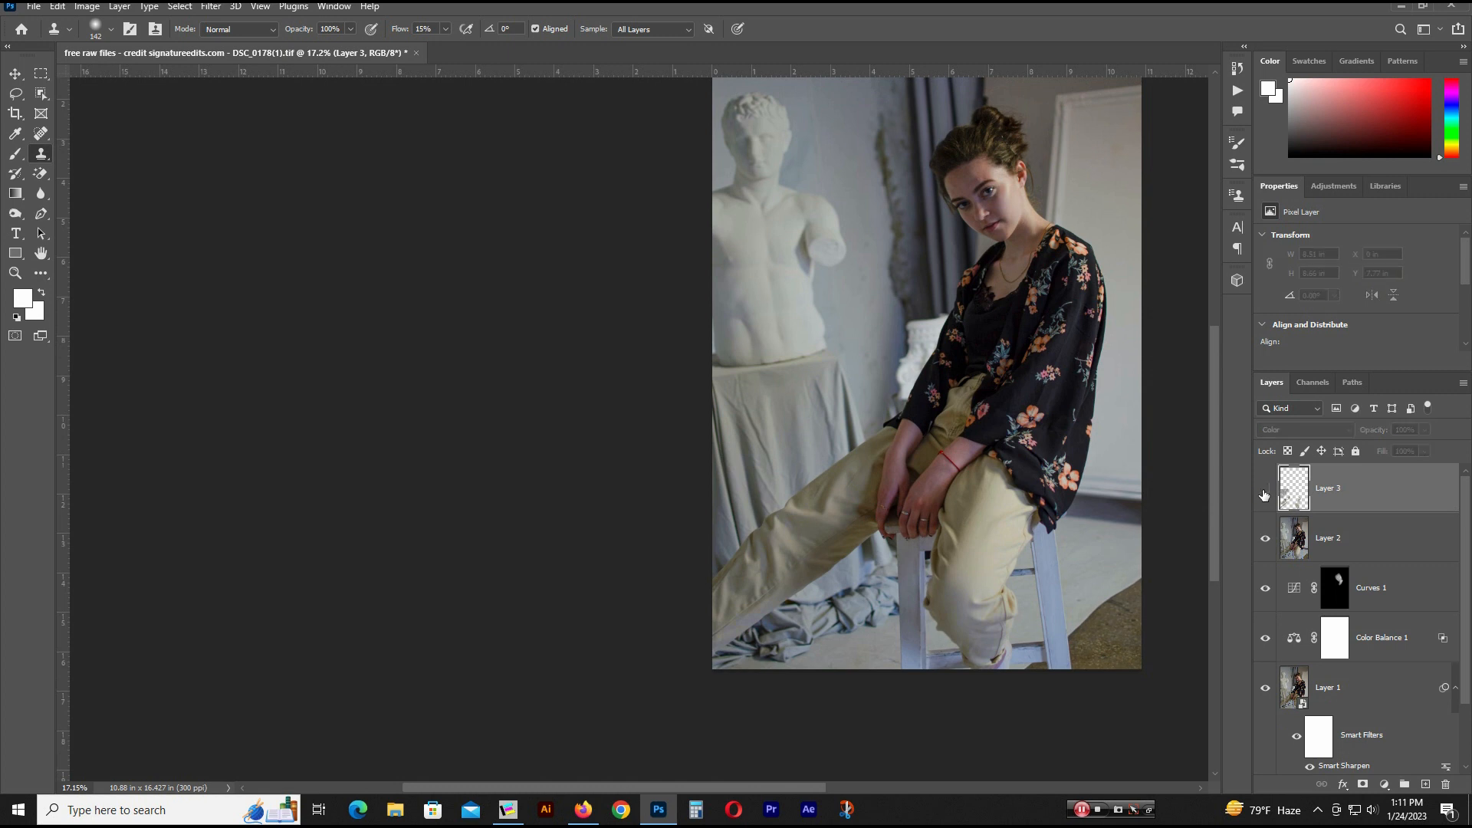
pyautogui.click(1265, 496)
pyautogui.moveTo(1018, 399); pyautogui.dragTo(967, 399)
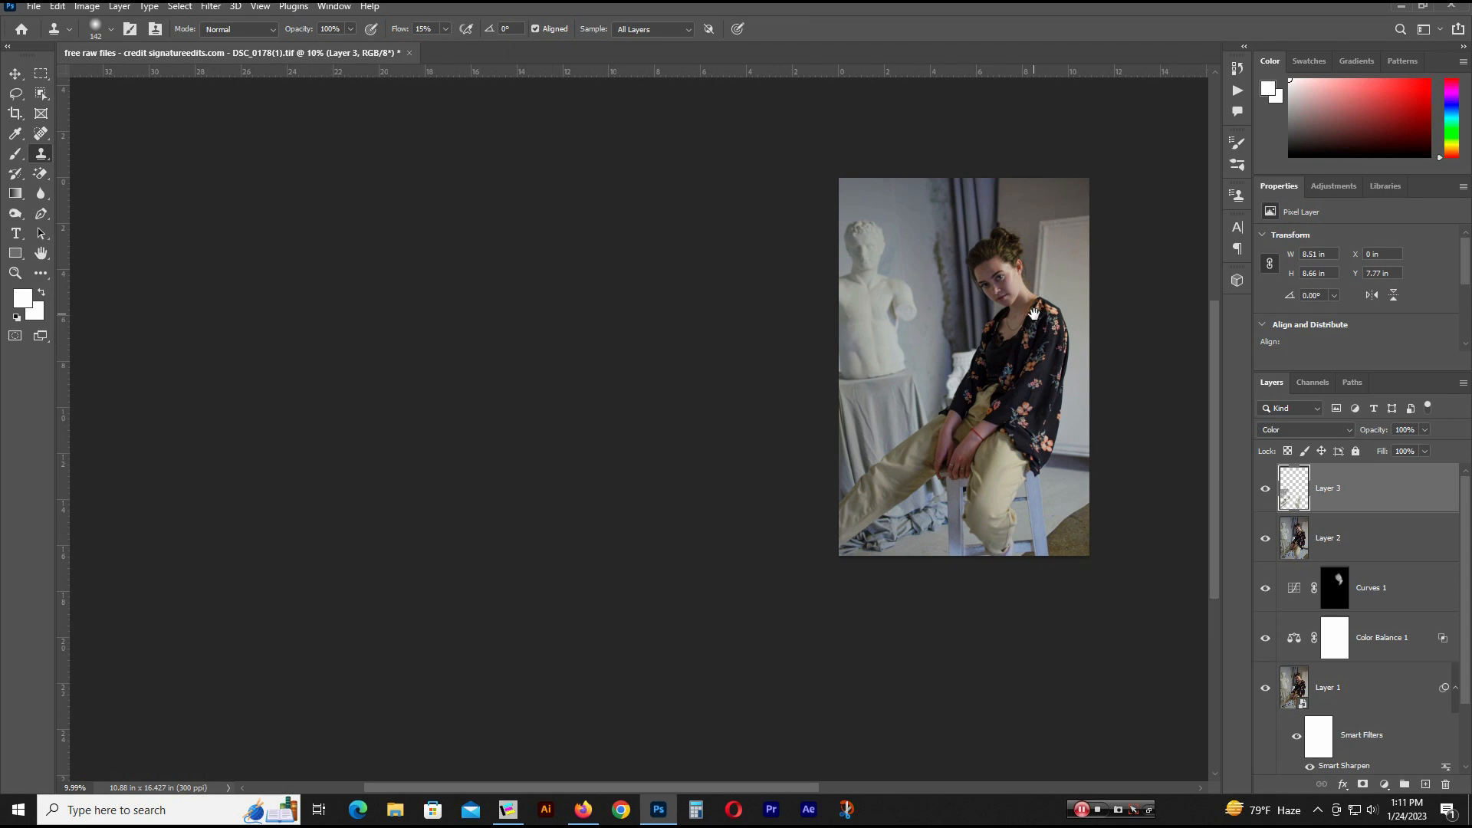